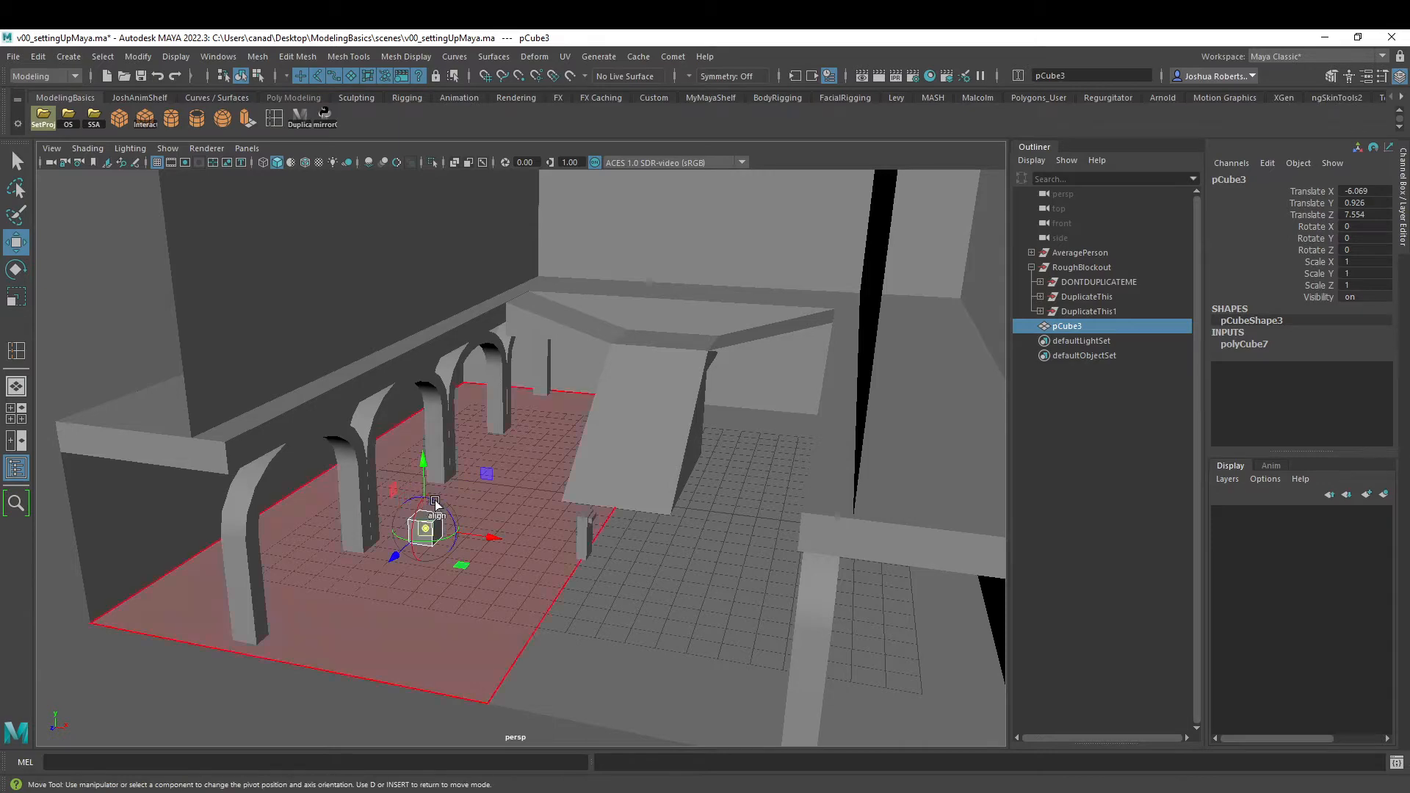
- Snap the small cube's pivot to its base and finish editing the pivot
{"action": "key", "text": "v"}
{"action": "left_click_drag", "start_coordinate": [423, 468], "coordinate": [424, 536]}
{"action": "key", "text": "d"}
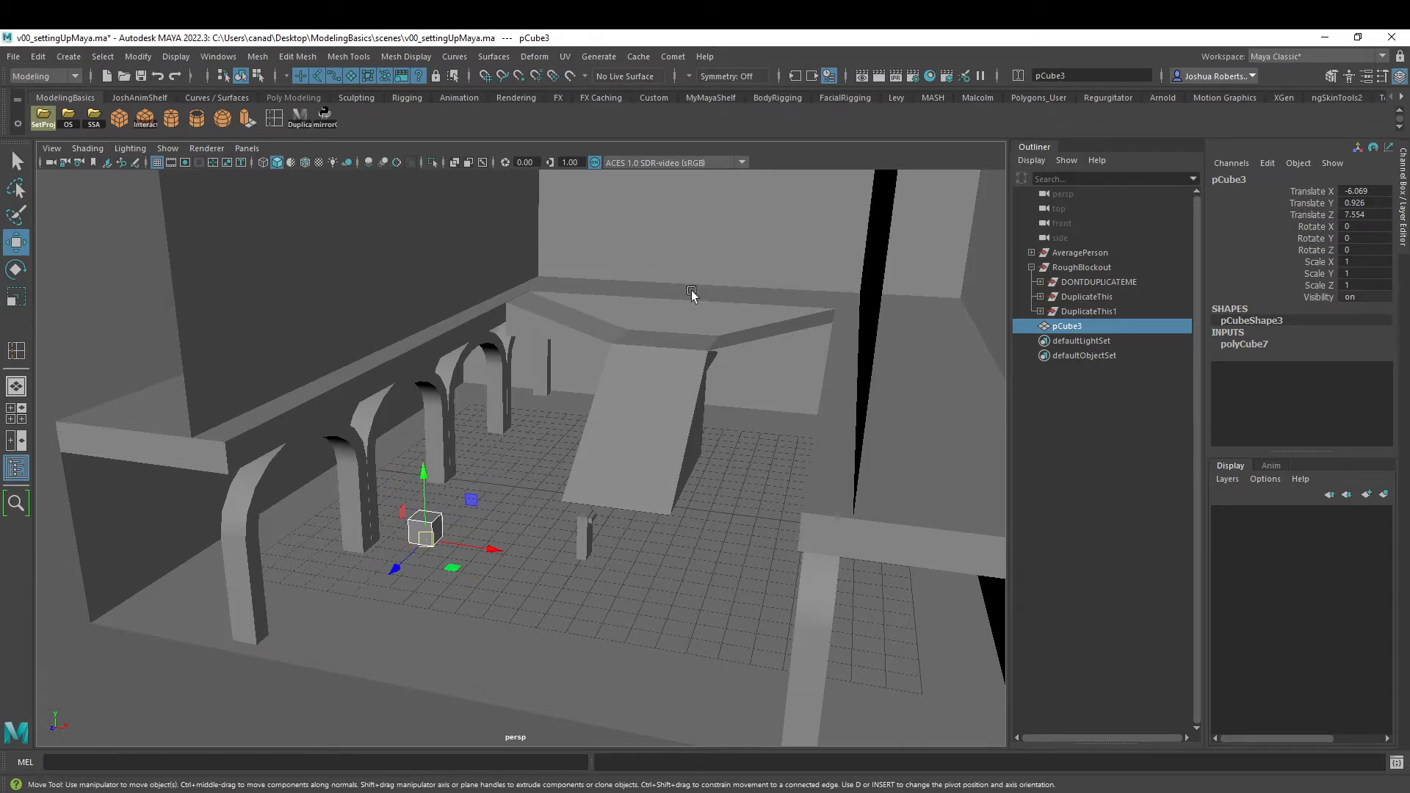
- Delete the DuplicateThis1 group and recreate it by running the custom mirror script on DuplicateThis
{"action": "left_click", "coordinate": [1087, 311]}
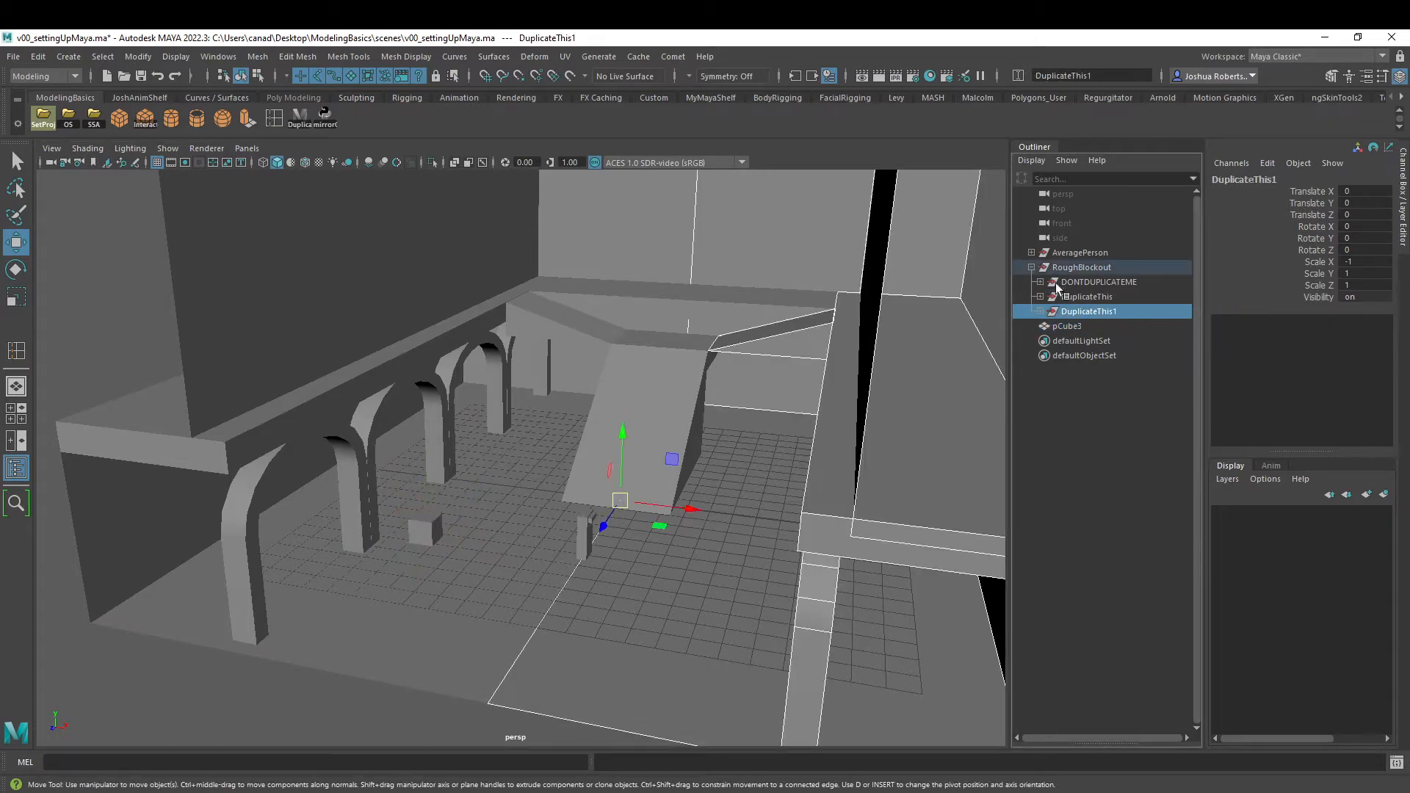
{"action": "key", "text": "Delete"}
{"action": "left_click", "coordinate": [1081, 298]}
{"action": "left_click", "coordinate": [325, 114]}
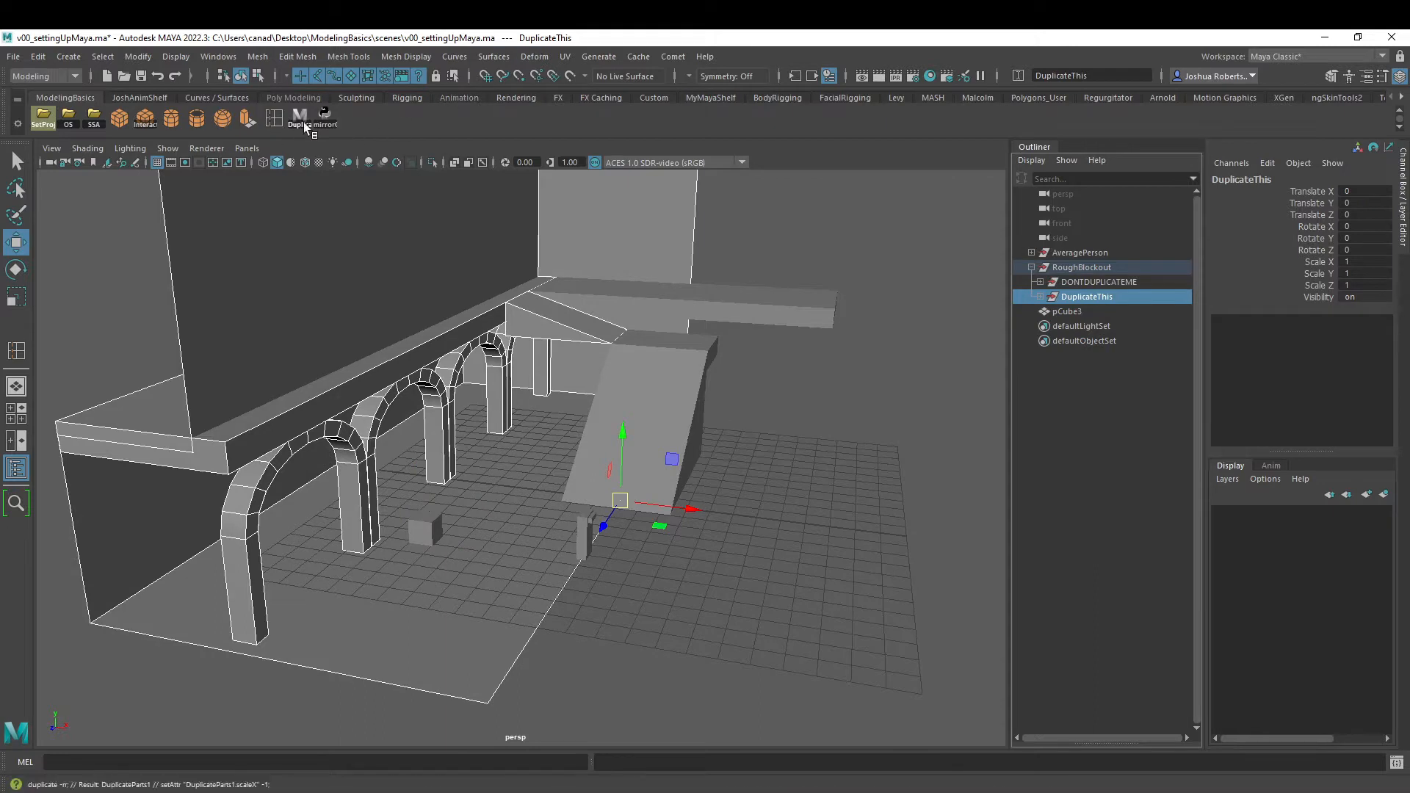
- Remove the redundant Duplicate script from the ModelingBasics shelf and save all shelves
{"action": "right_click", "coordinate": [326, 115]}
{"action": "left_click", "coordinate": [331, 171]}
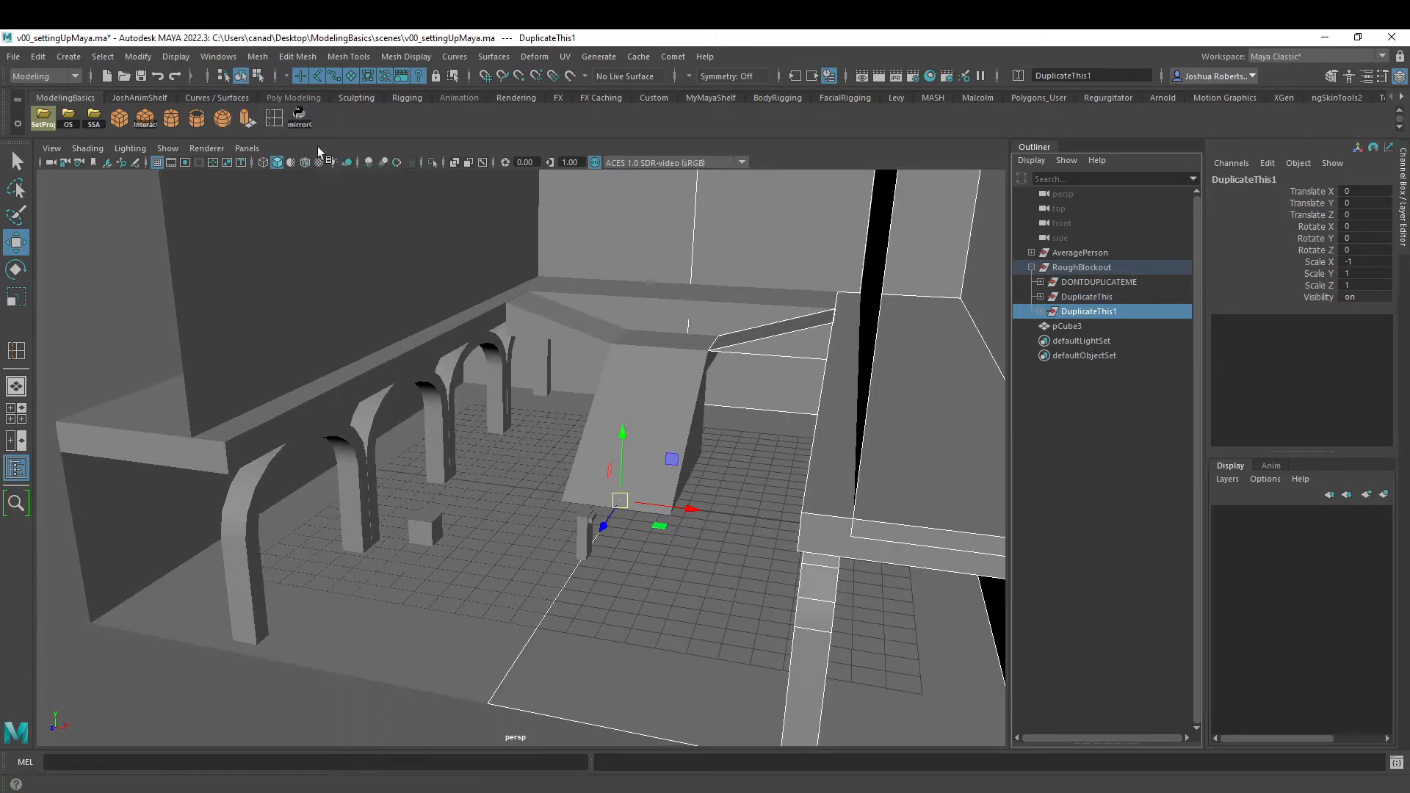
{"action": "left_click", "coordinate": [17, 123]}
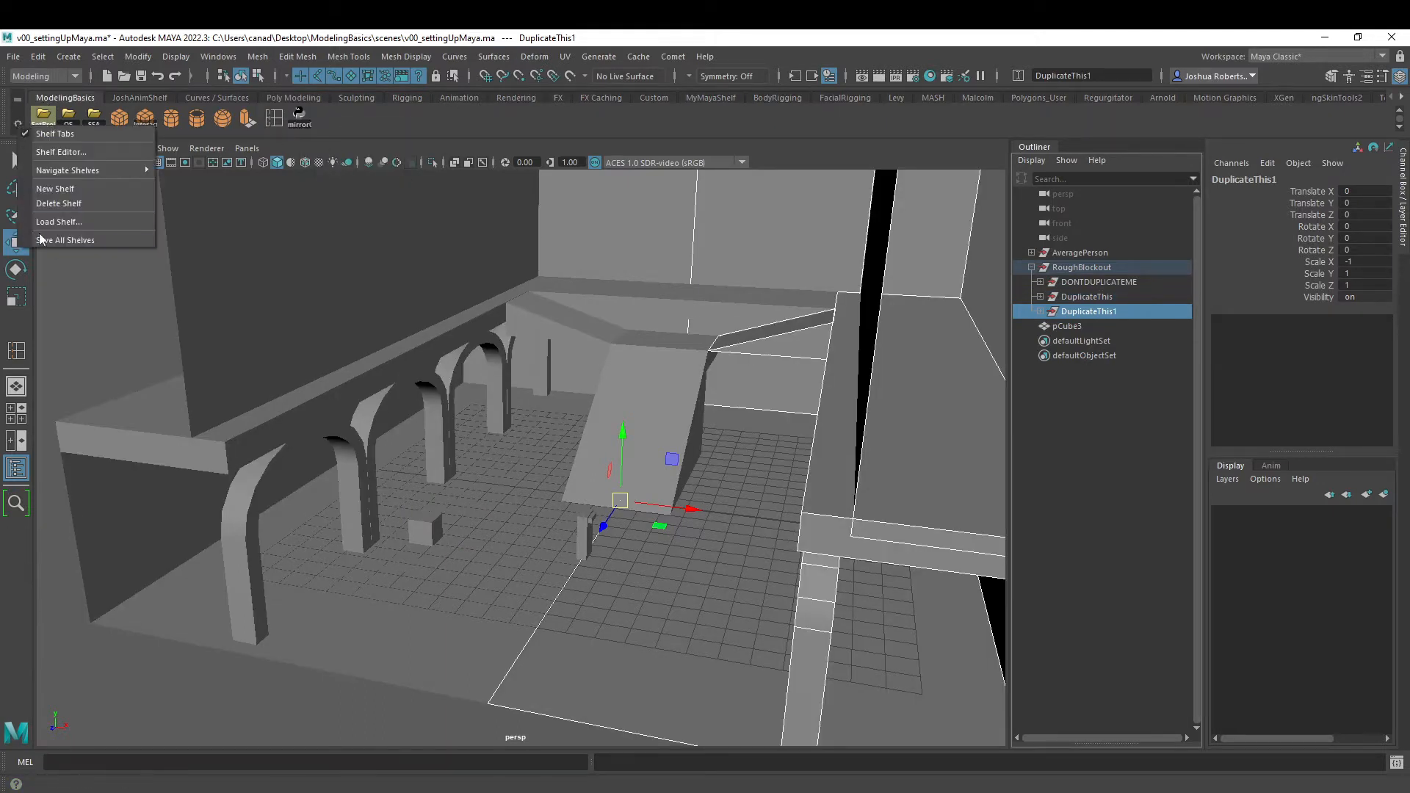
{"action": "left_click", "coordinate": [110, 240]}
- Snap the small cube onto the floor grid at X -8, Z 8, beside the base of an arch column
{"action": "left_click", "coordinate": [427, 529]}
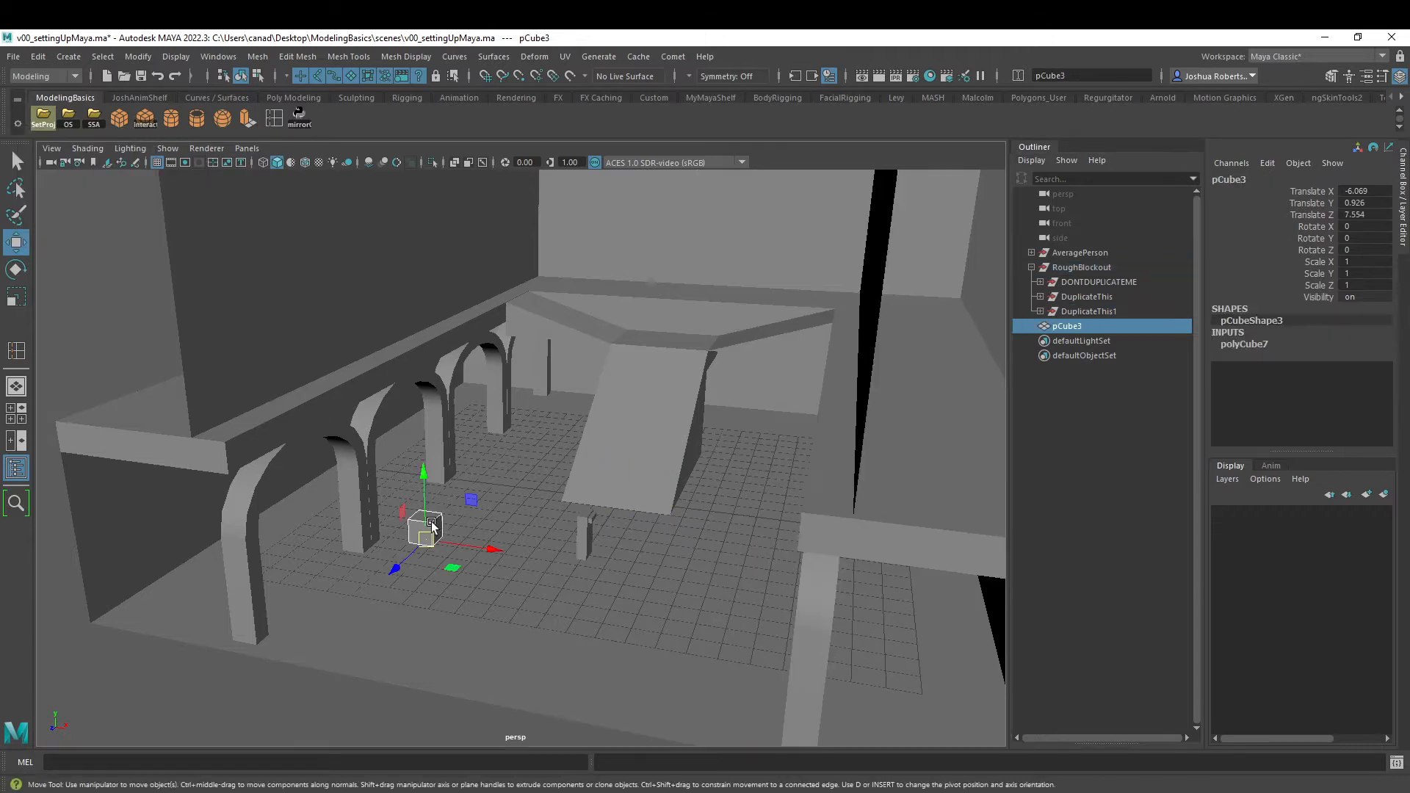
{"action": "left_click_drag", "start_coordinate": [428, 528], "coordinate": [454, 531], "text": "alt"}
{"action": "left_click_drag", "start_coordinate": [593, 507], "coordinate": [502, 495], "text": "alt"}
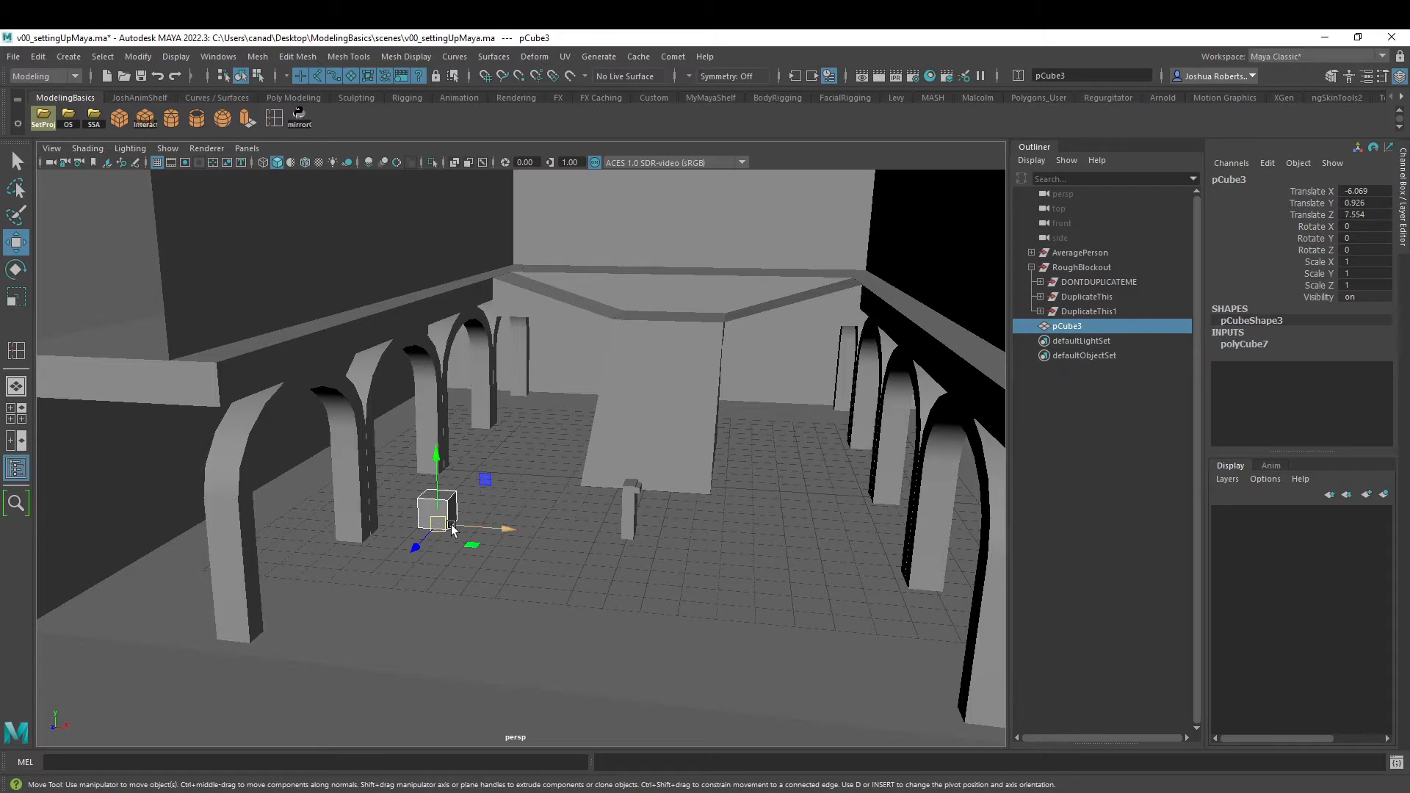
{"action": "left_click_drag", "start_coordinate": [440, 522], "coordinate": [375, 535]}
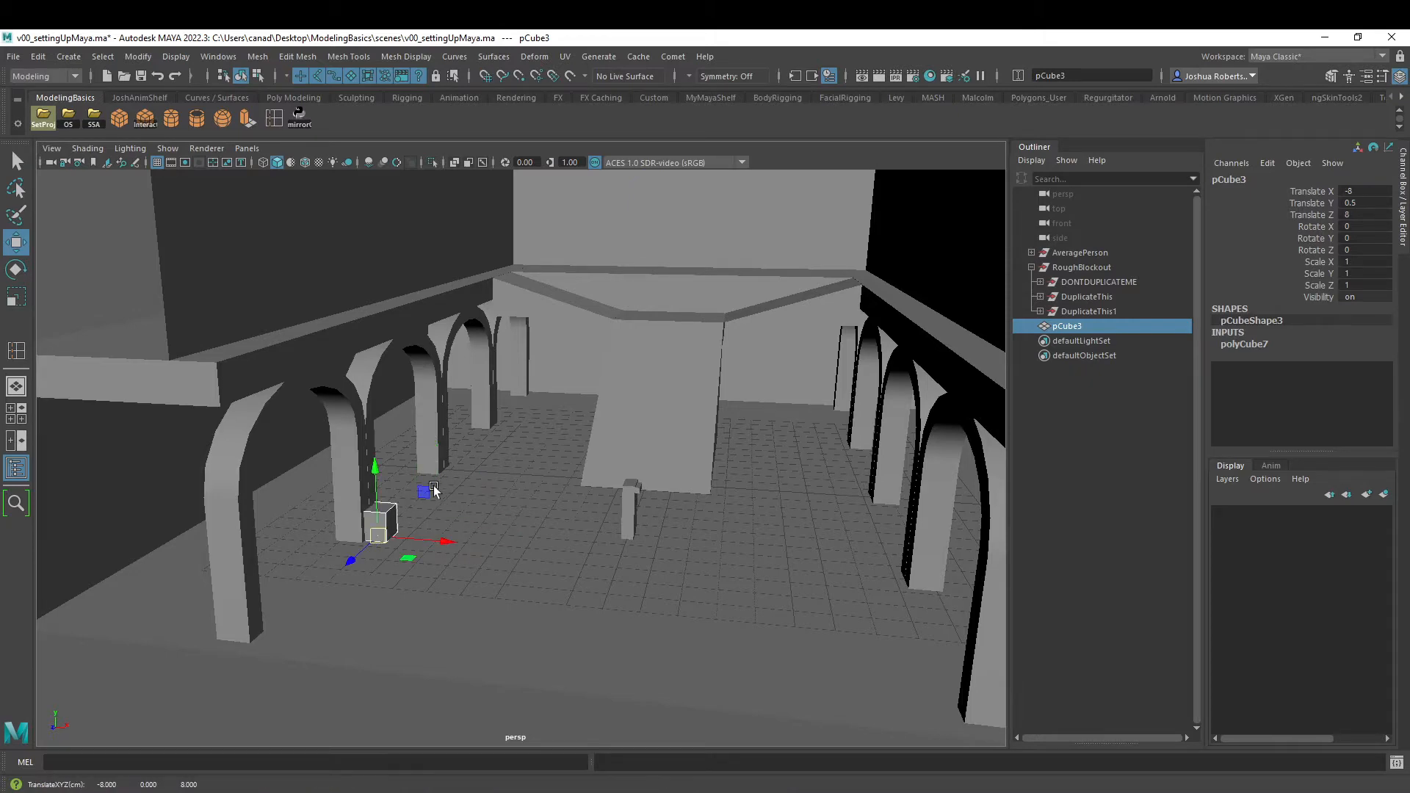
- Scale the cube vertically to about 15.339 in Y, turning it into a tall pillar
{"action": "left_click_drag", "start_coordinate": [434, 491], "coordinate": [453, 43], "text": "alt"}
{"action": "key", "text": "r"}
{"action": "key", "text": "ctrl+z"}
{"action": "left_click_drag", "start_coordinate": [408, 499], "coordinate": [547, 475]}
{"action": "left_click_drag", "start_coordinate": [418, 615], "coordinate": [393, 477]}
- Select the pillar's top vertices and snap them vertically to the height of the upper wall
{"action": "right_click", "coordinate": [371, 346]}
{"action": "right_click_drag", "start_coordinate": [369, 320], "coordinate": [319, 336]}
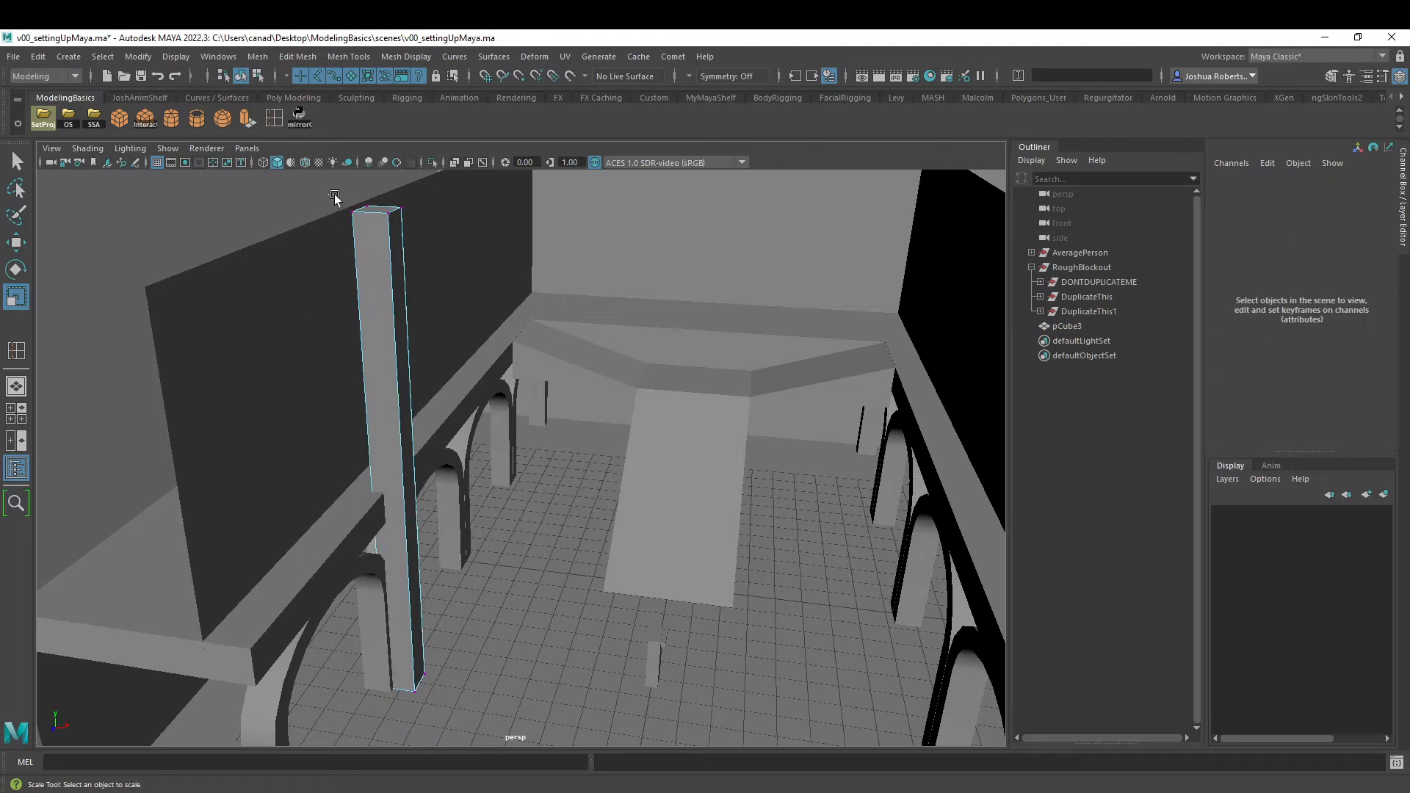
{"action": "left_click_drag", "start_coordinate": [332, 194], "coordinate": [433, 239]}
{"action": "key", "text": "w"}
{"action": "key", "text": "v"}
{"action": "left_click_drag", "start_coordinate": [375, 183], "coordinate": [371, 446]}
- Move the pillar along X to -8.634 so it sits against the arch column and balcony
{"action": "right_click_drag", "start_coordinate": [411, 417], "coordinate": [521, 362]}
{"action": "left_click_drag", "start_coordinate": [562, 495], "coordinate": [338, 388], "text": "alt"}
{"action": "scroll", "coordinate": [338, 387], "scroll_direction": "up", "scroll_amount": 3}
{"action": "left_click_drag", "start_coordinate": [494, 516], "coordinate": [367, 501]}
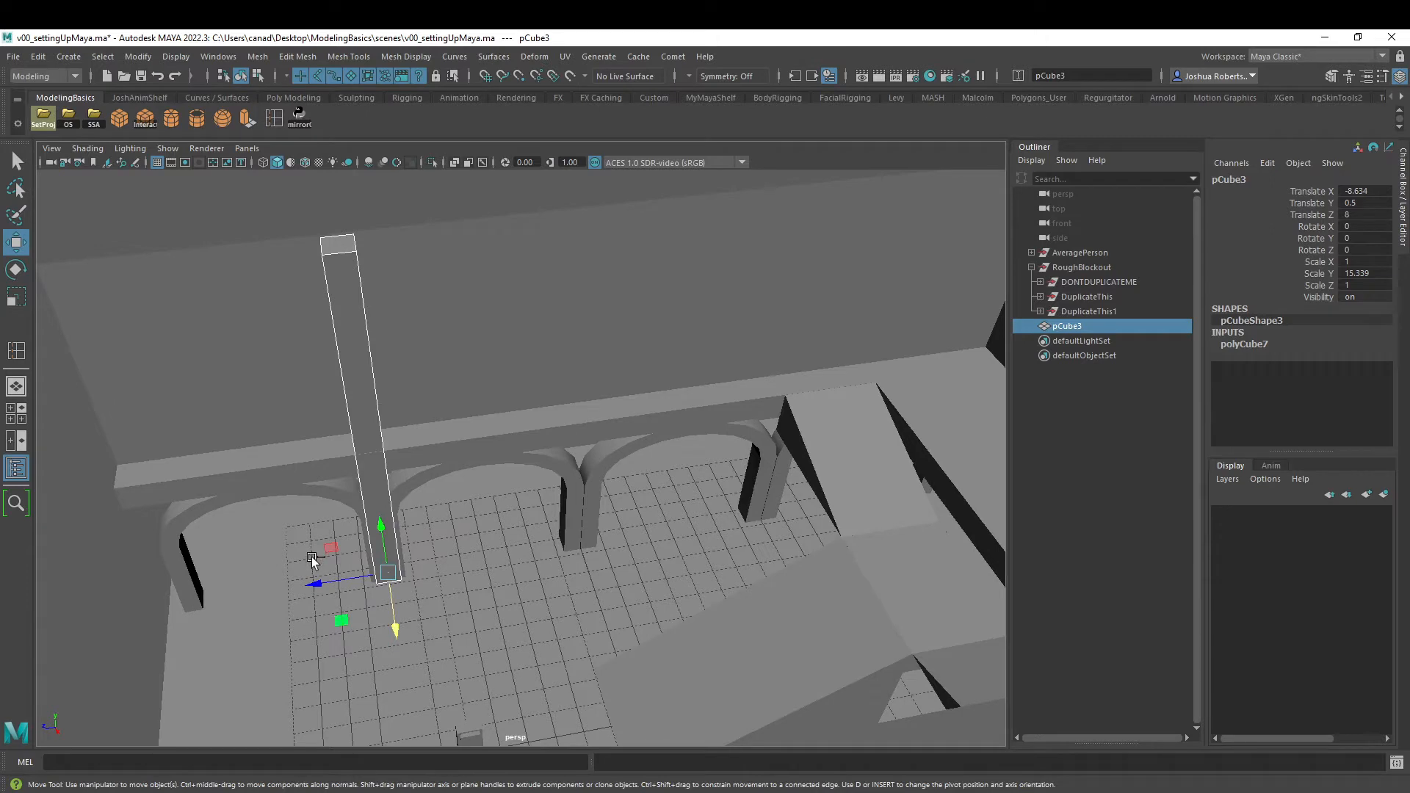
- Duplicate the pillar twice along the arcade, placing the copies at the arch columns at Z 0 and Z -8
{"action": "key", "text": "ctrl+d"}
{"action": "left_click_drag", "start_coordinate": [316, 580], "coordinate": [584, 548]}
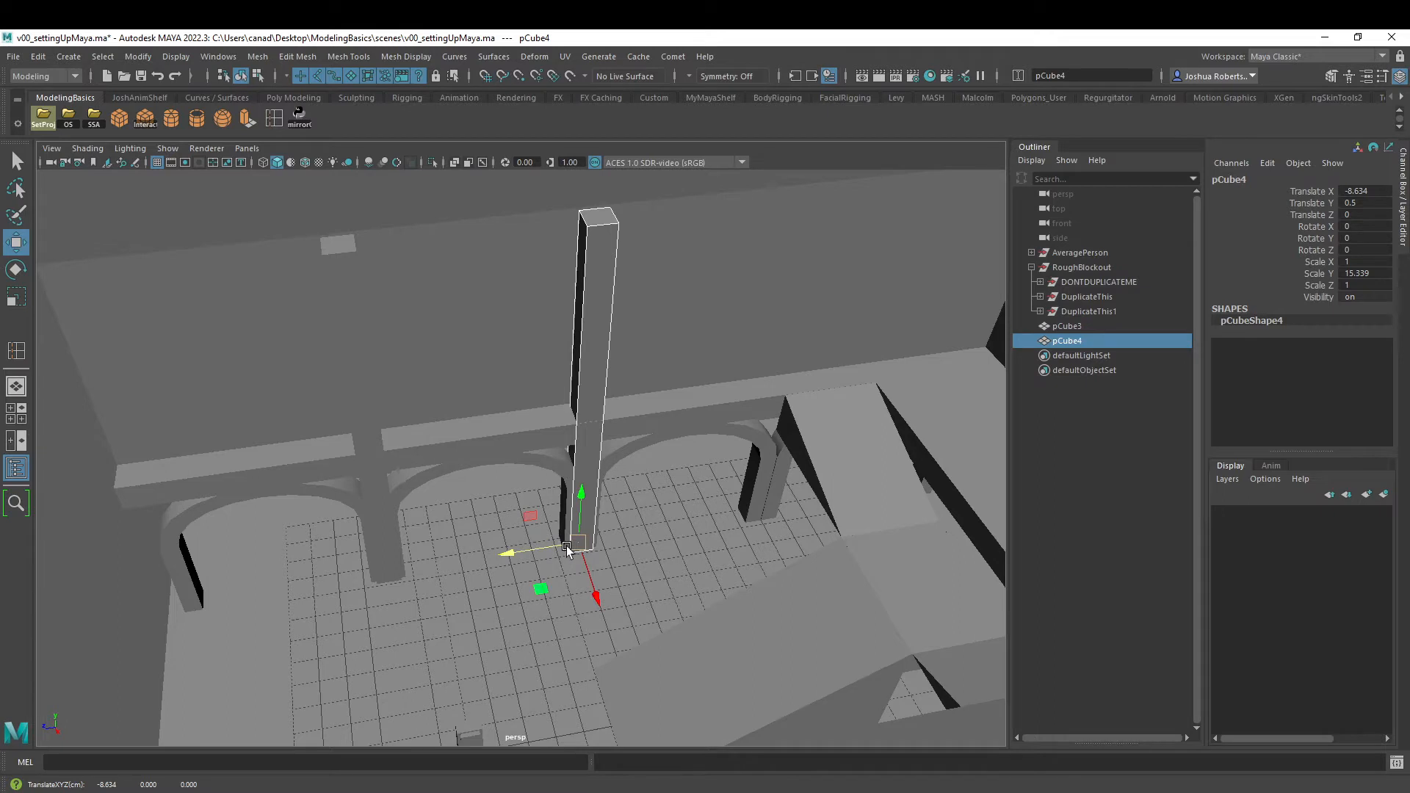
{"action": "key", "text": "ctrl+d"}
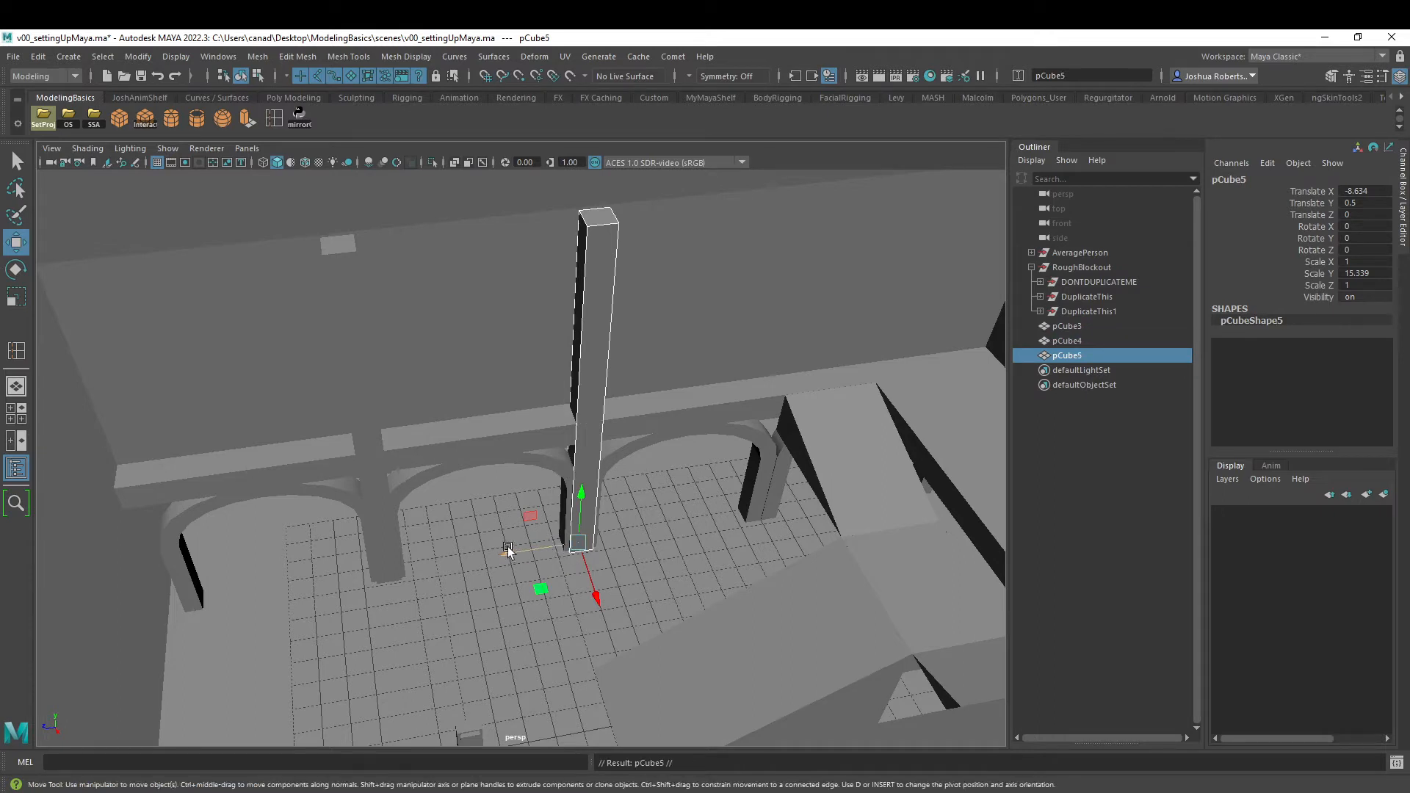
{"action": "left_click_drag", "start_coordinate": [513, 550], "coordinate": [760, 514]}
- Duplicate the rearmost pillar and move the copy along X to -3, beside the central stairs
{"action": "left_click_drag", "start_coordinate": [781, 409], "coordinate": [615, 420], "text": "alt"}
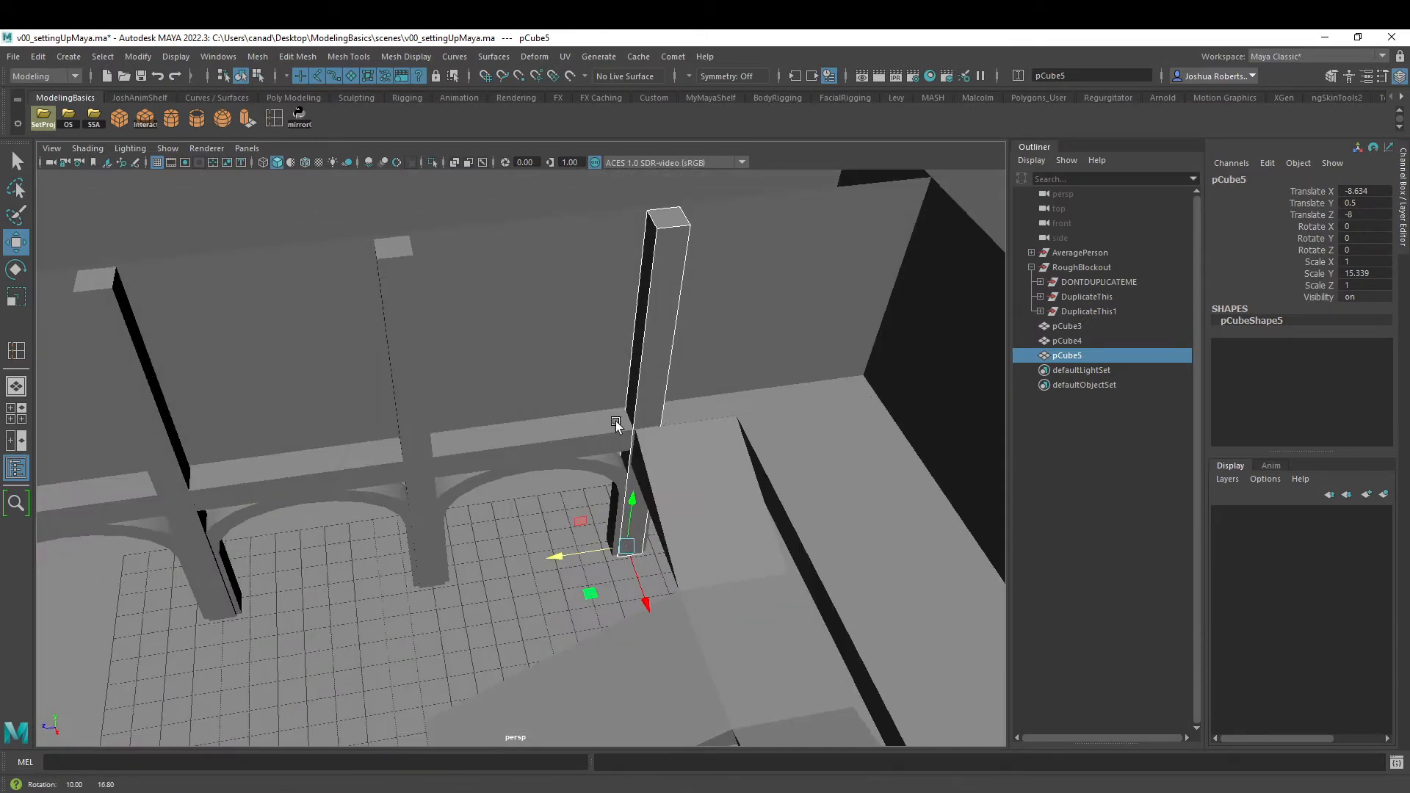
{"action": "mouse_move", "coordinate": [556, 547]}
{"action": "left_mouse_down", "text": "alt"}
{"action": "mouse_move", "coordinate": [635, 523]}
{"action": "mouse_move", "coordinate": [638, 435]}
{"action": "mouse_move", "coordinate": [544, 470]}
{"action": "mouse_move", "coordinate": [514, 510]}
{"action": "mouse_move", "coordinate": [566, 524]}
{"action": "mouse_move", "coordinate": [575, 483]}
{"action": "mouse_move", "coordinate": [500, 597]}
{"action": "mouse_move", "coordinate": [540, 584]}
{"action": "mouse_move", "coordinate": [543, 556]}
{"action": "left_mouse_up", "text": "alt"}
{"action": "left_click", "coordinate": [596, 534]}
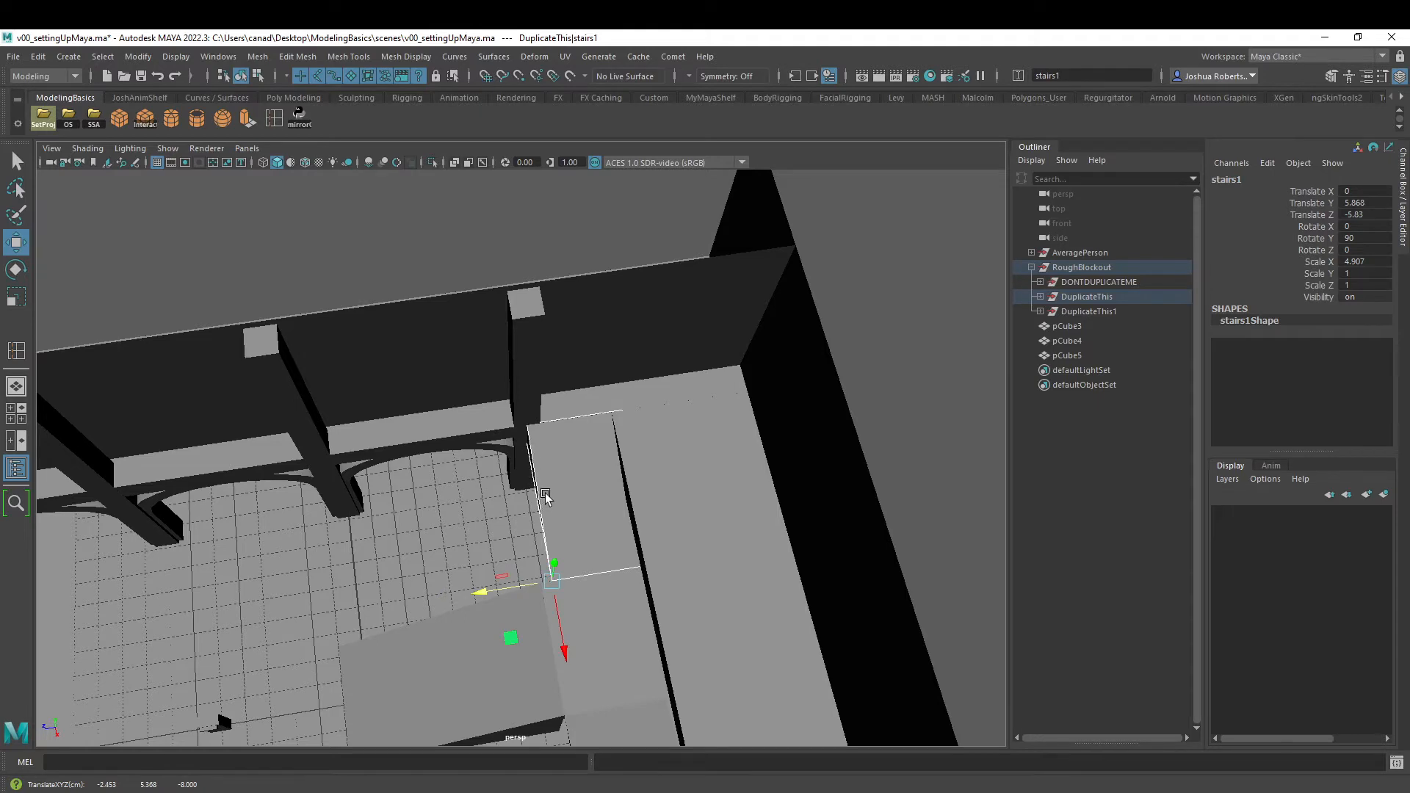
{"action": "left_click_drag", "start_coordinate": [545, 492], "coordinate": [490, 364], "text": "alt"}
{"action": "left_click", "coordinate": [490, 364]}
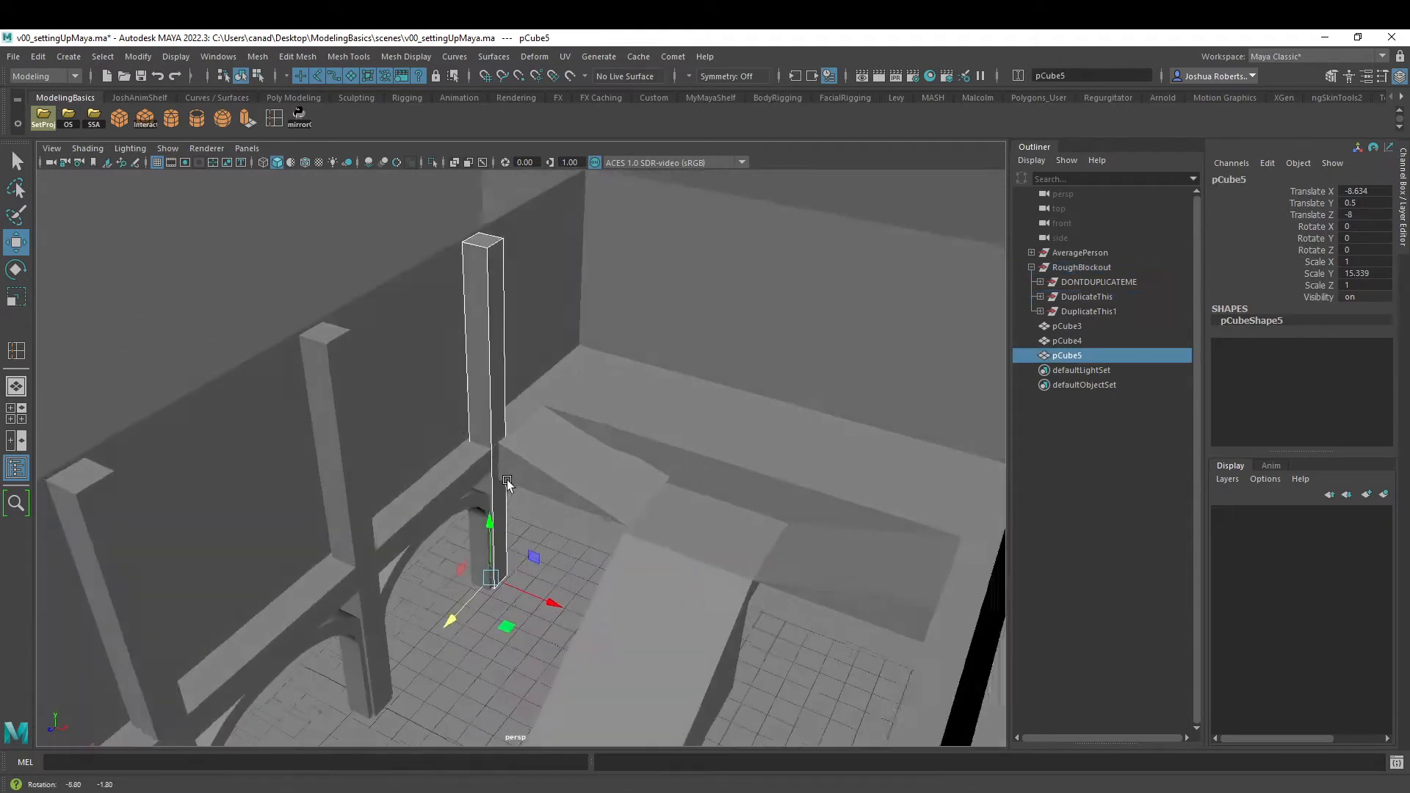
{"action": "left_click_drag", "start_coordinate": [507, 482], "coordinate": [511, 507], "text": "alt"}
{"action": "key", "text": "ctrl+d"}
{"action": "left_click_drag", "start_coordinate": [538, 599], "coordinate": [612, 567]}
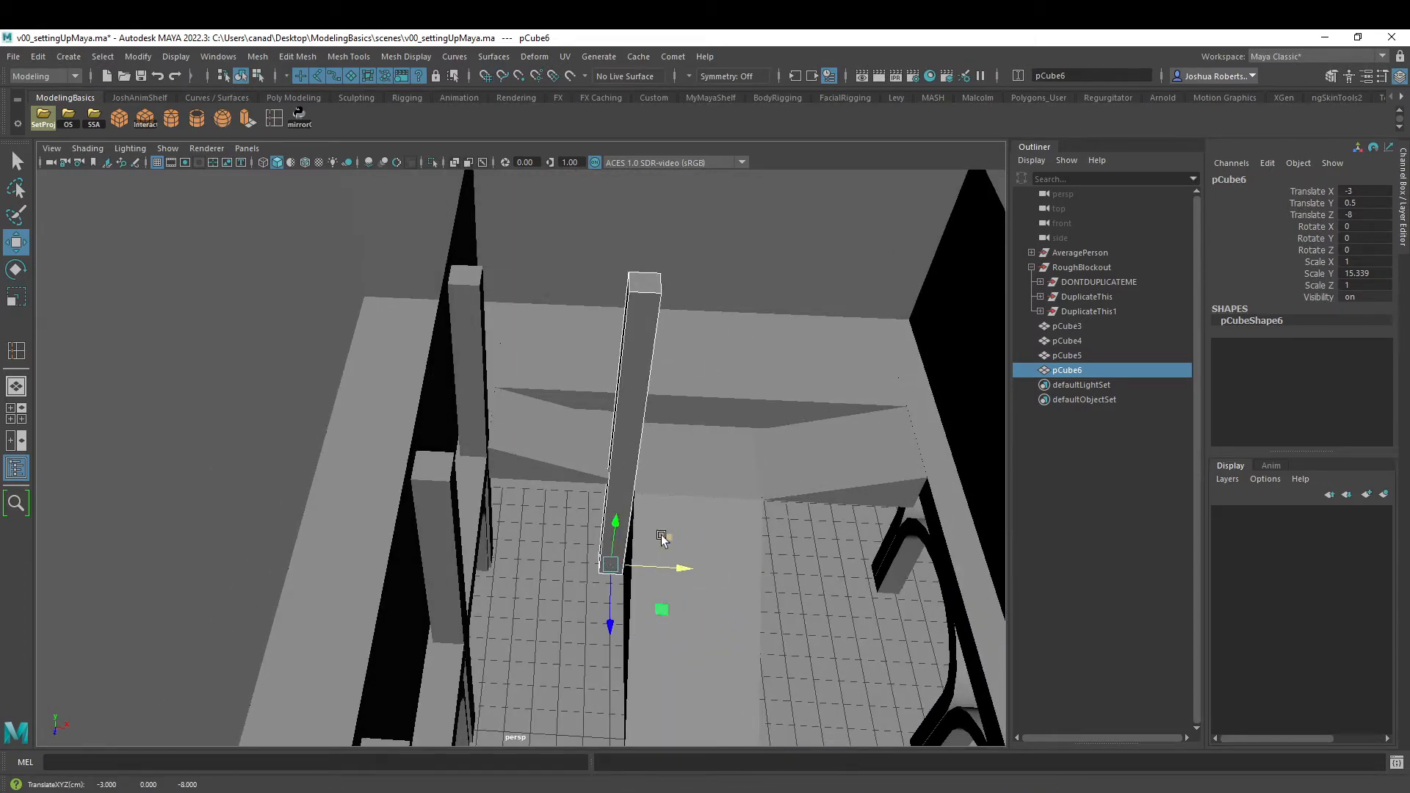
- Shift the central stairs along X to -0.547 so their pillar-side edge snaps to the grid at X -3
{"action": "left_click", "coordinate": [761, 545]}
{"action": "left_click_drag", "start_coordinate": [761, 545], "coordinate": [697, 440], "text": "alt"}
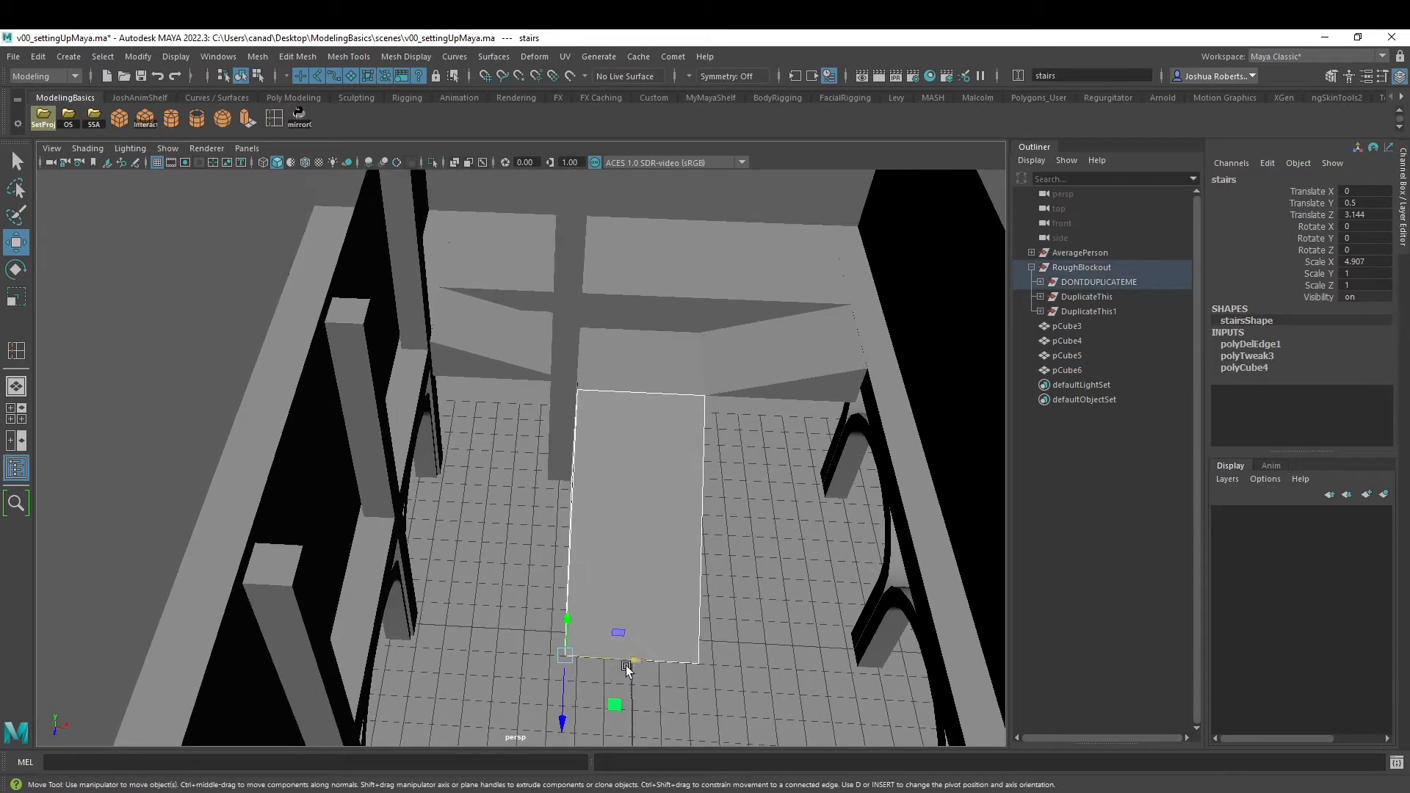
{"action": "left_click_drag", "start_coordinate": [636, 663], "coordinate": [550, 651]}
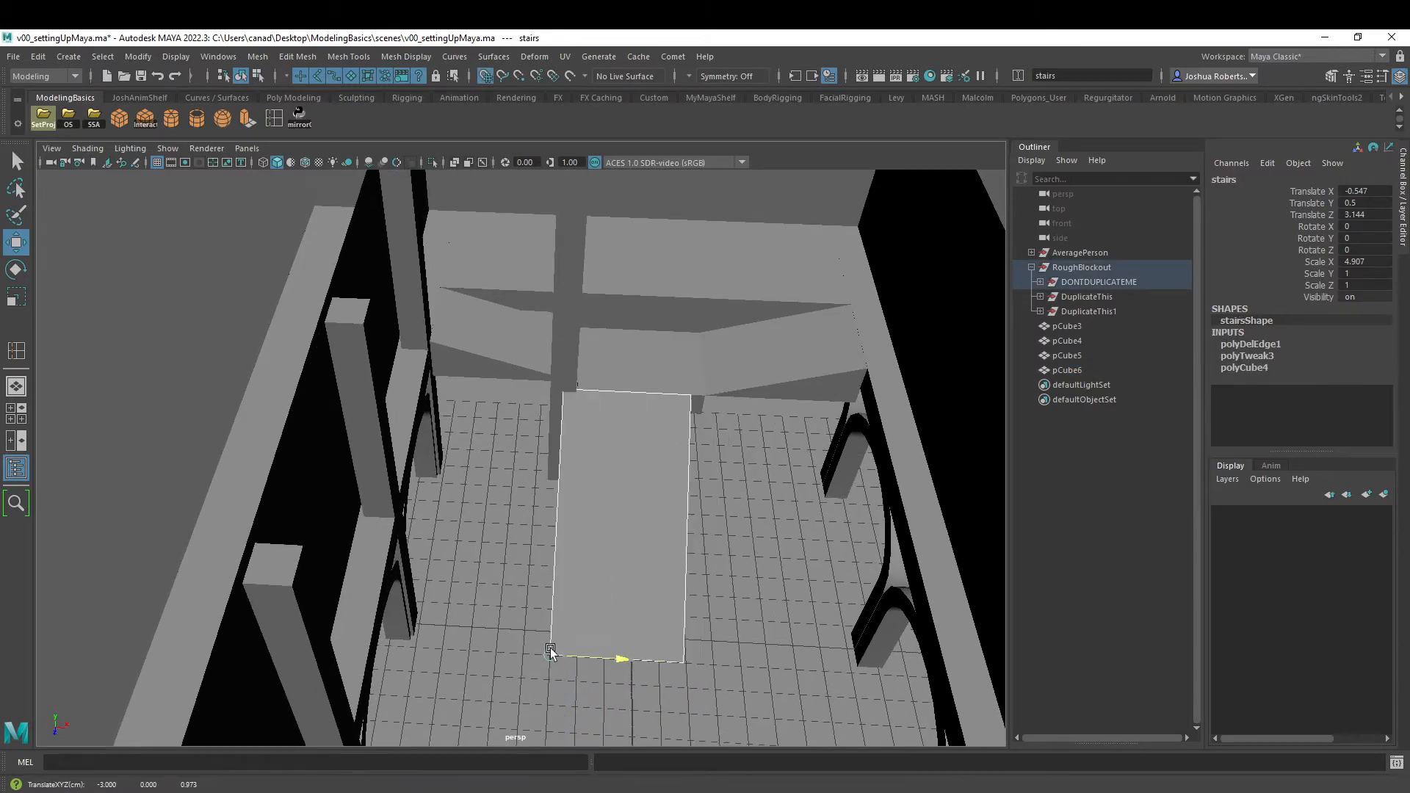
{"action": "left_click_drag", "start_coordinate": [706, 599], "coordinate": [566, 596], "text": "alt"}
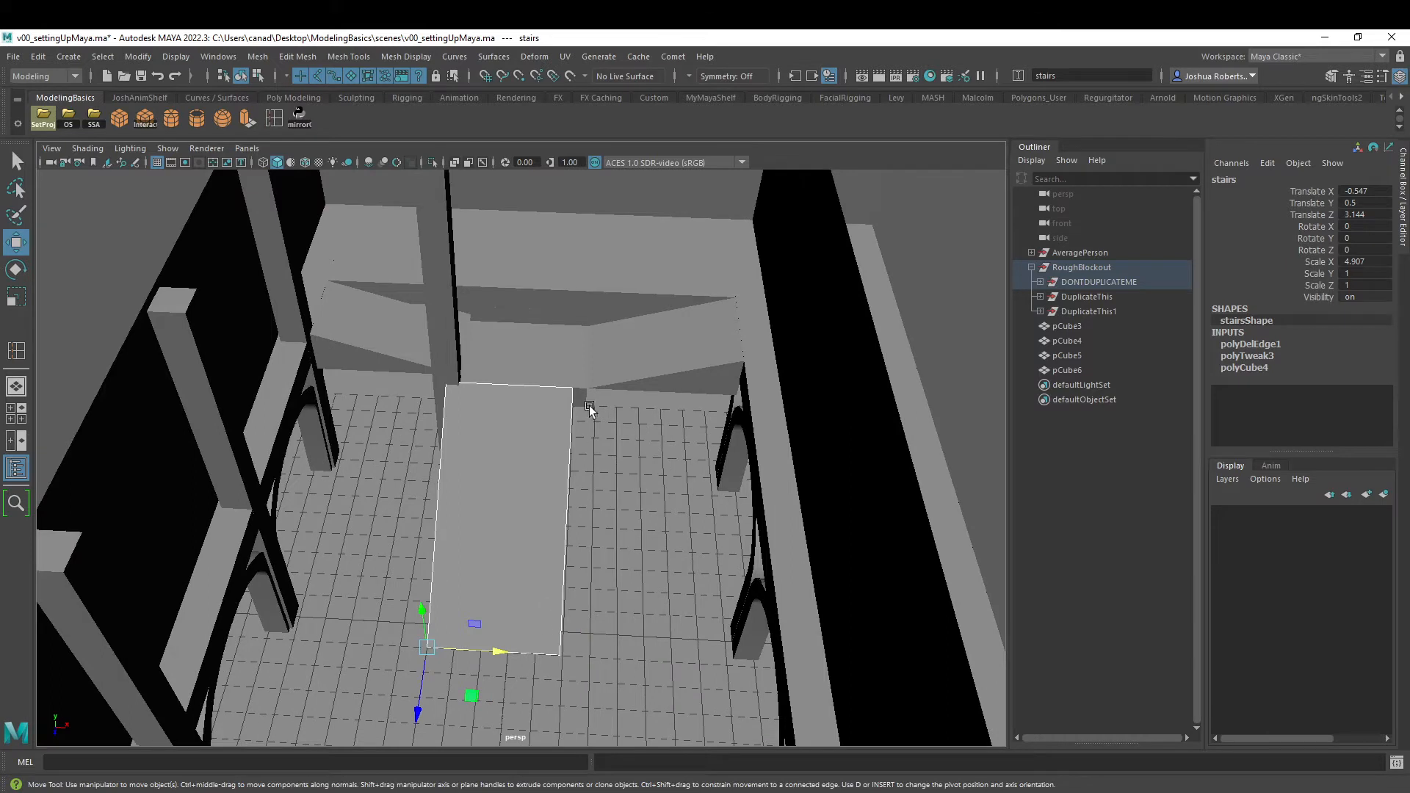
- Widen the central stairs by snapping the vertices of the side away from the pillar outward to the grid
{"action": "right_click_drag", "start_coordinate": [590, 409], "coordinate": [481, 420]}
{"action": "left_click_drag", "start_coordinate": [622, 342], "coordinate": [472, 777]}
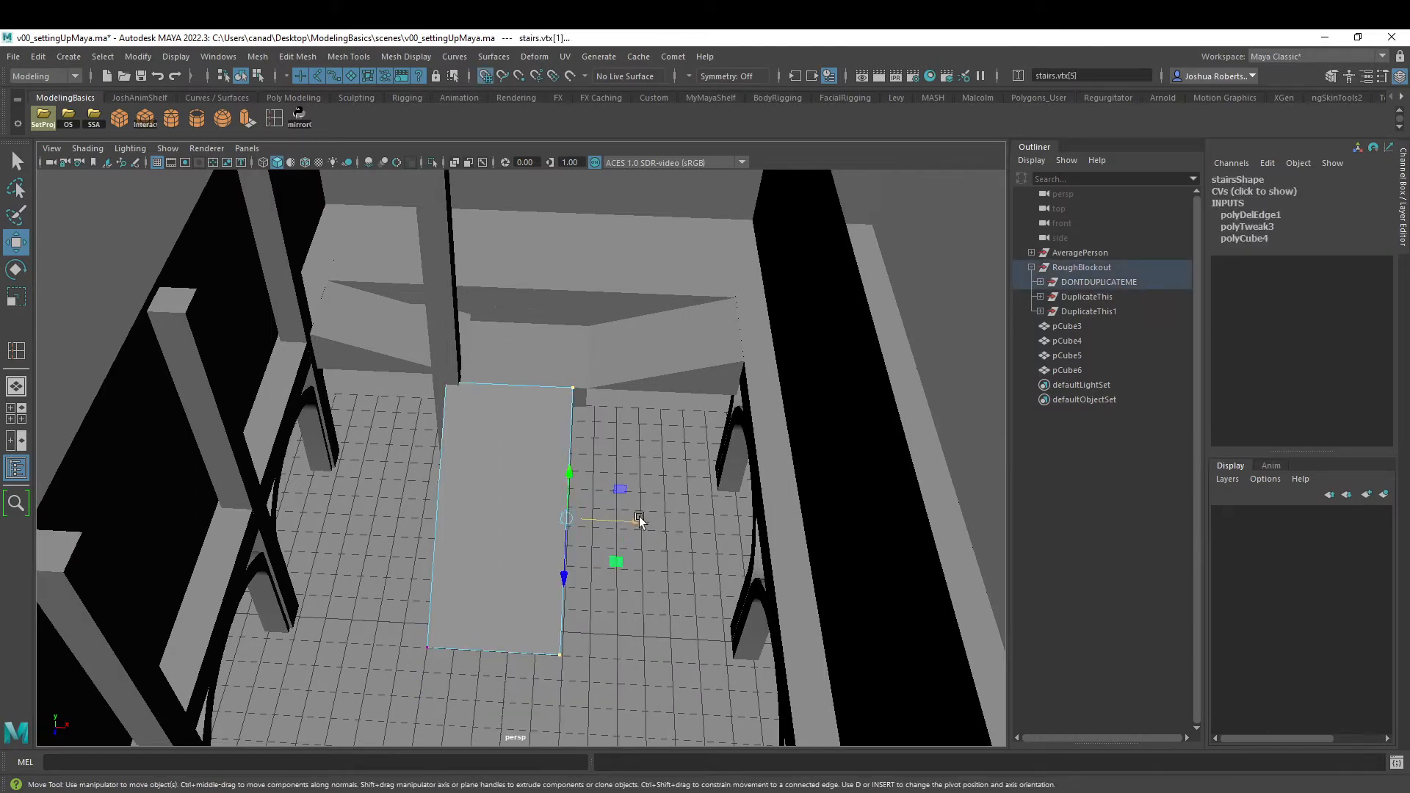
{"action": "left_click_drag", "start_coordinate": [639, 519], "coordinate": [584, 654]}
- Try a copy of the stairs pillar on the opposite side of the stairs at X 3 and delete it
{"action": "left_click_drag", "start_coordinate": [555, 550], "coordinate": [599, 592], "text": "alt"}
{"action": "left_click", "coordinate": [474, 364]}
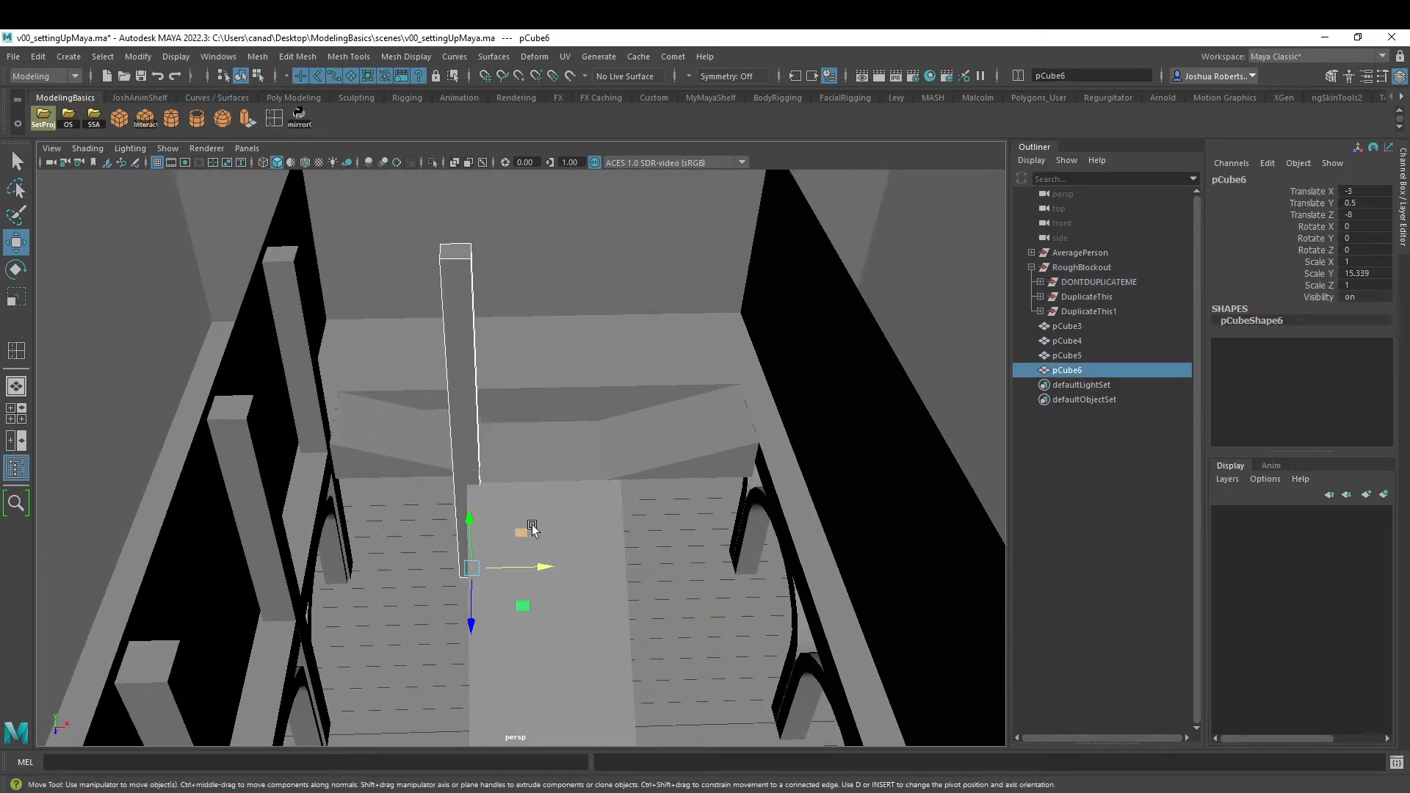
{"action": "key", "text": "ctrl+d"}
{"action": "left_click_drag", "start_coordinate": [541, 566], "coordinate": [552, 436]}
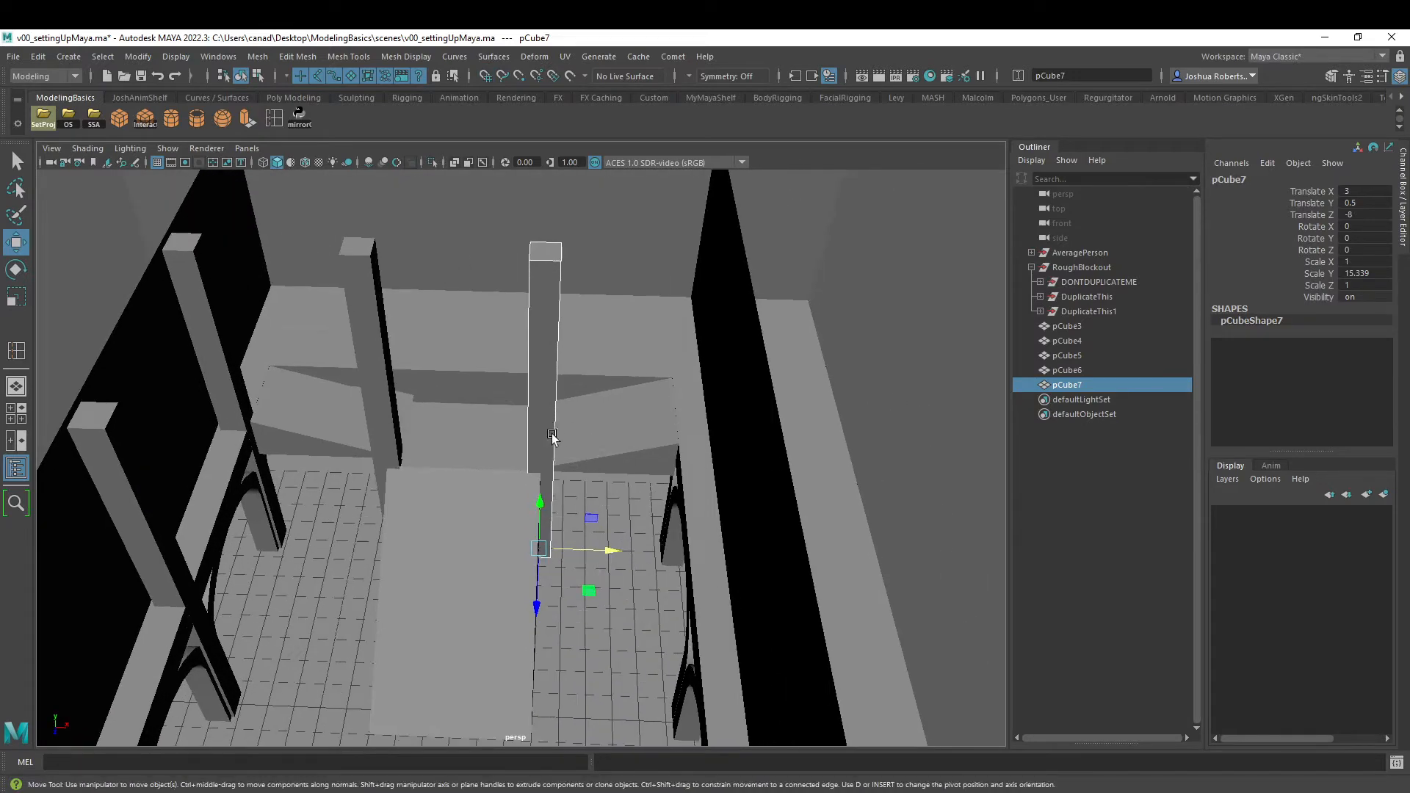
{"action": "key", "text": "Delete"}
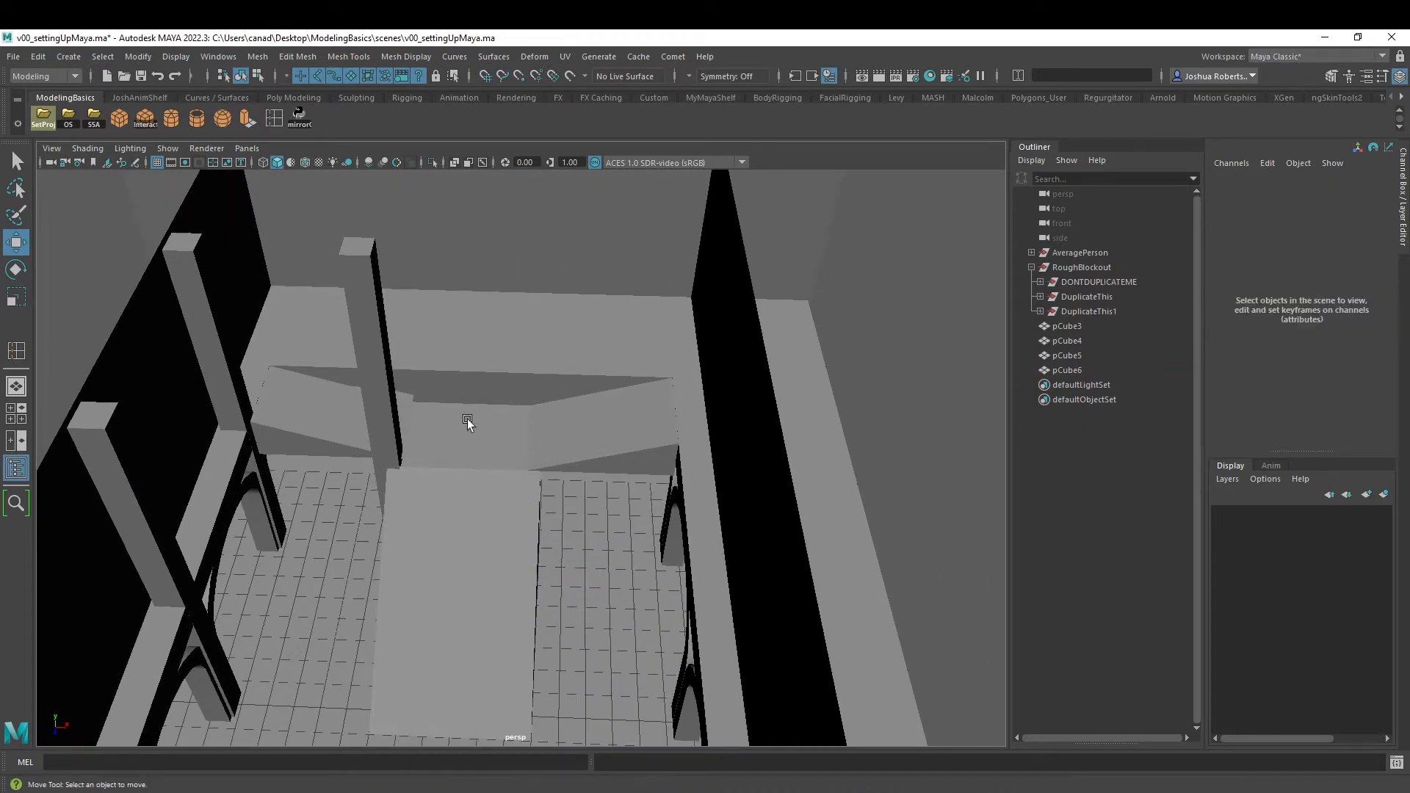
{"action": "left_click", "coordinate": [354, 281]}
{"action": "left_click", "coordinate": [206, 288], "text": "shift"}
{"action": "left_click_drag", "start_coordinate": [205, 288], "coordinate": [315, 371], "text": "alt"}
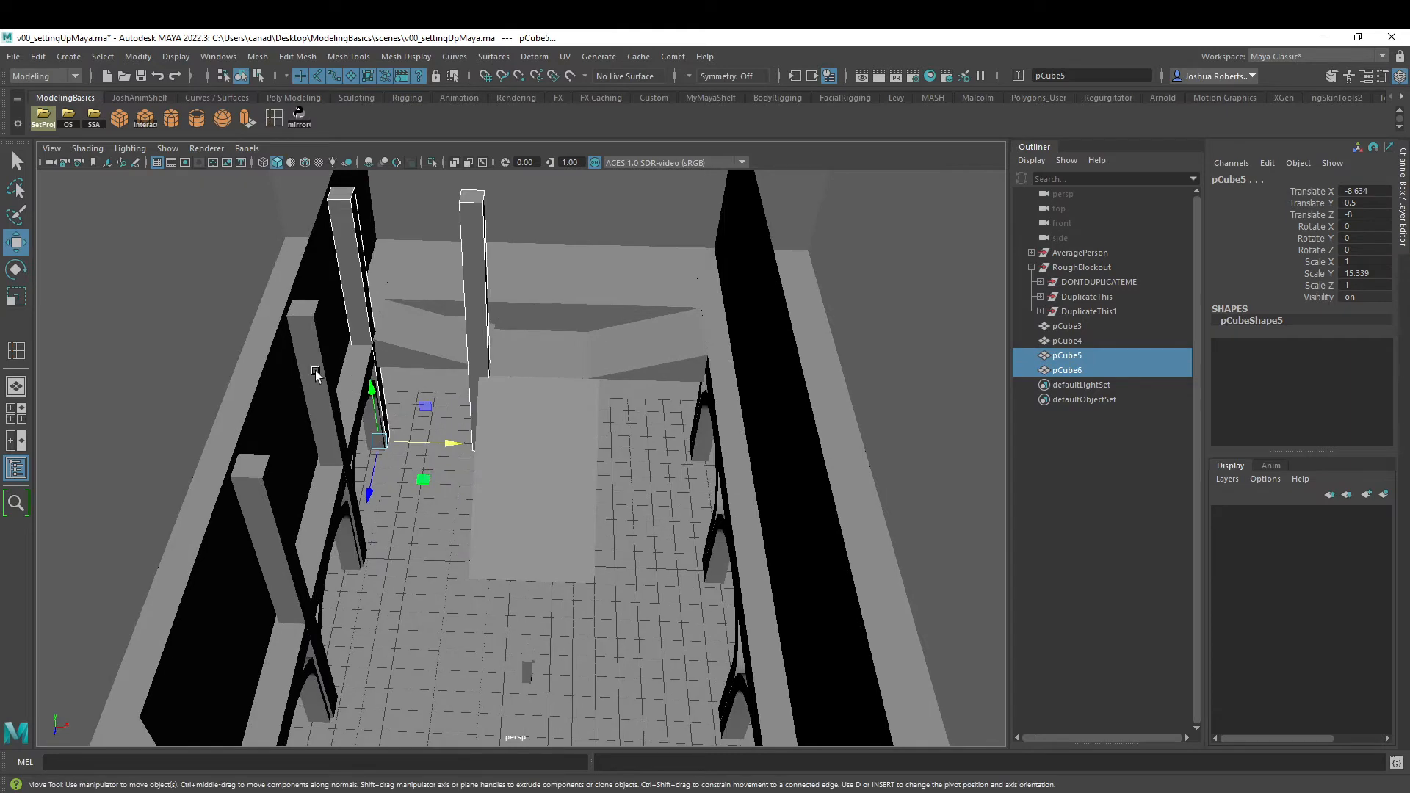
{"action": "left_click", "coordinate": [315, 371], "text": "shift"}
{"action": "left_click", "coordinate": [286, 530], "text": "shift"}
- Duplicate the front pillar of the arcade and snap the copy to the frontmost arch column
{"action": "left_click_drag", "start_coordinate": [292, 531], "coordinate": [421, 479], "text": "alt"}
{"action": "middle_click_drag", "start_coordinate": [421, 479], "coordinate": [545, 472], "text": "alt"}
{"action": "left_click", "coordinate": [339, 409]}
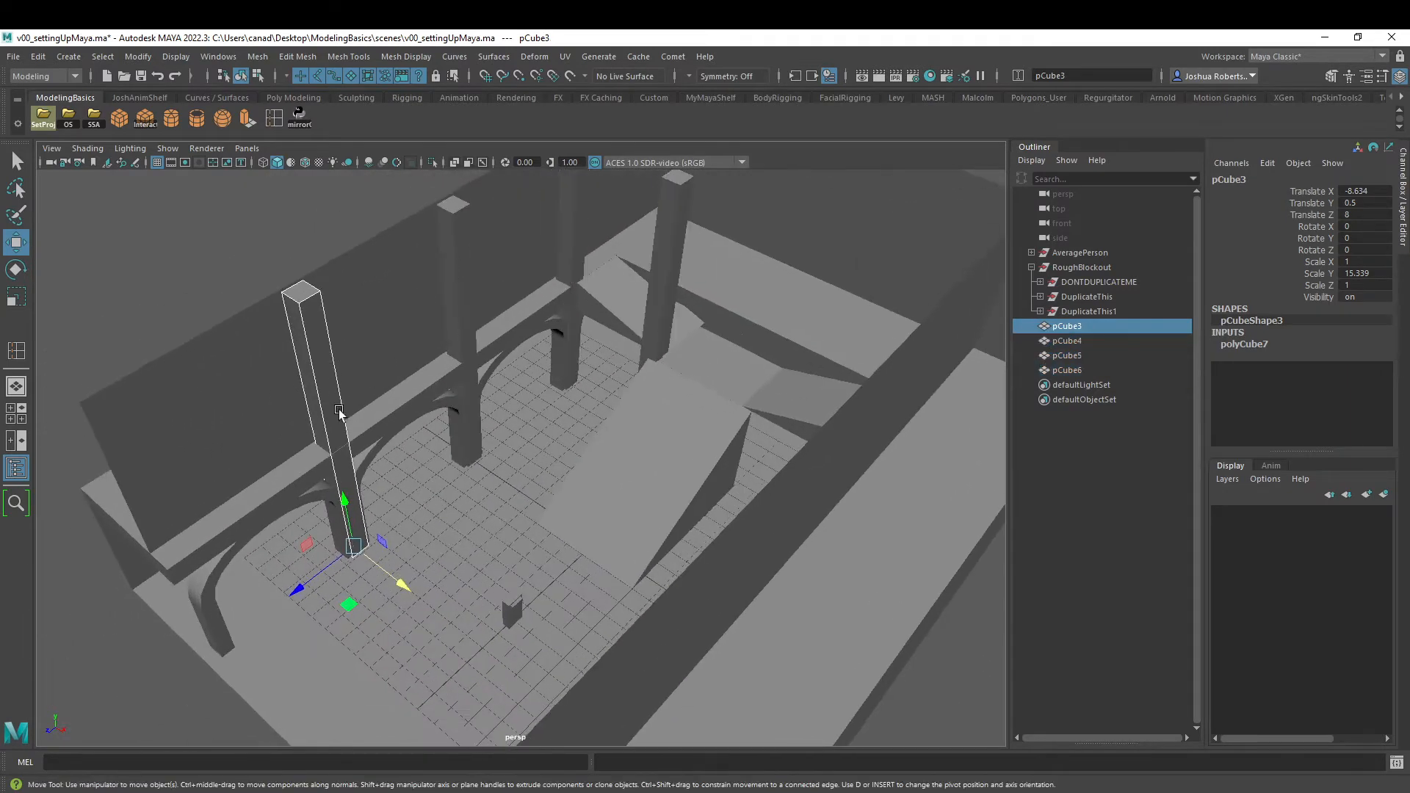
{"action": "key", "text": "ctrl+d"}
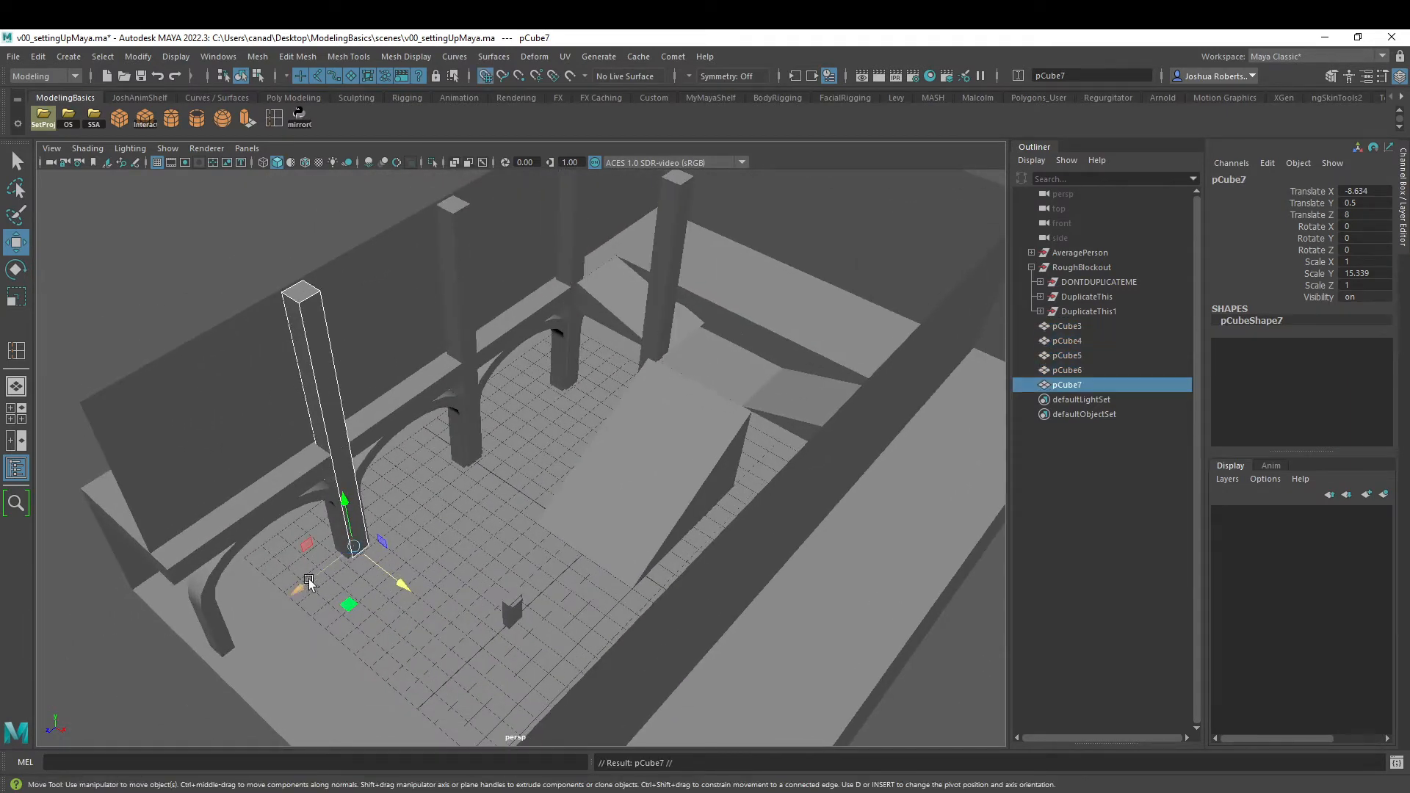
{"action": "left_click_drag", "start_coordinate": [297, 588], "coordinate": [220, 664]}
- Group the five tall pillars without the balcony slab as tallPillars and parent that group under DuplicateThis
{"action": "left_click", "coordinate": [319, 349], "text": "shift"}
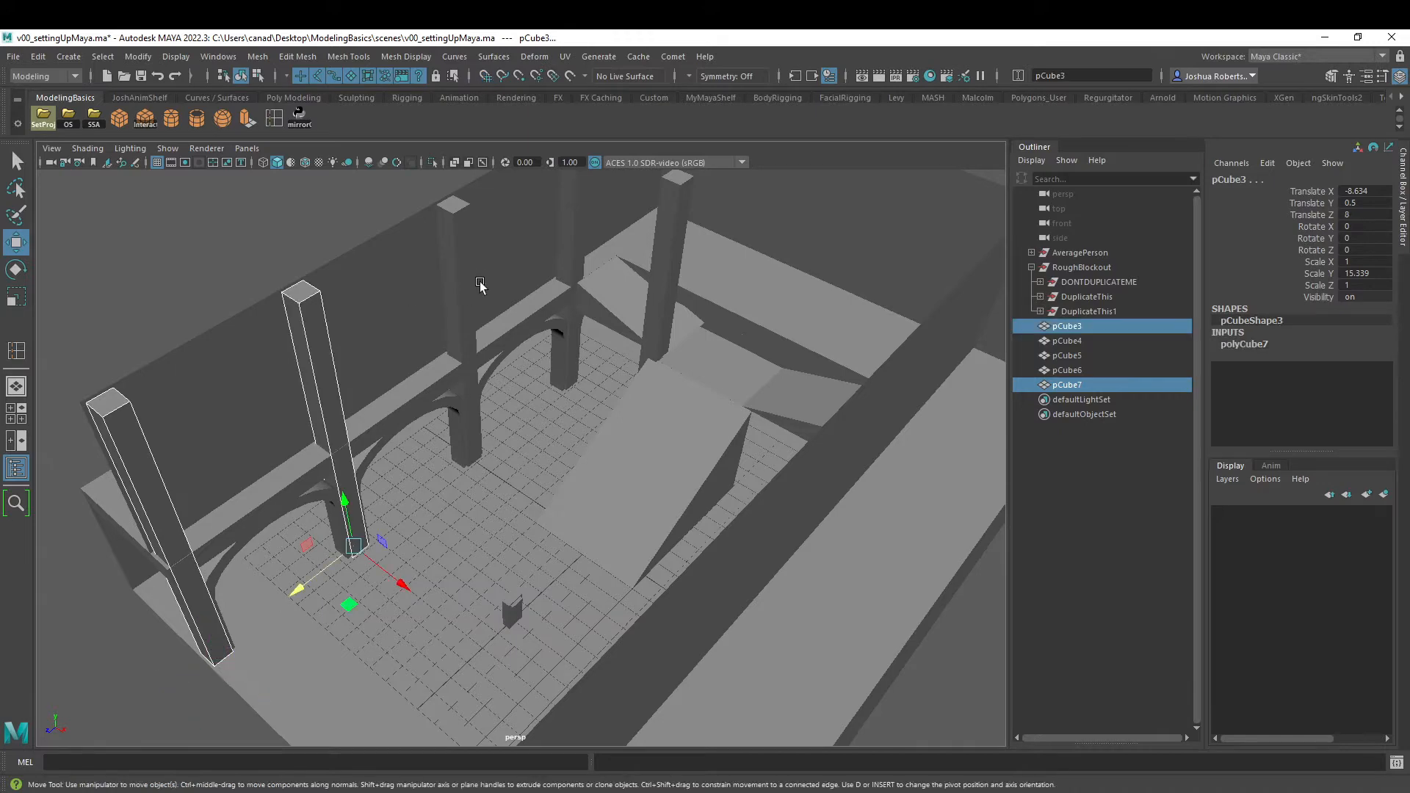
{"action": "left_click", "coordinate": [460, 280], "text": "shift"}
{"action": "left_click", "coordinate": [571, 229], "text": "shift"}
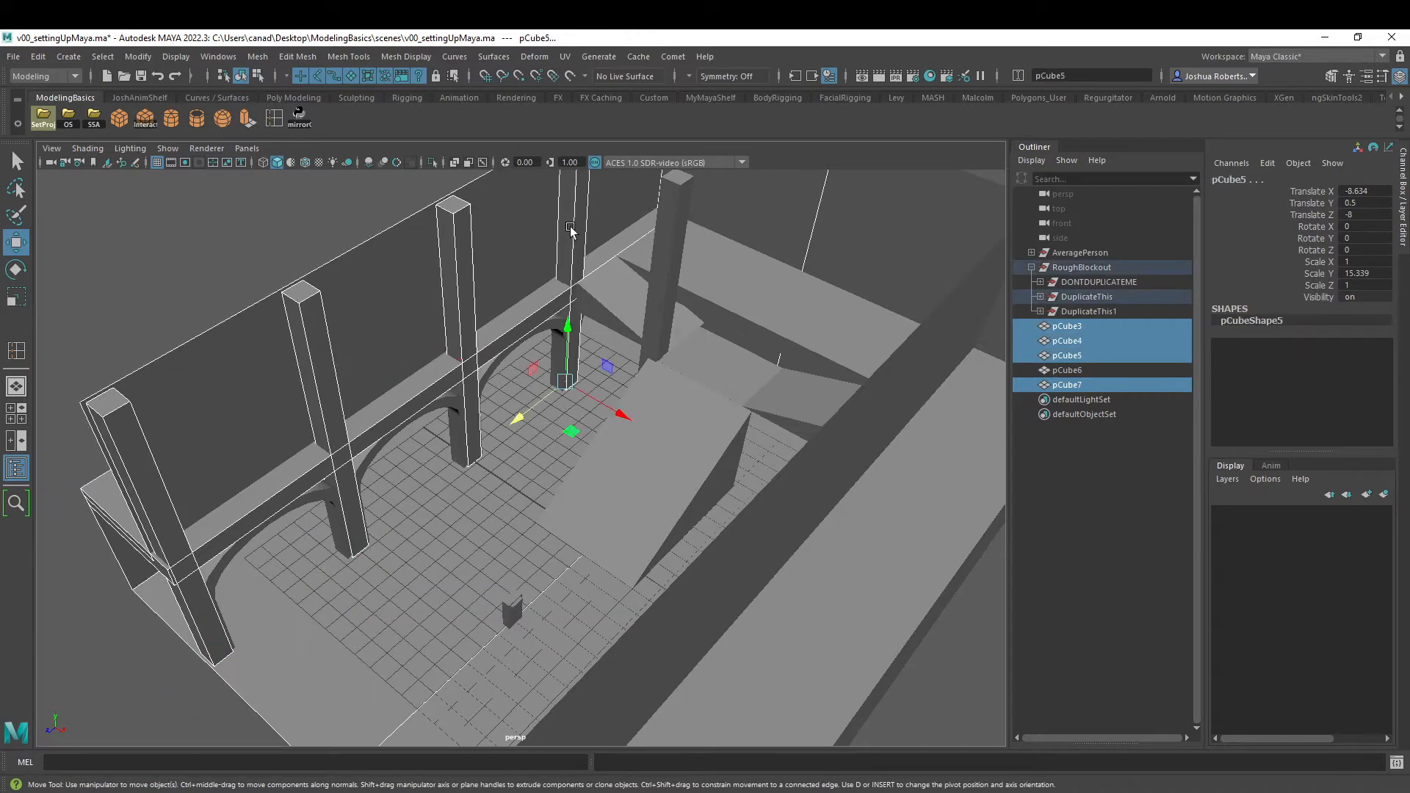
{"action": "left_click", "coordinate": [658, 252], "text": "shift"}
{"action": "left_click_drag", "start_coordinate": [658, 251], "coordinate": [469, 411], "text": "alt"}
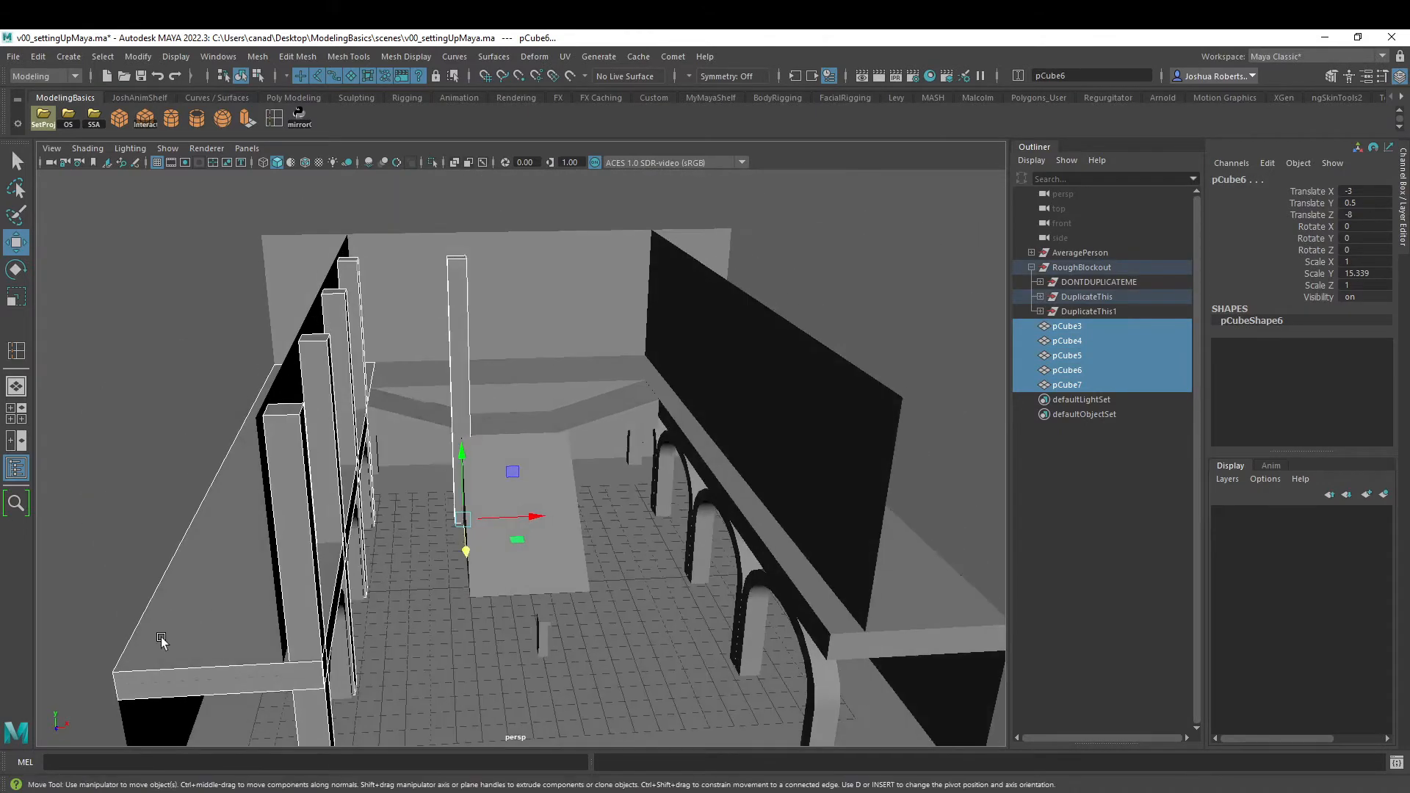
{"action": "left_click", "coordinate": [161, 638], "text": "shift"}
{"action": "left_click_drag", "start_coordinate": [562, 374], "coordinate": [516, 388], "text": "alt"}
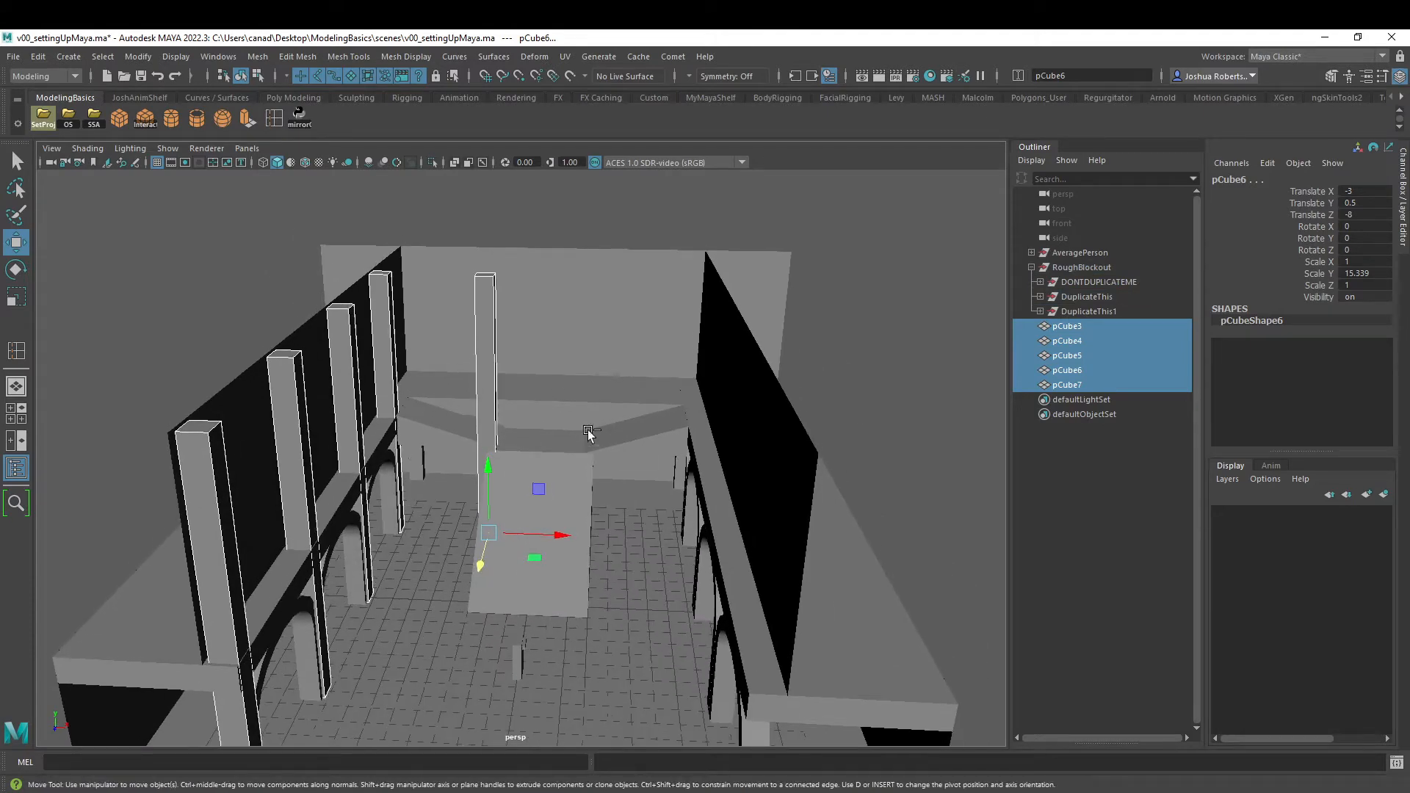
{"action": "key", "text": "ctrl+g"}
{"action": "double_click", "coordinate": [1060, 327]}
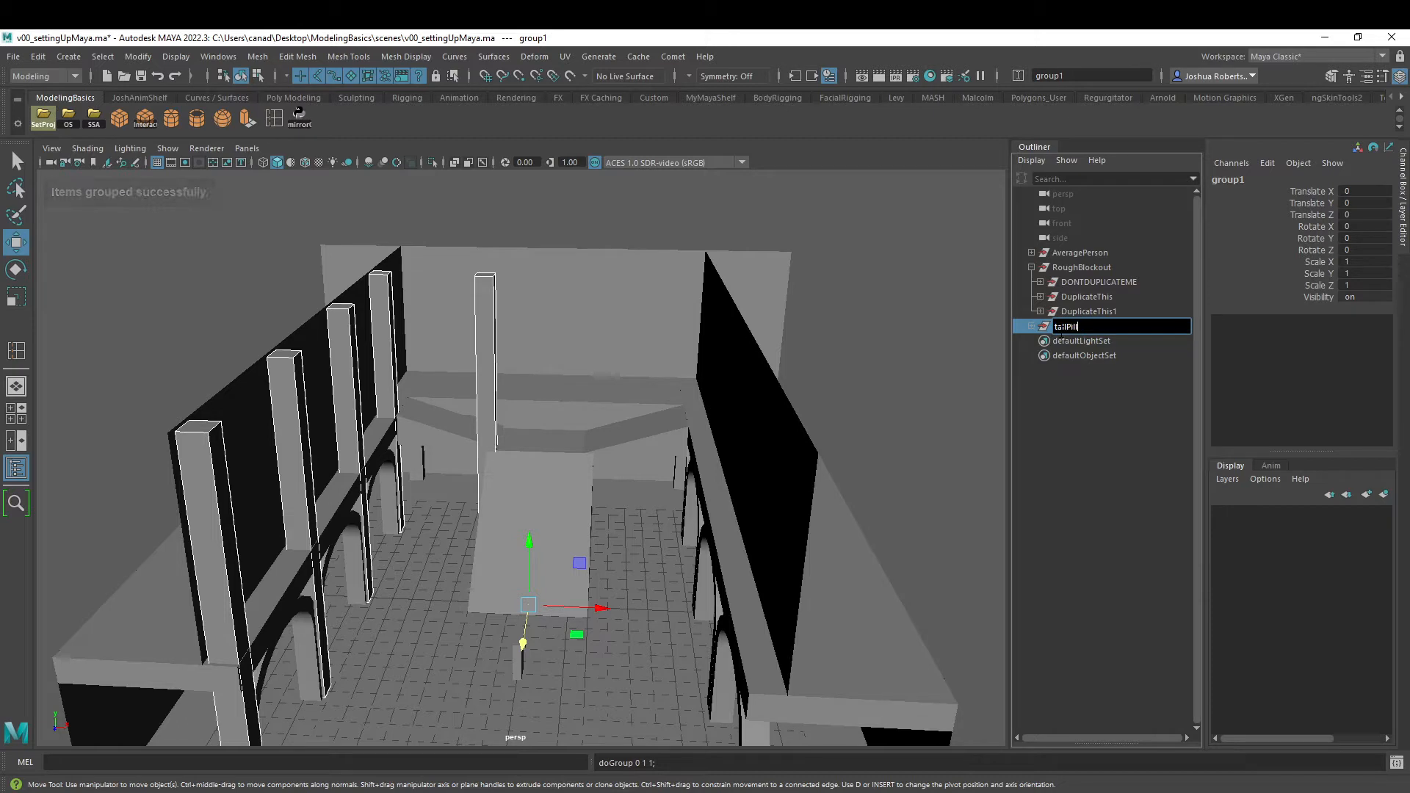
{"action": "key", "text": "Return"}
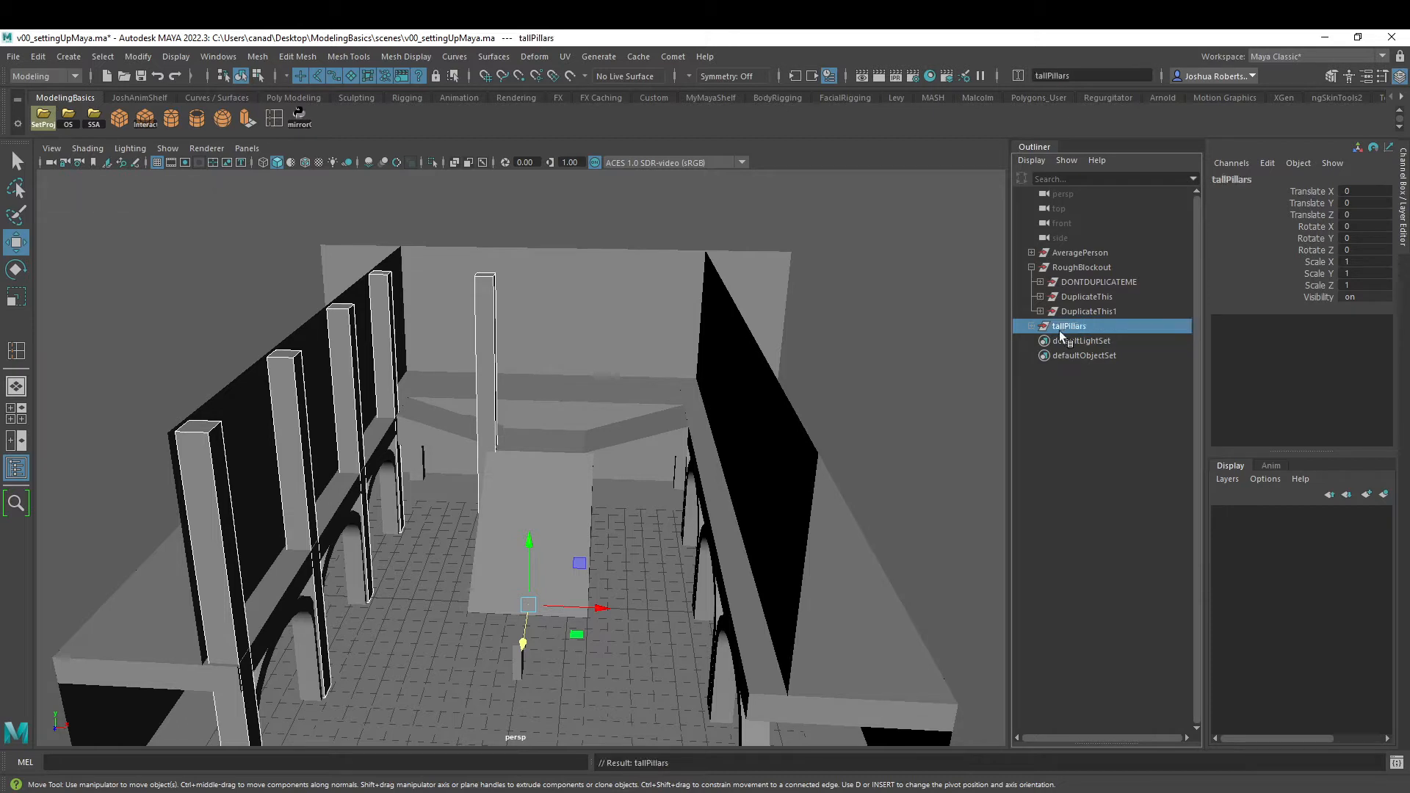
{"action": "left_click", "coordinate": [1100, 297], "text": "ctrl"}
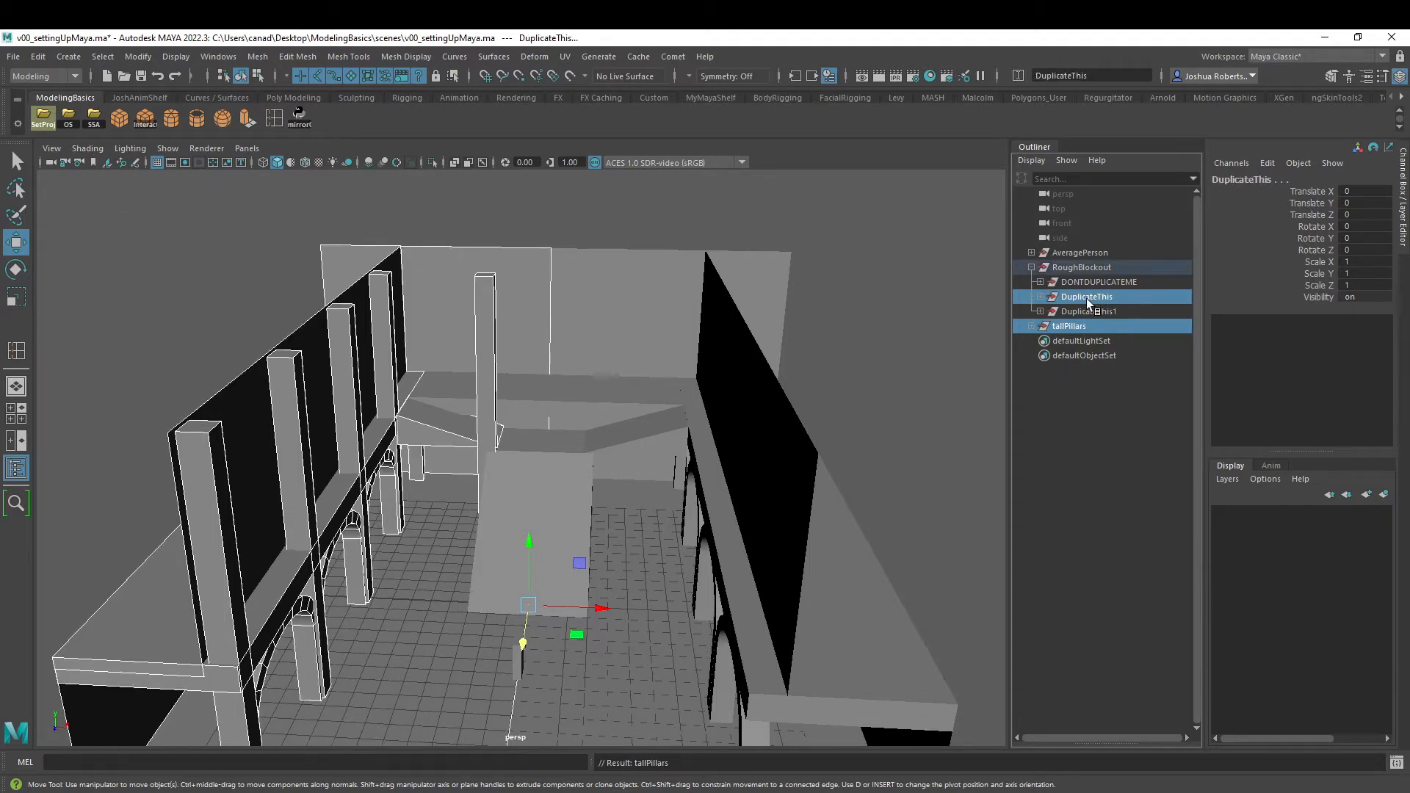
{"action": "key", "text": "p"}
- Delete the outdated DuplicateThis1 group and mirror the updated DuplicateThis group with the custom script
{"action": "left_click", "coordinate": [1093, 309]}
{"action": "key", "text": "Delete"}
{"action": "left_click", "coordinate": [1081, 294]}
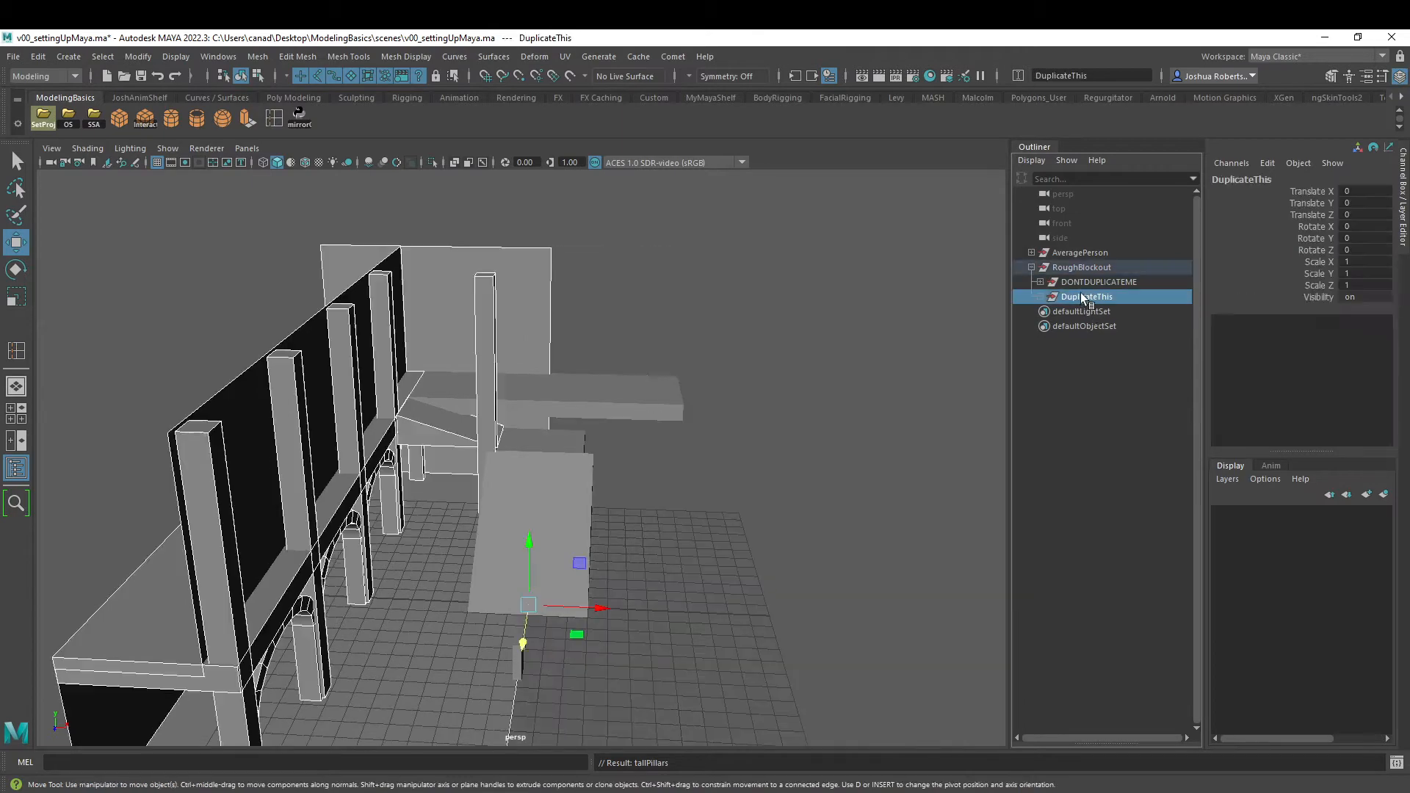
{"action": "left_click", "coordinate": [301, 122]}
{"action": "left_click", "coordinate": [596, 210]}
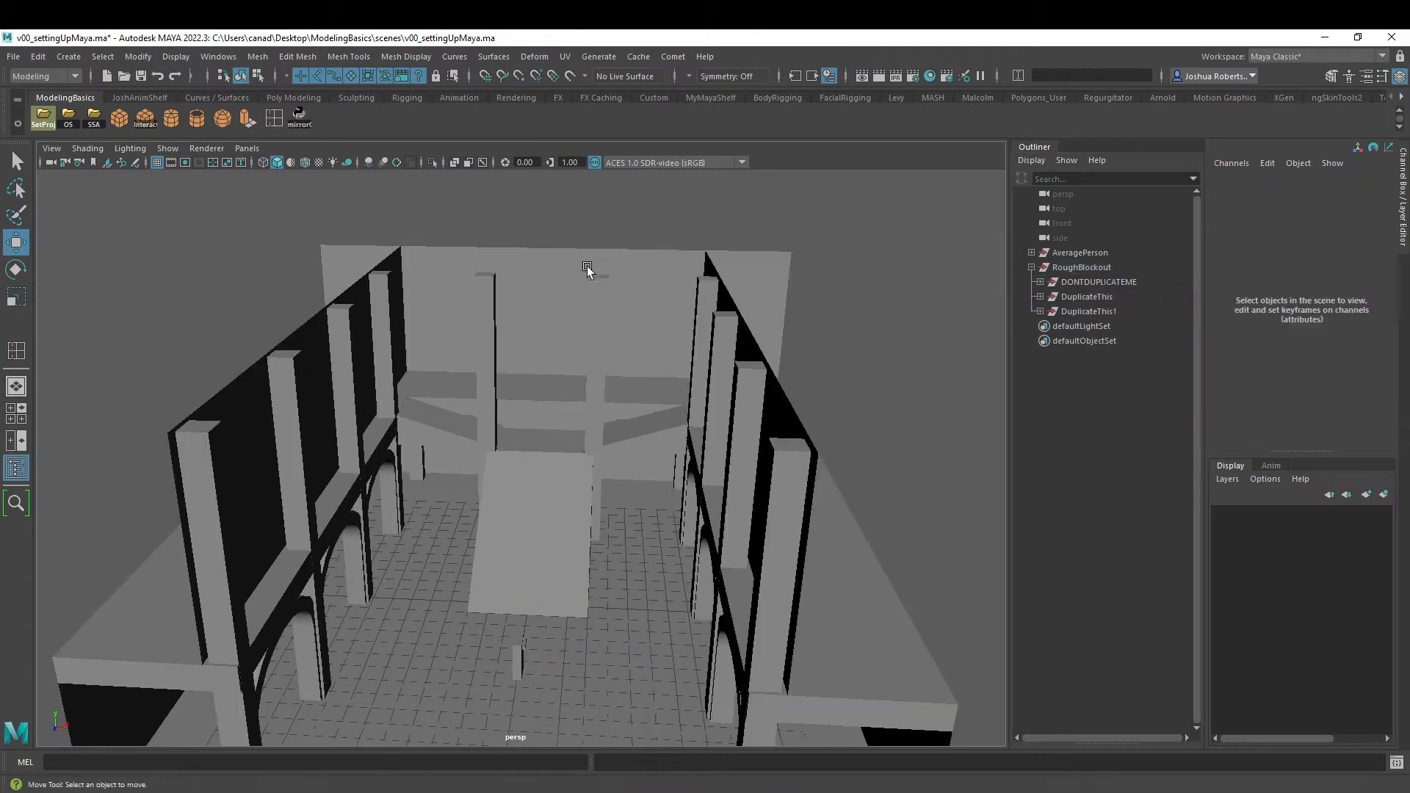
- Snap the landing-side vertices of the central stairs ramp to the grid at Z -8
{"action": "left_click_drag", "start_coordinate": [588, 269], "coordinate": [584, 301], "text": "alt"}
{"action": "right_click_drag", "start_coordinate": [400, 309], "coordinate": [737, 332], "text": "alt"}
{"action": "left_click_drag", "start_coordinate": [500, 327], "coordinate": [518, 417], "text": "alt"}
{"action": "left_click", "coordinate": [514, 397]}
{"action": "left_click", "coordinate": [522, 634]}
{"action": "right_click_drag", "start_coordinate": [481, 421], "coordinate": [434, 408]}
{"action": "left_click_drag", "start_coordinate": [693, 378], "coordinate": [667, 315], "text": "alt"}
{"action": "left_click_drag", "start_coordinate": [769, 326], "coordinate": [487, 642]}
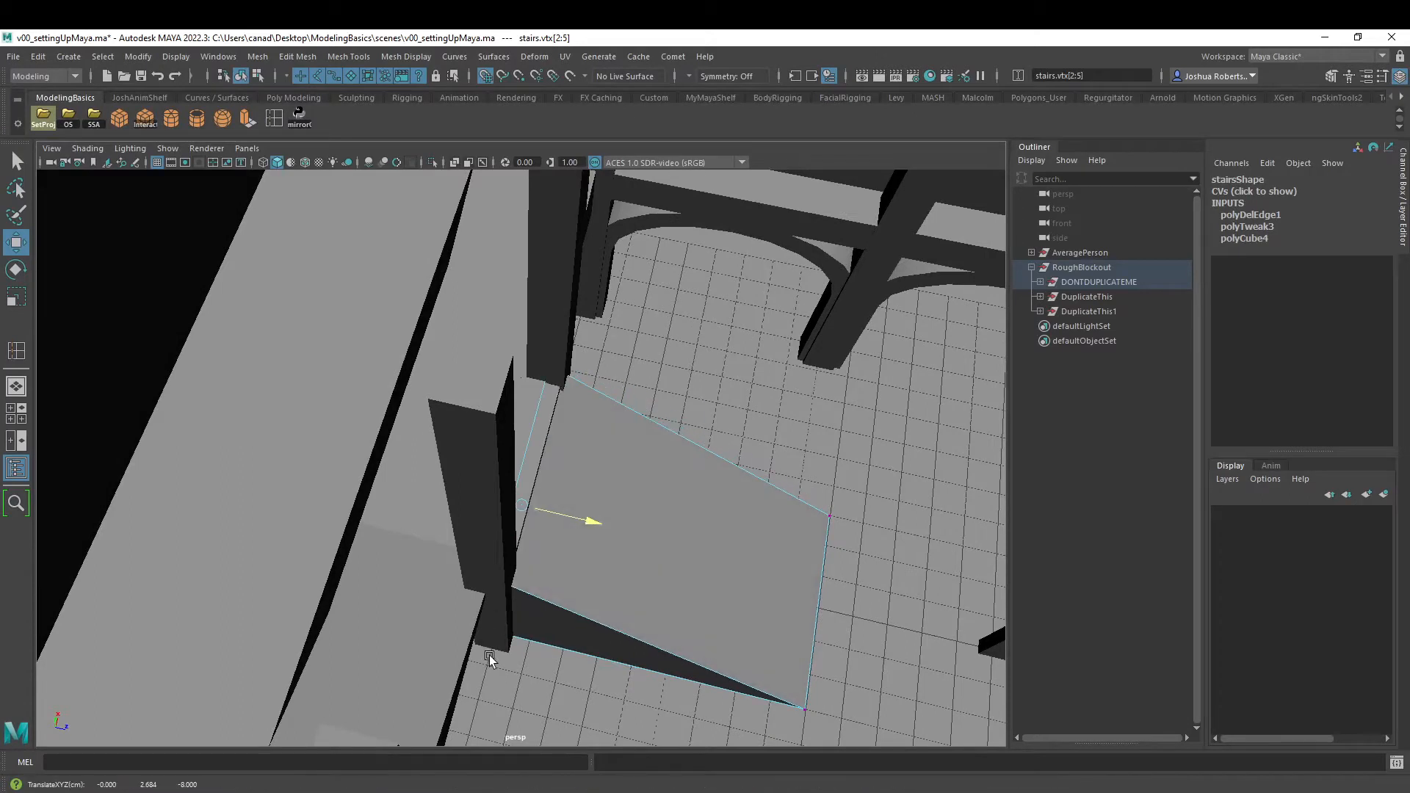
- Snap the front edge of the central landing slab upperFloor2 to the grid at Z -8
{"action": "right_click_drag", "start_coordinate": [677, 476], "coordinate": [745, 404]}
{"action": "left_click", "coordinate": [393, 490]}
{"action": "left_click_drag", "start_coordinate": [595, 488], "coordinate": [511, 531]}
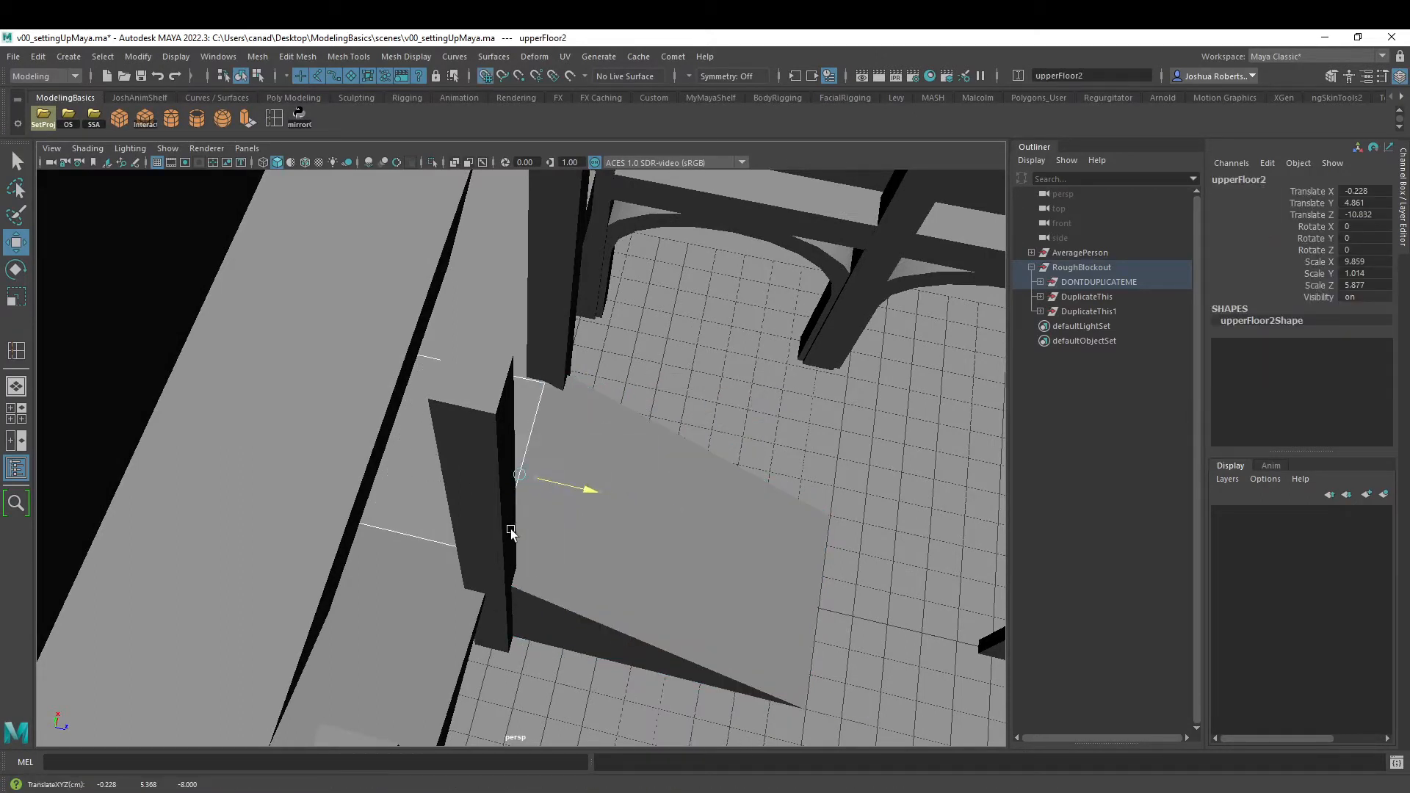
- Snap the front face of the back balcony slab upperFloor1 to the grid along Z
{"action": "mouse_move", "coordinate": [523, 420]}
{"action": "left_mouse_down", "text": "alt"}
{"action": "mouse_move", "coordinate": [478, 416]}
{"action": "mouse_move", "coordinate": [501, 433]}
{"action": "left_mouse_up", "text": "alt"}
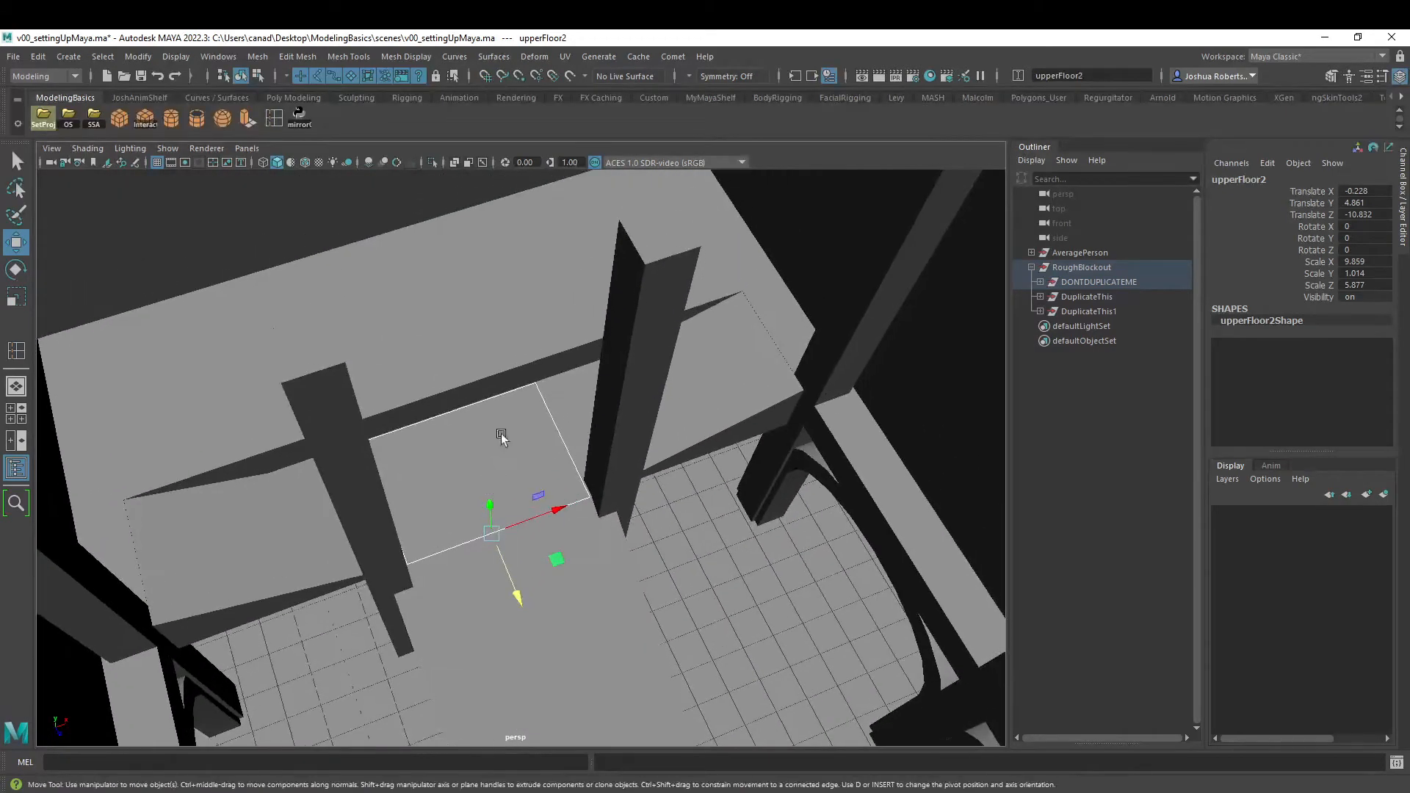
{"action": "left_click", "coordinate": [455, 363]}
{"action": "left_click_drag", "start_coordinate": [441, 389], "coordinate": [544, 430], "text": "alt"}
{"action": "right_click_drag", "start_coordinate": [506, 421], "coordinate": [507, 461]}
{"action": "left_click", "coordinate": [524, 448]}
{"action": "left_click_drag", "start_coordinate": [524, 454], "coordinate": [544, 463], "text": "alt"}
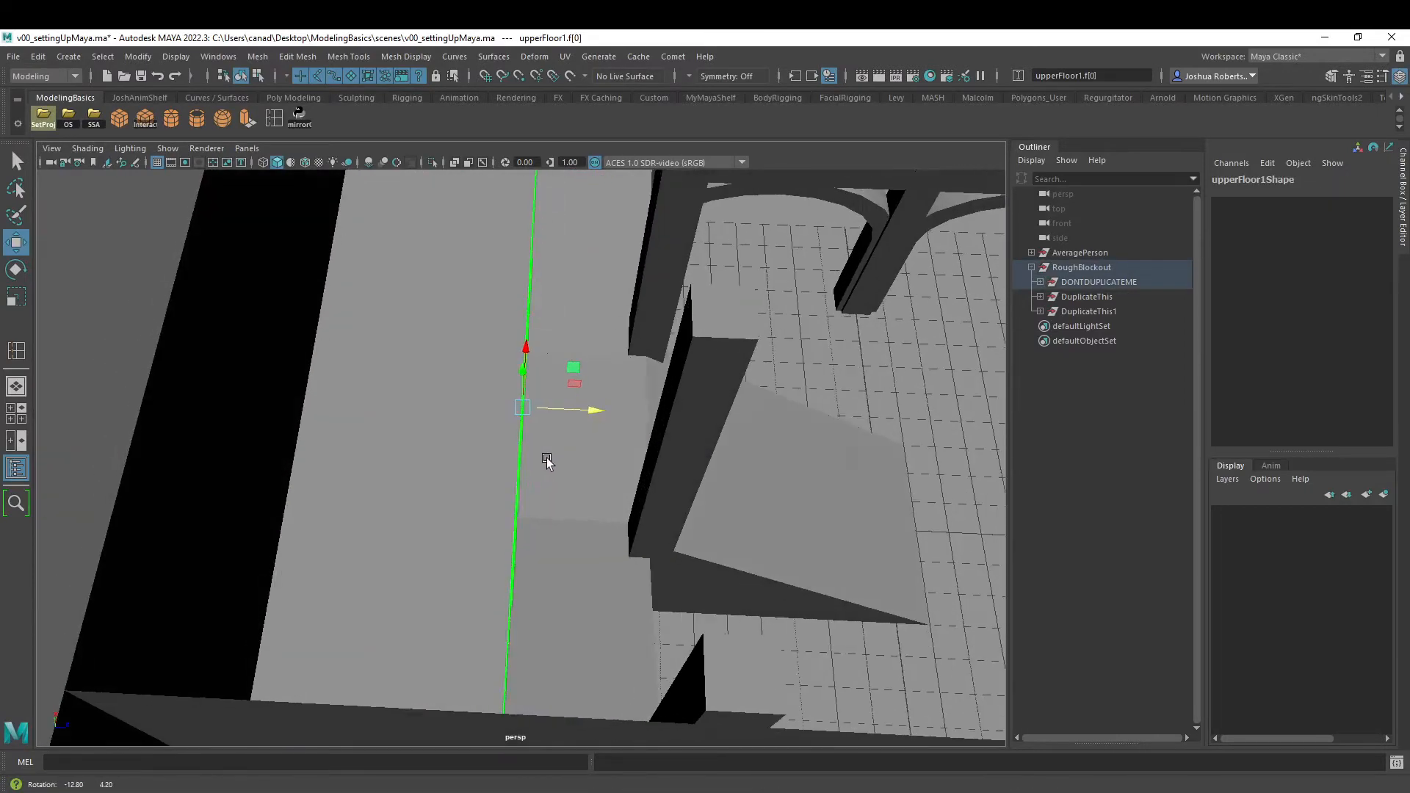
{"action": "left_click_drag", "start_coordinate": [587, 417], "coordinate": [464, 386]}
- Snap the back face of the side flight stairs1 to the grid along Z, beside the back balcony slab
{"action": "left_click", "coordinate": [498, 309]}
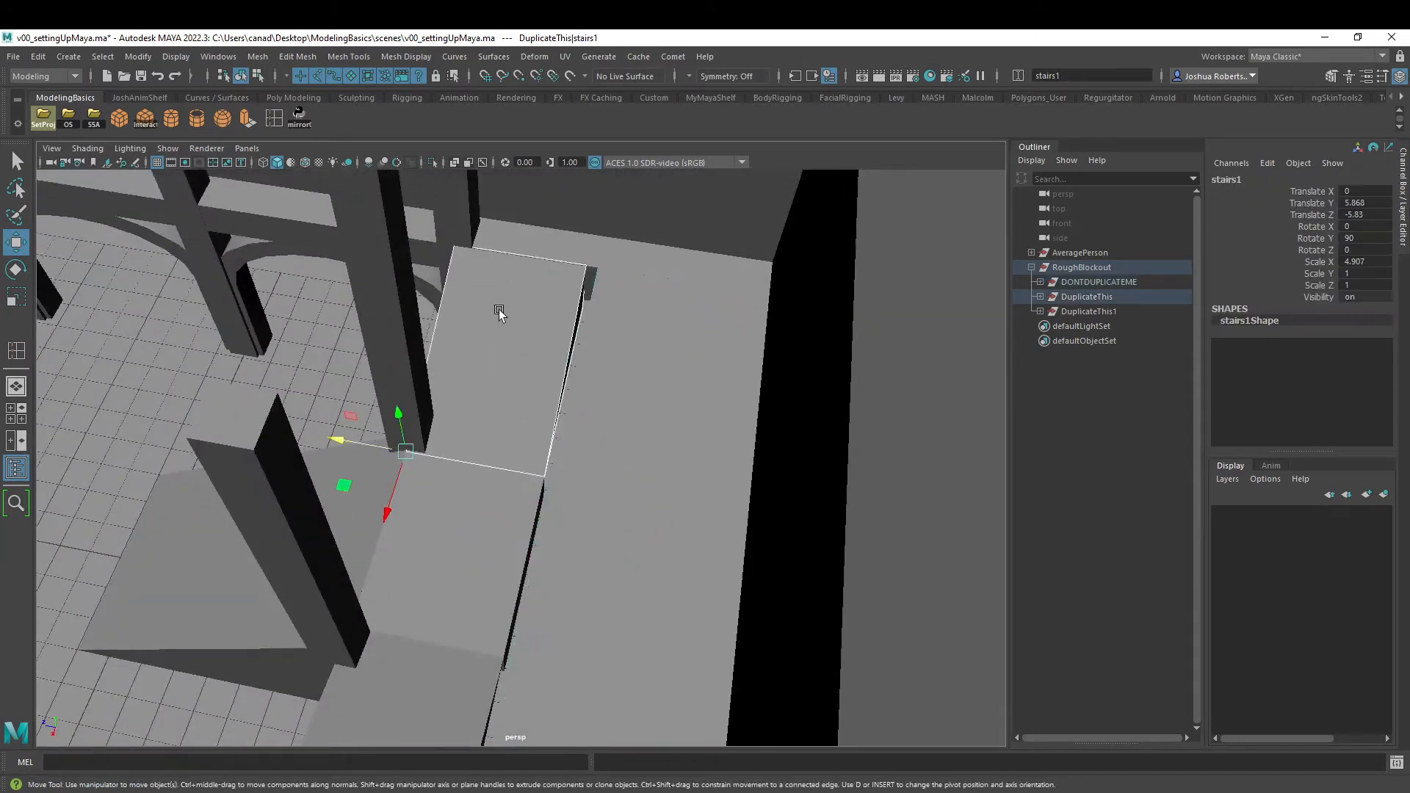
{"action": "right_click_drag", "start_coordinate": [501, 316], "coordinate": [507, 360]}
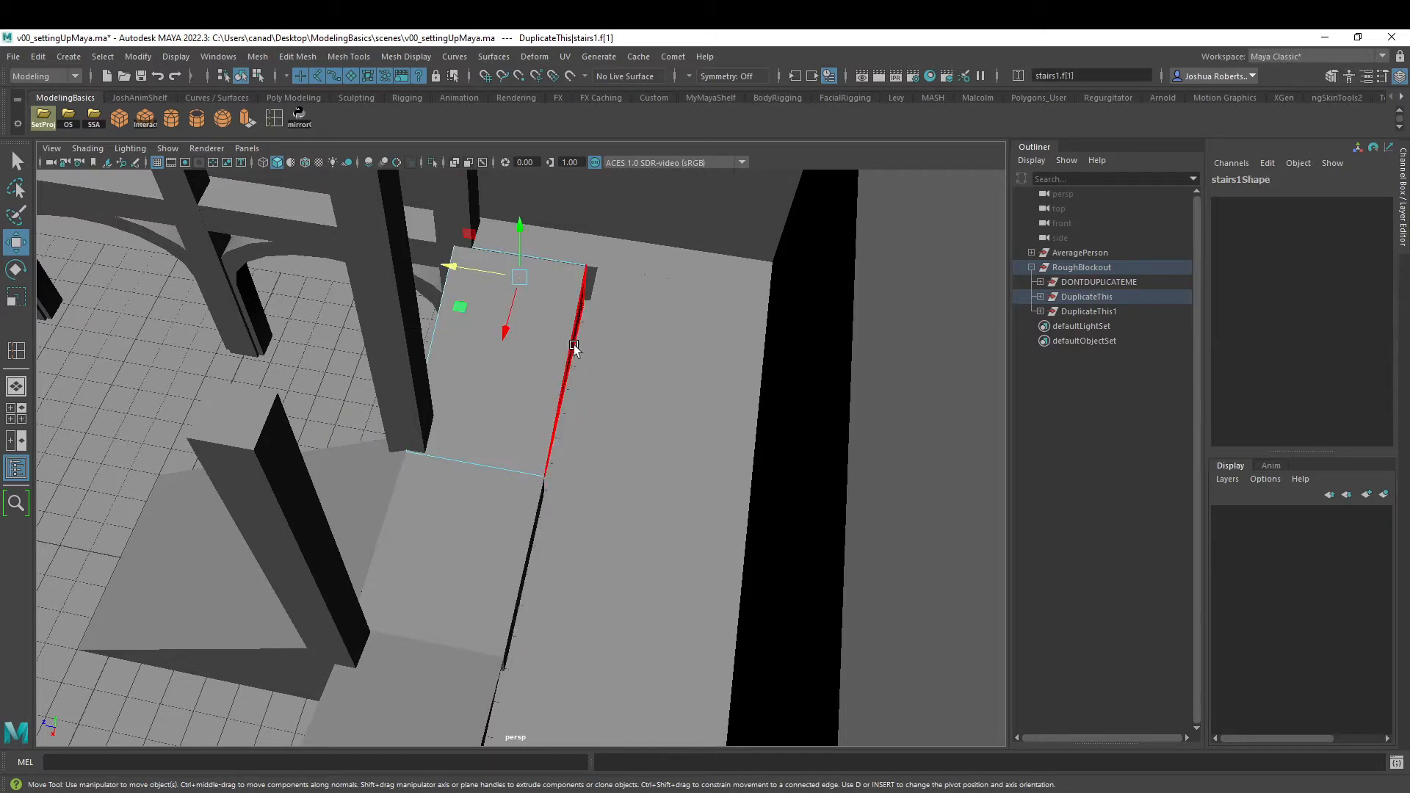
{"action": "left_click", "coordinate": [558, 364]}
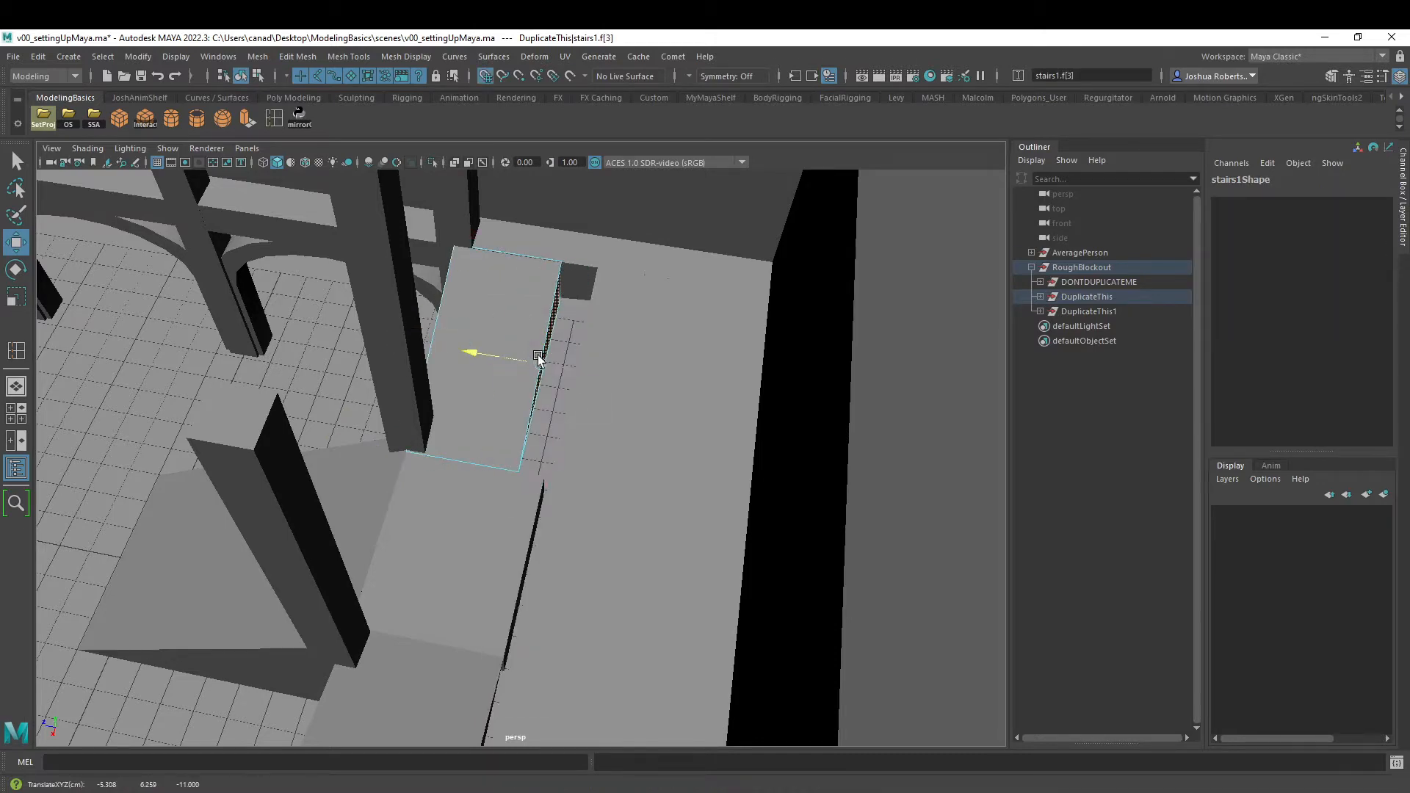
{"action": "left_click_drag", "start_coordinate": [542, 467], "coordinate": [512, 544], "text": "alt"}
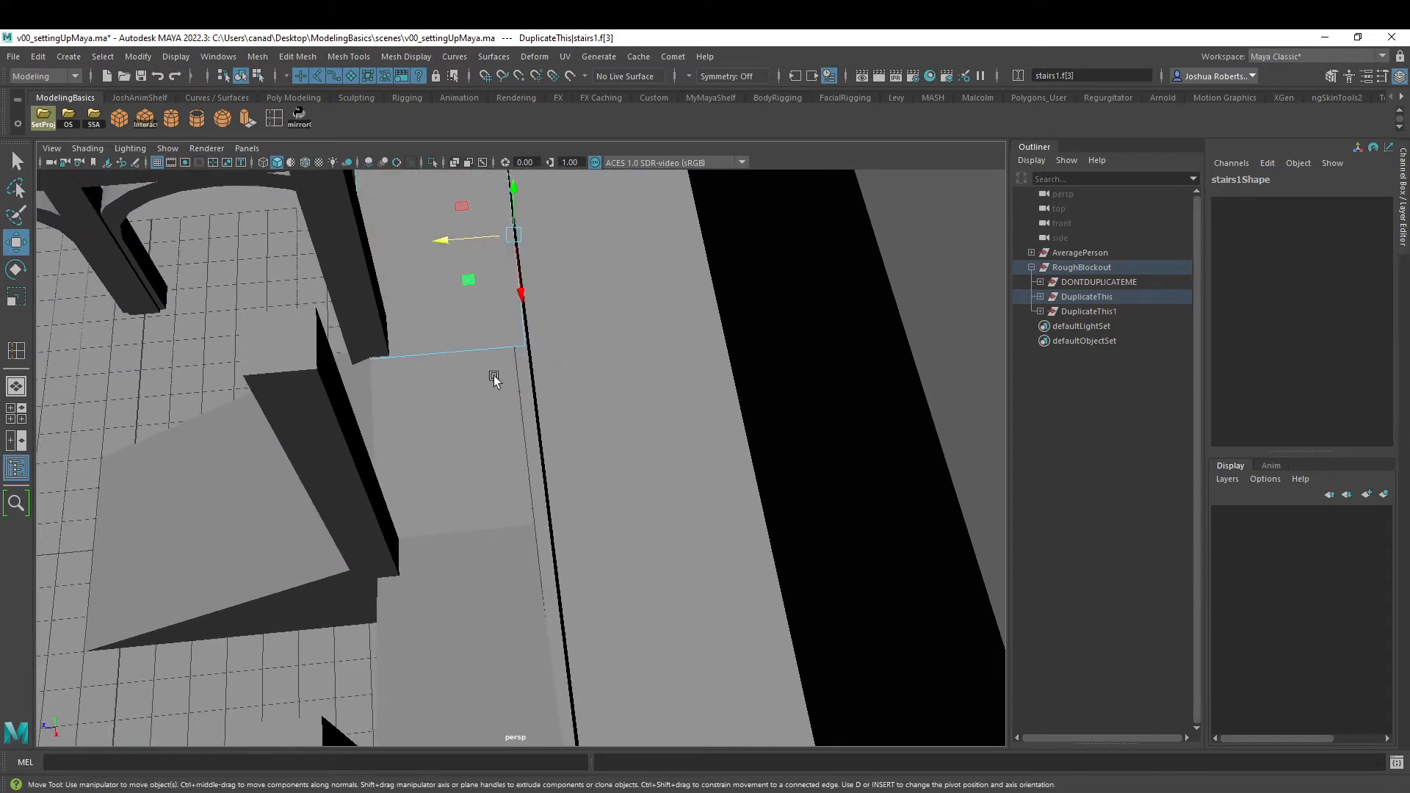
{"action": "right_click_drag", "start_coordinate": [477, 306], "coordinate": [524, 283]}
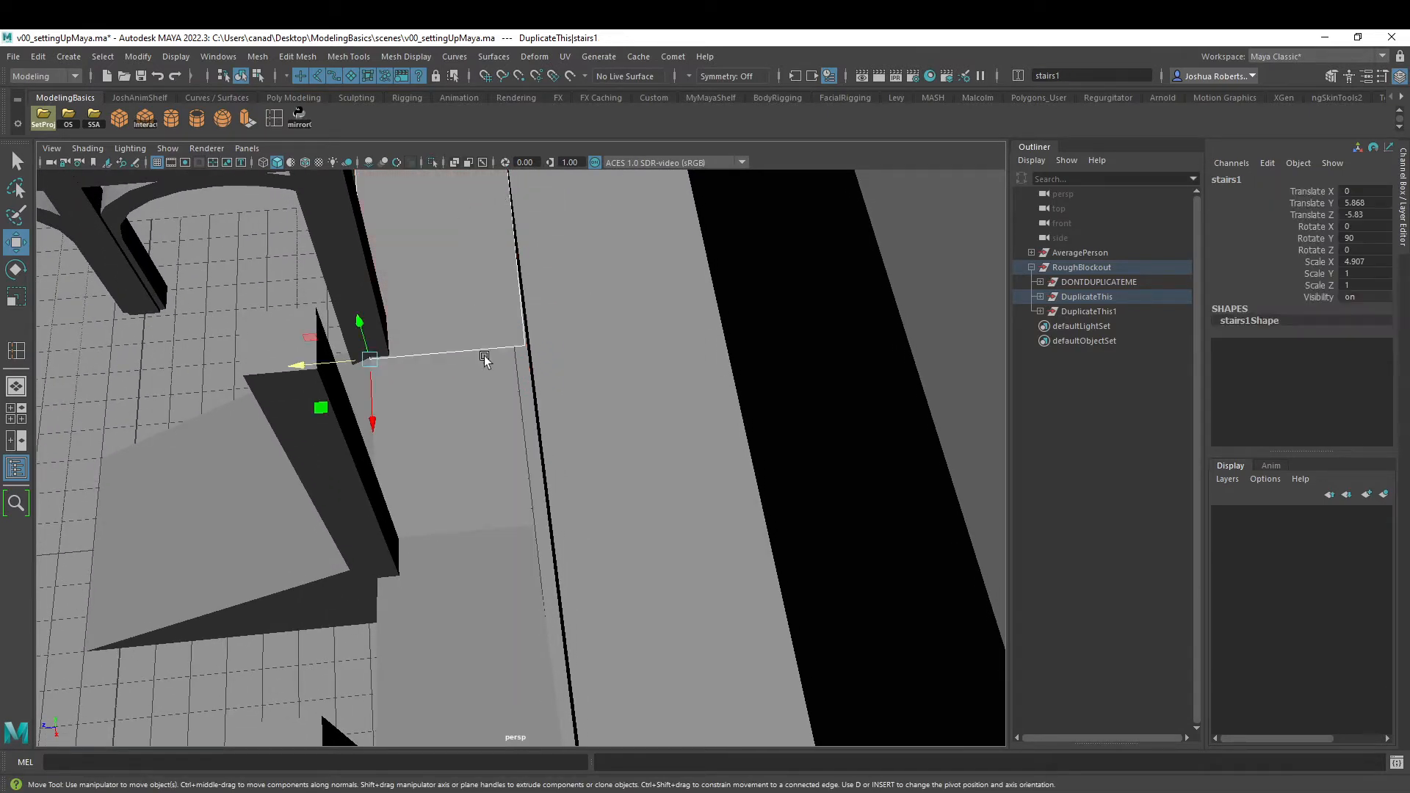
- Snap the back vertices of the central landing slab upperFloor2 to the grid along Z toward the back balcony
{"action": "left_click", "coordinate": [481, 420]}
{"action": "left_click_drag", "start_coordinate": [545, 407], "coordinate": [518, 409], "text": "alt"}
{"action": "right_click", "coordinate": [519, 408]}
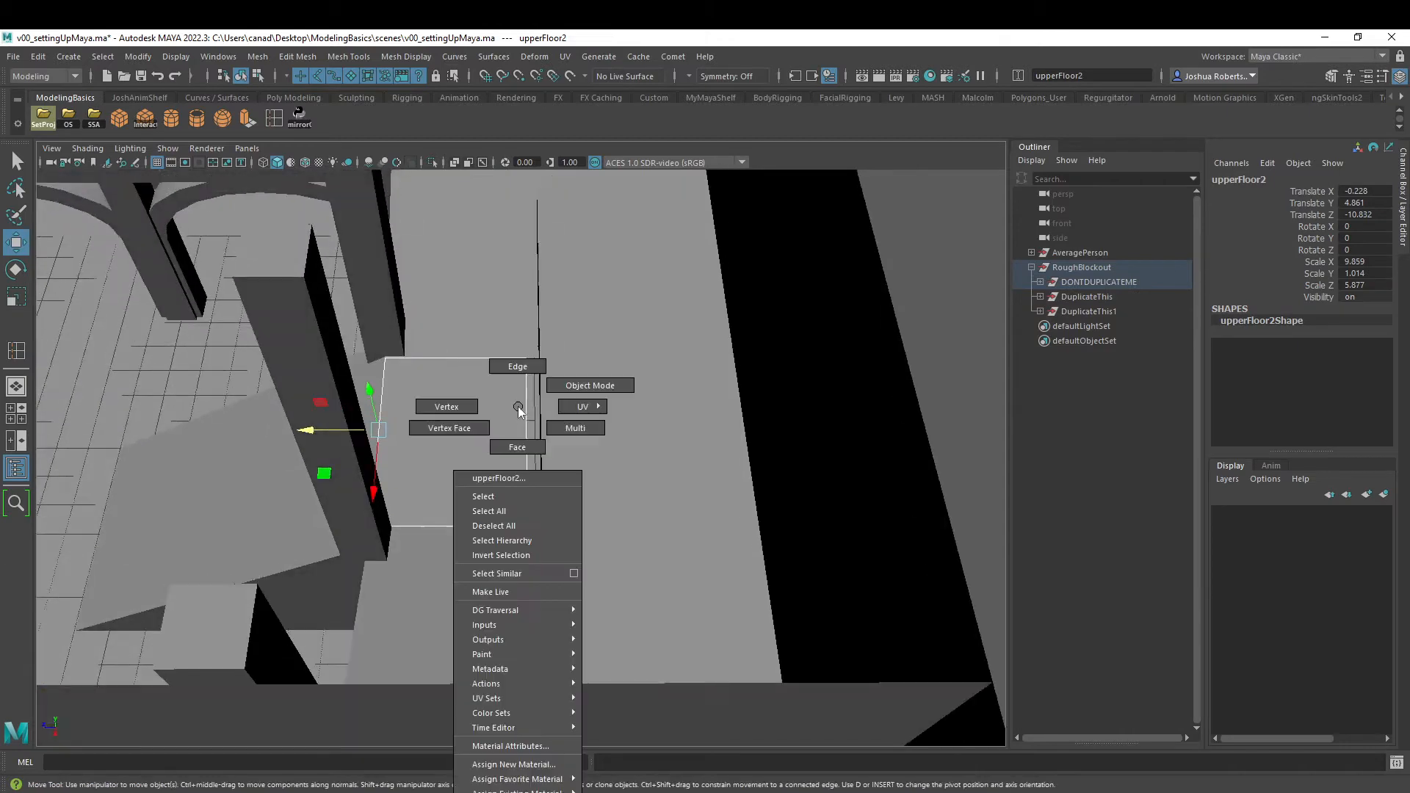
{"action": "left_click", "coordinate": [470, 409]}
{"action": "left_click_drag", "start_coordinate": [611, 306], "coordinate": [520, 542]}
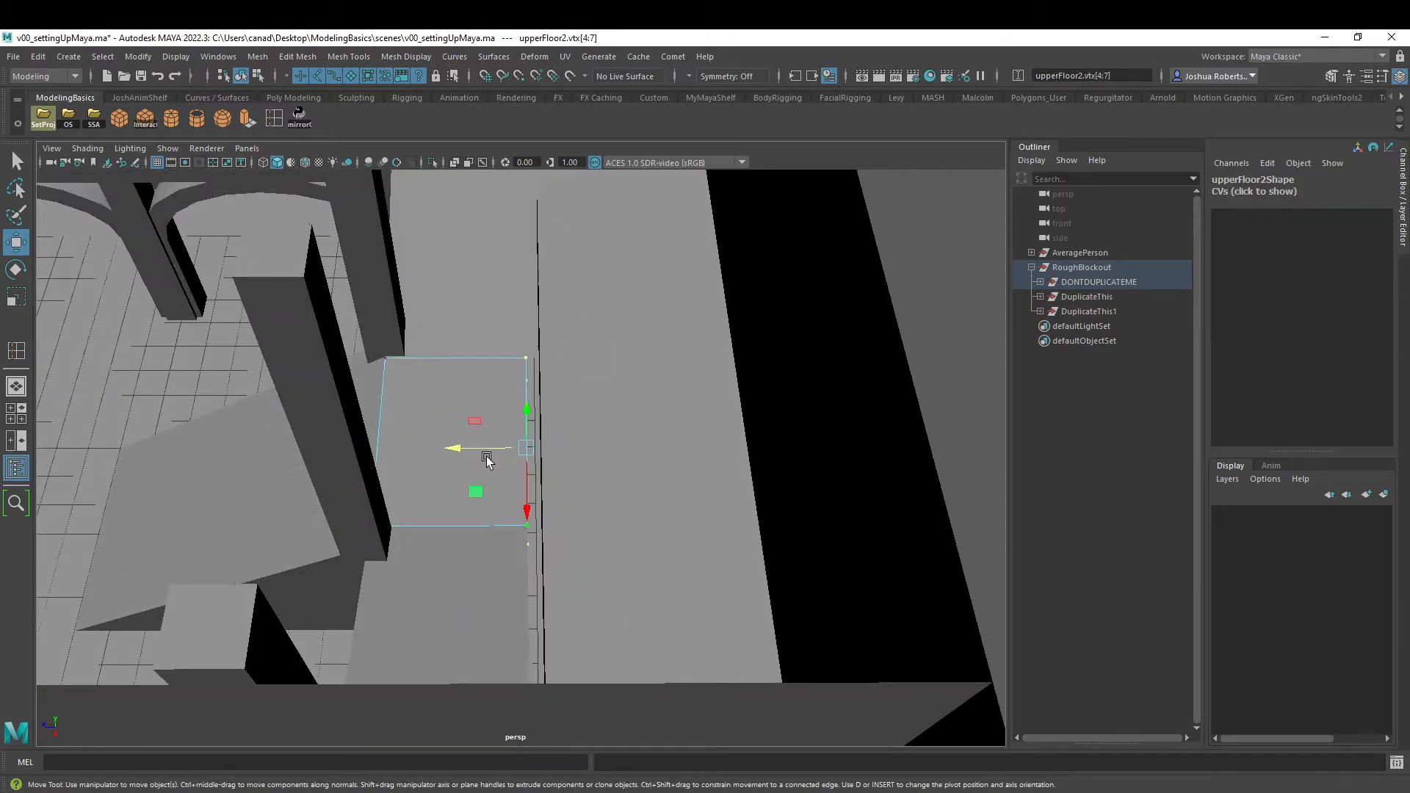
{"action": "left_click_drag", "start_coordinate": [460, 445], "coordinate": [467, 488]}
{"action": "right_click_drag", "start_coordinate": [498, 420], "coordinate": [569, 396]}
{"action": "left_click_drag", "start_coordinate": [514, 566], "coordinate": [708, 385], "text": "alt"}
{"action": "scroll", "coordinate": [708, 384], "scroll_direction": "down", "scroll_amount": 2}
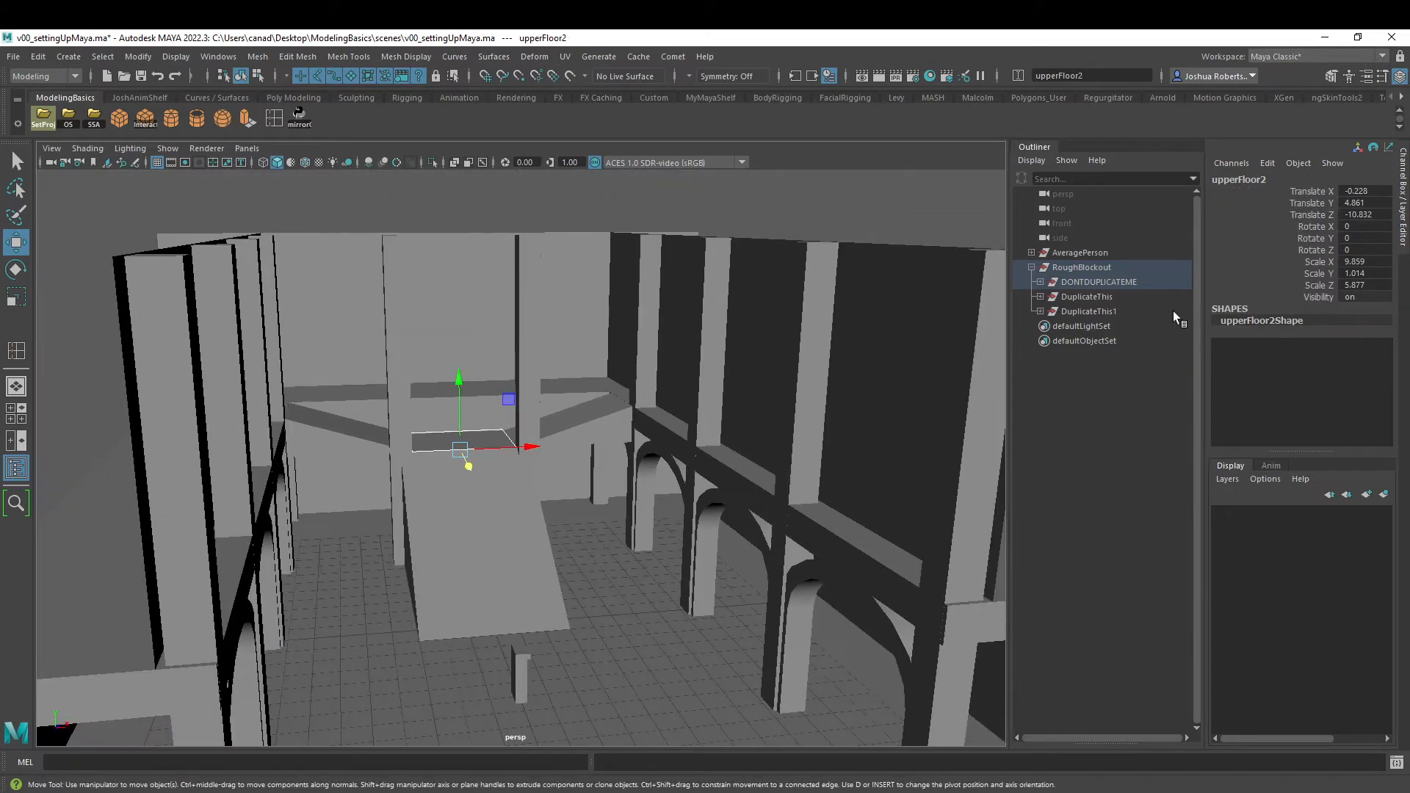
- Delete the outdated DuplicateThis1 group and mirror the corrected DuplicateThis group again with the custom script
{"action": "left_click", "coordinate": [1107, 310]}
{"action": "key", "text": "Delete"}
{"action": "left_click", "coordinate": [1069, 295]}
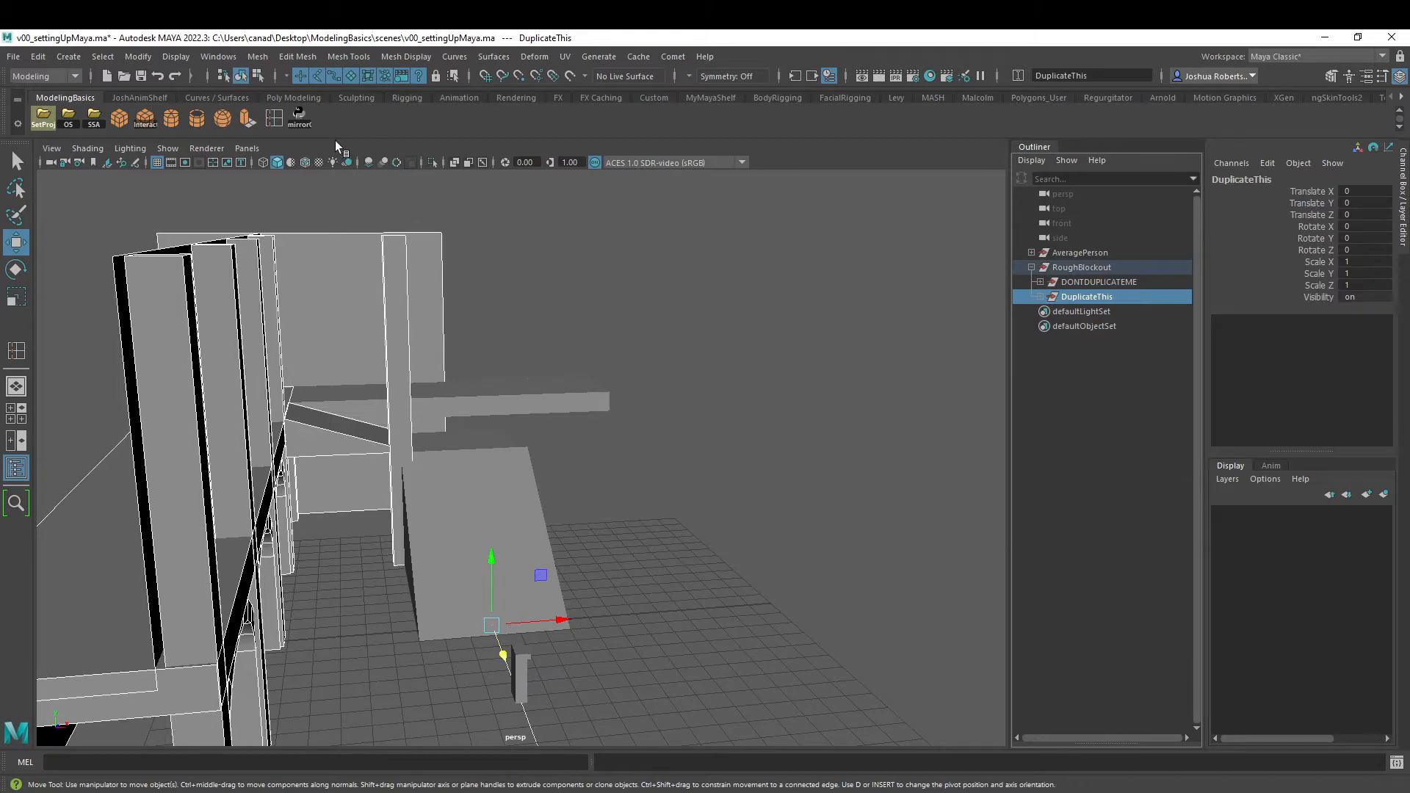
{"action": "left_click", "coordinate": [299, 118]}
{"action": "left_click", "coordinate": [553, 212]}
{"action": "left_click_drag", "start_coordinate": [668, 283], "coordinate": [542, 290], "text": "alt"}
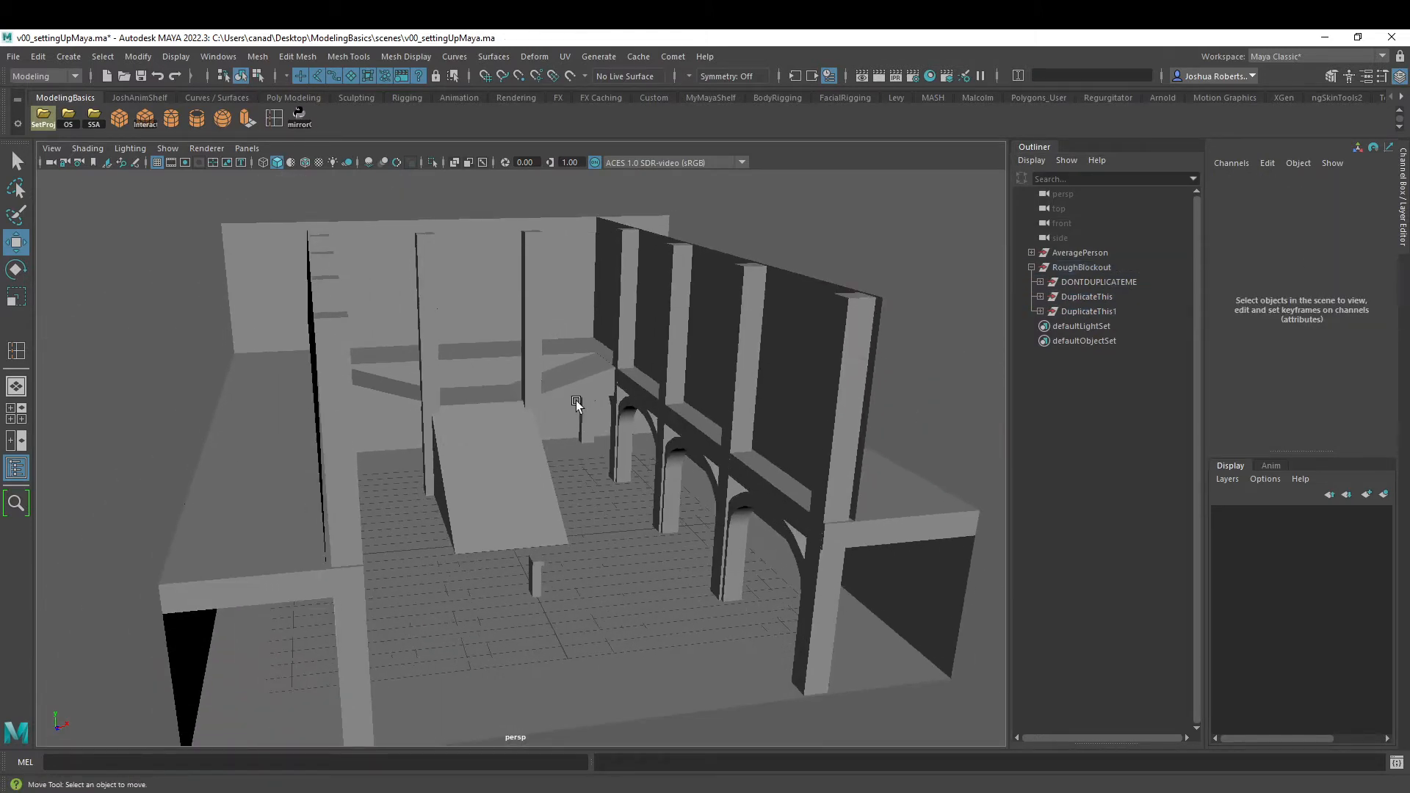
- Create a cube, place it on the side wall above the middle arch at X -9.393, Y 10.433, Z 3.435 and scale it uniformly to 3.651
{"action": "left_click_drag", "start_coordinate": [576, 404], "coordinate": [588, 430], "text": "alt"}
{"action": "right_click_drag", "start_coordinate": [588, 429], "coordinate": [553, 433], "text": "alt"}
{"action": "left_click_drag", "start_coordinate": [561, 426], "coordinate": [478, 345], "text": "alt"}
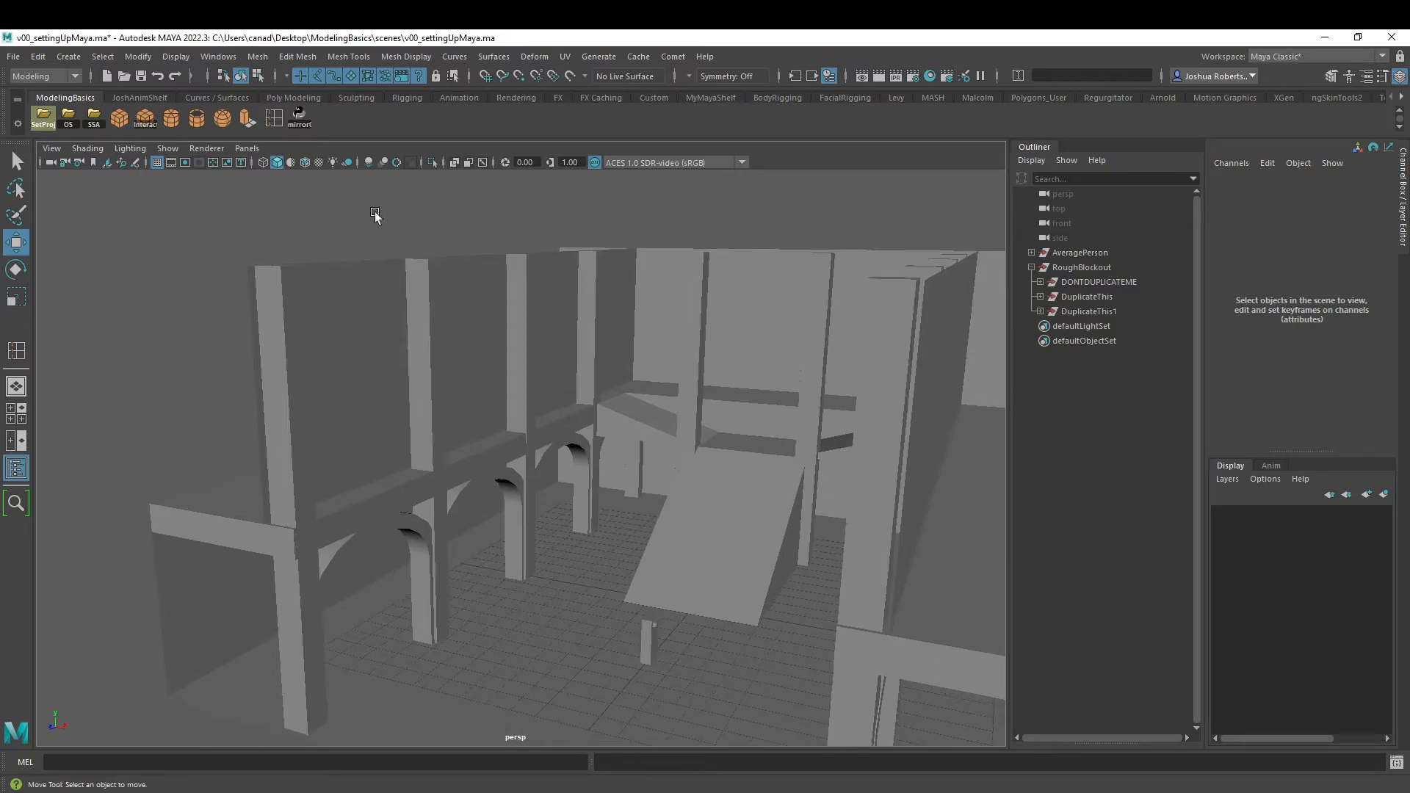
{"action": "left_click", "coordinate": [119, 118]}
{"action": "left_click_drag", "start_coordinate": [699, 541], "coordinate": [707, 308]}
{"action": "left_click_drag", "start_coordinate": [713, 370], "coordinate": [456, 370], "text": "alt"}
{"action": "middle_click_drag", "start_coordinate": [456, 370], "coordinate": [600, 411], "text": "alt"}
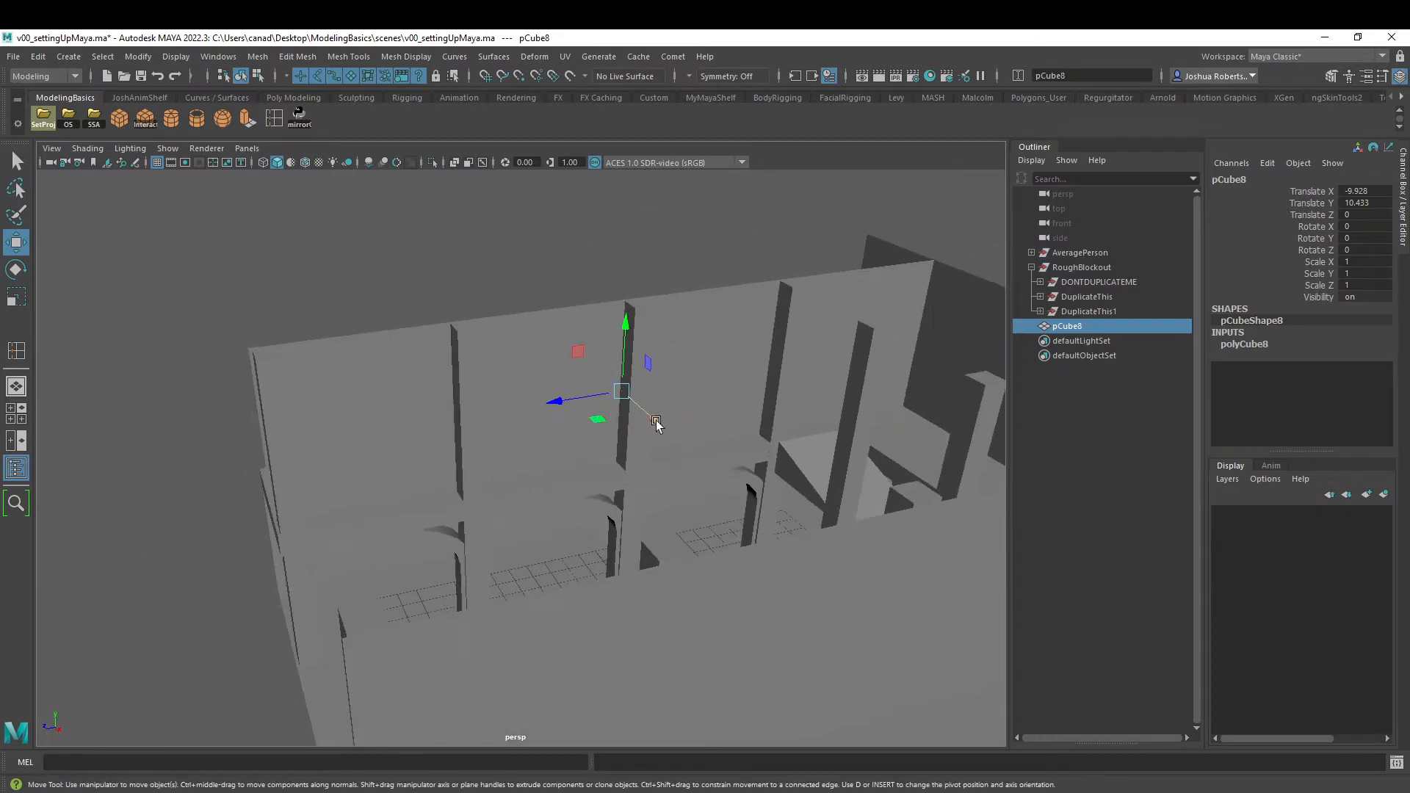
{"action": "left_click_drag", "start_coordinate": [658, 423], "coordinate": [627, 435]}
{"action": "left_click_drag", "start_coordinate": [533, 432], "coordinate": [667, 504]}
{"action": "key", "text": "r"}
- Snap the cube's vertices on the side away from the stairs to the grid at Z 6
{"action": "key", "text": "w"}
{"action": "right_click", "coordinate": [418, 416]}
{"action": "left_click", "coordinate": [347, 415]}
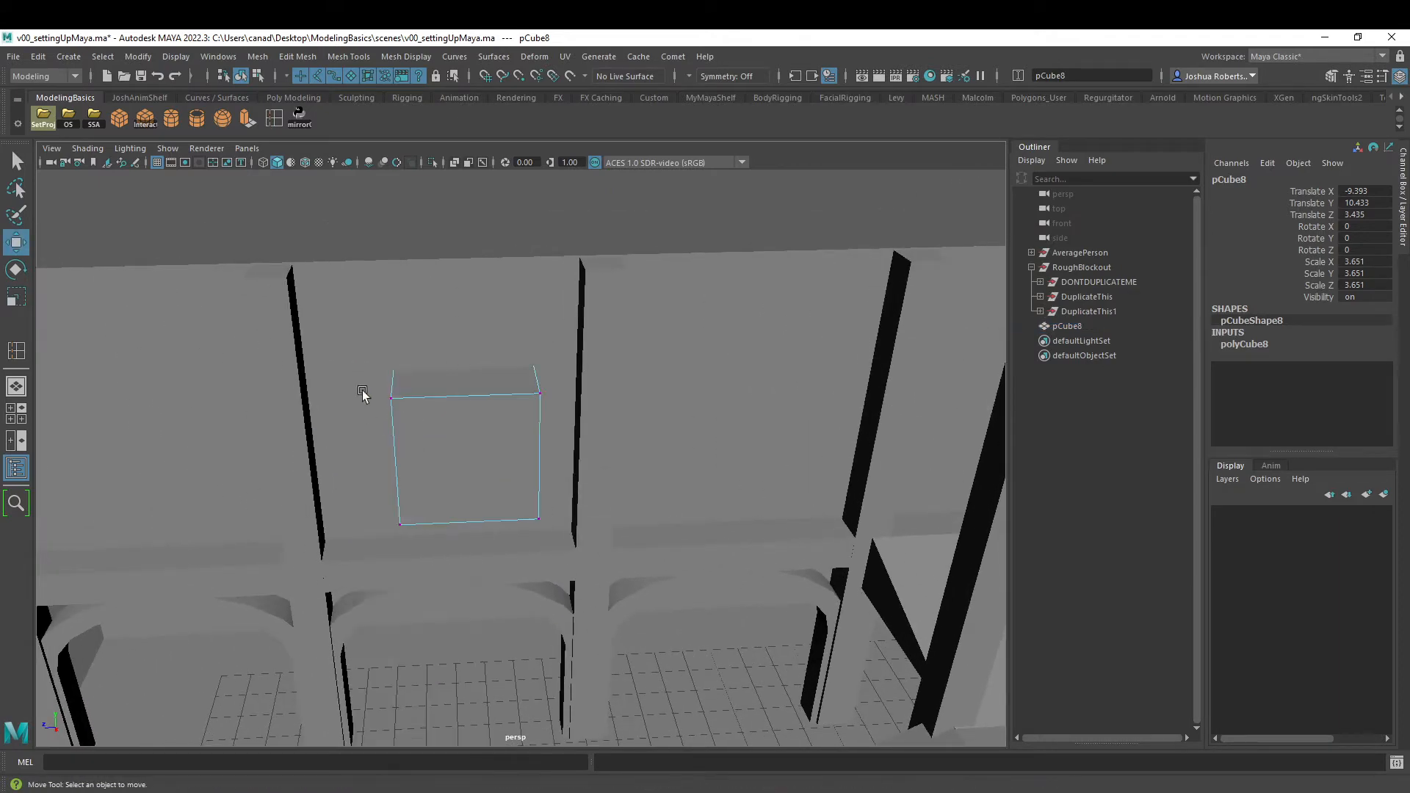
{"action": "mouse_move", "coordinate": [386, 325]}
{"action": "left_mouse_down"}
{"action": "mouse_move", "coordinate": [451, 646]}
{"action": "mouse_move", "coordinate": [445, 632]}
{"action": "left_mouse_up"}
{"action": "left_click_drag", "start_coordinate": [424, 569], "coordinate": [472, 493], "text": "alt"}
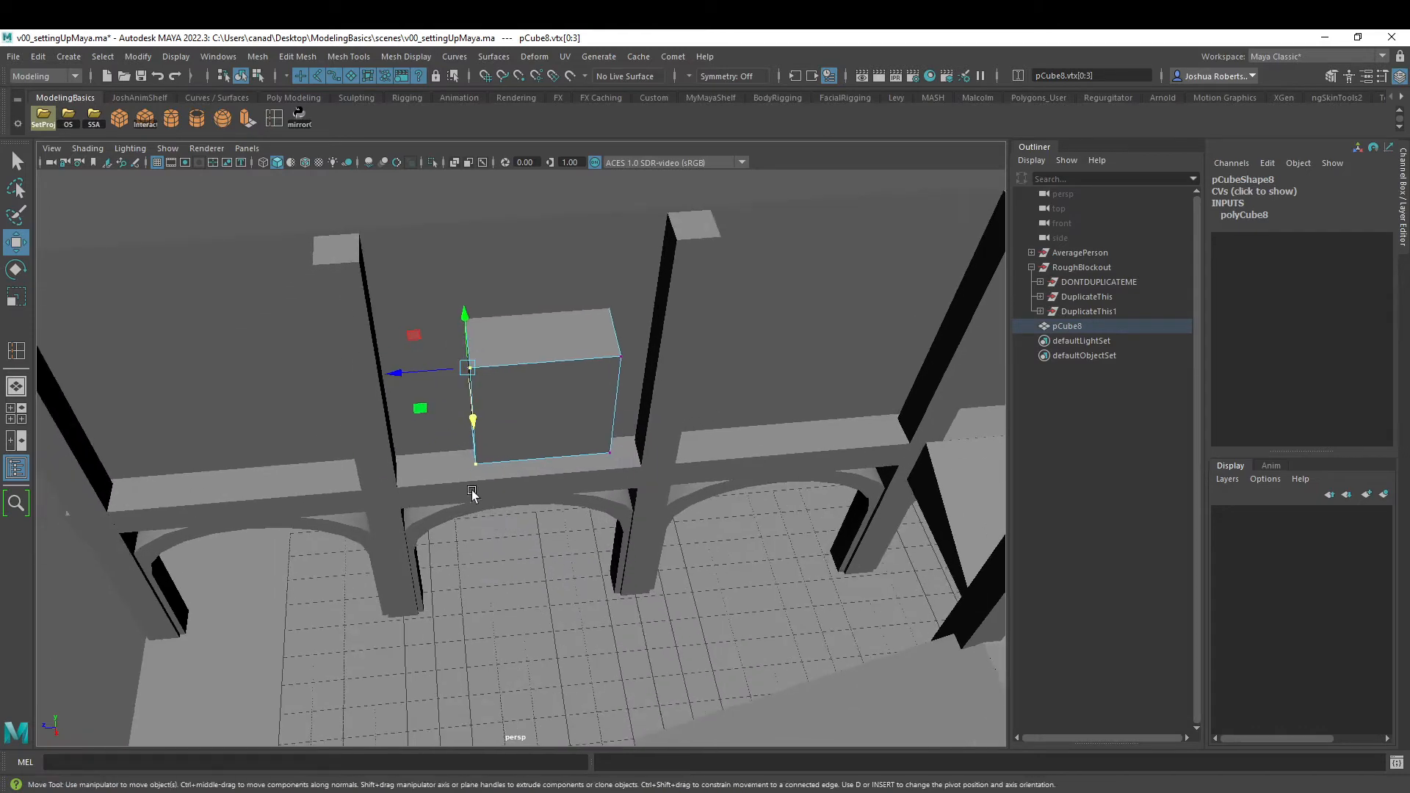
{"action": "left_click_drag", "start_coordinate": [437, 387], "coordinate": [424, 378]}
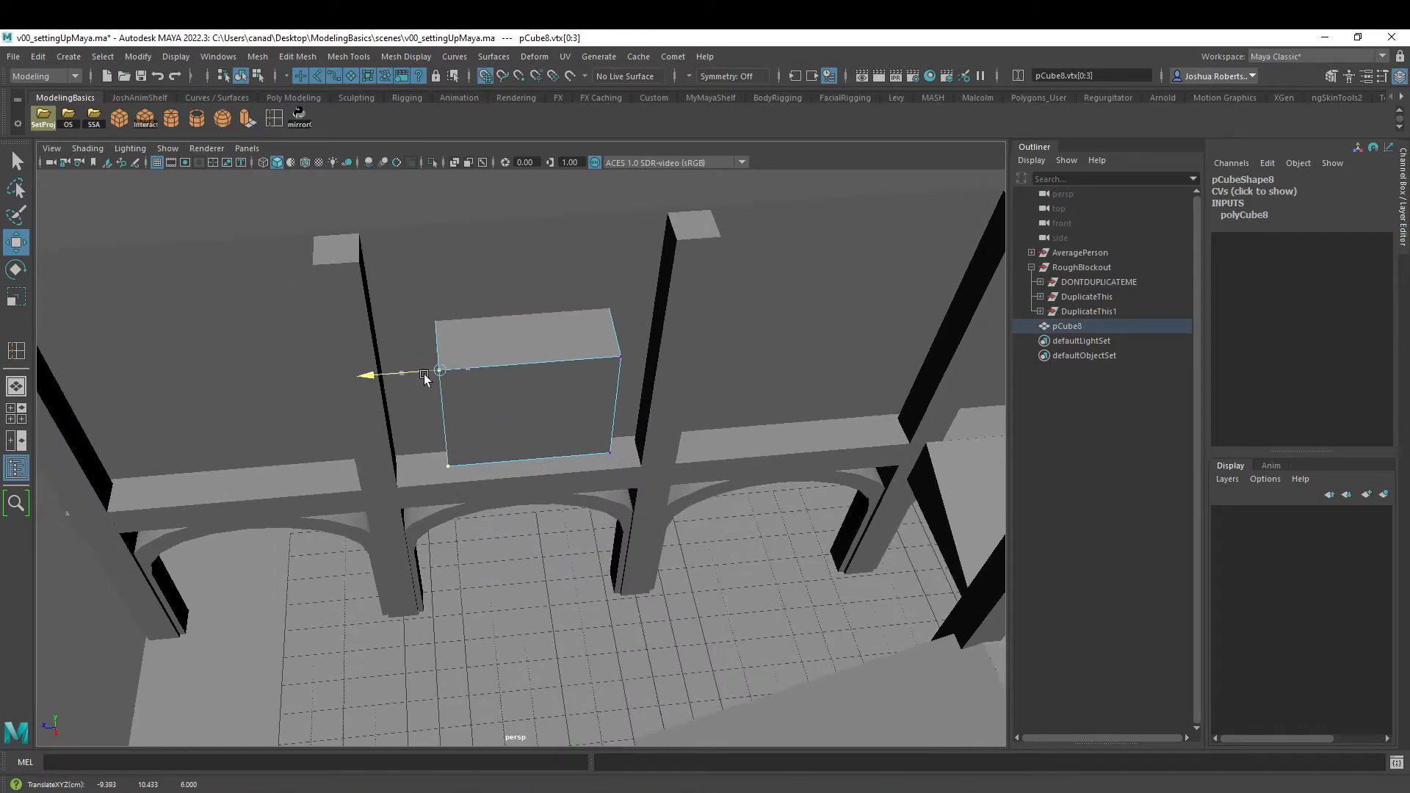
- Widen the cube by snapping both sets of side vertices to the grid close to the neighbouring pillars
{"action": "left_click_drag", "start_coordinate": [695, 238], "coordinate": [610, 553]}
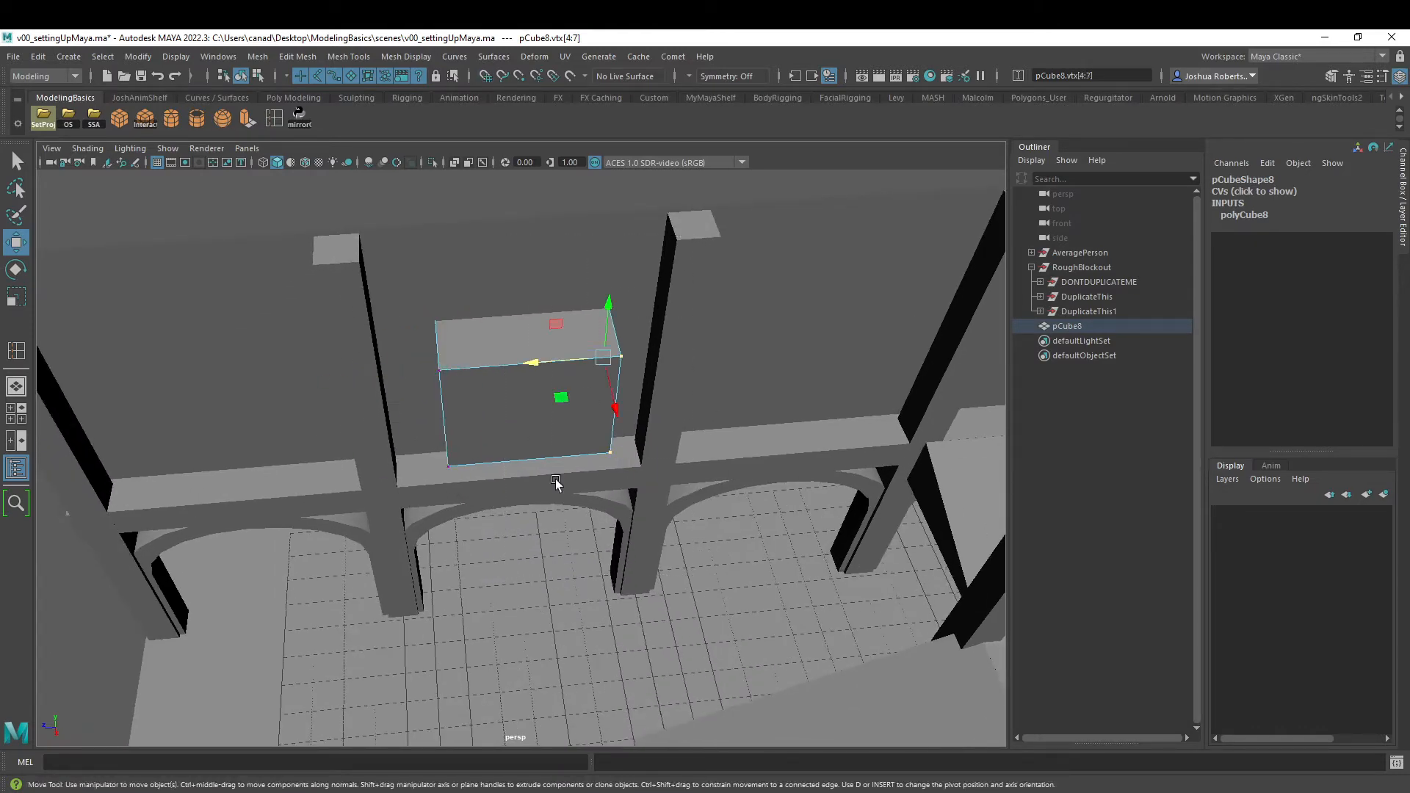
{"action": "left_click_drag", "start_coordinate": [542, 364], "coordinate": [591, 514]}
{"action": "middle_click_drag", "start_coordinate": [592, 464], "coordinate": [607, 617]}
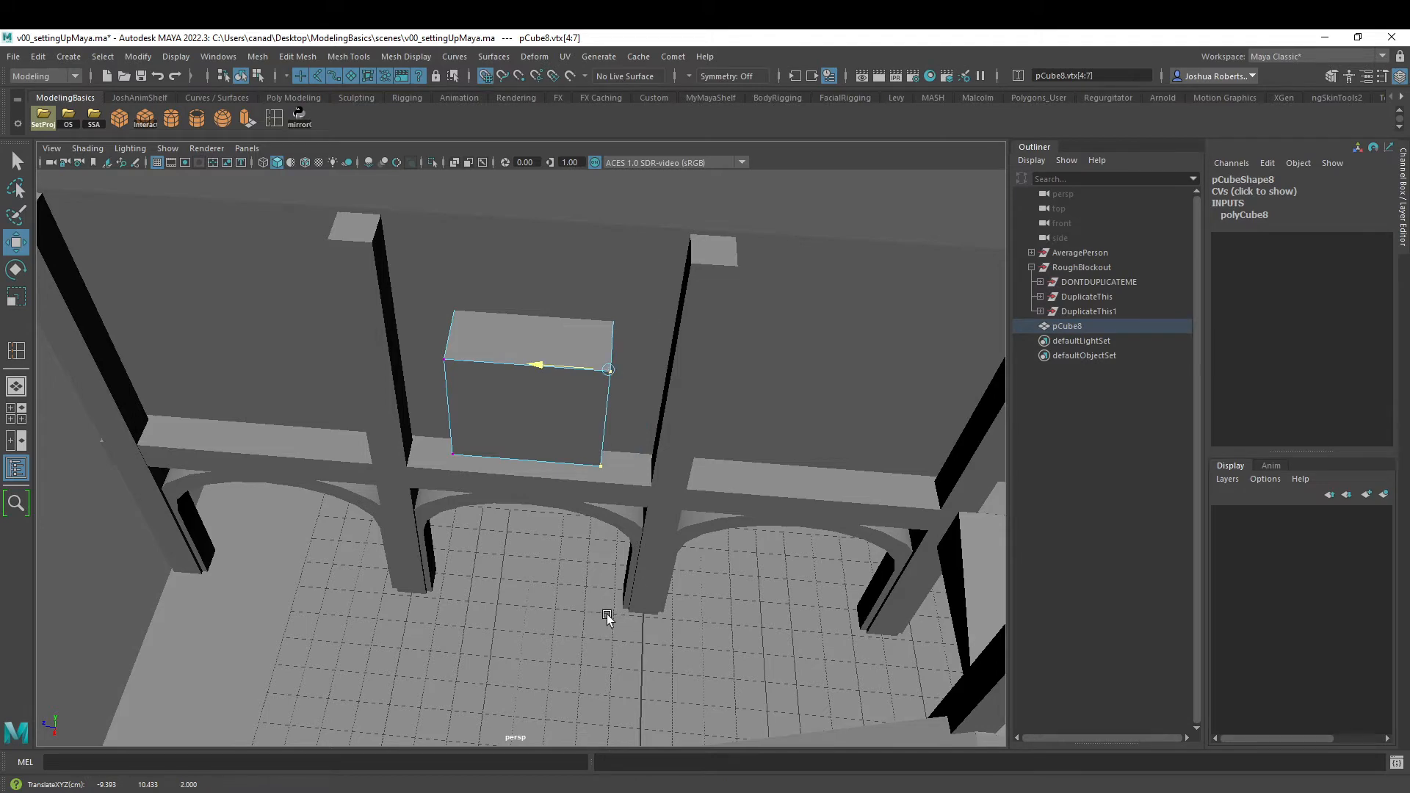
{"action": "left_click_drag", "start_coordinate": [604, 614], "coordinate": [393, 400], "text": "alt"}
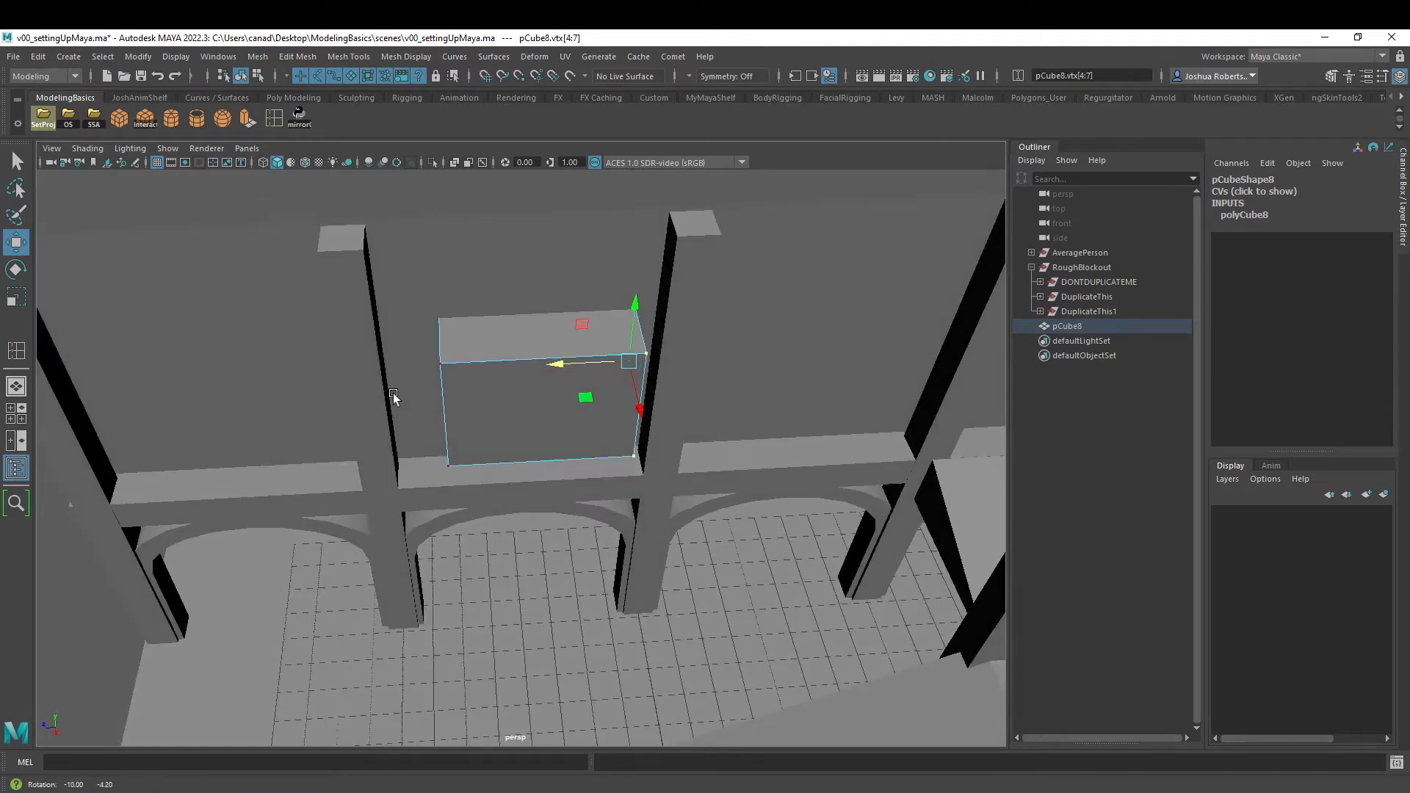
{"action": "left_click_drag", "start_coordinate": [345, 238], "coordinate": [552, 550]}
{"action": "middle_click_drag", "start_coordinate": [443, 370], "coordinate": [422, 654]}
{"action": "left_click_drag", "start_coordinate": [459, 529], "coordinate": [651, 419], "text": "alt"}
- Delete the mirrored DuplicateThis1 group that blocks the view of the cube
{"action": "left_click_drag", "start_coordinate": [323, 324], "coordinate": [616, 171], "text": "alt"}
{"action": "left_click", "coordinate": [1090, 313]}
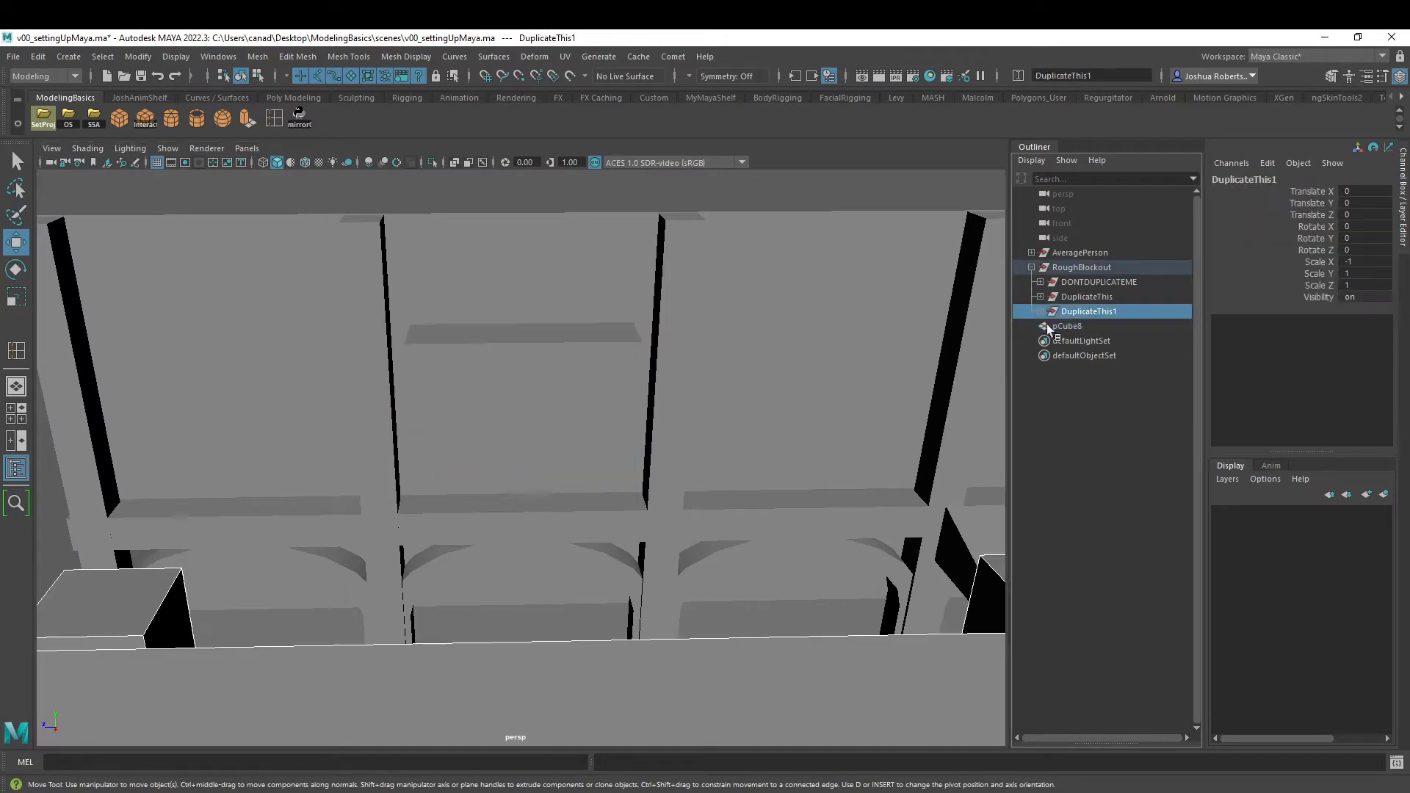
{"action": "key", "text": "Delete"}
- Snap the cube's bottom vertices and top vertices to the grid in height
{"action": "left_click_drag", "start_coordinate": [520, 543], "coordinate": [539, 419], "text": "alt"}
{"action": "left_click", "coordinate": [516, 432]}
{"action": "right_click_drag", "start_coordinate": [476, 445], "coordinate": [403, 415]}
{"action": "left_click_drag", "start_coordinate": [207, 636], "coordinate": [806, 404]}
{"action": "left_click_drag", "start_coordinate": [599, 448], "coordinate": [610, 452], "text": "alt"}
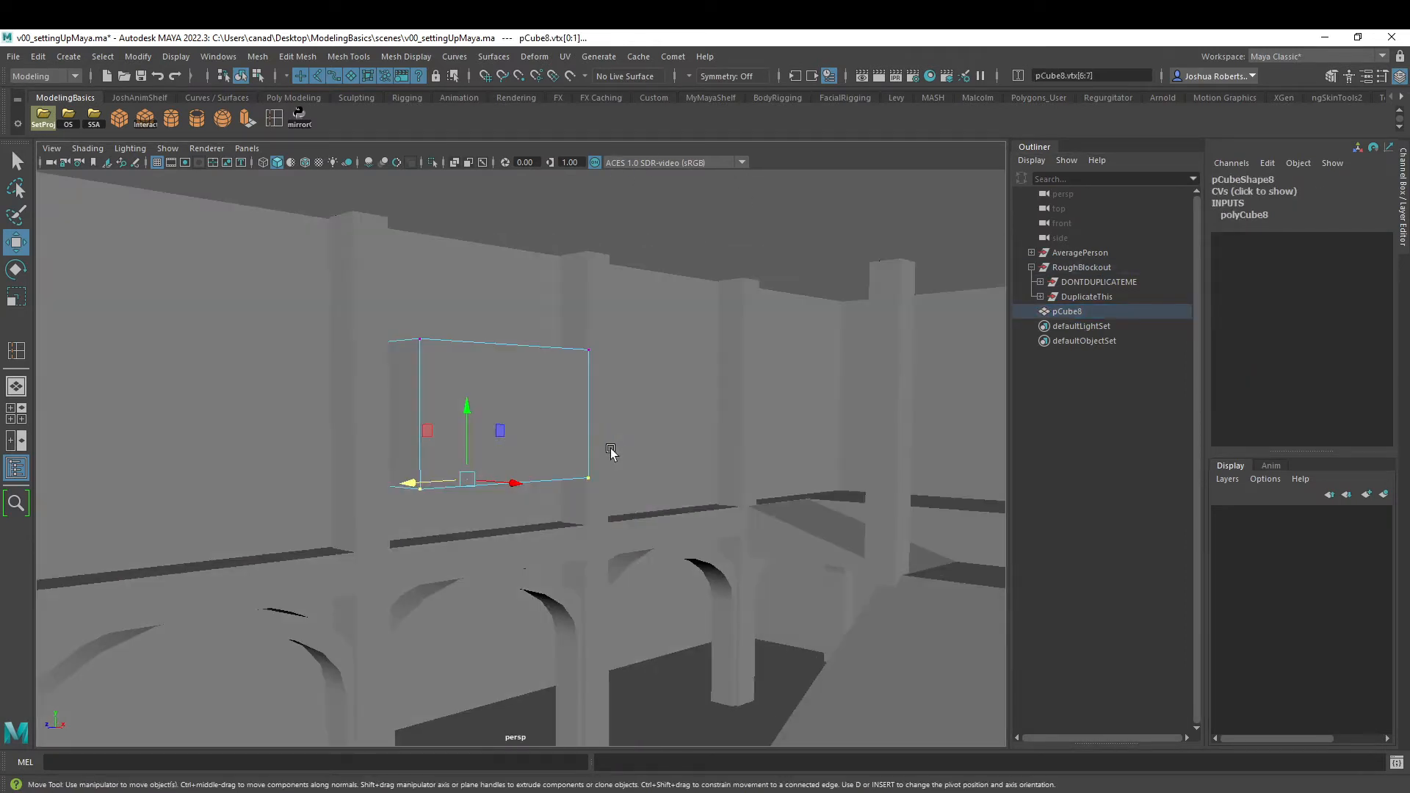
{"action": "key", "text": "x"}
{"action": "left_click_drag", "start_coordinate": [468, 410], "coordinate": [456, 505]}
{"action": "left_click_drag", "start_coordinate": [700, 267], "coordinate": [263, 420]}
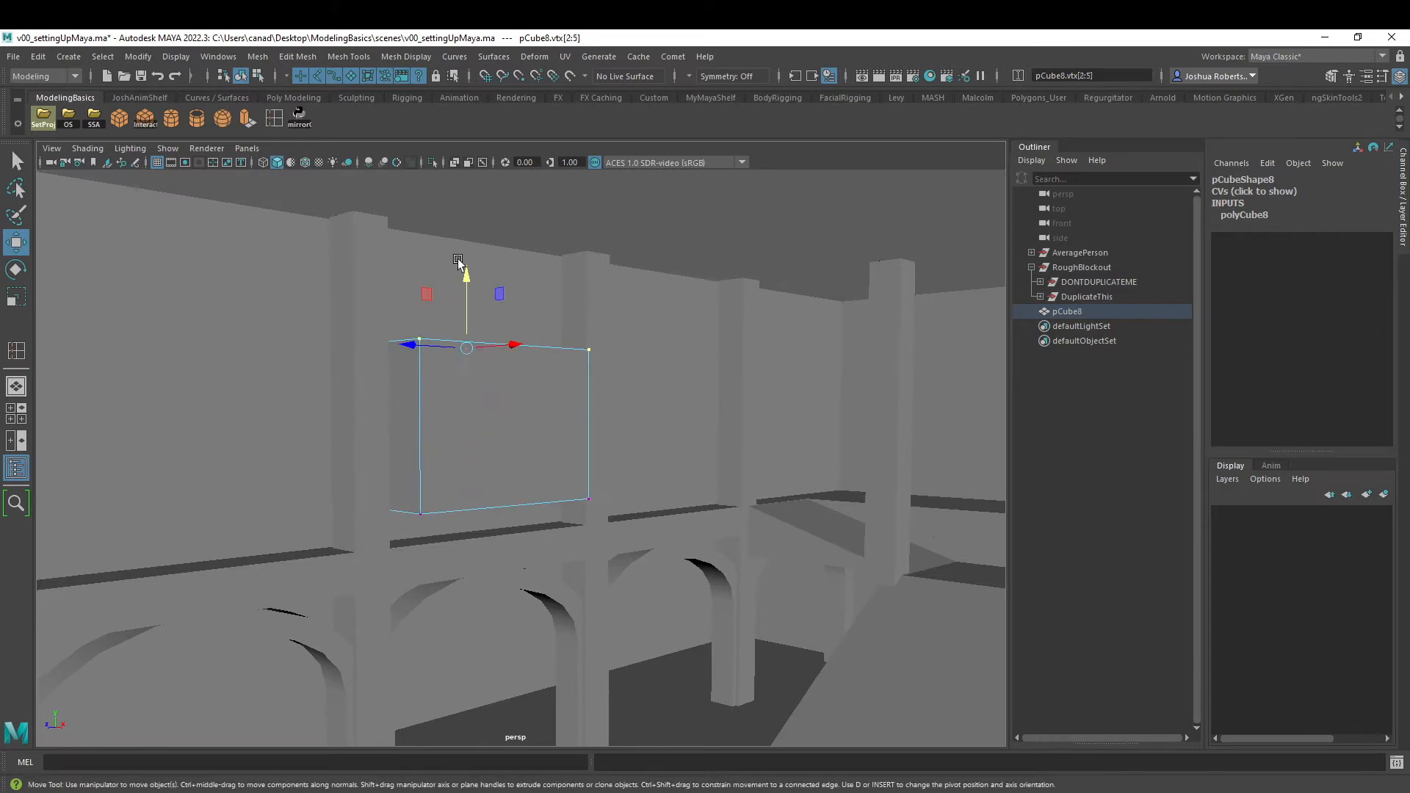
{"action": "left_click_drag", "start_coordinate": [463, 277], "coordinate": [465, 324]}
- Narrow the cube between its pillars by snapping the stairs-side vertices to Z 2 and the opposite vertices inward on the grid
{"action": "left_click_drag", "start_coordinate": [710, 354], "coordinate": [604, 290], "text": "alt"}
{"action": "left_click_drag", "start_coordinate": [498, 248], "coordinate": [565, 383]}
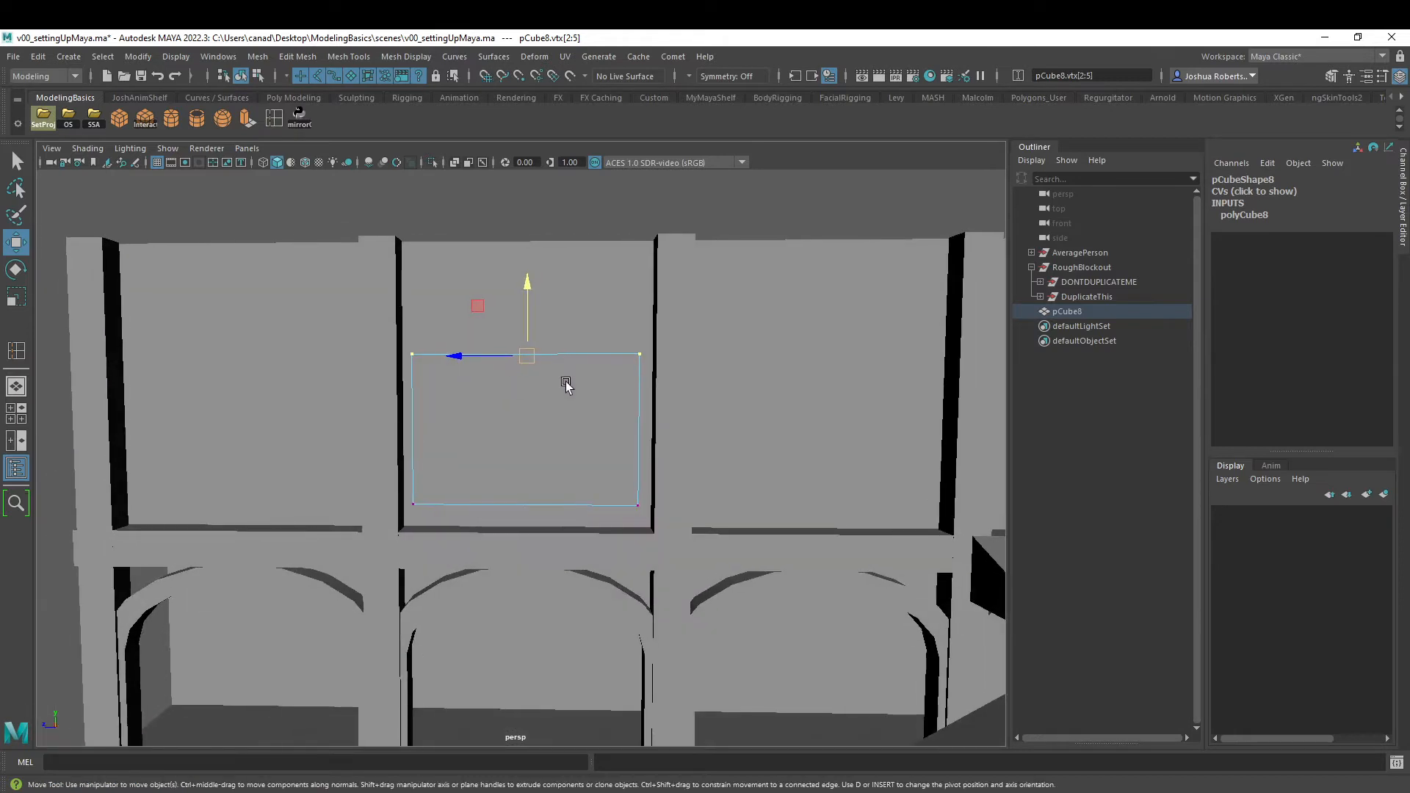
{"action": "left_click_drag", "start_coordinate": [698, 278], "coordinate": [559, 584]}
{"action": "left_click_drag", "start_coordinate": [637, 429], "coordinate": [605, 428]}
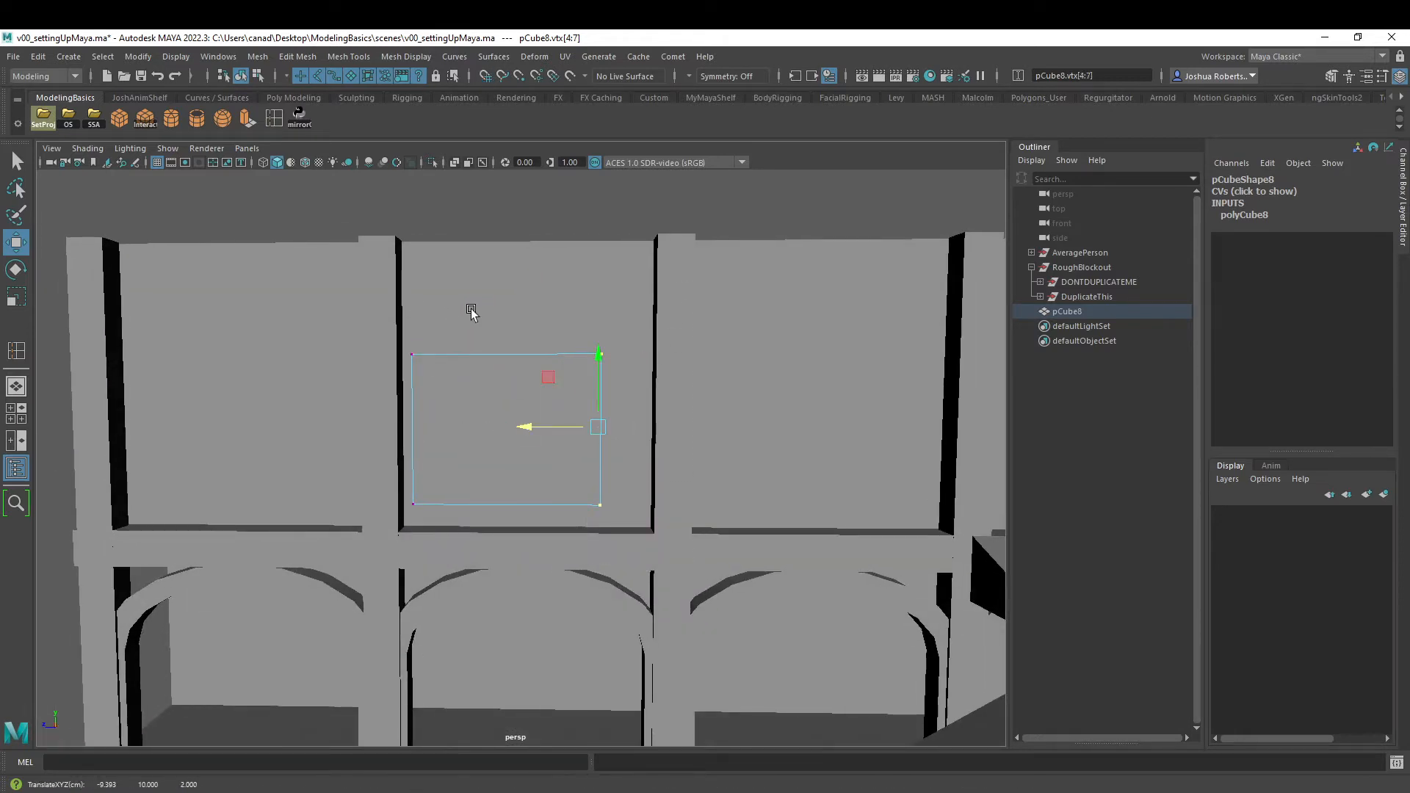
{"action": "left_click_drag", "start_coordinate": [468, 286], "coordinate": [322, 570]}
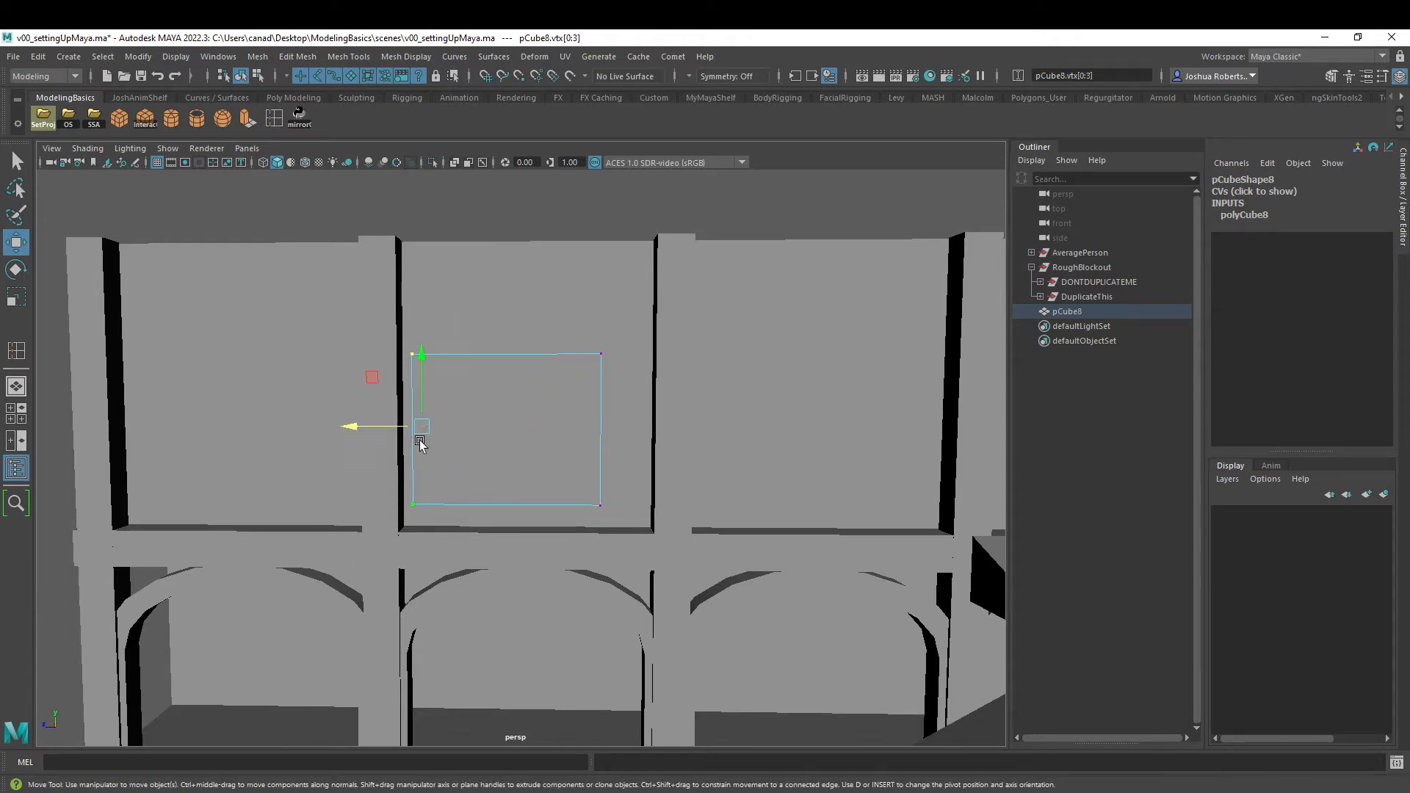
{"action": "key", "text": "x"}
{"action": "left_click_drag", "start_coordinate": [352, 426], "coordinate": [506, 426]}
- Lower the cube's top vertices to the grid at Y 11 and return to object selection
{"action": "left_click_drag", "start_coordinate": [667, 265], "coordinate": [347, 470]}
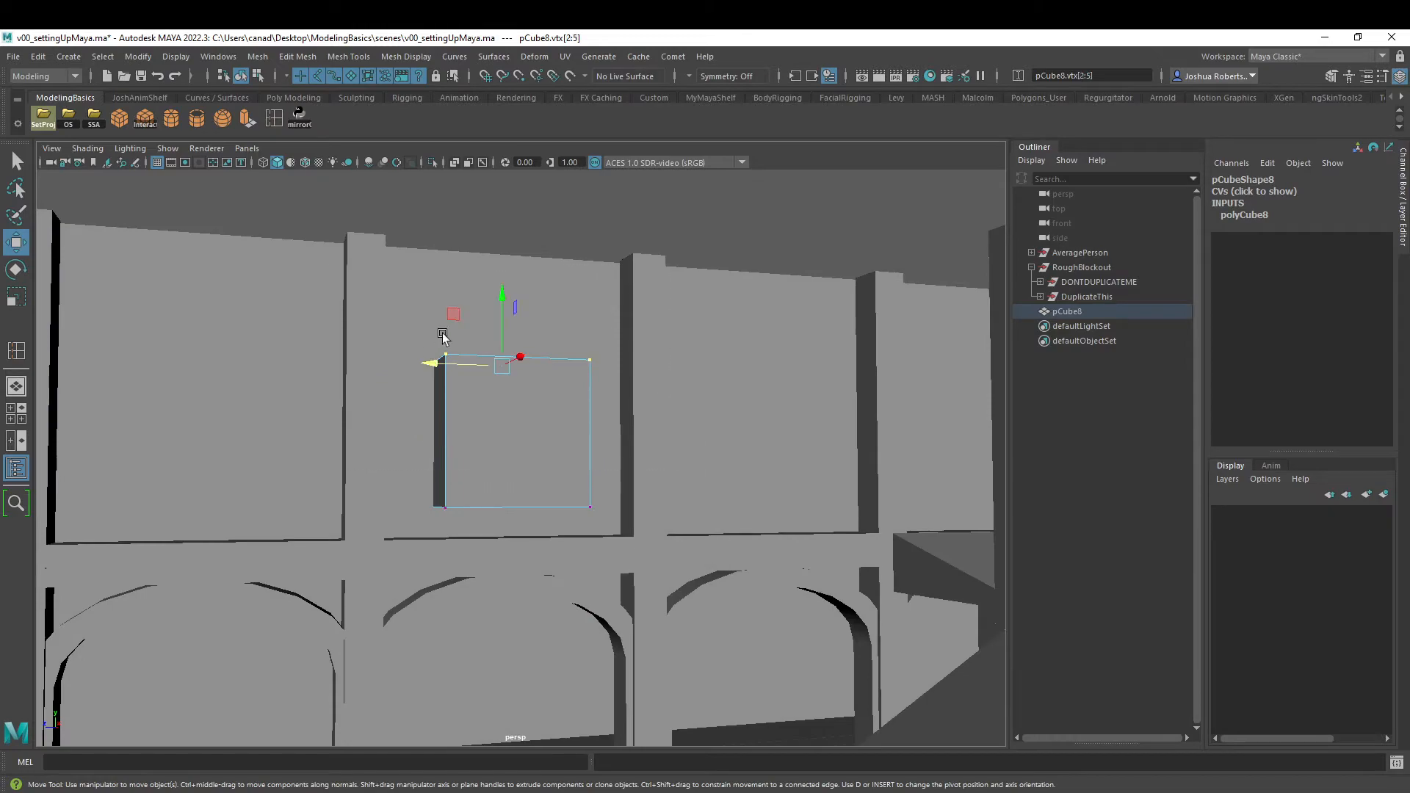
{"action": "key", "text": "x"}
{"action": "left_click_drag", "start_coordinate": [504, 306], "coordinate": [515, 476]}
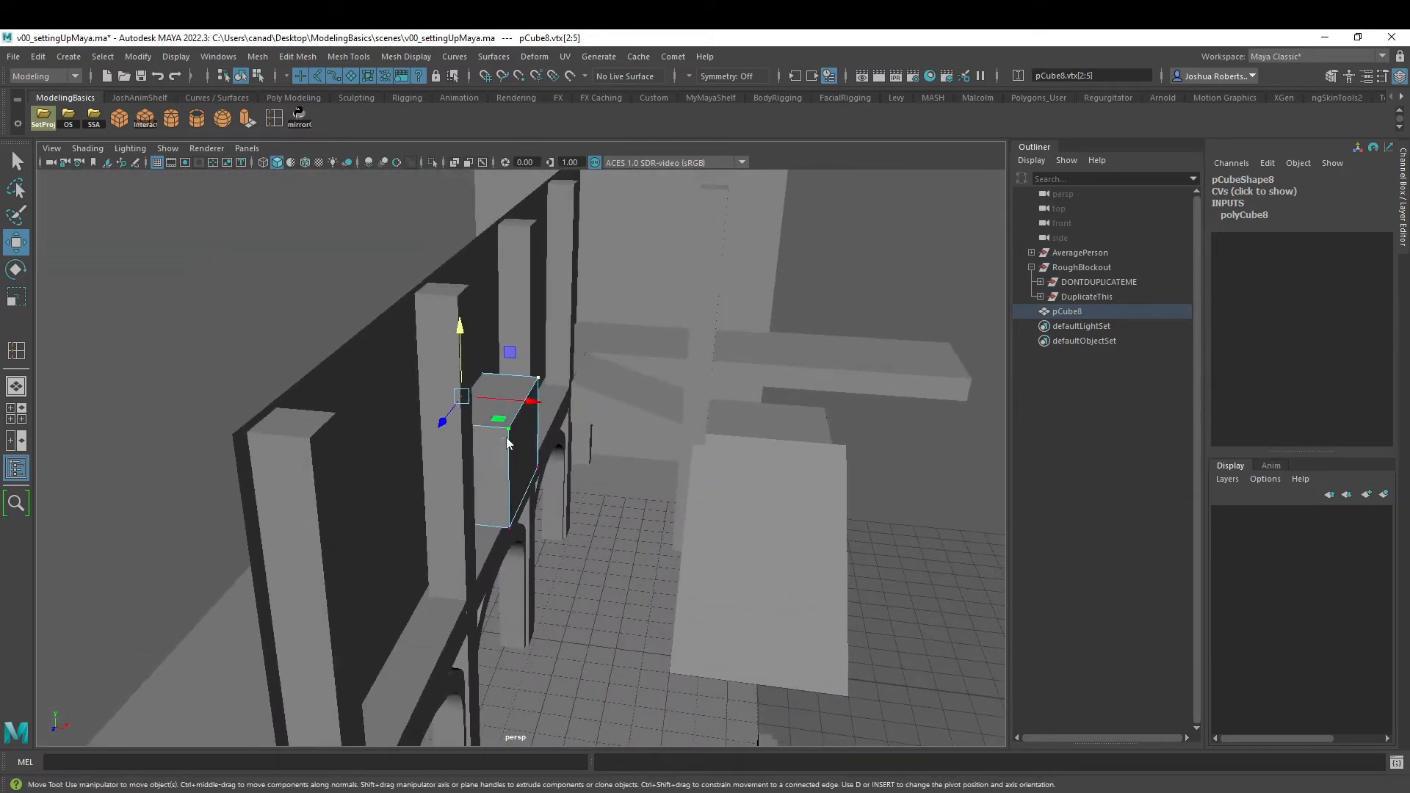
{"action": "right_click_drag", "start_coordinate": [507, 442], "coordinate": [579, 376]}
{"action": "left_click_drag", "start_coordinate": [578, 376], "coordinate": [426, 399], "text": "alt"}
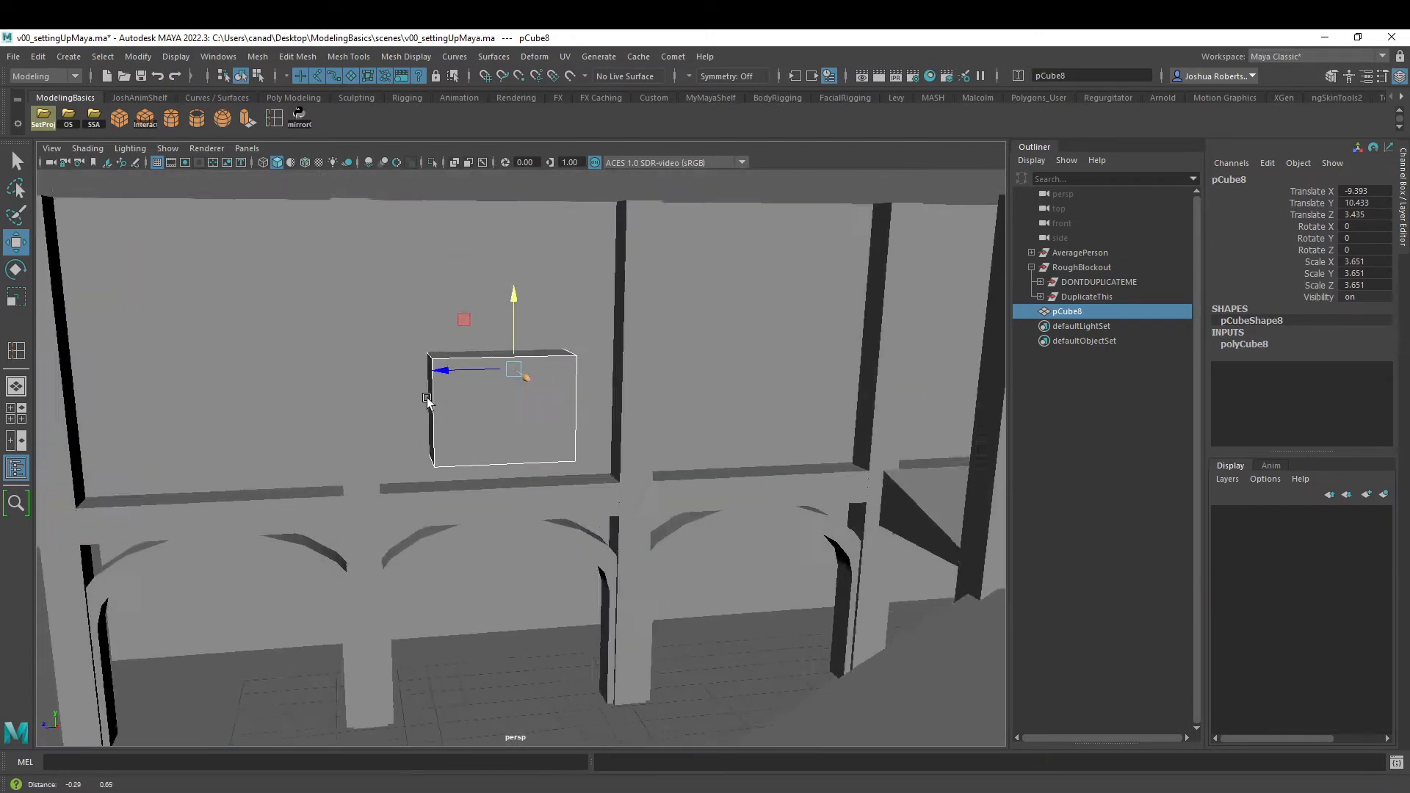
- Duplicate the cube and move the copy into the next bay away from the stairs at Z 12
{"action": "middle_click_drag", "start_coordinate": [426, 398], "coordinate": [480, 492], "text": "alt"}
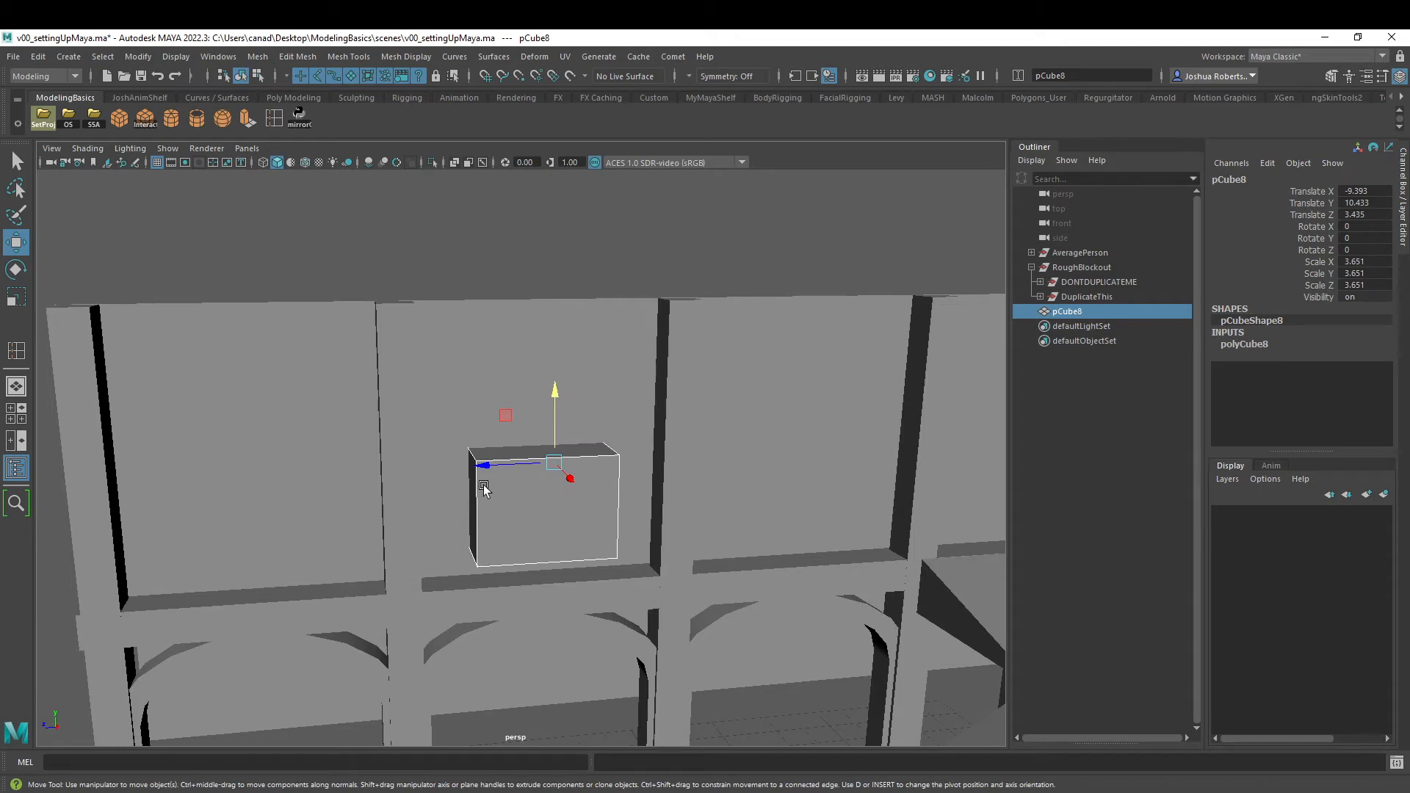
{"action": "key", "text": "ctrl+d"}
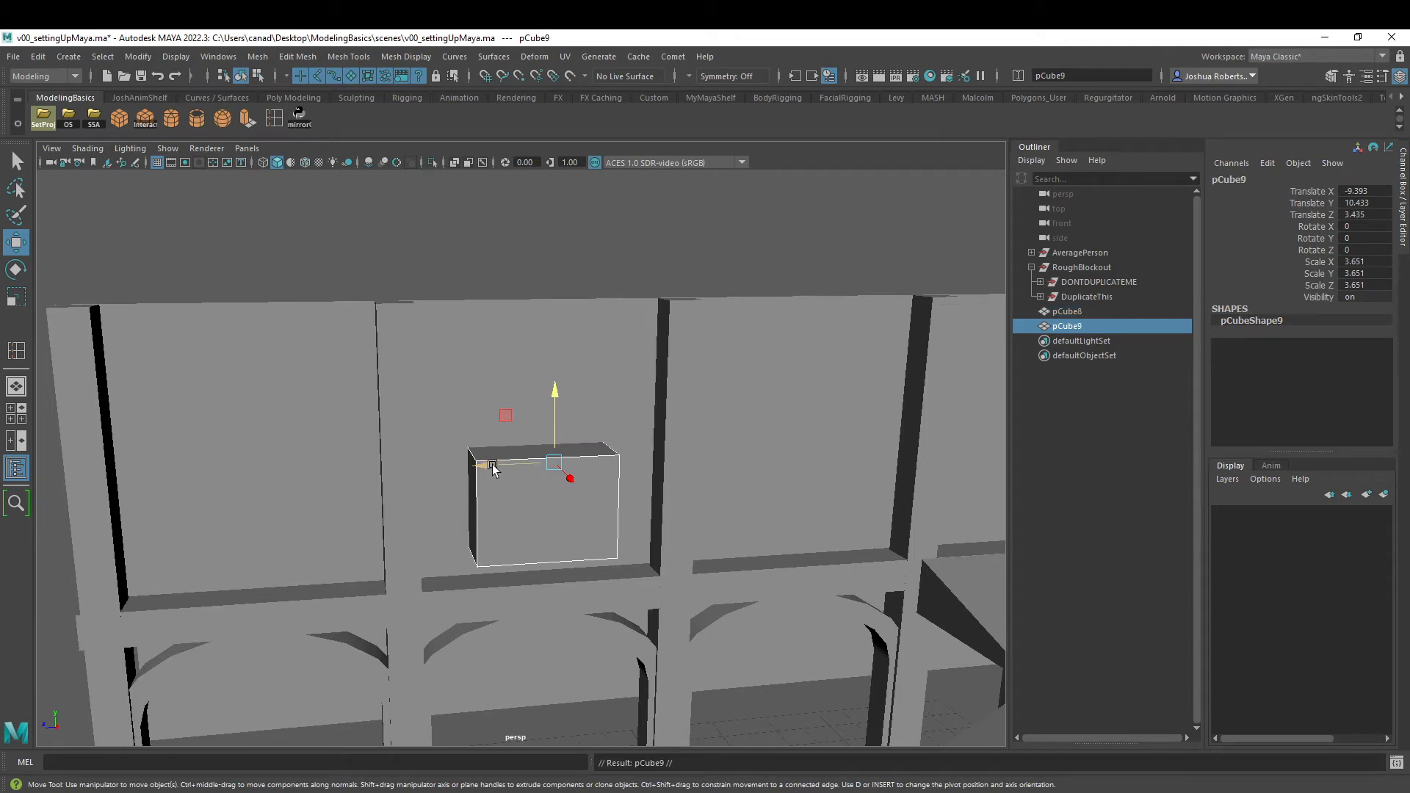
{"action": "left_click_drag", "start_coordinate": [492, 466], "coordinate": [192, 474]}
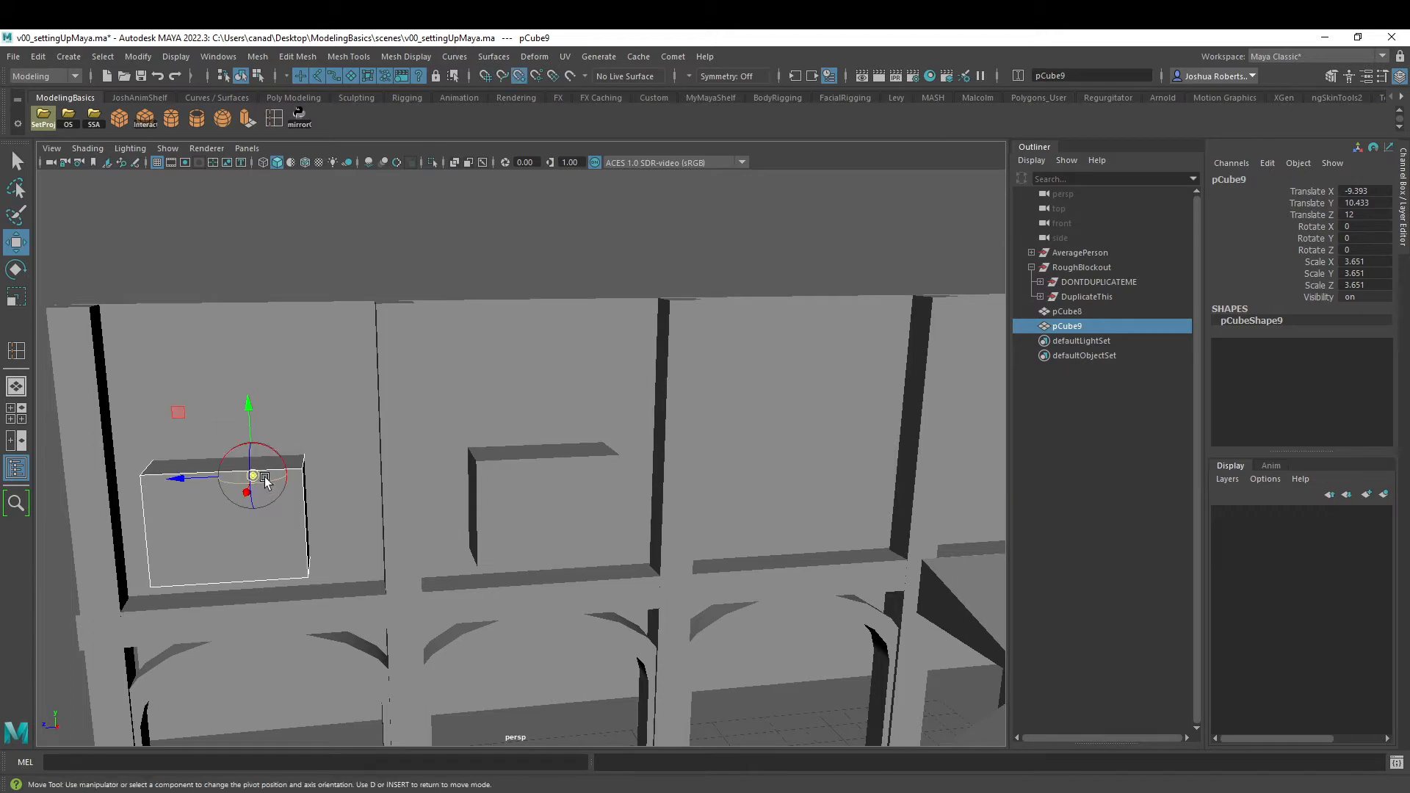
- Snap the copied cube's pivot to its upper outer corner and align that corner to the grid at Z 14
{"action": "key", "text": "d"}
{"action": "left_click_drag", "start_coordinate": [265, 478], "coordinate": [179, 481]}
{"action": "key", "text": "v"}
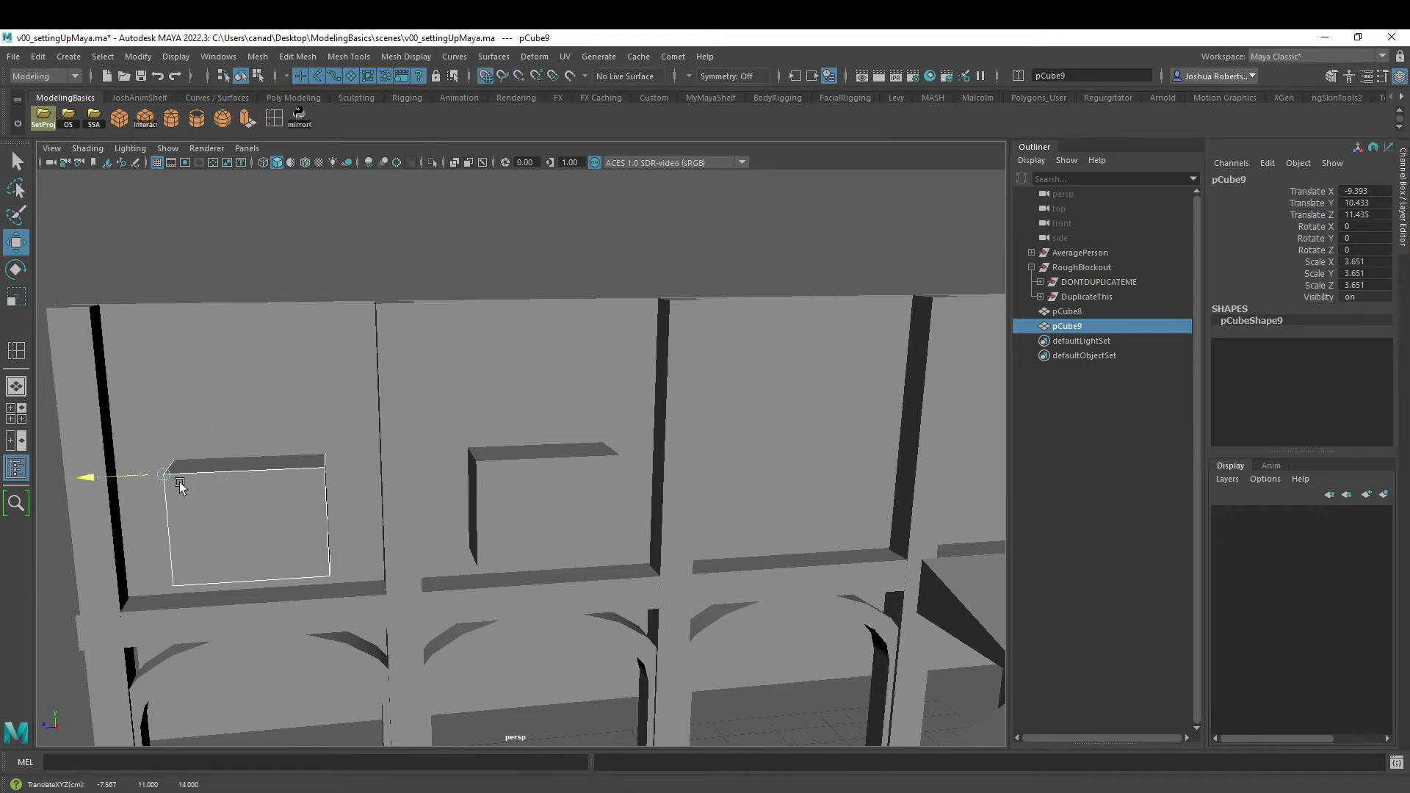
- Snap the middle cube's pivot to its upper front corner on the side away from the stairs
{"action": "left_click", "coordinate": [507, 485]}
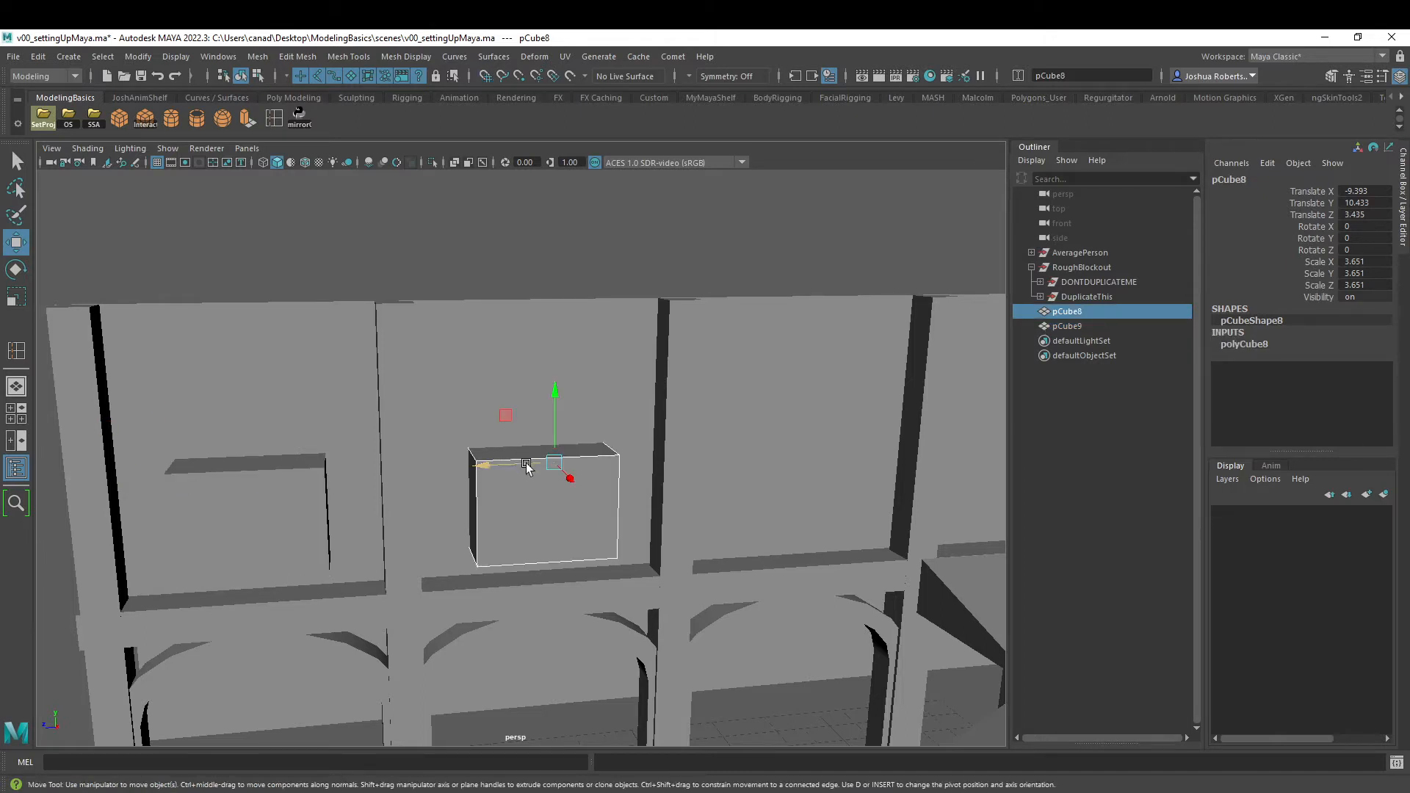
{"action": "key", "text": "d"}
{"action": "key", "text": "v"}
{"action": "left_click_drag", "start_coordinate": [553, 465], "coordinate": [476, 462]}
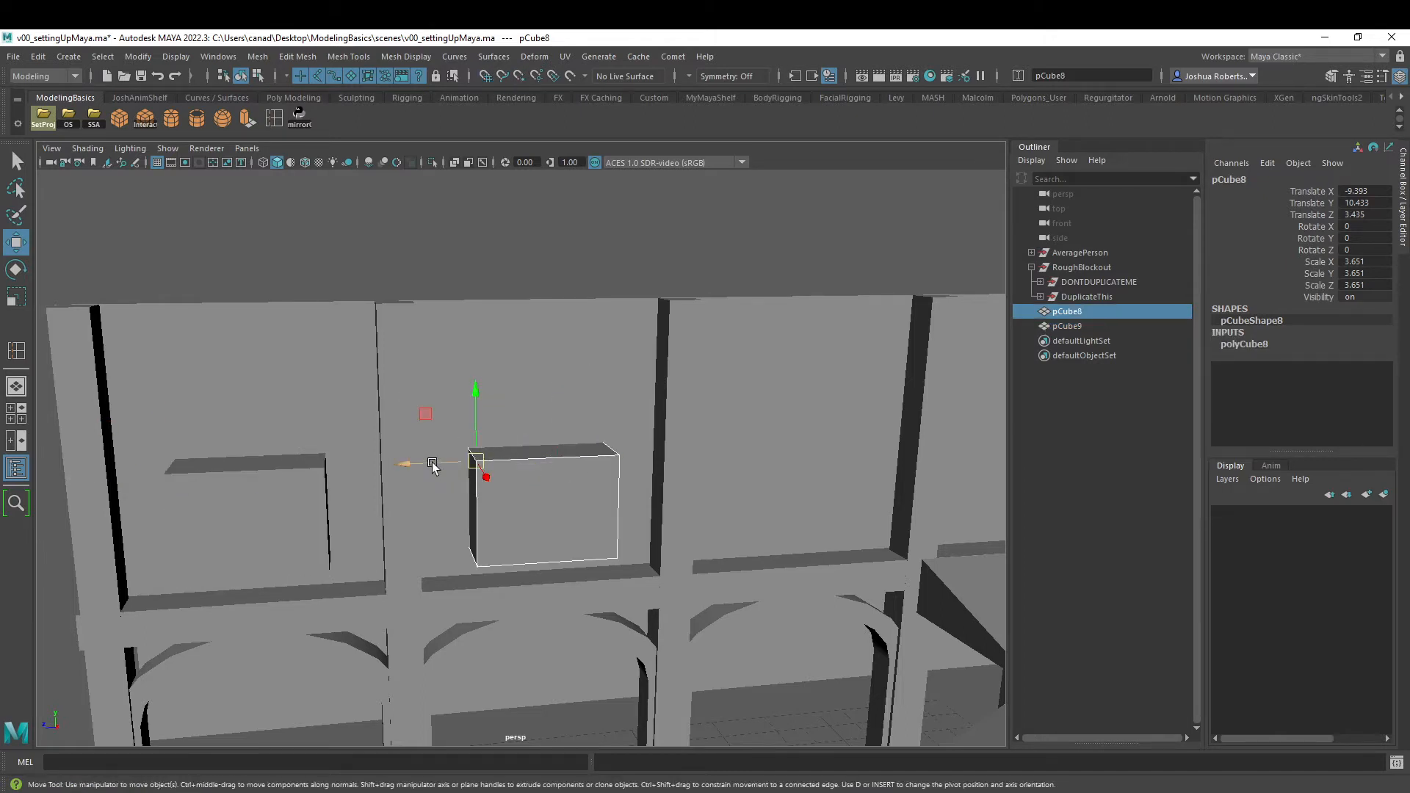
- Duplicate the middle cube and move the copy into the next bay toward the stairs at Translate Z -4.565
{"action": "key", "text": "ctrl+d"}
{"action": "key", "text": "v"}
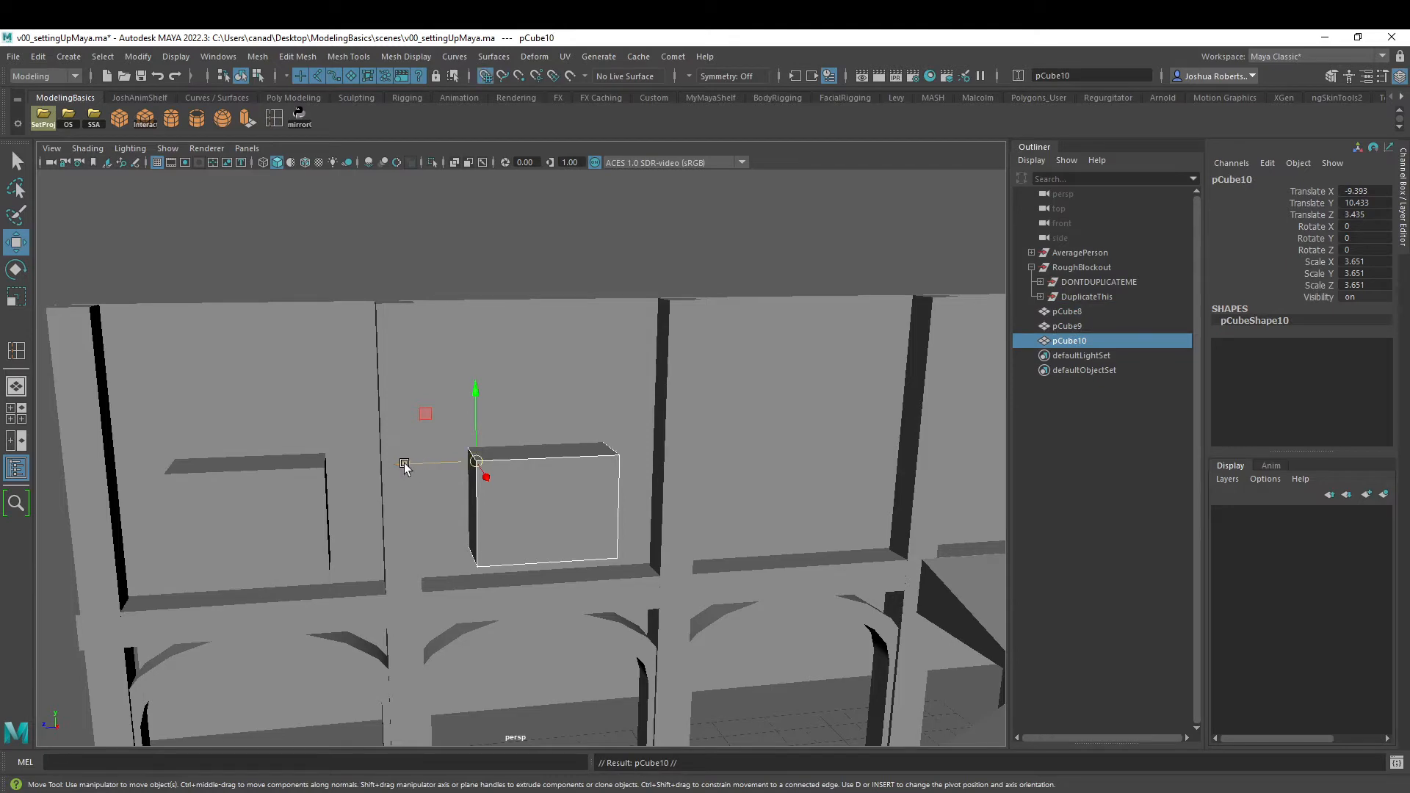
{"action": "left_click_drag", "start_coordinate": [405, 463], "coordinate": [686, 453]}
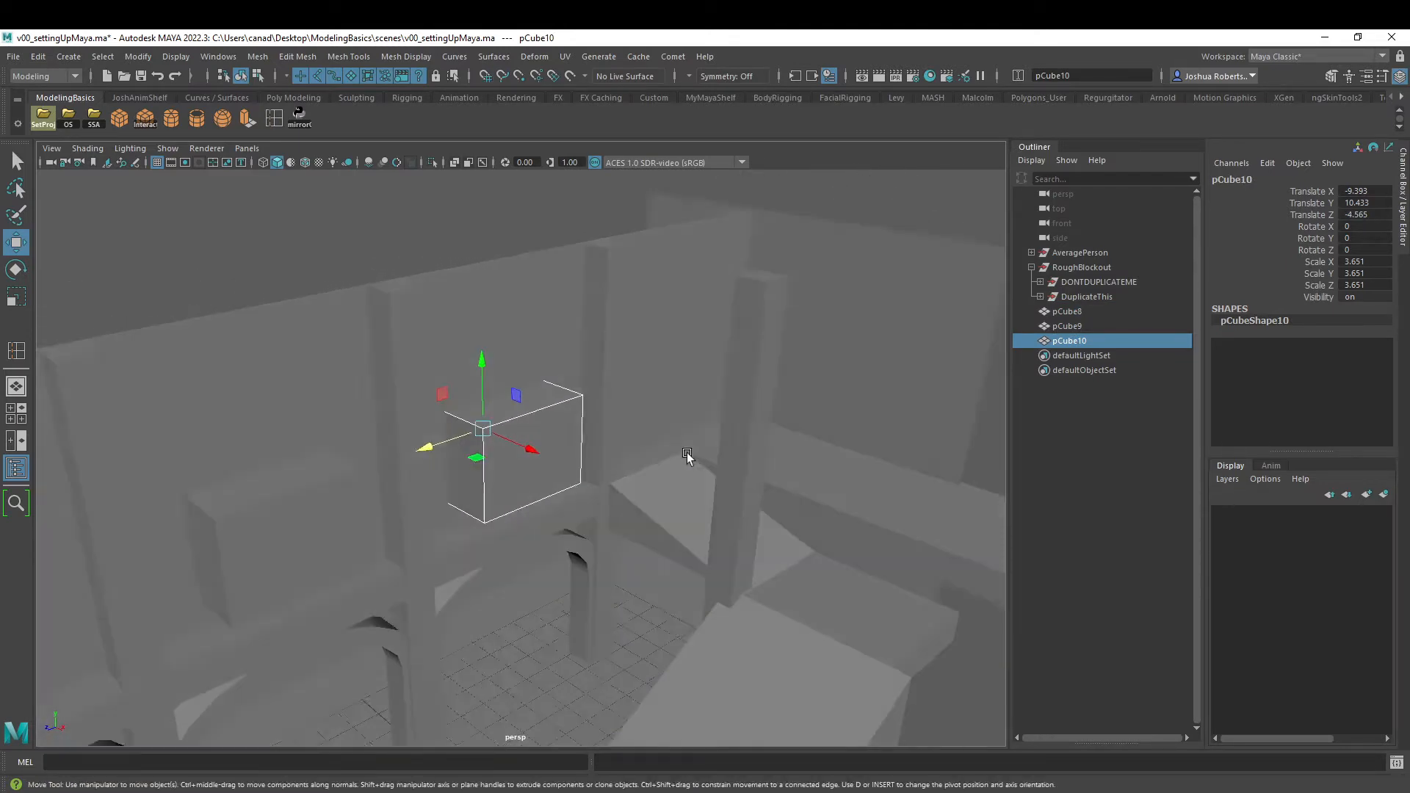
- Select all three cubes and add the Combine command to the ModelingBasics shelf
{"action": "middle_click_drag", "start_coordinate": [543, 460], "coordinate": [695, 408], "text": "alt"}
{"action": "right_click_drag", "start_coordinate": [696, 408], "coordinate": [455, 393], "text": "alt"}
{"action": "left_click_drag", "start_coordinate": [539, 446], "coordinate": [553, 438], "text": "alt"}
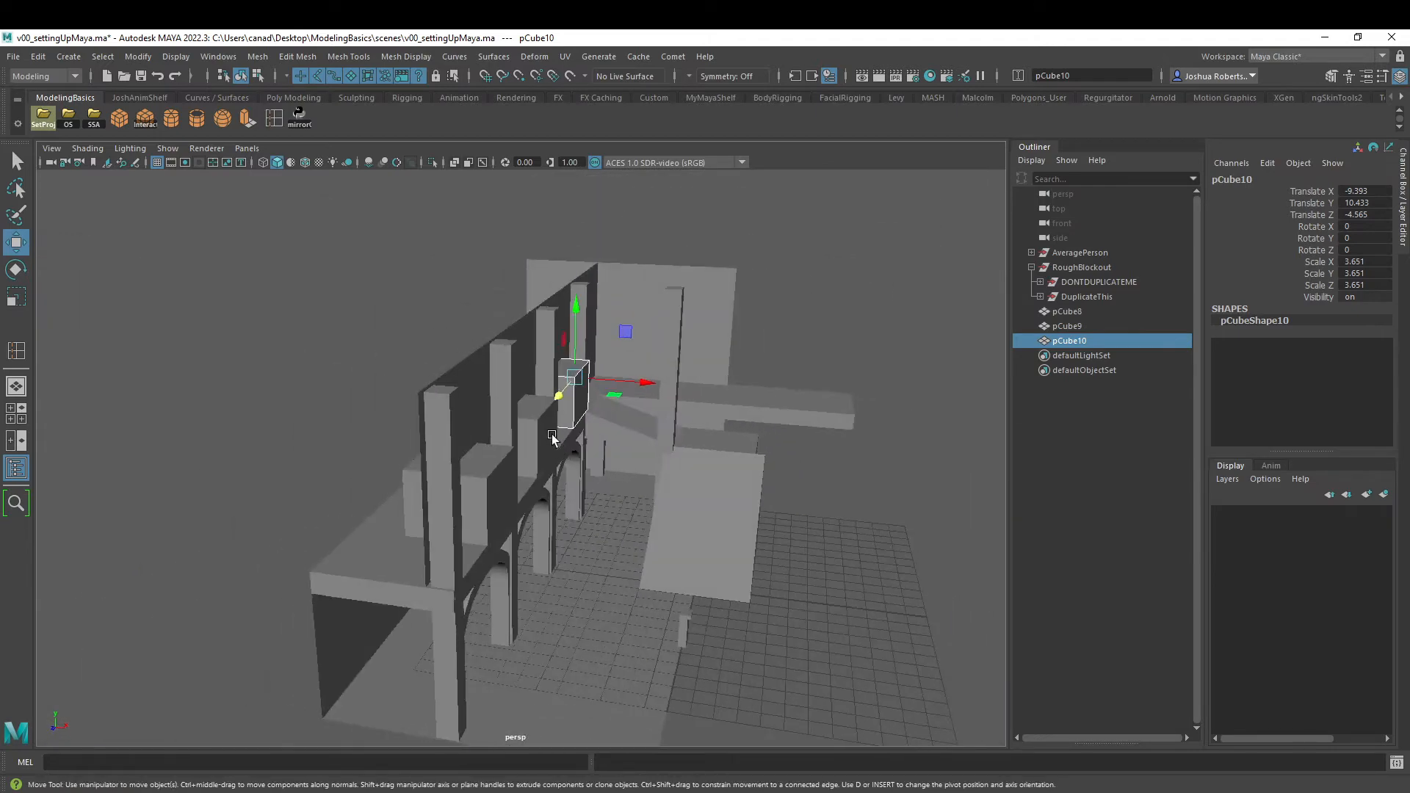
{"action": "left_click", "coordinate": [544, 428], "text": "shift"}
{"action": "left_click", "coordinate": [501, 487], "text": "shift"}
{"action": "left_click_drag", "start_coordinate": [638, 415], "coordinate": [558, 429], "text": "alt"}
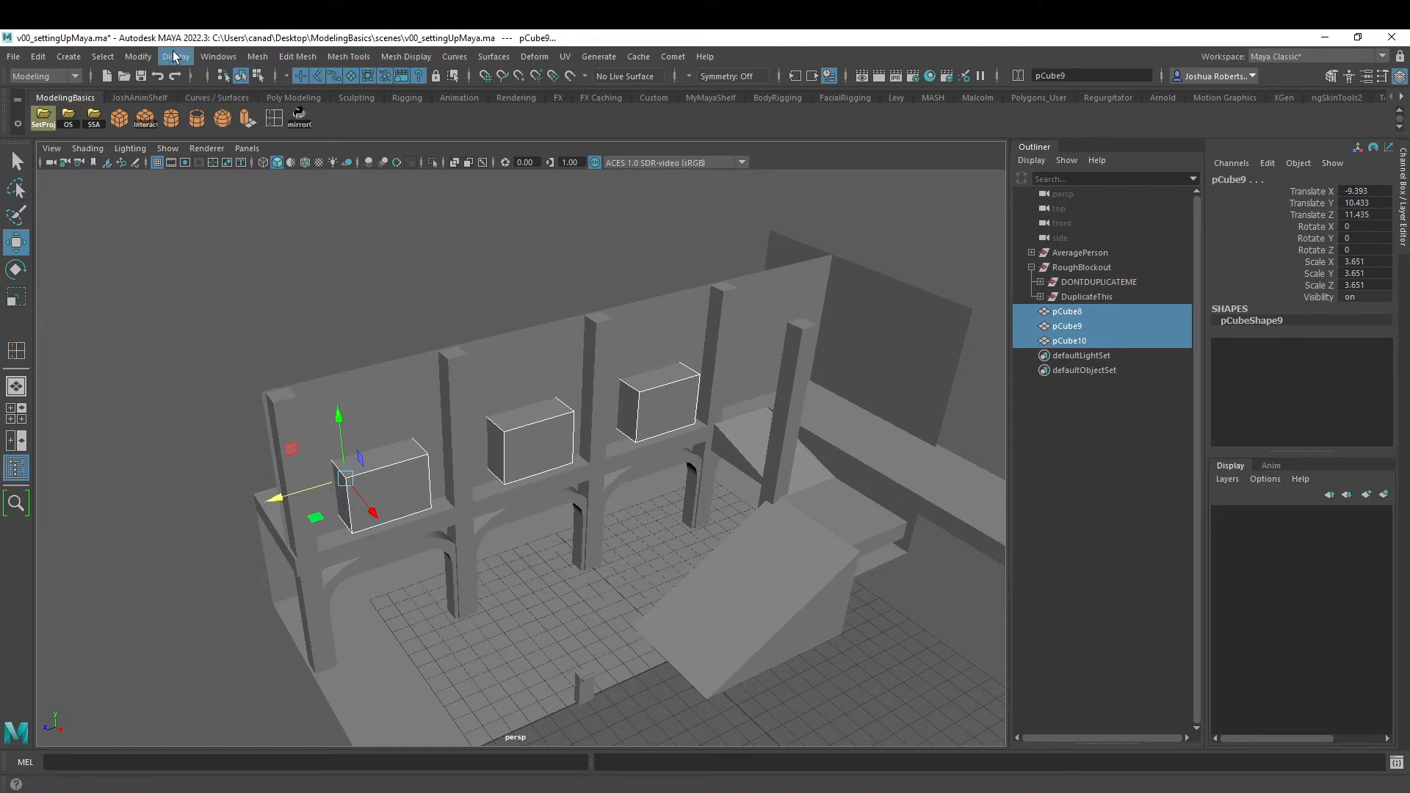
{"action": "left_click", "coordinate": [258, 56]}
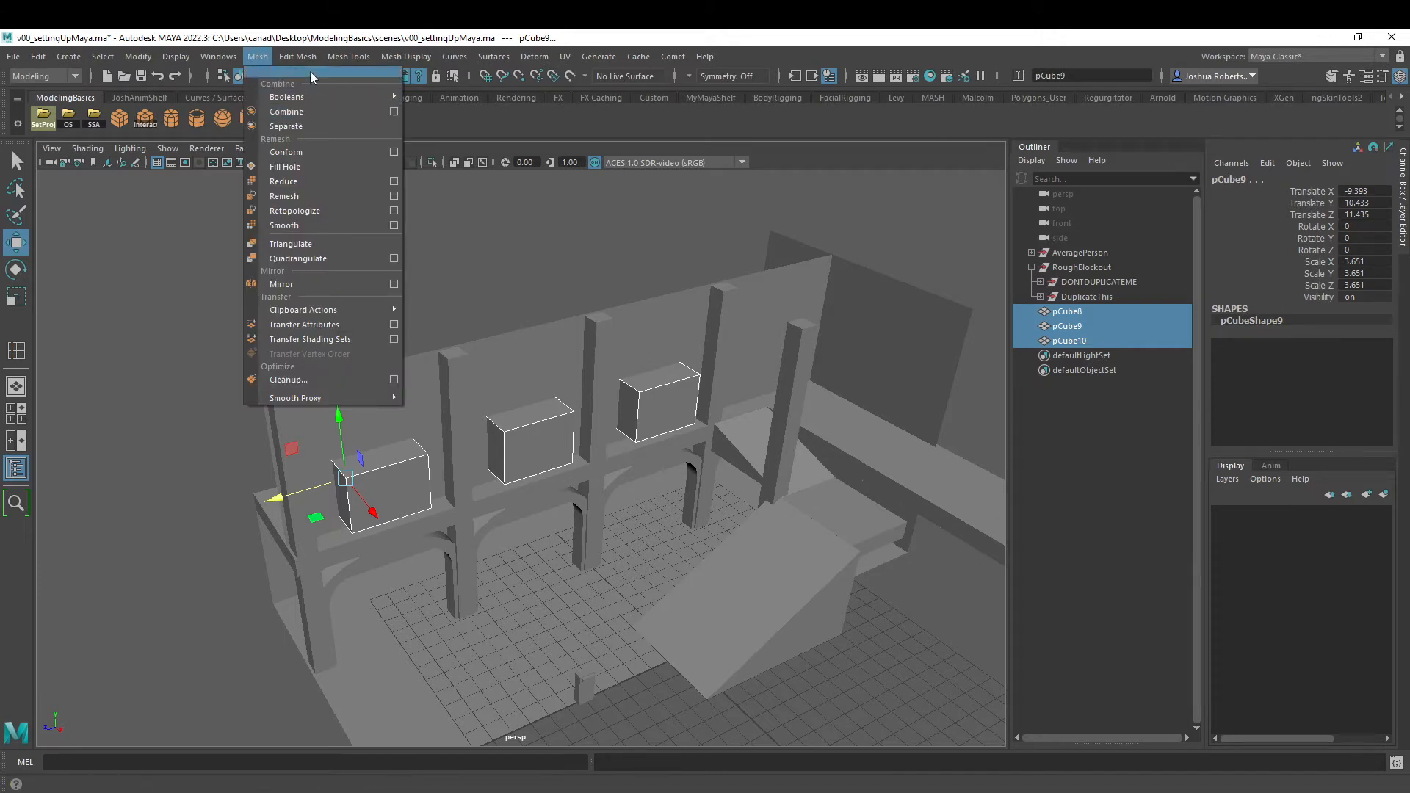
{"action": "left_click", "coordinate": [266, 39]}
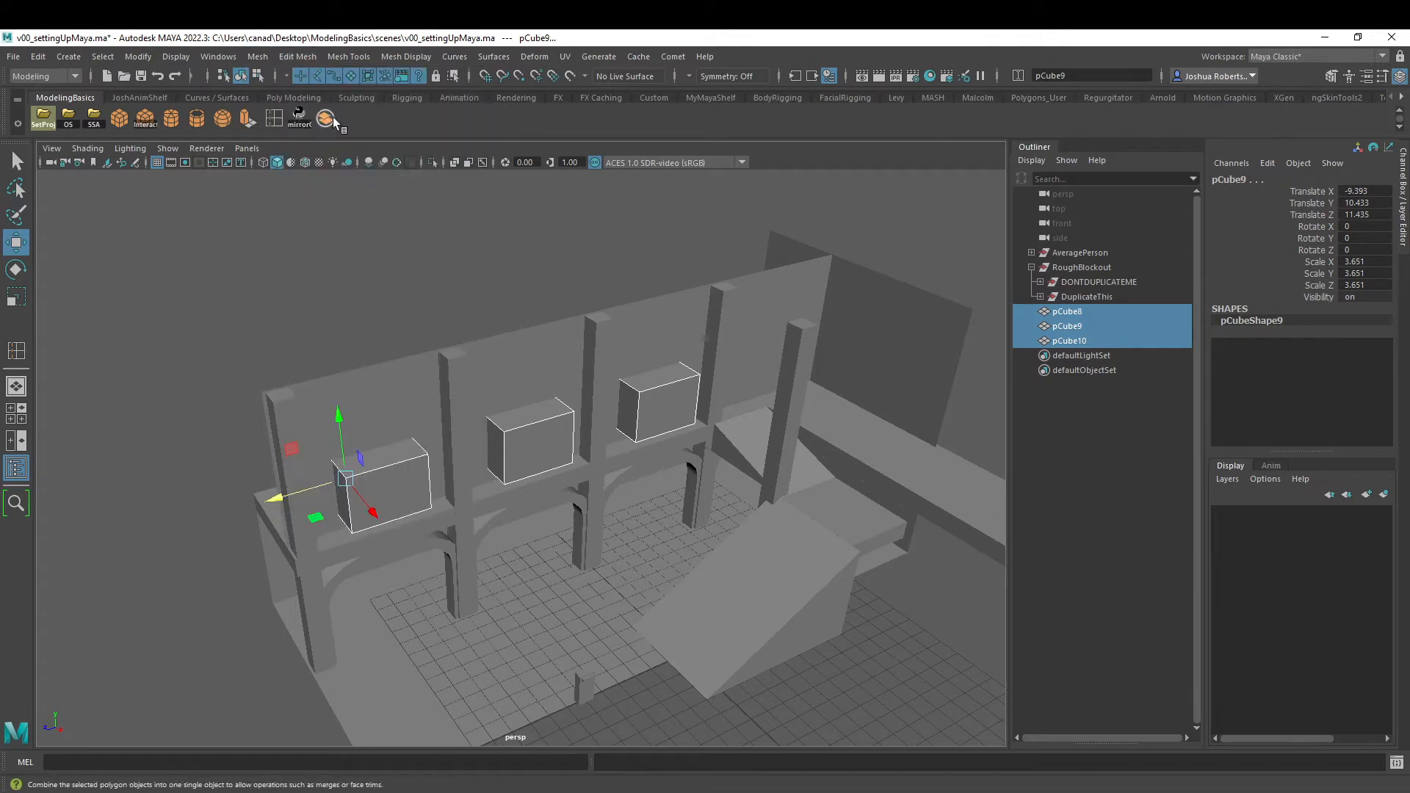
{"action": "left_click", "coordinate": [258, 56]}
{"action": "left_click", "coordinate": [305, 36]}
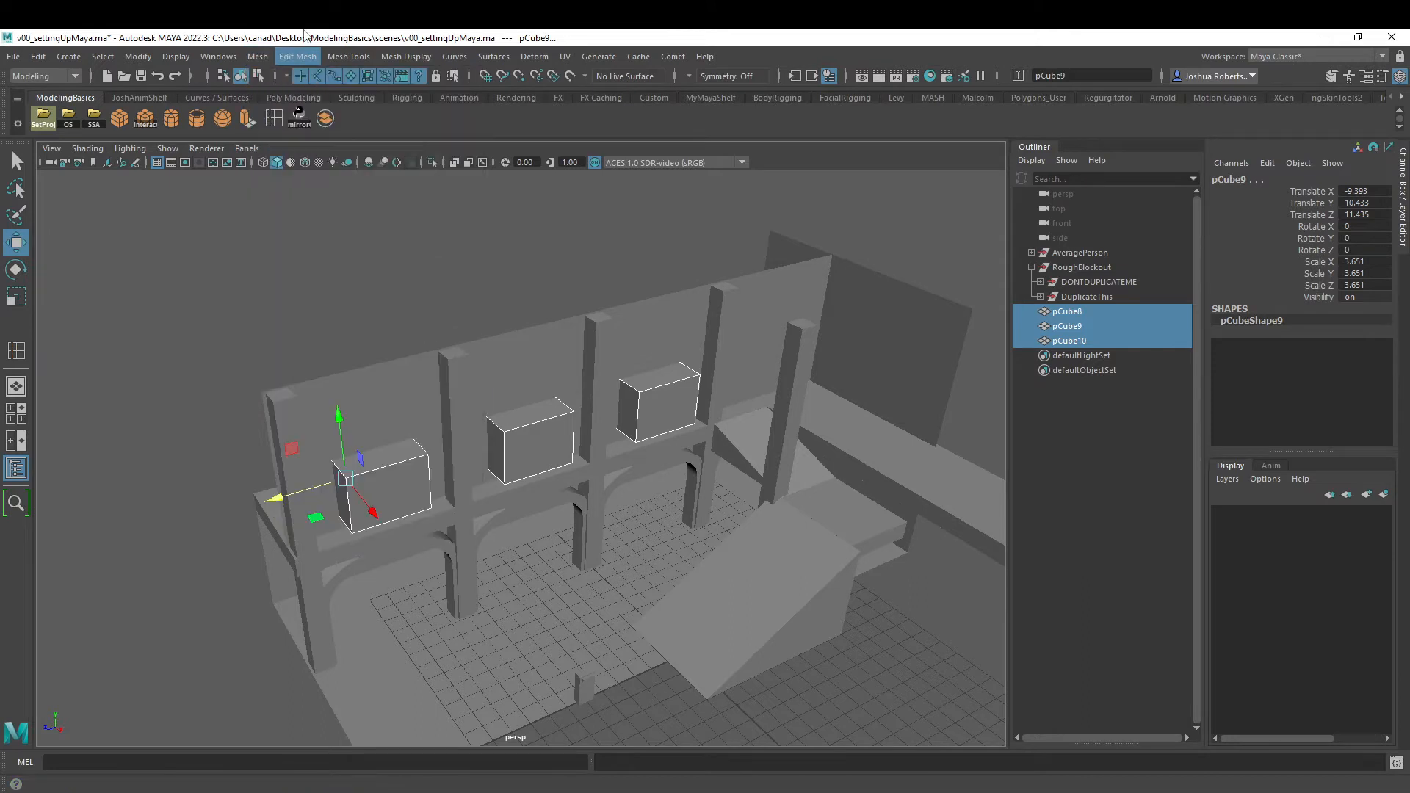
- Combine the three cubes as a test, undo it and select the separate cubes individually
{"action": "left_click", "coordinate": [325, 124]}
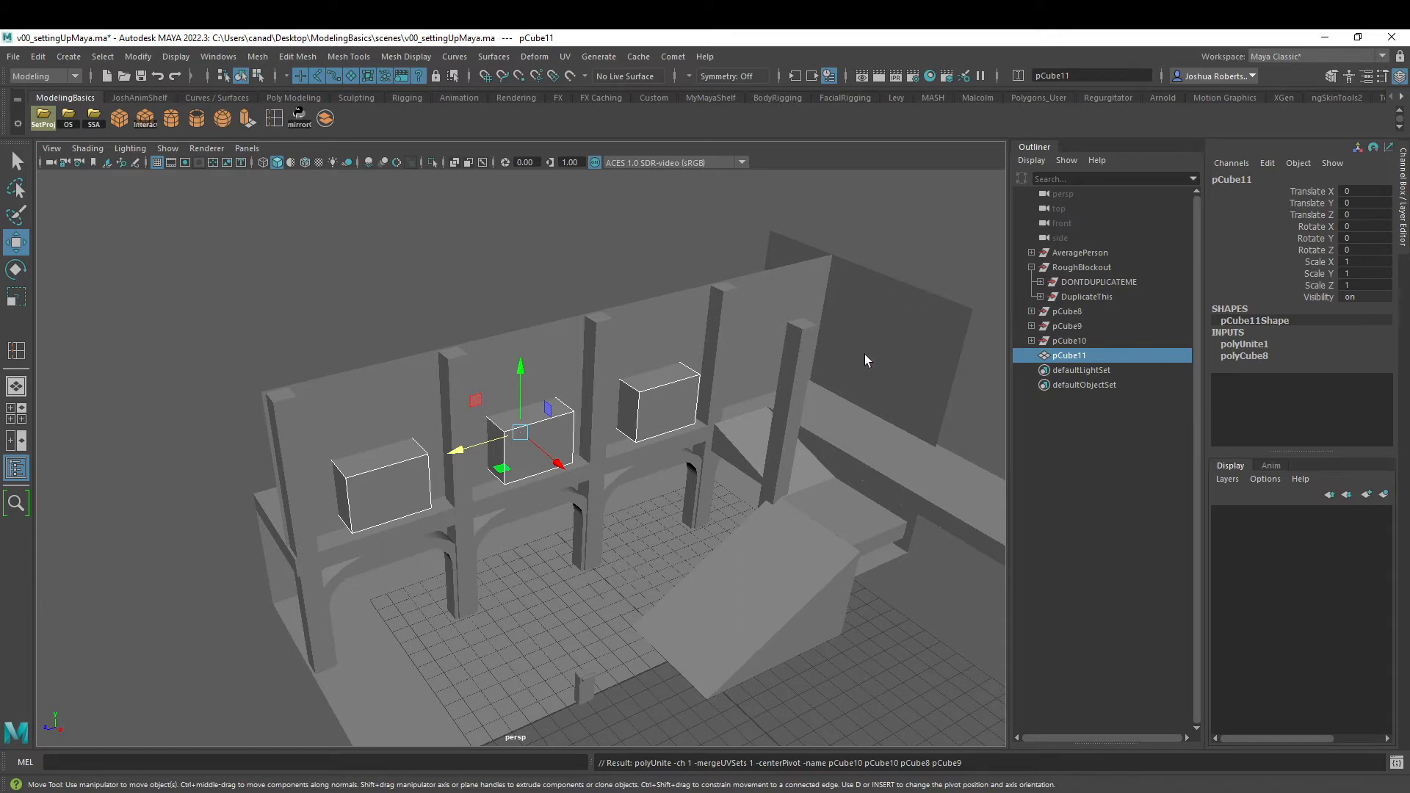
{"action": "key", "text": "ctrl+z"}
{"action": "left_click", "coordinate": [1073, 313]}
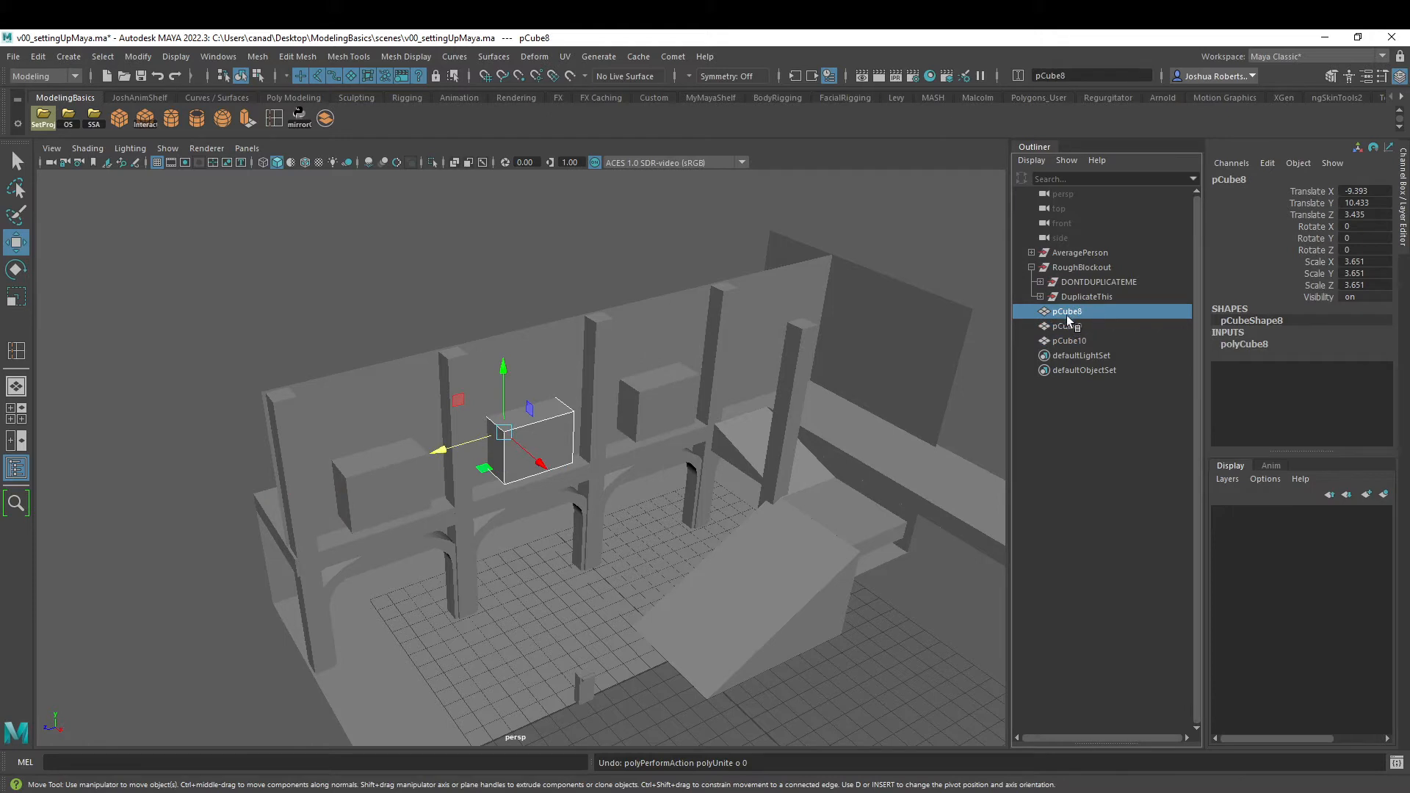
{"action": "left_click", "coordinate": [1067, 326]}
{"action": "left_click", "coordinate": [1070, 341]}
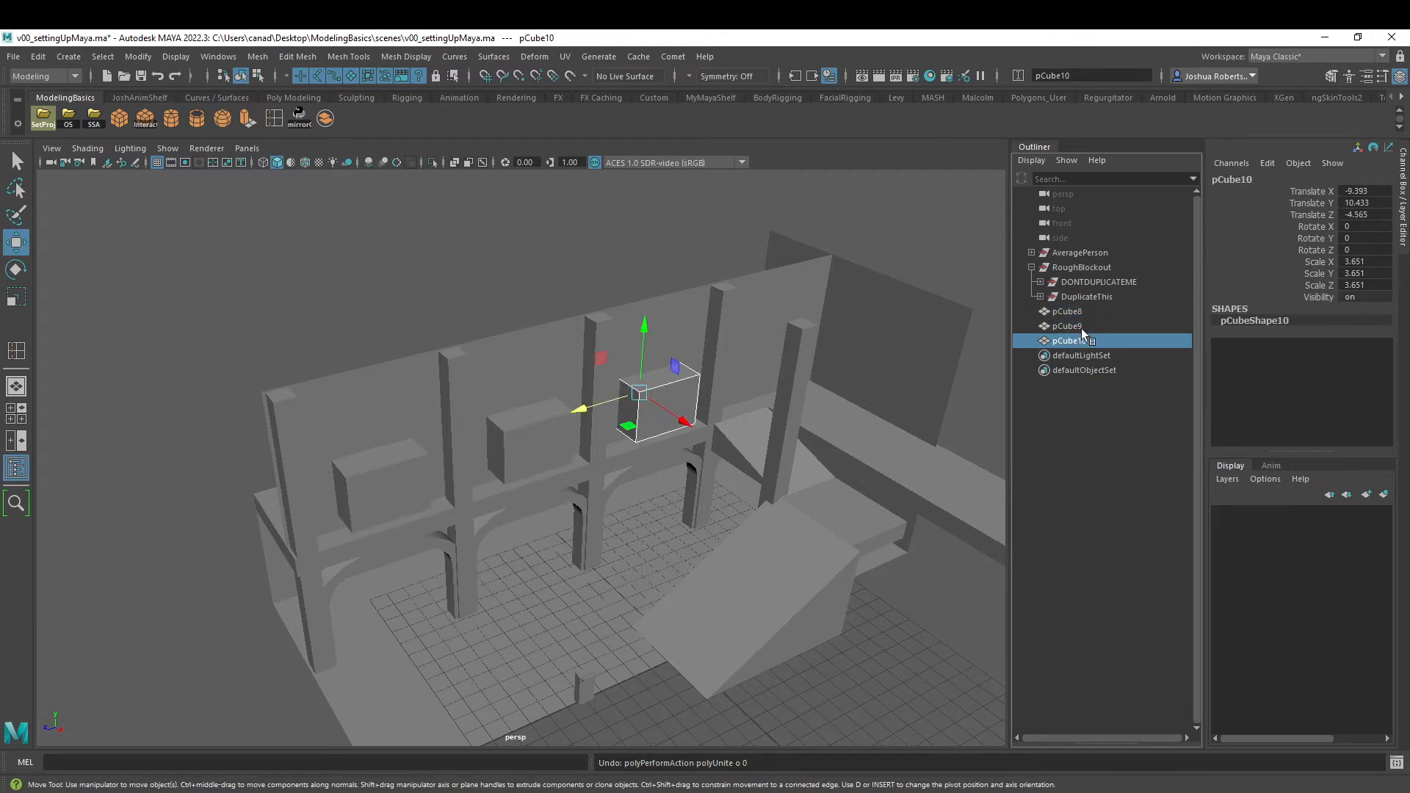
{"action": "left_click", "coordinate": [510, 438], "text": "shift"}
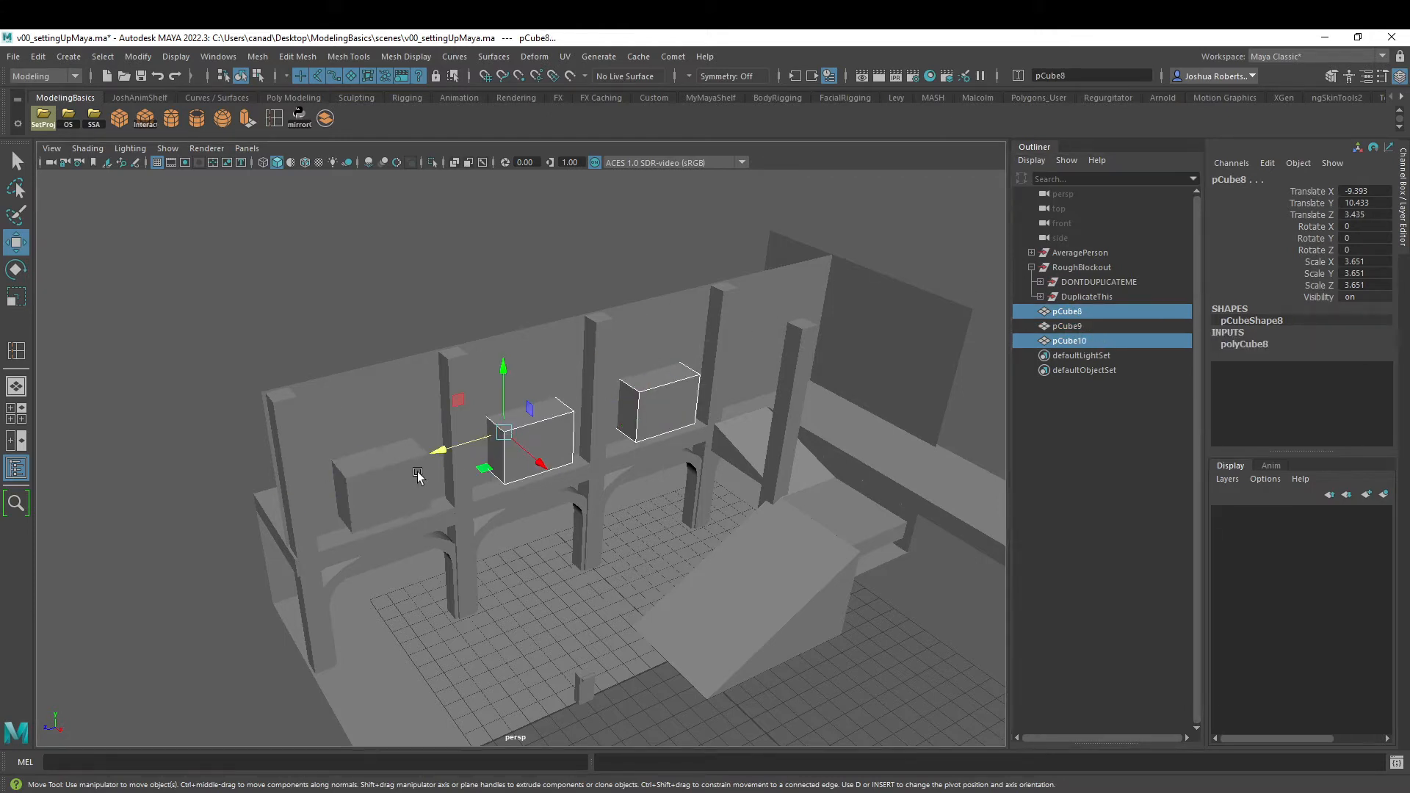
{"action": "left_click", "coordinate": [423, 477], "text": "shift"}
{"action": "left_click", "coordinate": [402, 390]}
- Select only the three cubes, leaving out the balcony slab, and combine them into one mesh
{"action": "left_click", "coordinate": [415, 464]}
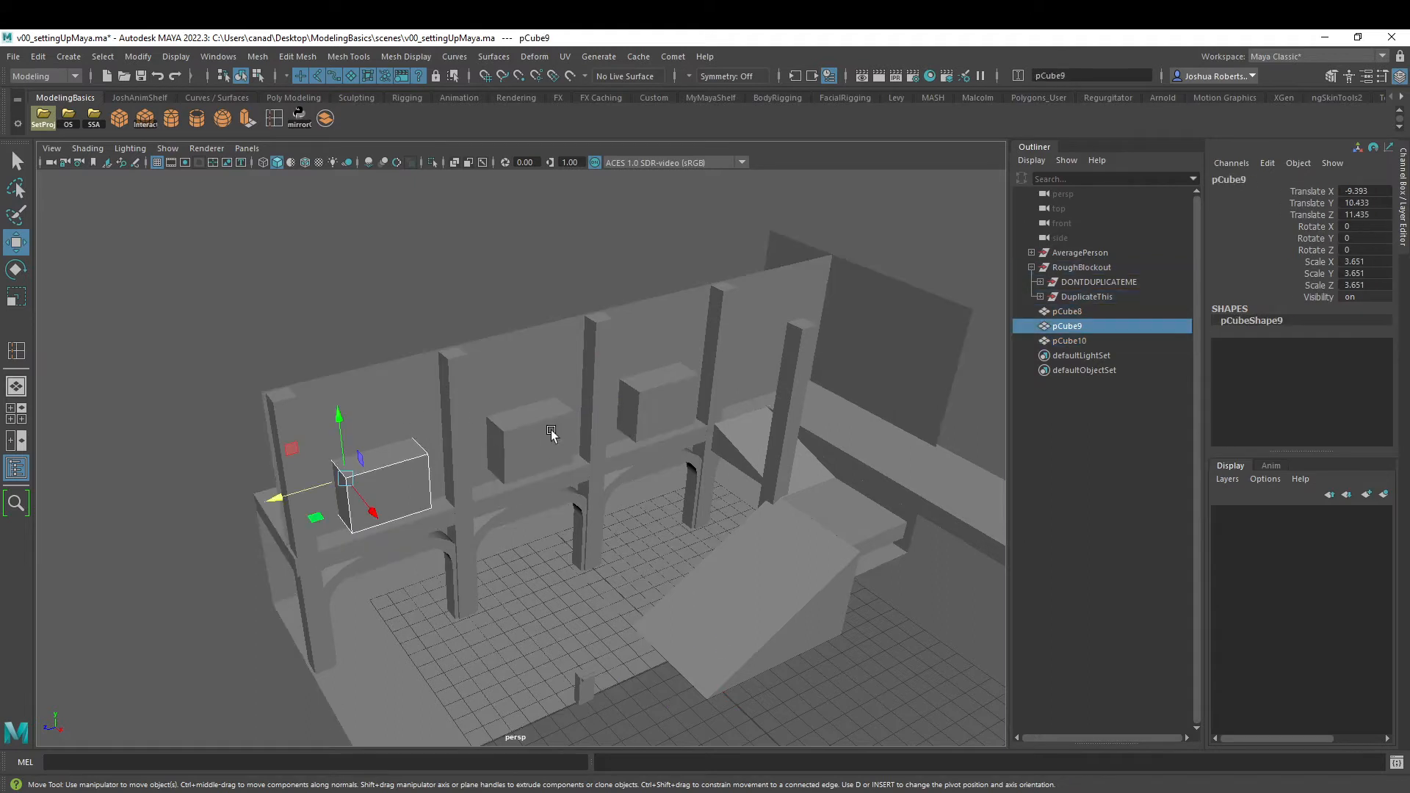
{"action": "left_click", "coordinate": [552, 434], "text": "shift"}
{"action": "left_click", "coordinate": [667, 412], "text": "shift"}
{"action": "left_click", "coordinate": [664, 305], "text": "shift"}
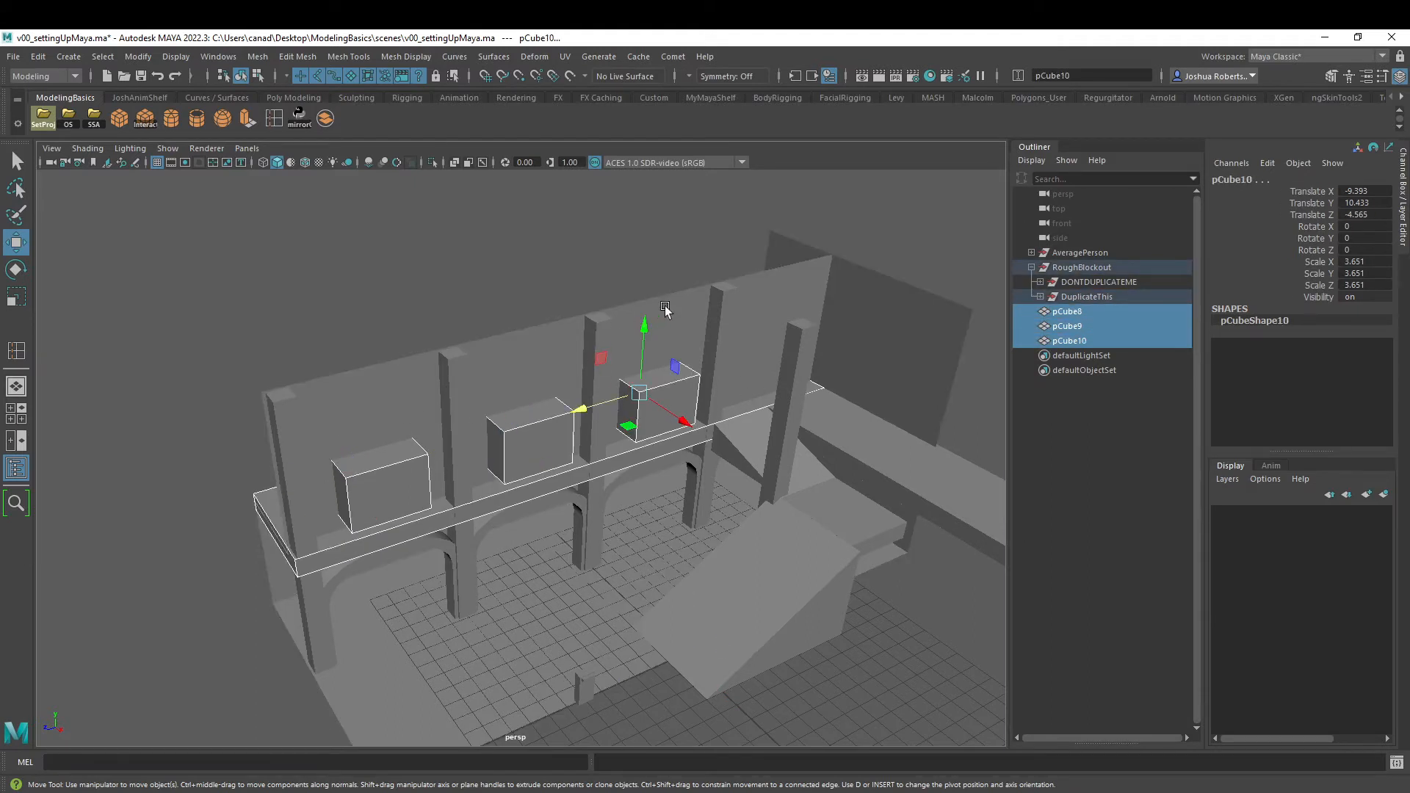
{"action": "left_click", "coordinate": [271, 523], "text": "shift"}
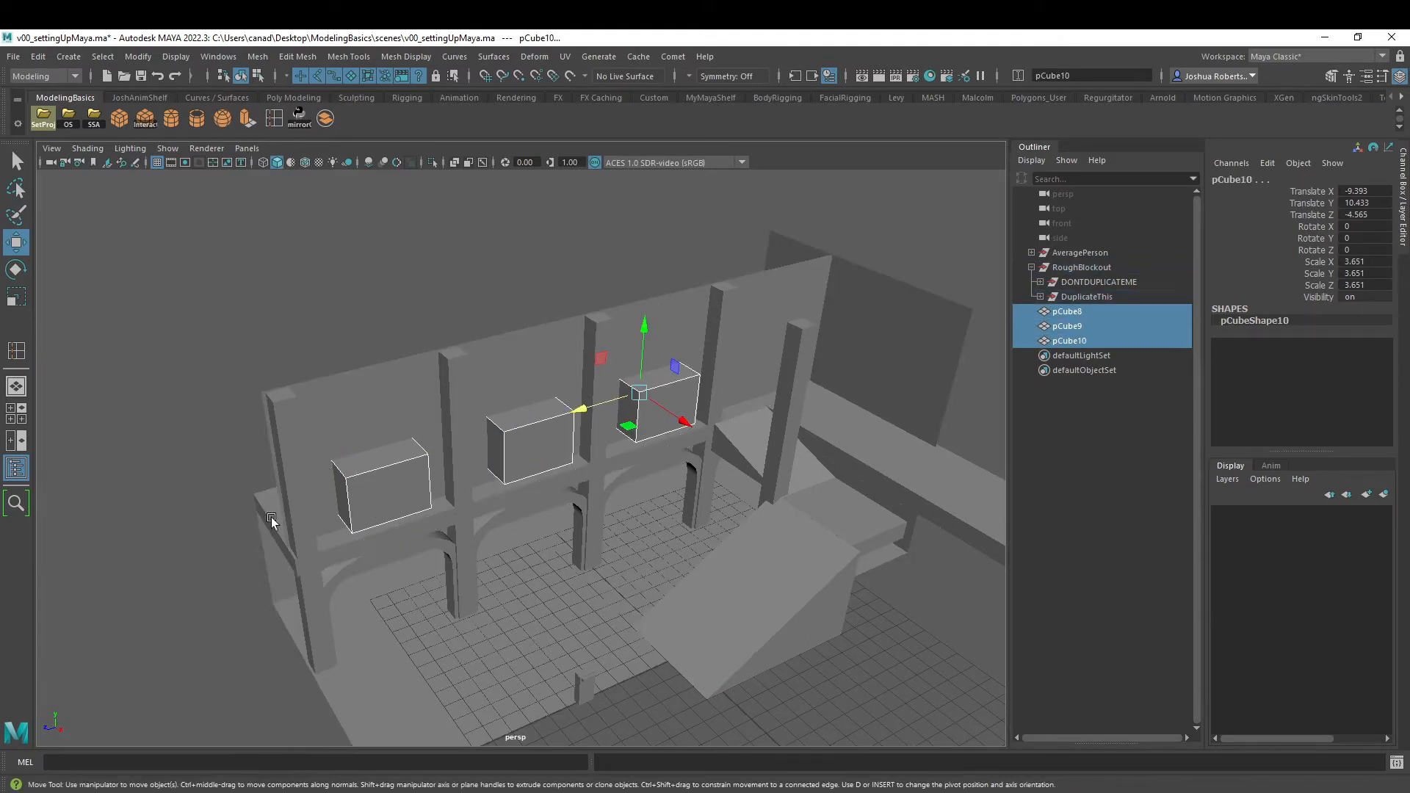
{"action": "left_click", "coordinate": [325, 118]}
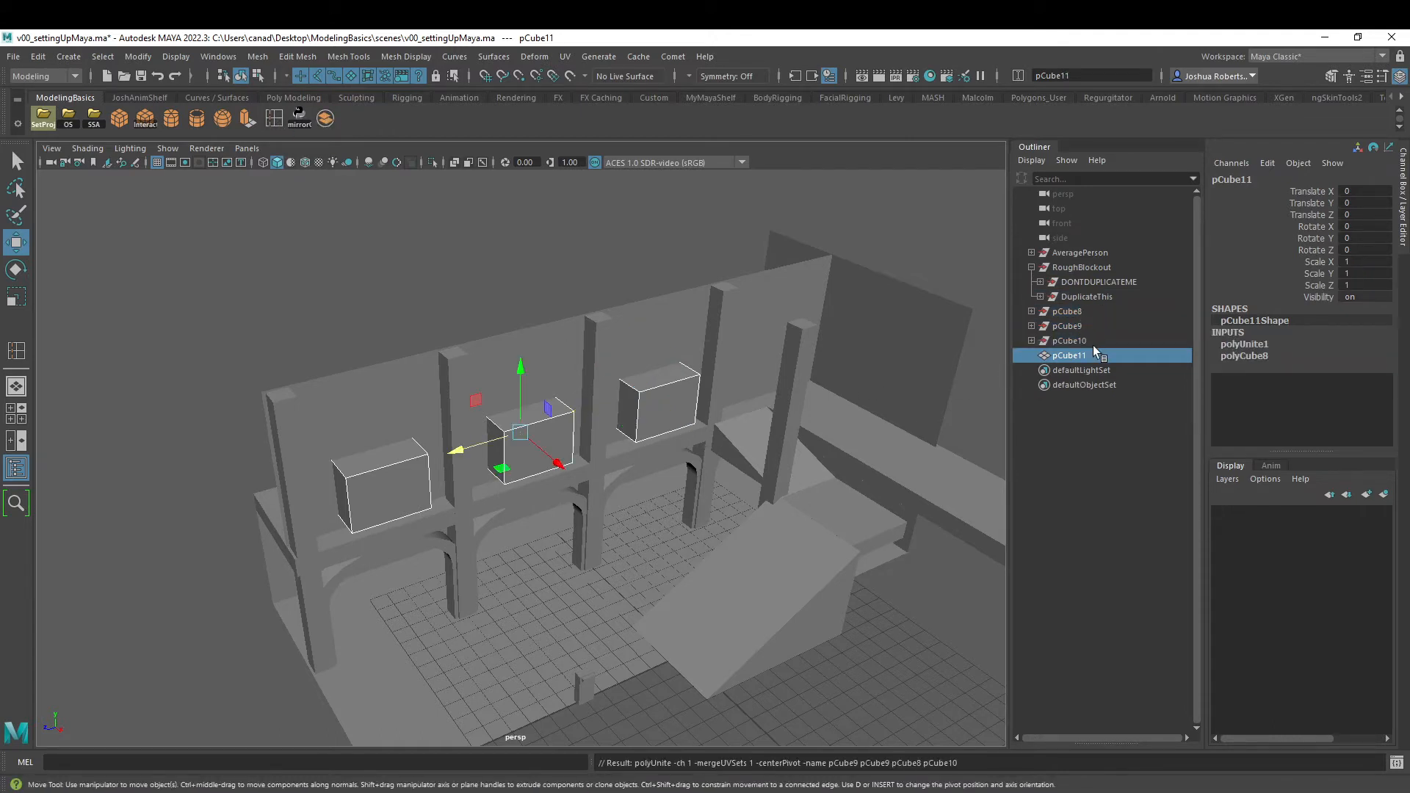
- Expand the leftover pCube8, pCube9 and pCube10 groups to examine their transform nodes, and collapse them again
{"action": "left_click", "coordinate": [1032, 312]}
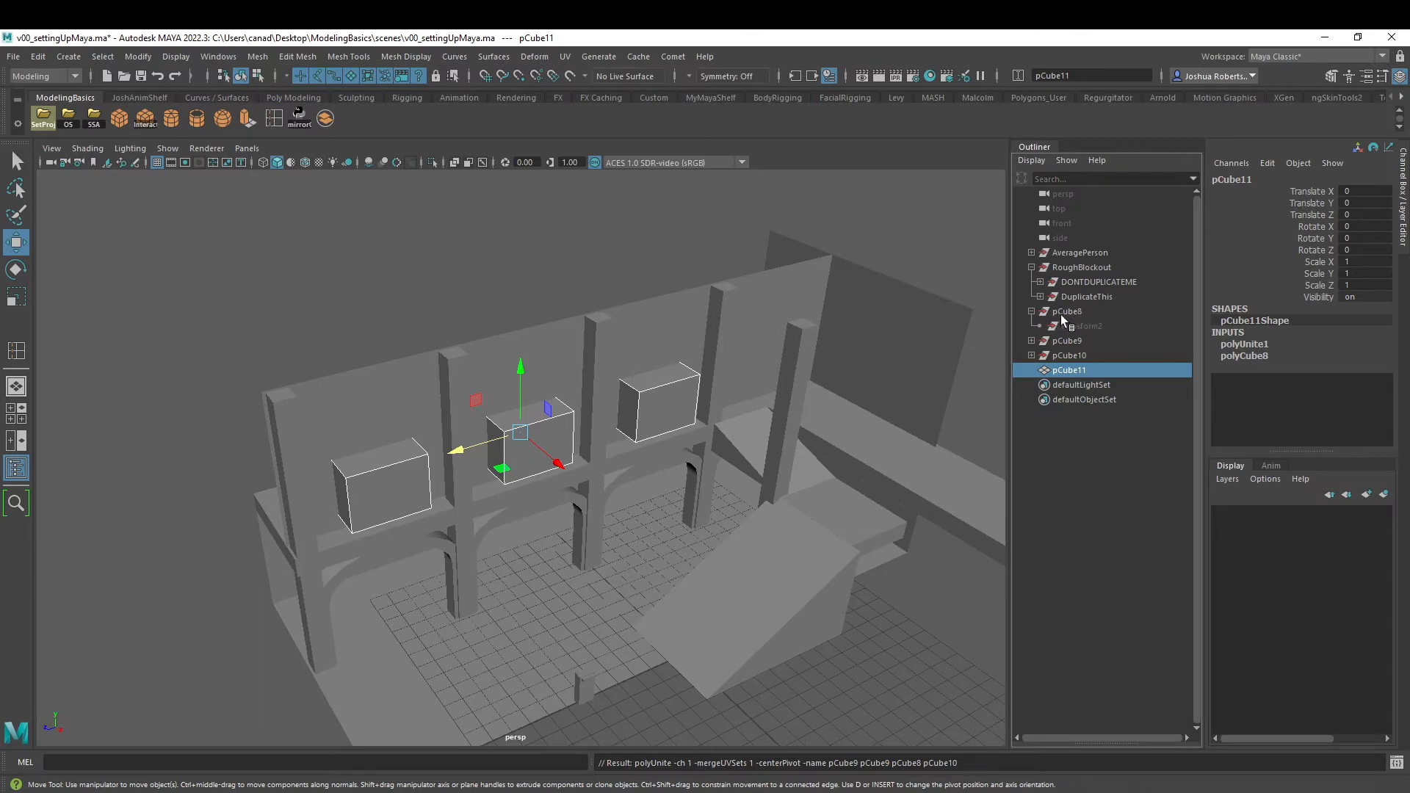
{"action": "left_click", "coordinate": [1031, 341]}
{"action": "left_click", "coordinate": [1032, 370]}
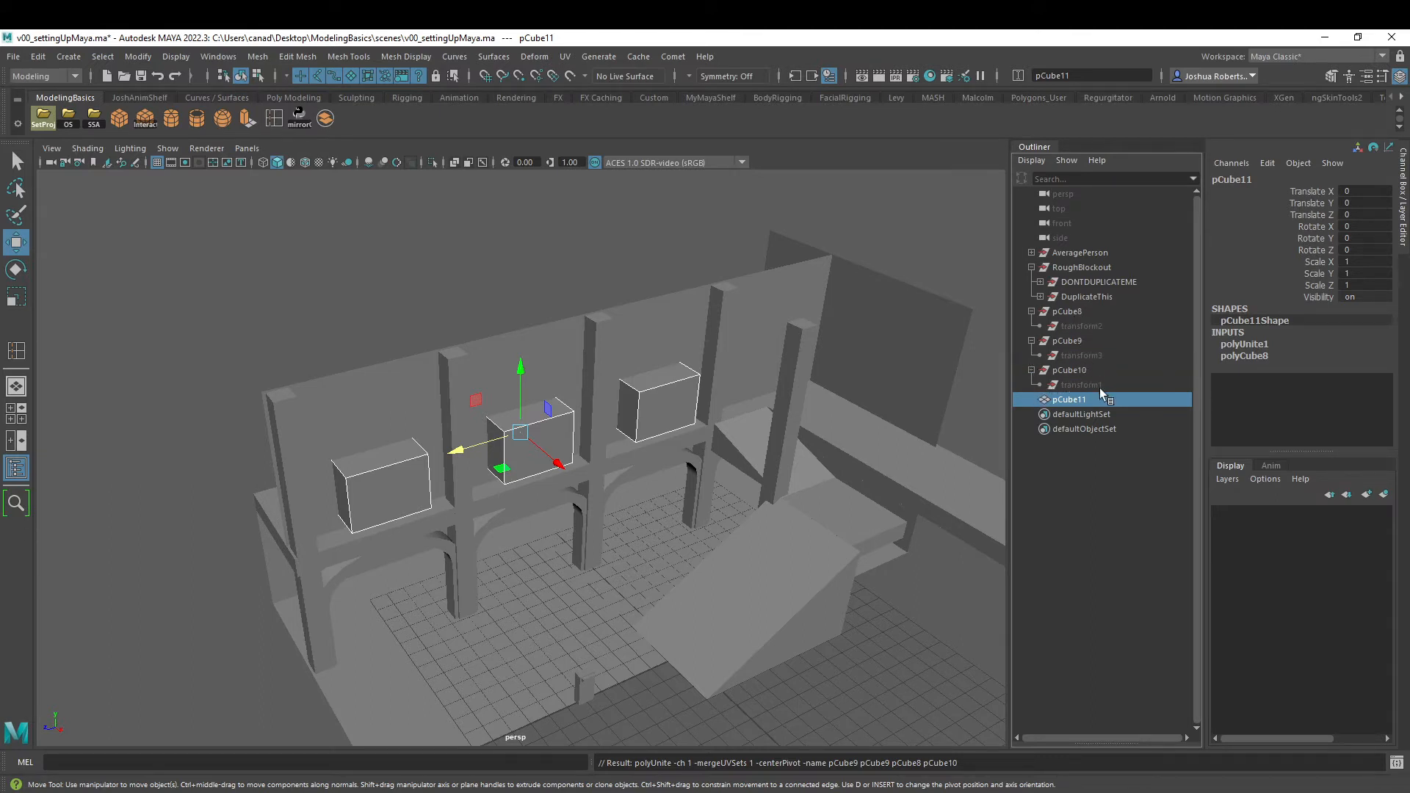
{"action": "left_click", "coordinate": [1032, 312]}
{"action": "left_click", "coordinate": [1032, 326]}
{"action": "left_click", "coordinate": [1032, 341]}
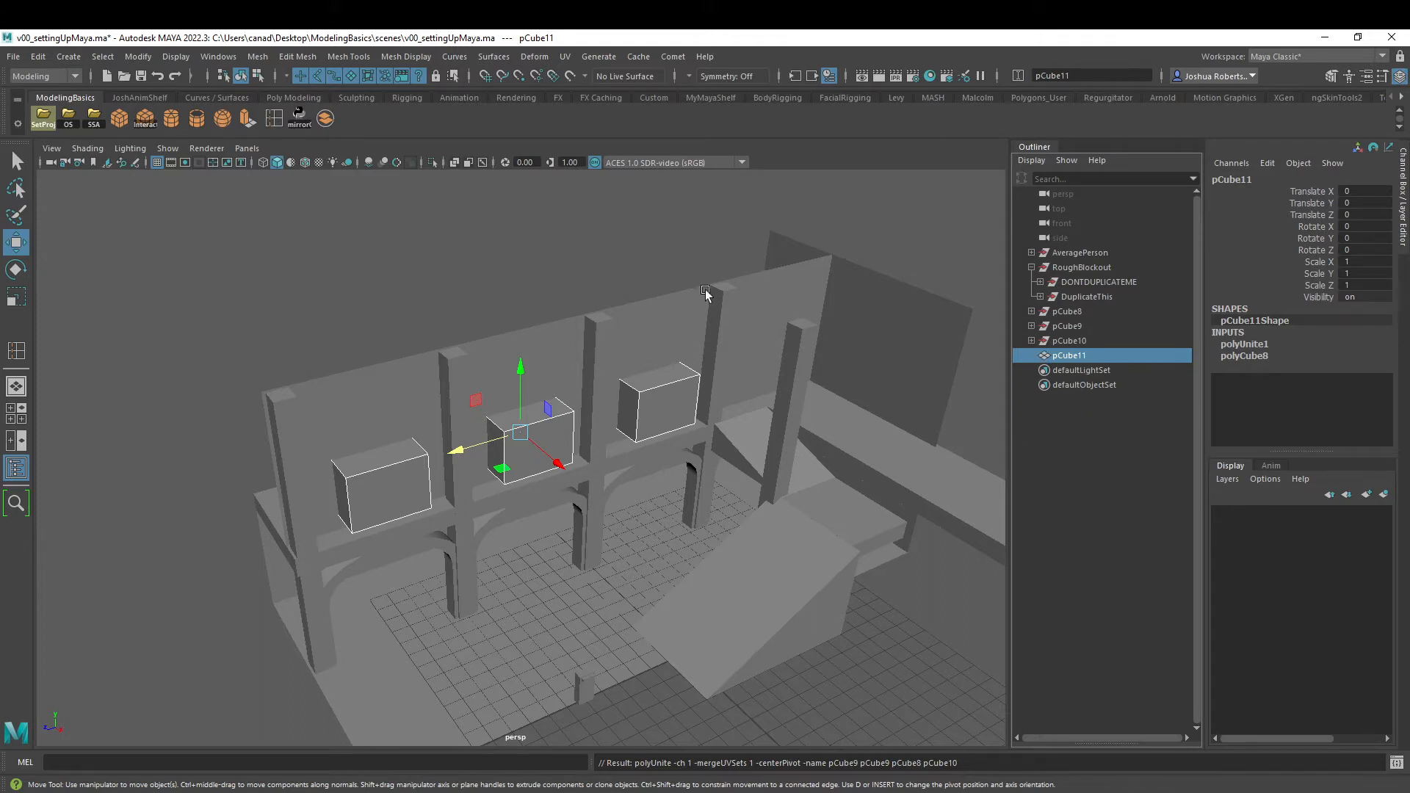
- Add the delete-by-type History command to the ModelingBasics shelf
{"action": "left_click", "coordinate": [38, 57]}
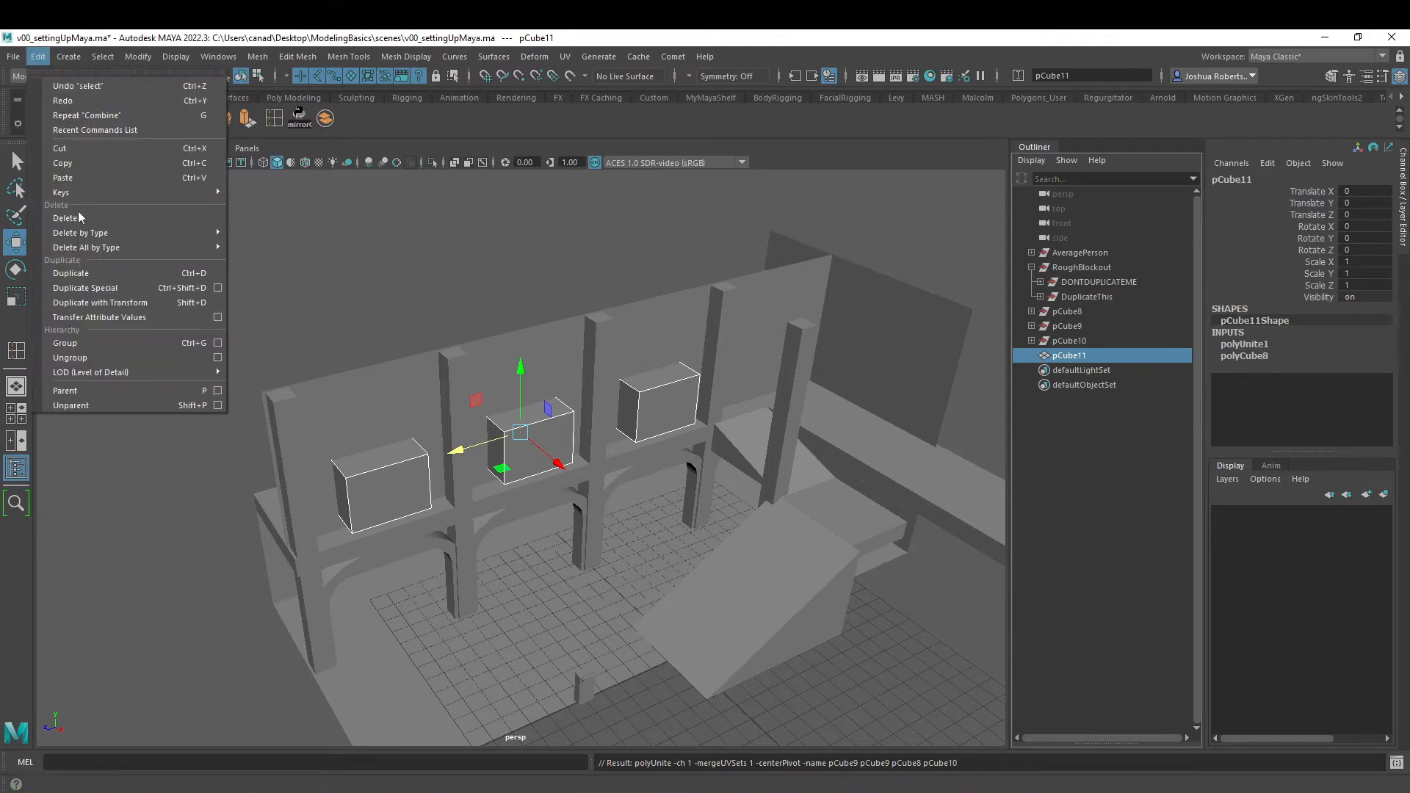
{"action": "mouse_move", "coordinate": [80, 238]}
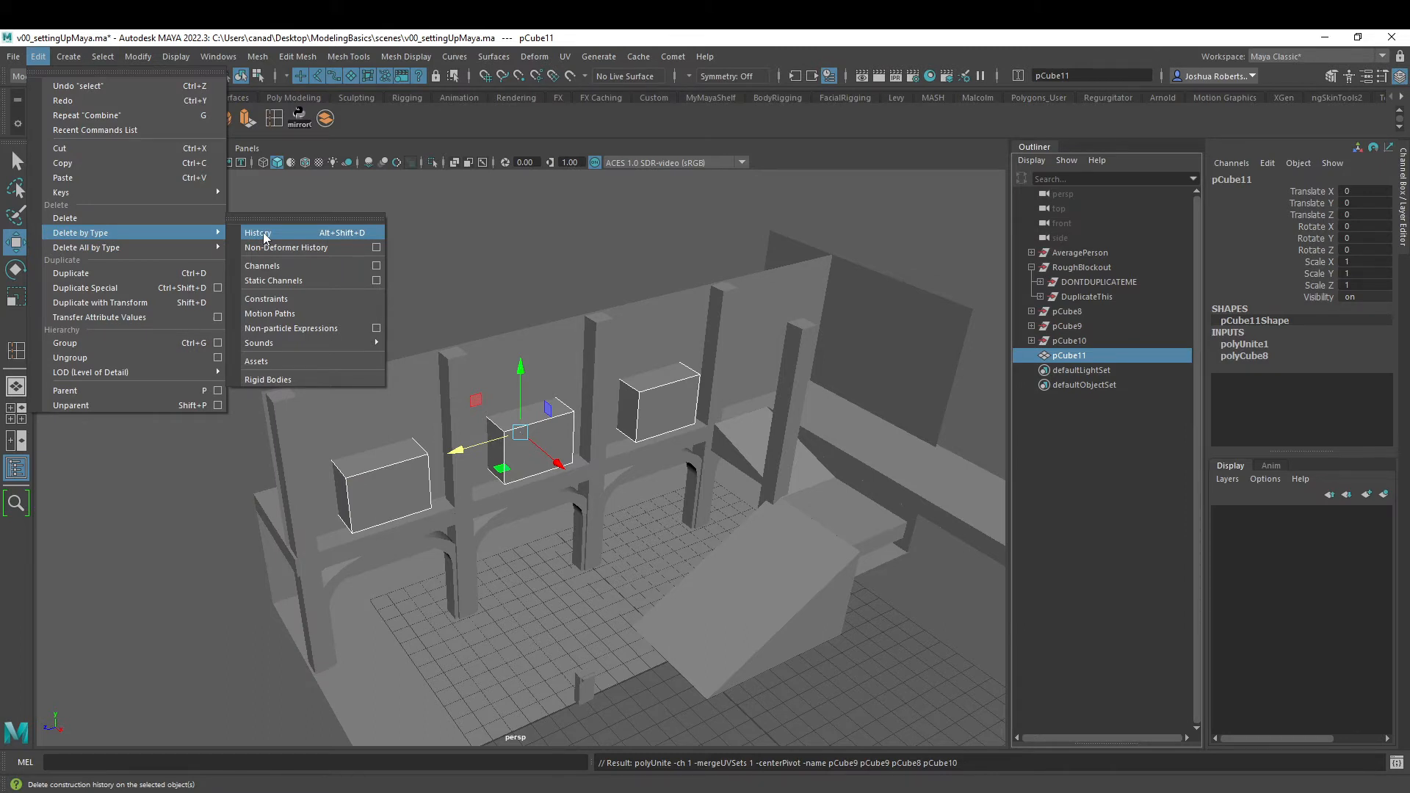
{"action": "left_click", "coordinate": [265, 238], "text": "ctrl+shift"}
{"action": "key", "text": "Escape"}
{"action": "key", "text": "Escape"}
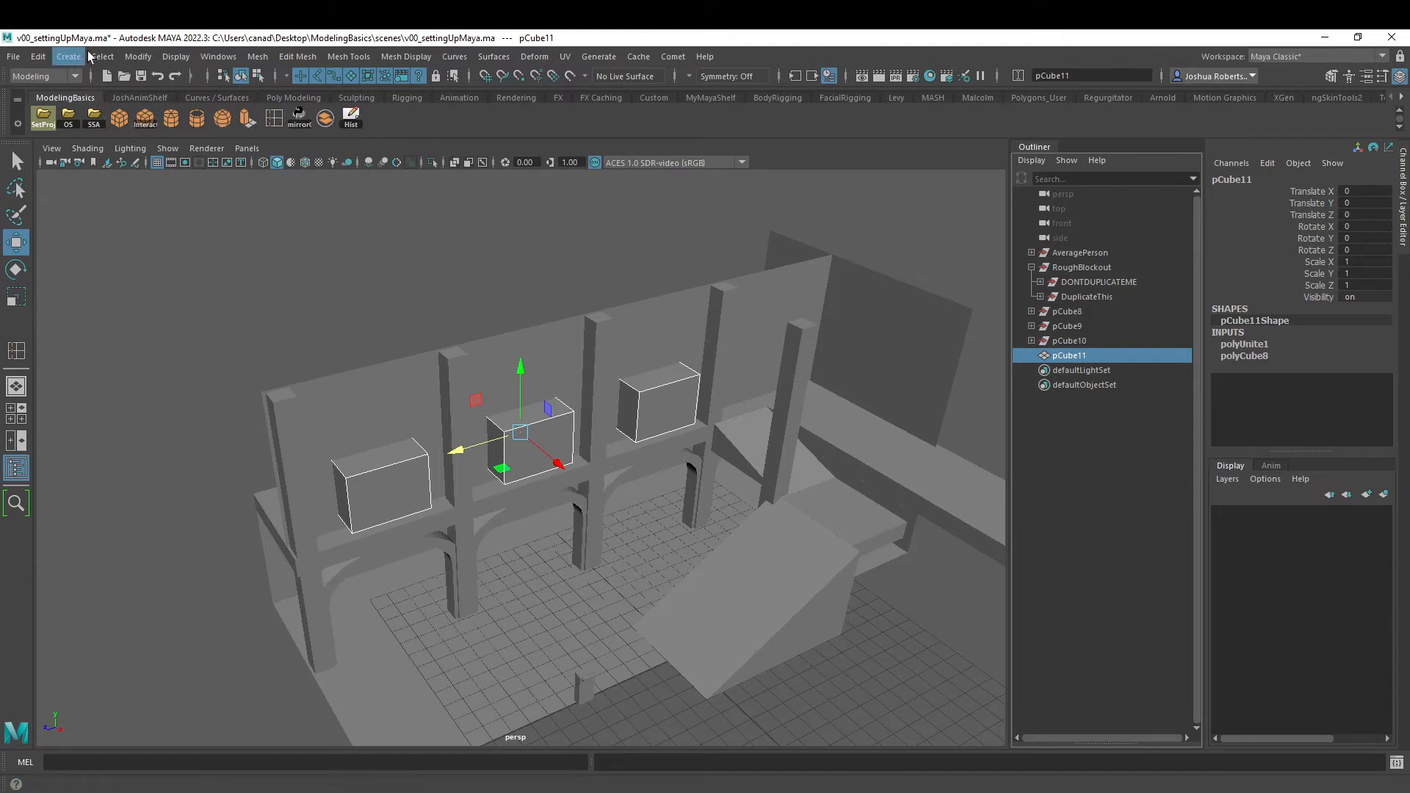
- Delete the combined mesh's history as a test, undo it and inspect its polyCube8 input attributes
{"action": "left_click", "coordinate": [351, 116]}
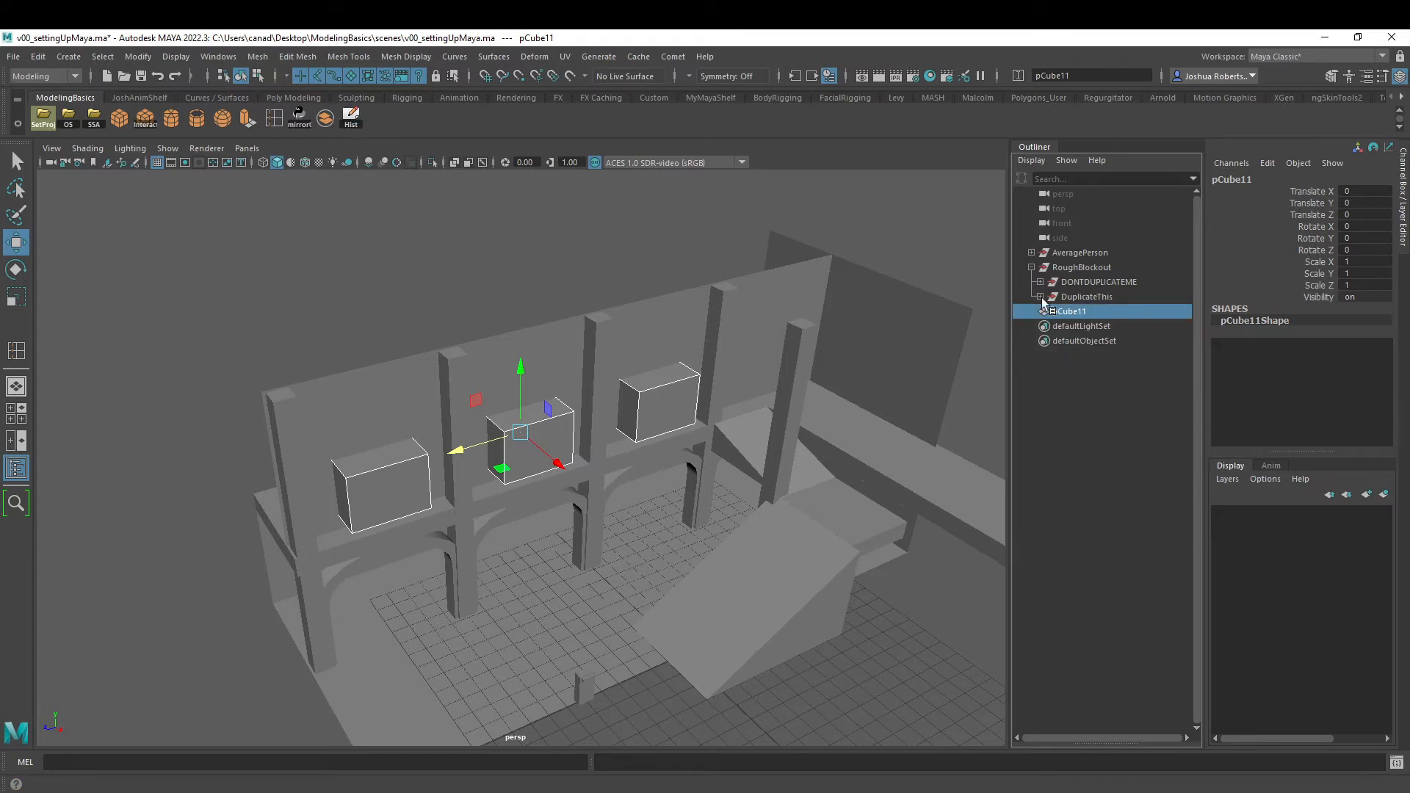
{"action": "key", "text": "ctrl+z"}
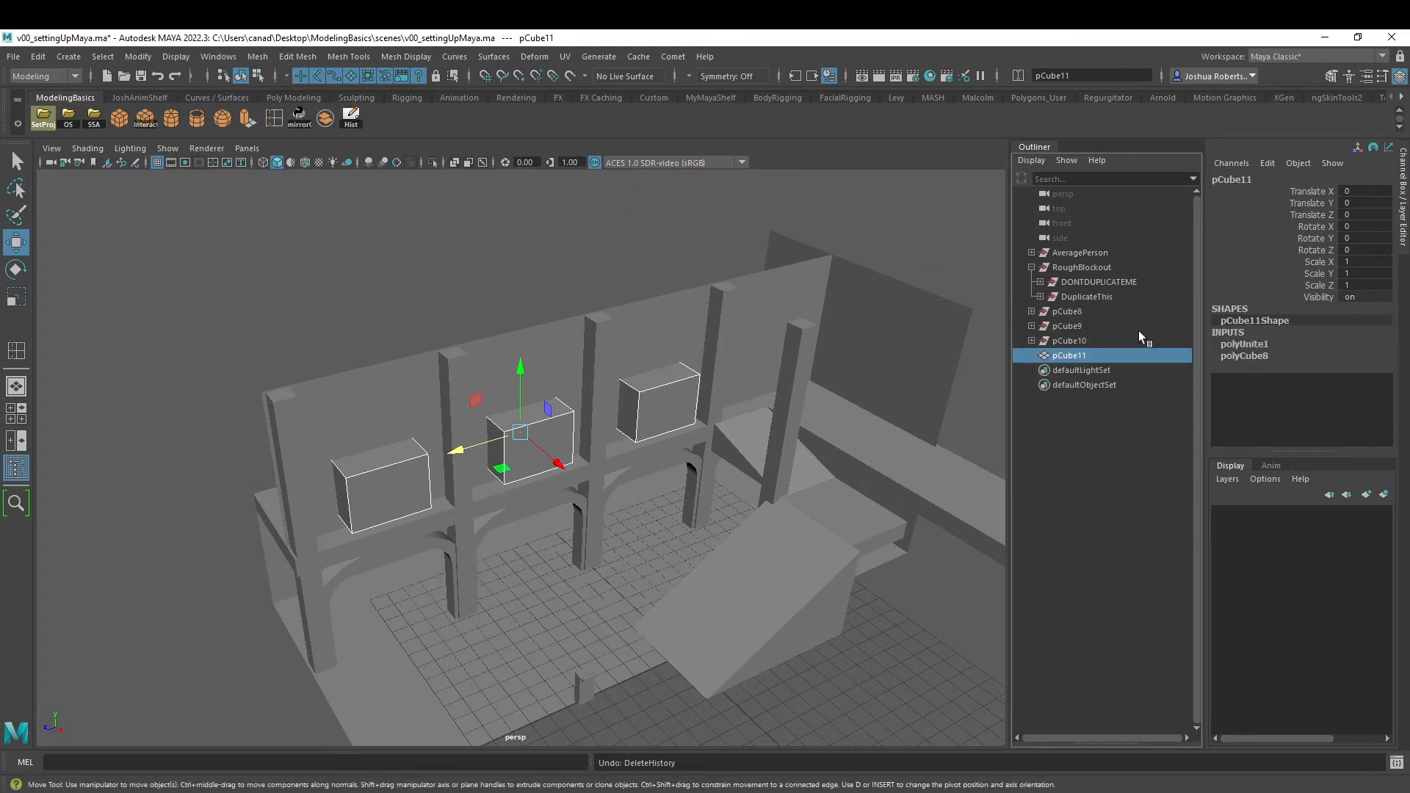
{"action": "left_click", "coordinate": [1246, 357]}
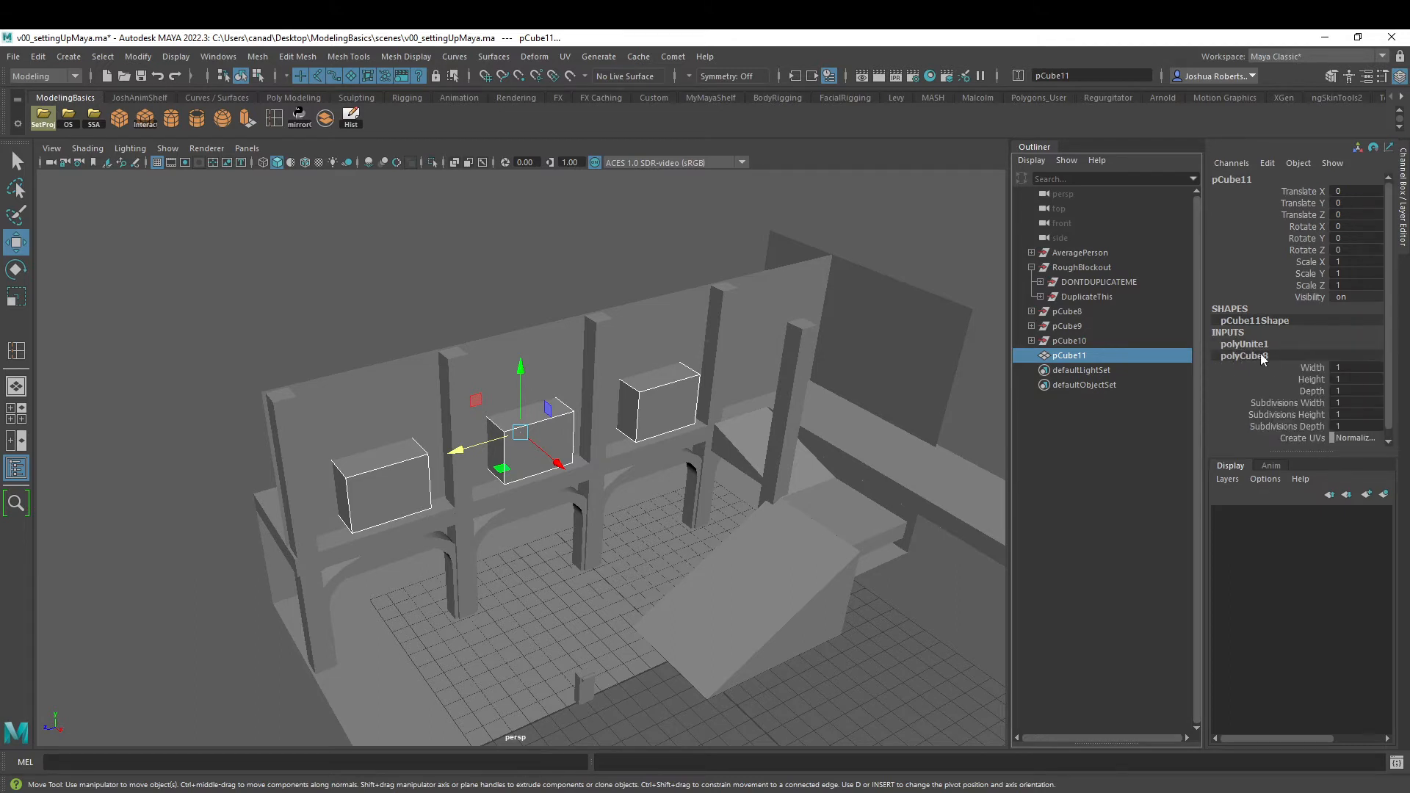
{"action": "double_click", "coordinate": [1249, 357]}
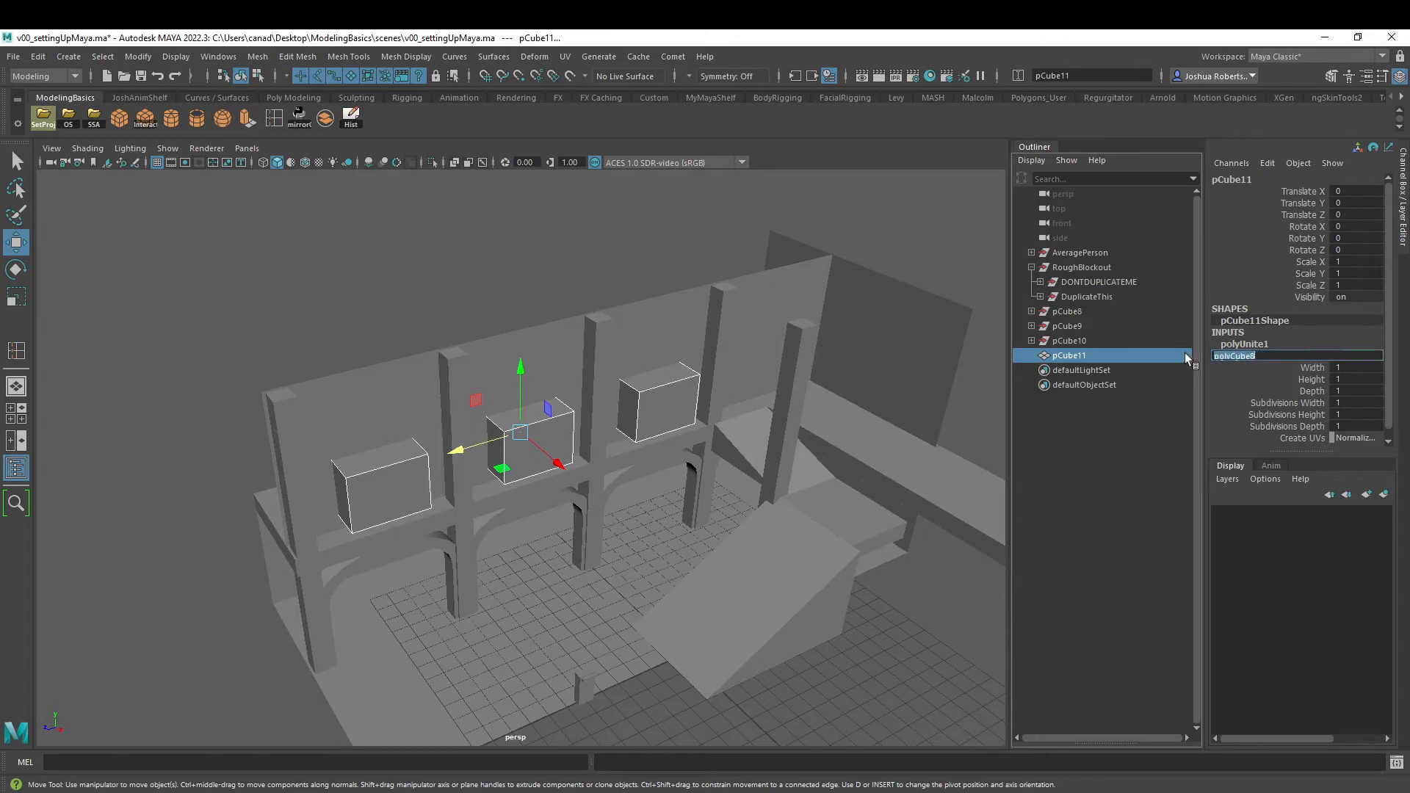
- Select the combined mesh pCube11 and delete its construction history
{"action": "left_click", "coordinate": [1070, 342]}
{"action": "left_click", "coordinate": [1072, 354]}
{"action": "left_click", "coordinate": [352, 116]}
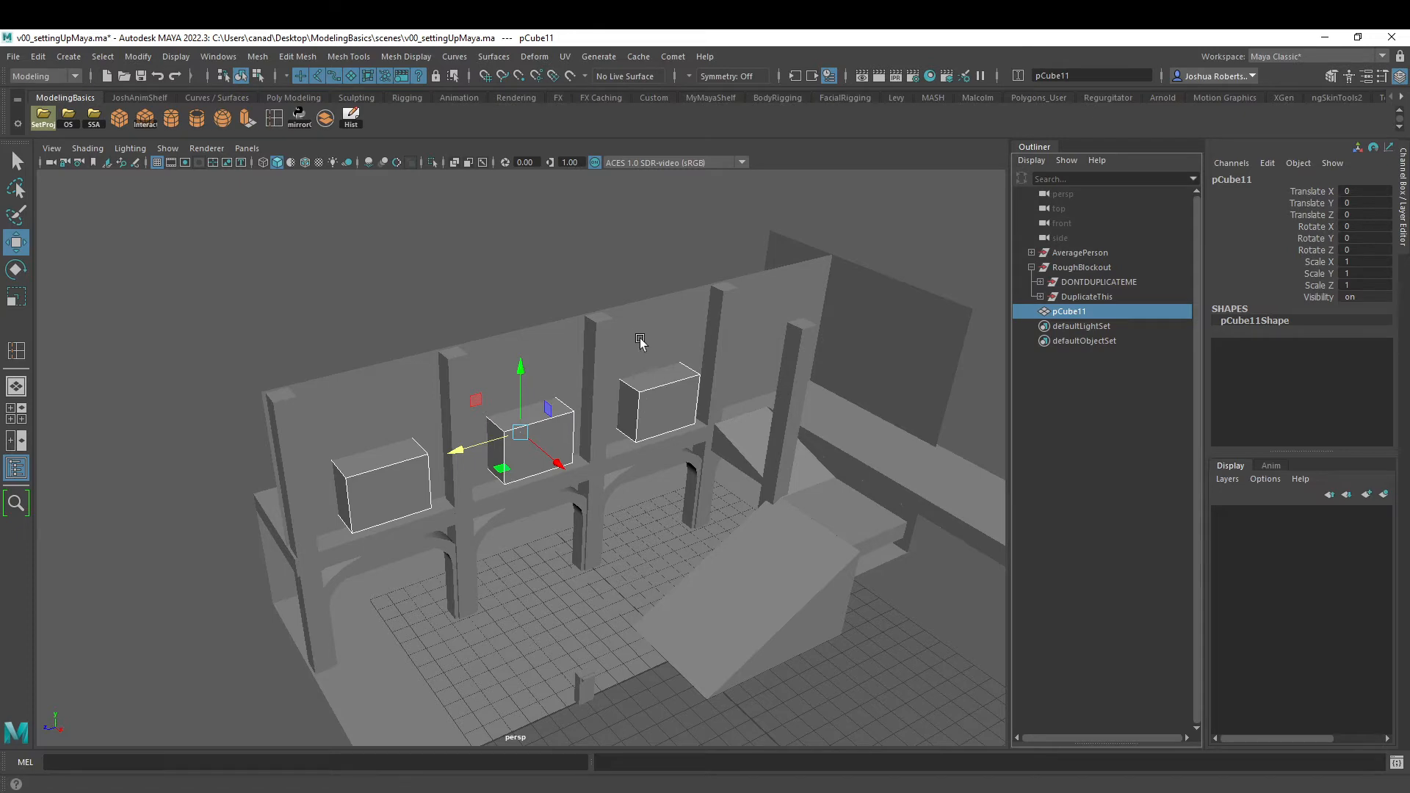
- Add the WallsFloor mesh to the selection and place the Boolean Difference command on the ModelingBasics shelf
{"action": "left_click", "coordinate": [614, 337]}
{"action": "left_click_drag", "start_coordinate": [610, 336], "coordinate": [693, 342], "text": "alt"}
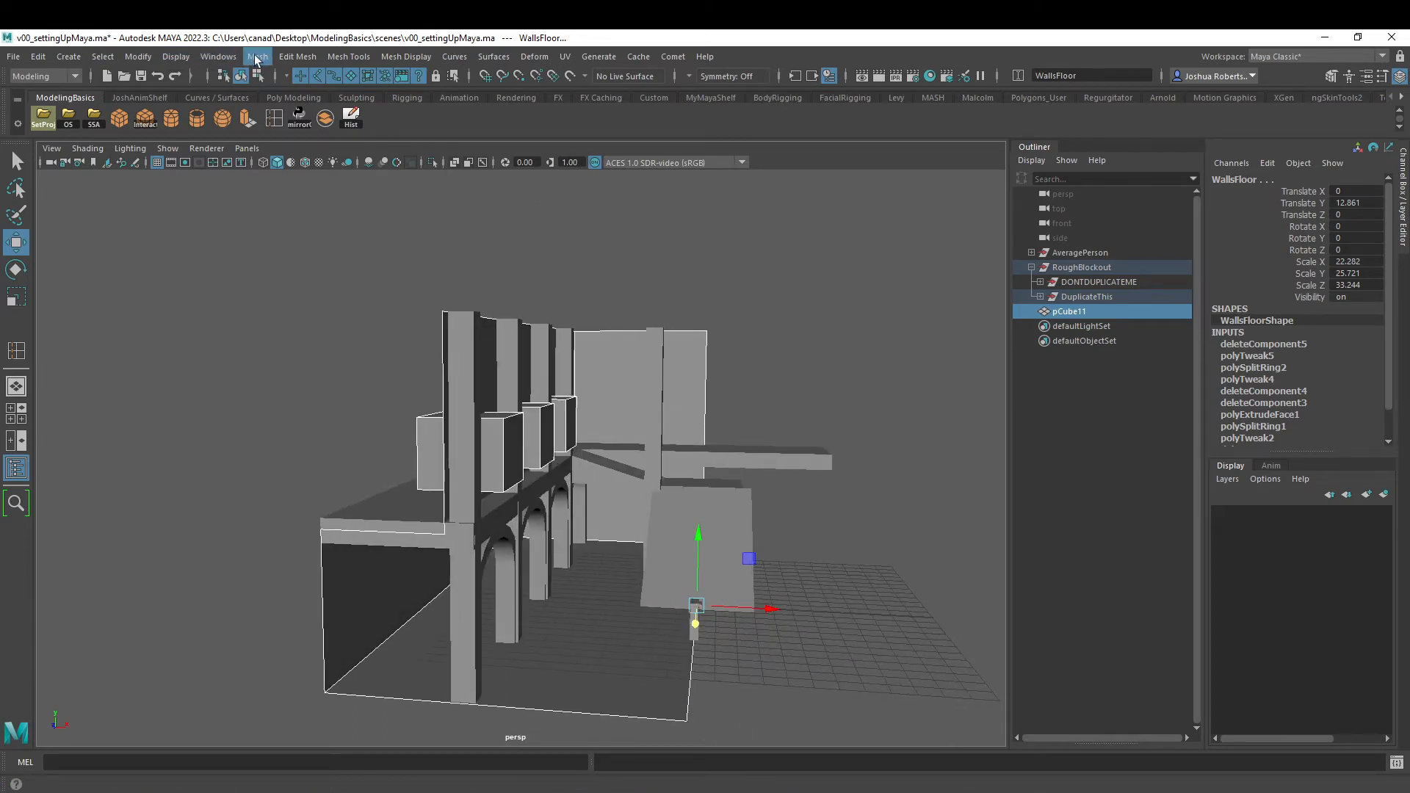
{"action": "left_click", "coordinate": [257, 58]}
{"action": "mouse_move", "coordinate": [274, 101]}
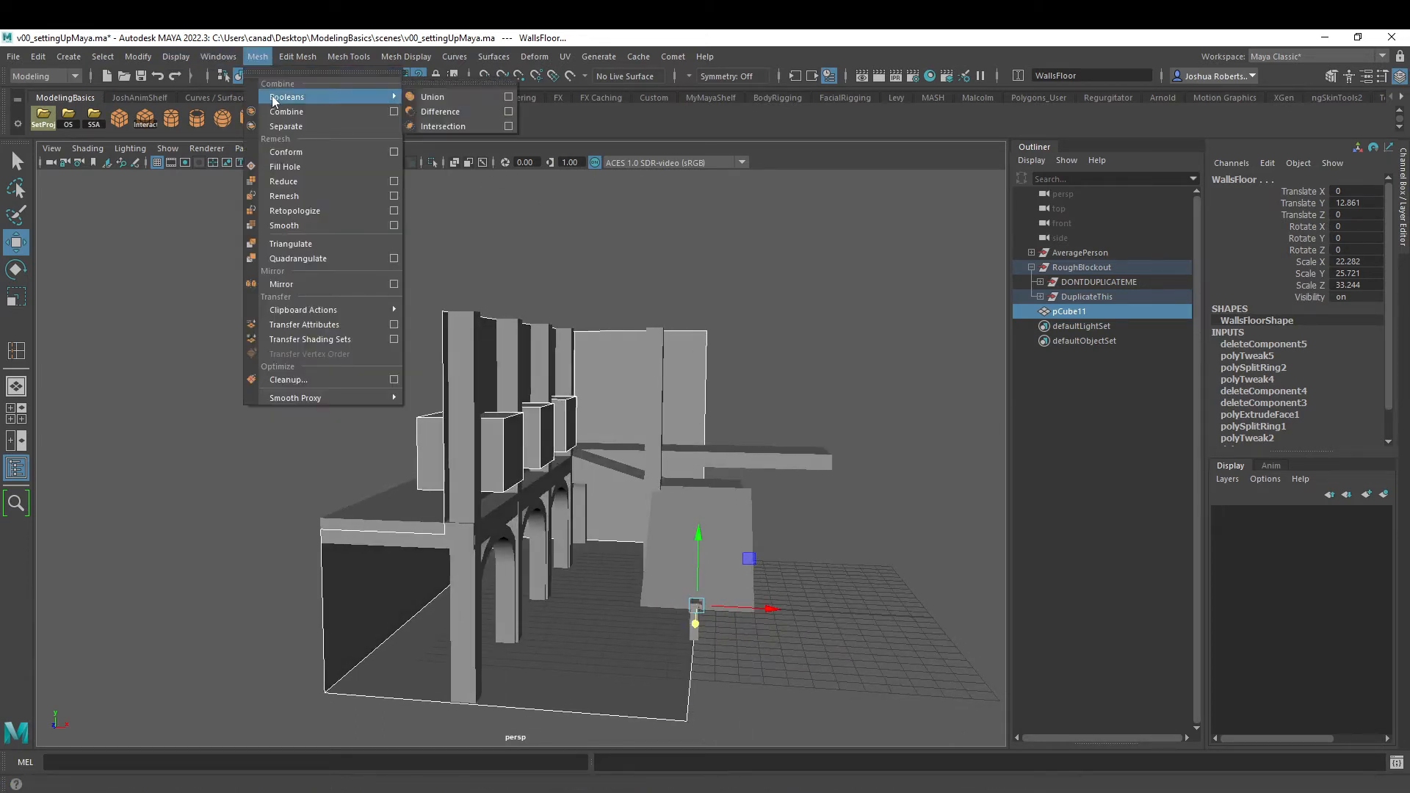
{"action": "left_click", "coordinate": [441, 112], "text": "ctrl+shift"}
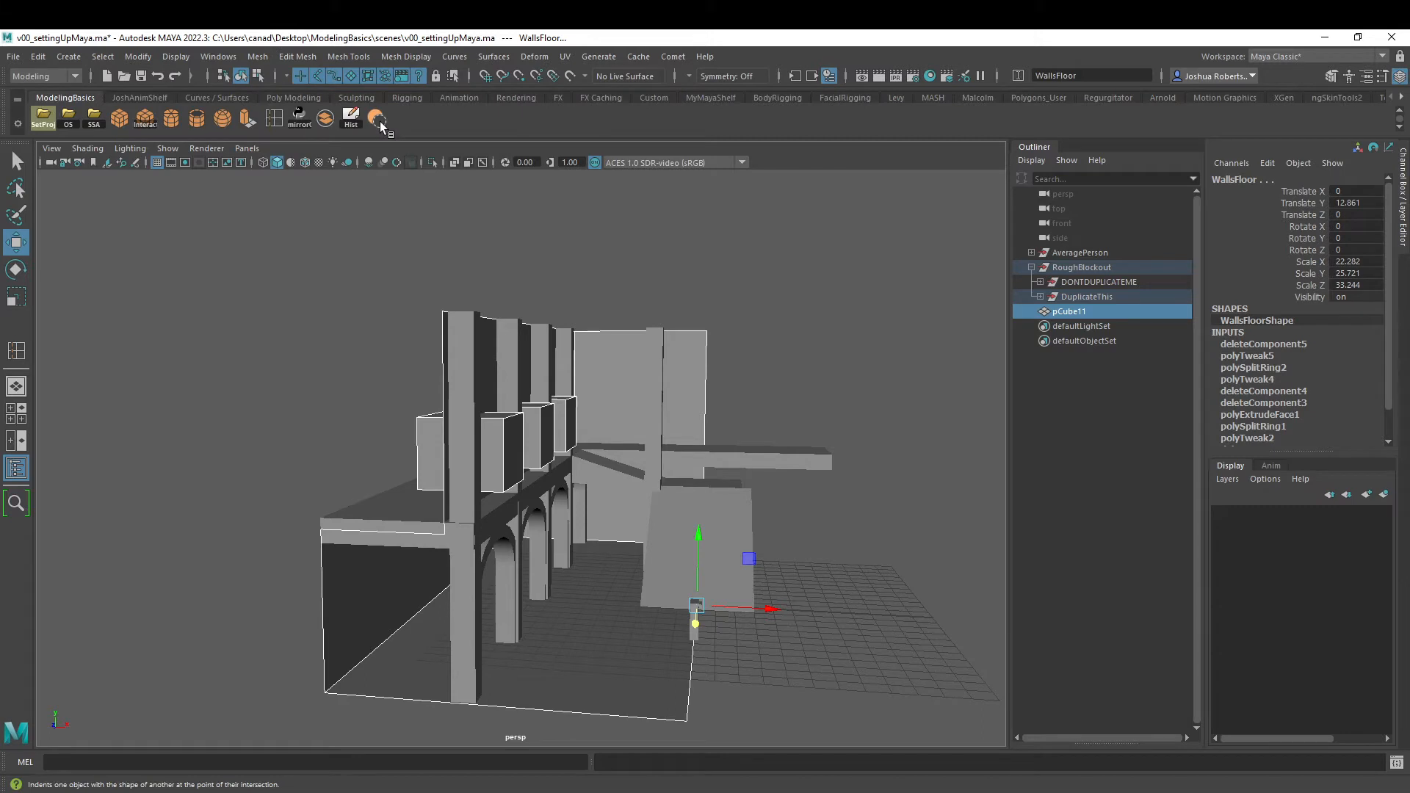
- Select WallsFloor first and the combined cubes second, and cut window openings with a Boolean Difference
{"action": "left_click_drag", "start_coordinate": [558, 242], "coordinate": [494, 264], "text": "alt"}
{"action": "left_click", "coordinate": [424, 360]}
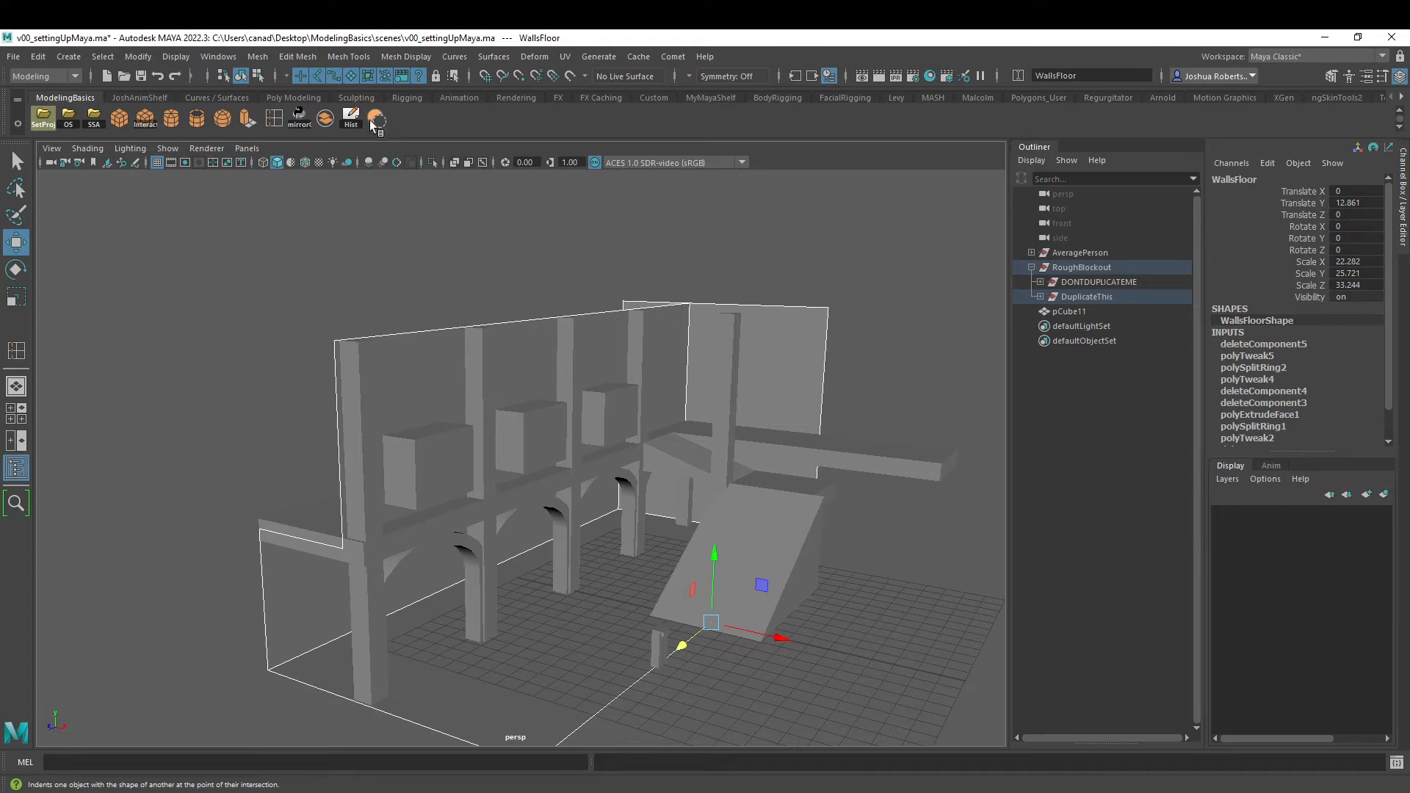
{"action": "left_click", "coordinate": [435, 453]}
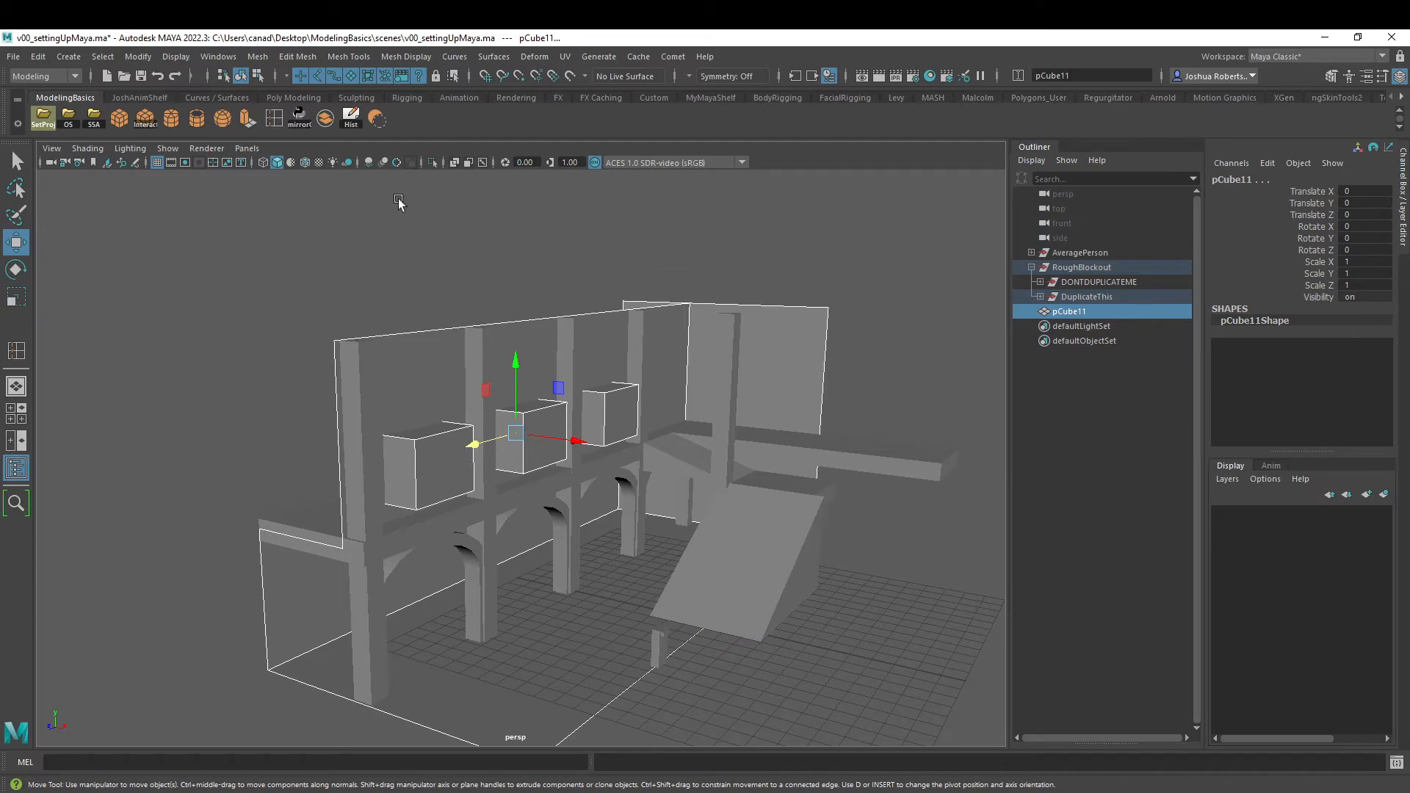
{"action": "left_click", "coordinate": [377, 118]}
- Examine the three window openings from both sides of the wall, checking its face and clearing the selection
{"action": "left_click_drag", "start_coordinate": [394, 362], "coordinate": [661, 362], "text": "alt"}
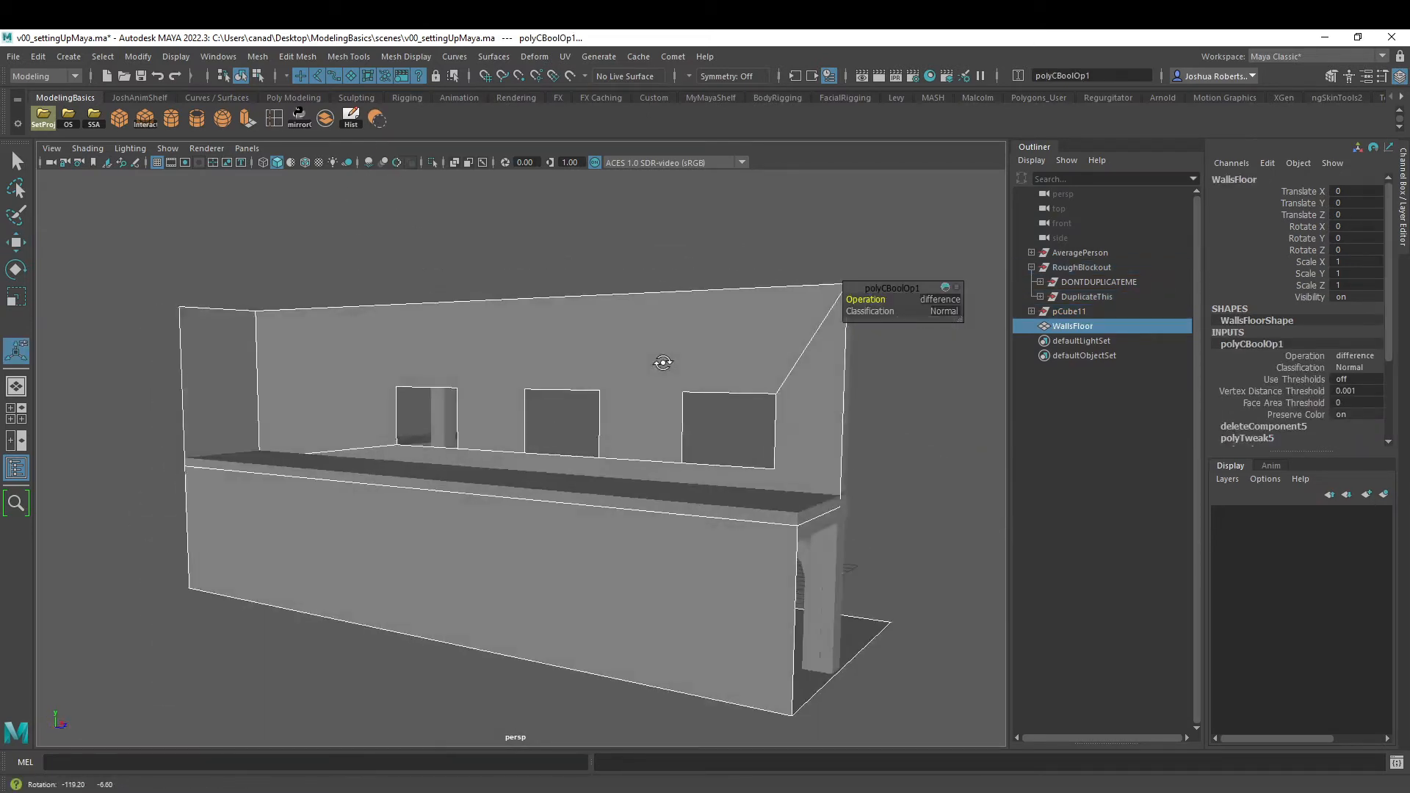
{"action": "left_click_drag", "start_coordinate": [729, 406], "coordinate": [431, 340], "text": "alt"}
{"action": "right_click_drag", "start_coordinate": [415, 343], "coordinate": [480, 330]}
{"action": "right_click_drag", "start_coordinate": [439, 331], "coordinate": [438, 367]}
{"action": "left_click", "coordinate": [436, 361]}
{"action": "left_click_drag", "start_coordinate": [344, 355], "coordinate": [434, 341], "text": "alt"}
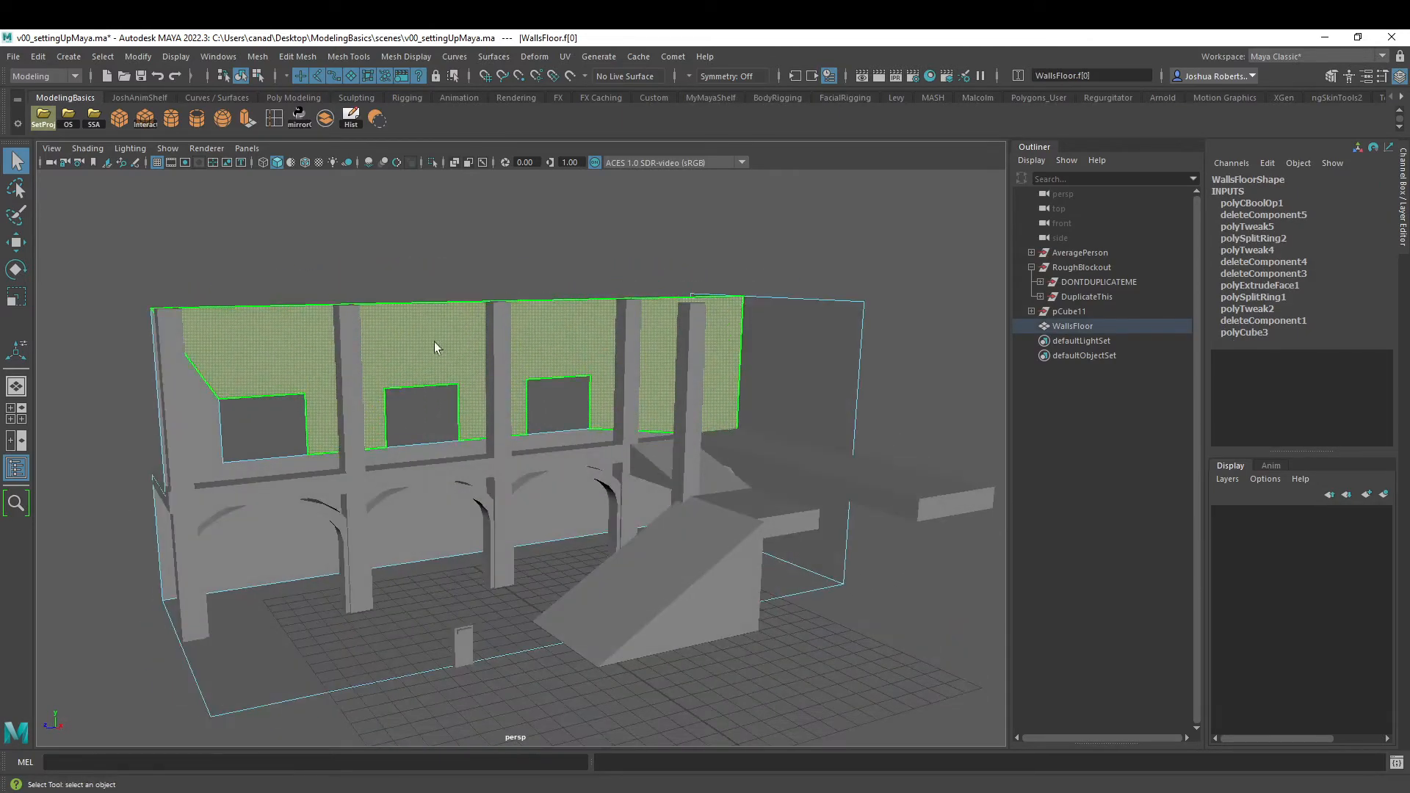
{"action": "right_click_drag", "start_coordinate": [411, 340], "coordinate": [457, 312]}
{"action": "left_click", "coordinate": [404, 400]}
{"action": "left_click_drag", "start_coordinate": [394, 406], "coordinate": [423, 400], "text": "alt"}
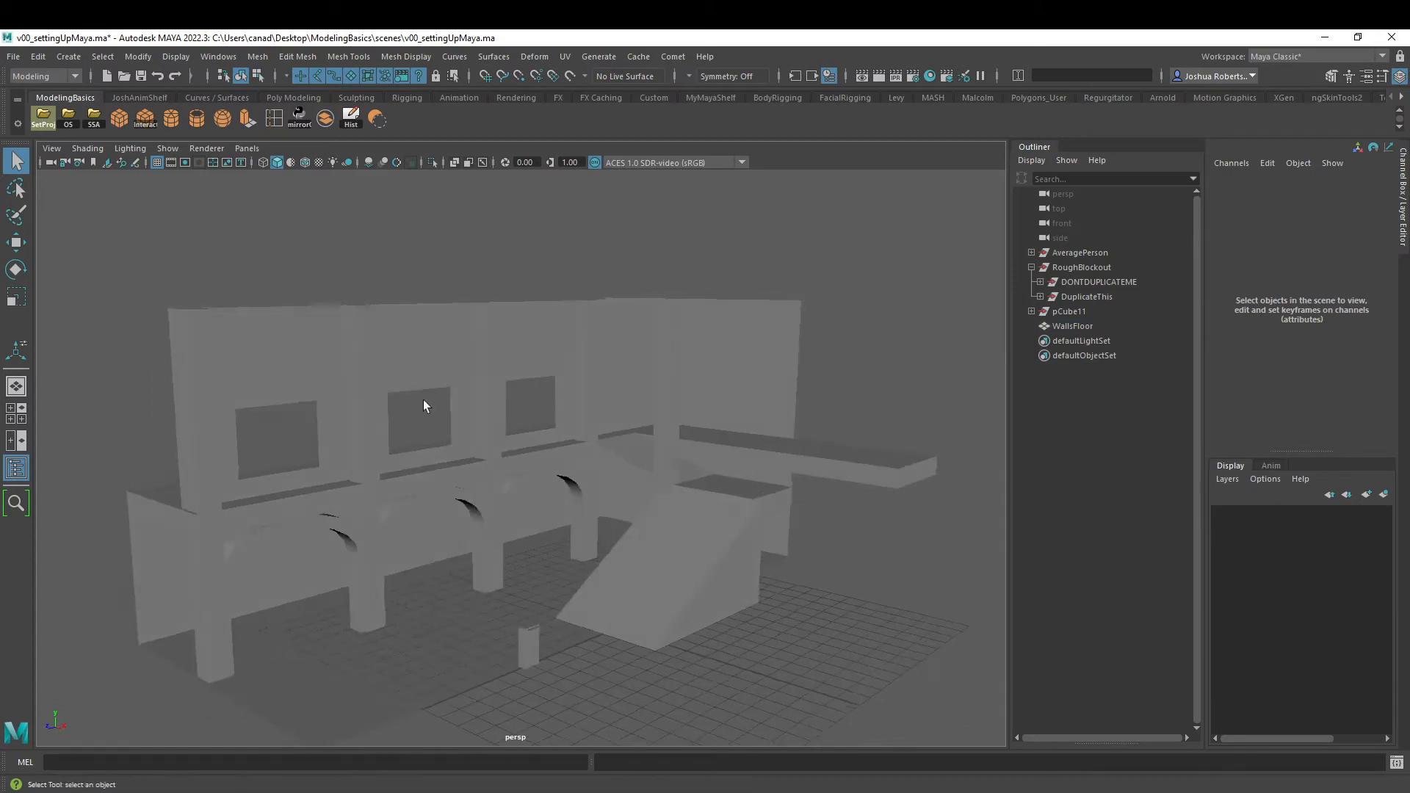
- Check what remains in the pCube11 group and delete the construction history of the WallsFloor mesh
{"action": "middle_click_drag", "start_coordinate": [486, 398], "coordinate": [455, 334], "text": "alt"}
{"action": "left_click_drag", "start_coordinate": [348, 429], "coordinate": [382, 303], "text": "alt"}
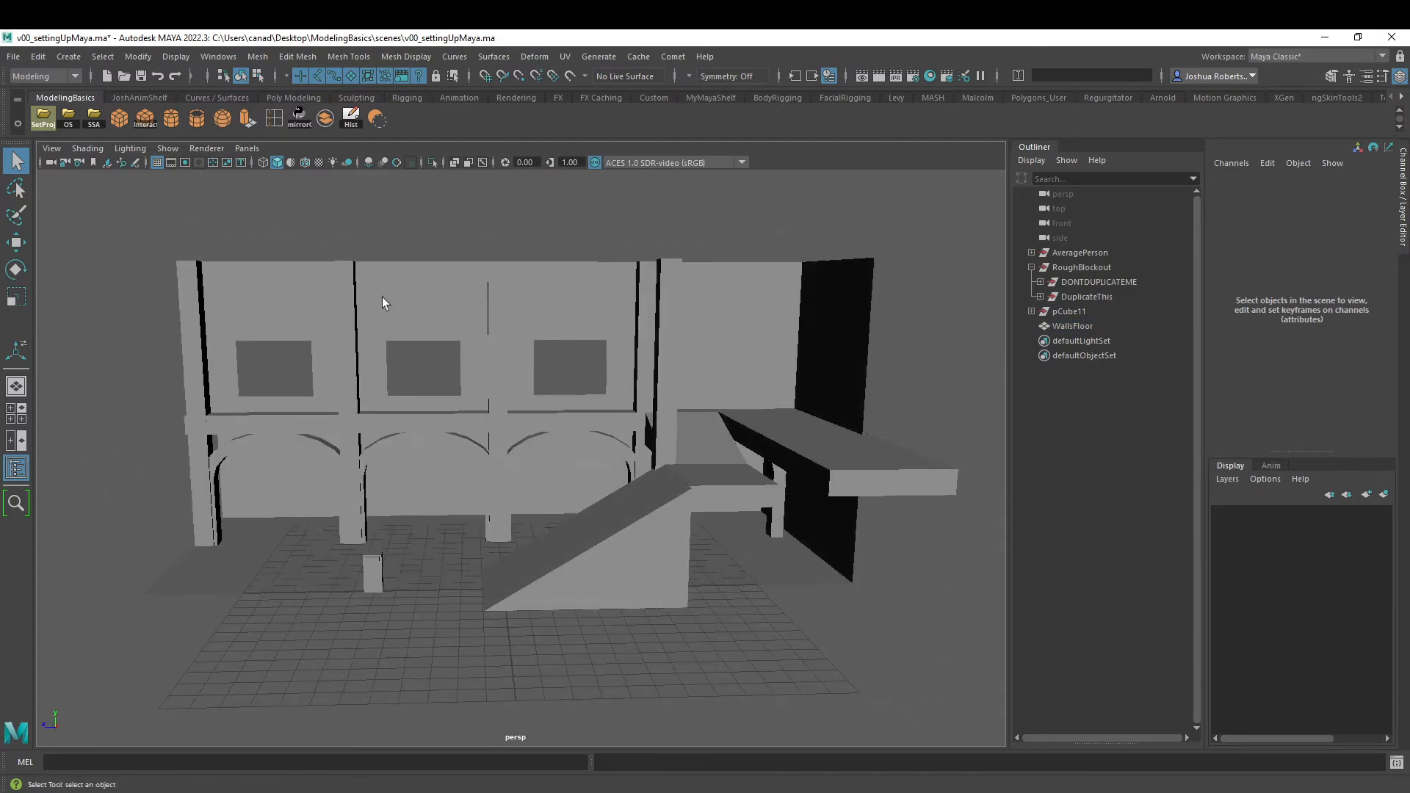
{"action": "left_click", "coordinate": [1032, 311]}
{"action": "left_click", "coordinate": [1068, 339]}
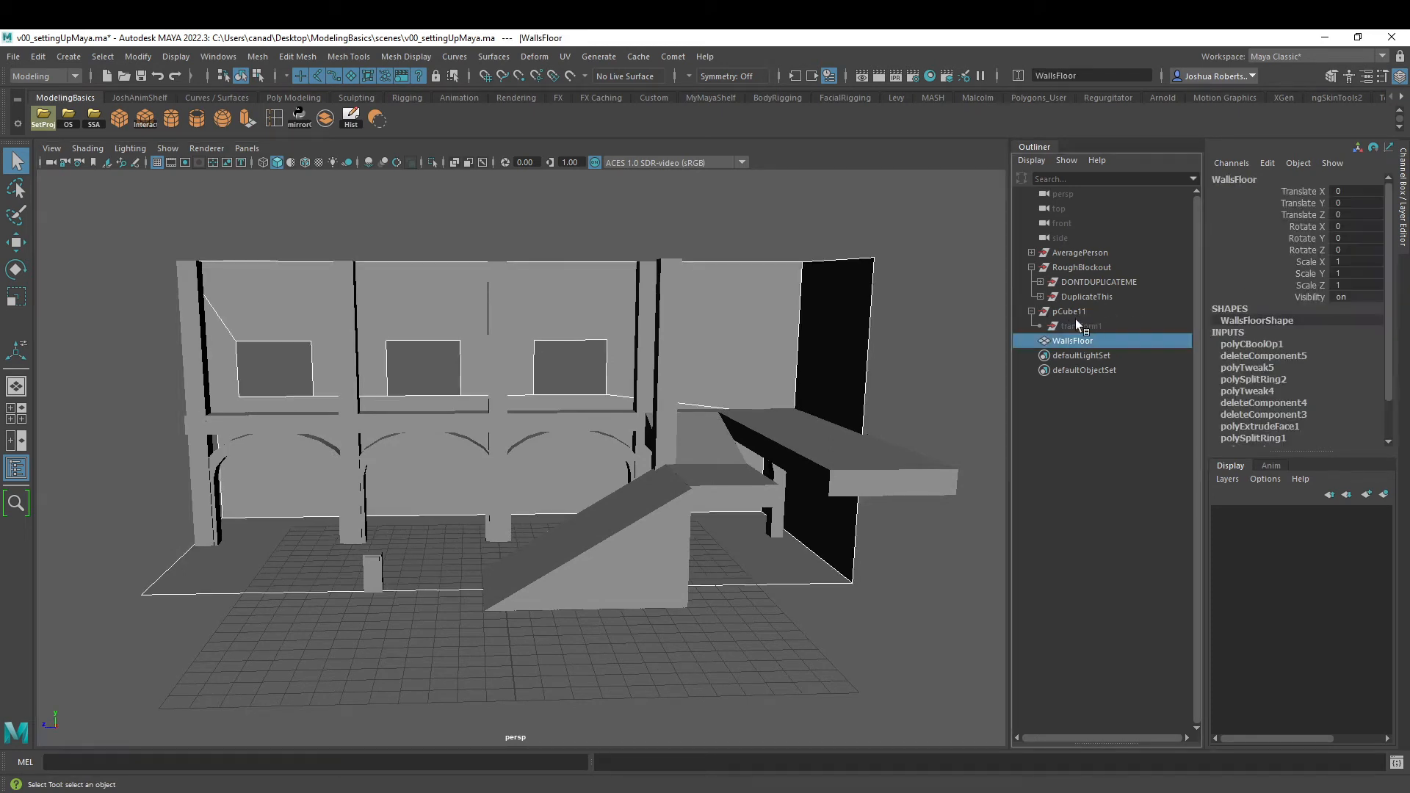
{"action": "scroll", "coordinate": [1243, 348], "scroll_direction": "down", "scroll_amount": 2}
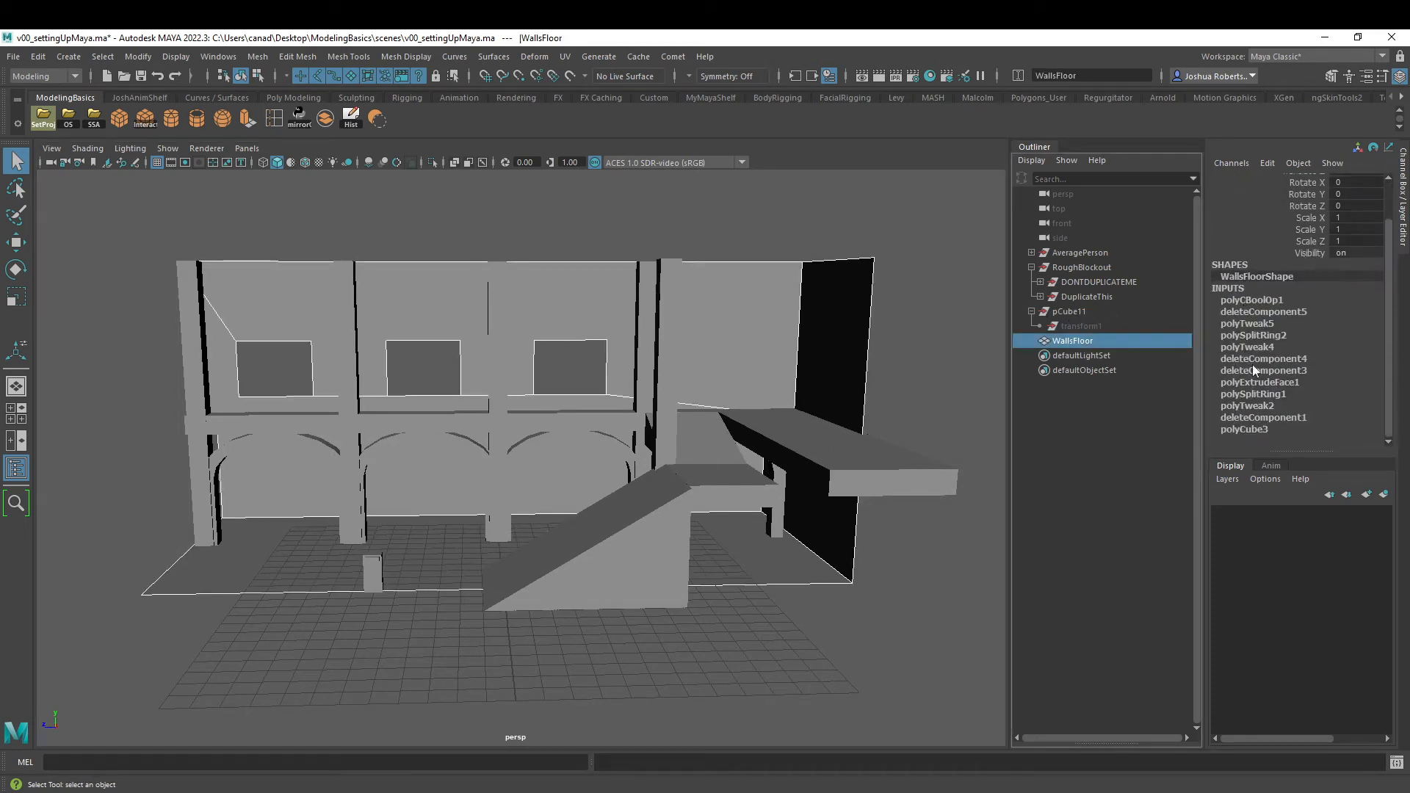
{"action": "left_click", "coordinate": [351, 120]}
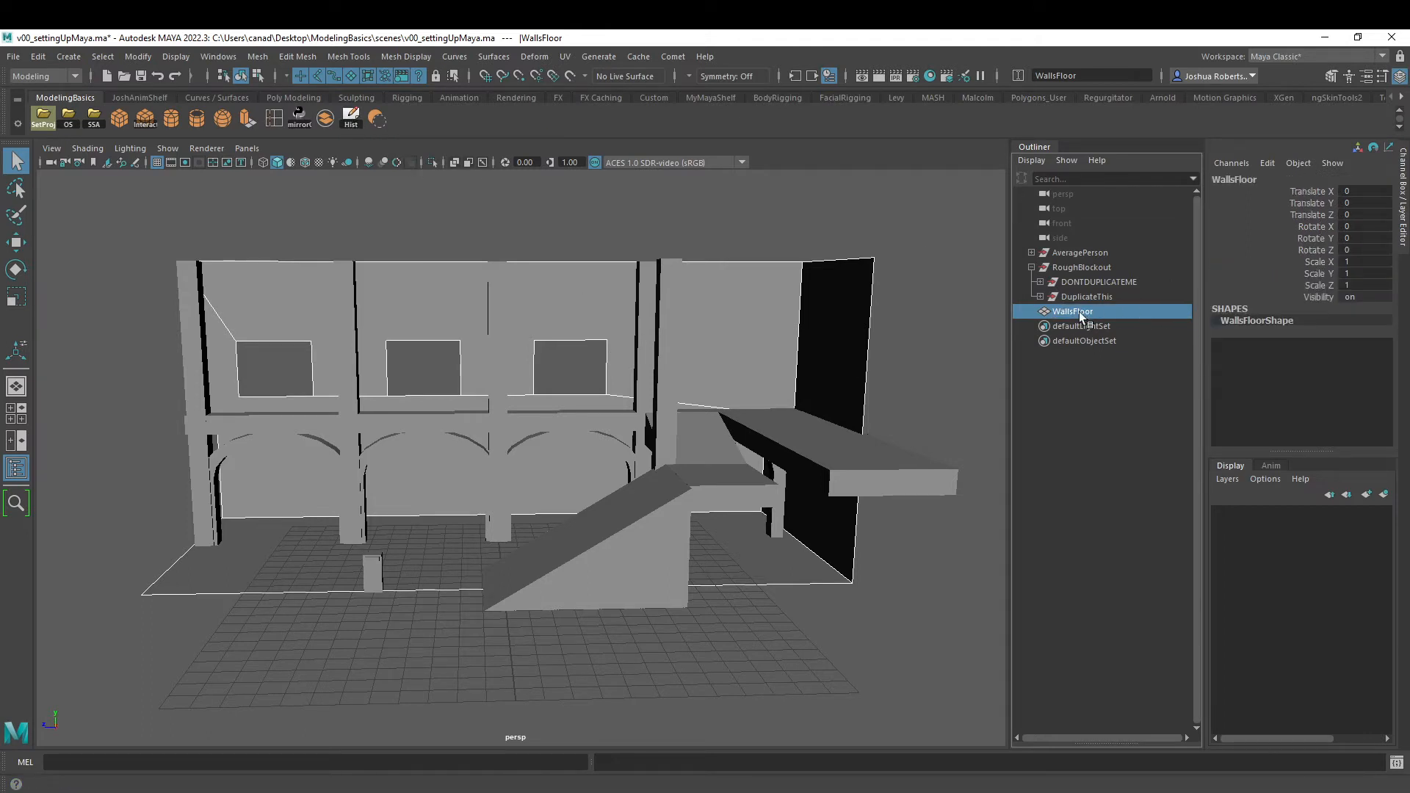
- Check the upper floor, ramp and arches for leftover inputs and delete the construction history of the blockout geometry
{"action": "left_click_drag", "start_coordinate": [559, 429], "coordinate": [632, 288], "text": "alt"}
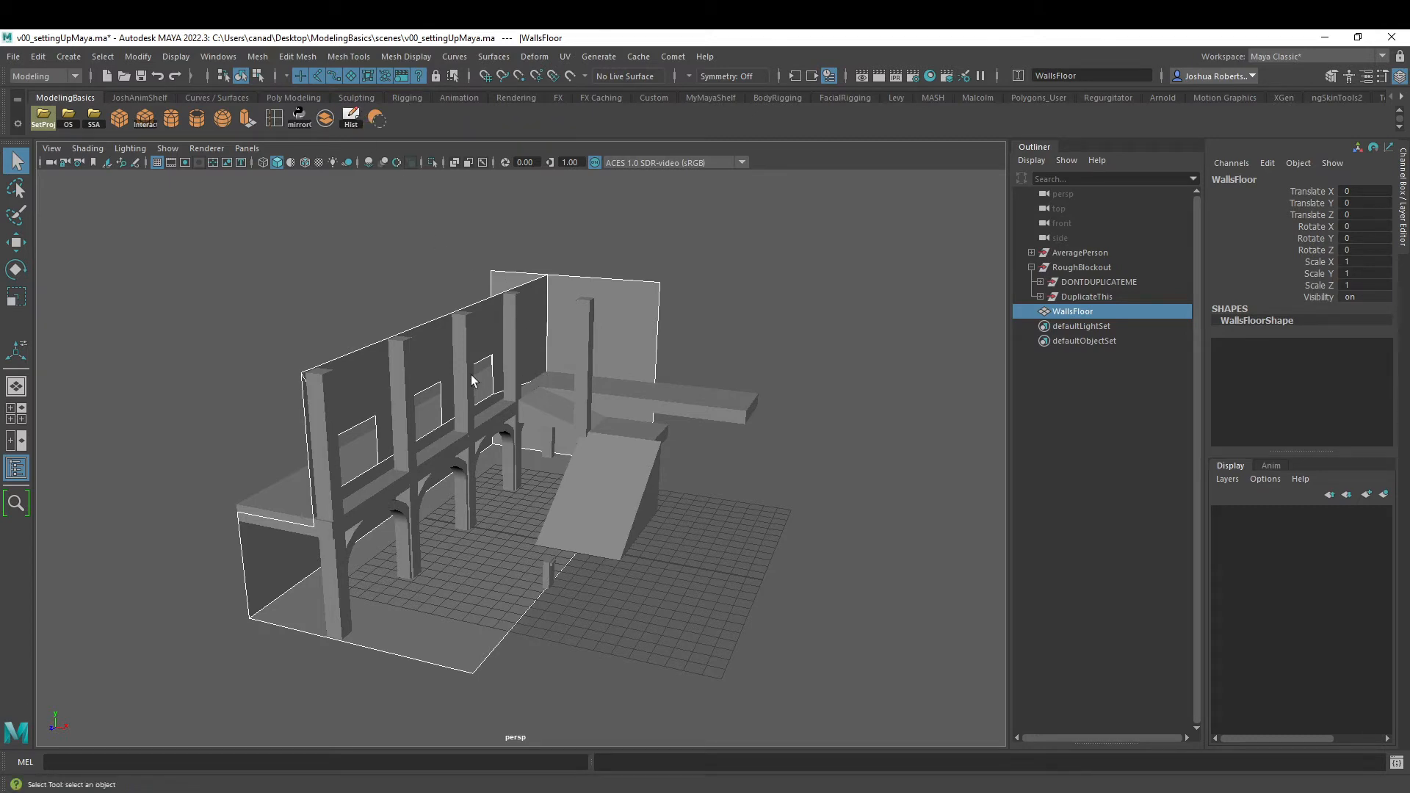
{"action": "left_click_drag", "start_coordinate": [472, 380], "coordinate": [529, 353], "text": "alt"}
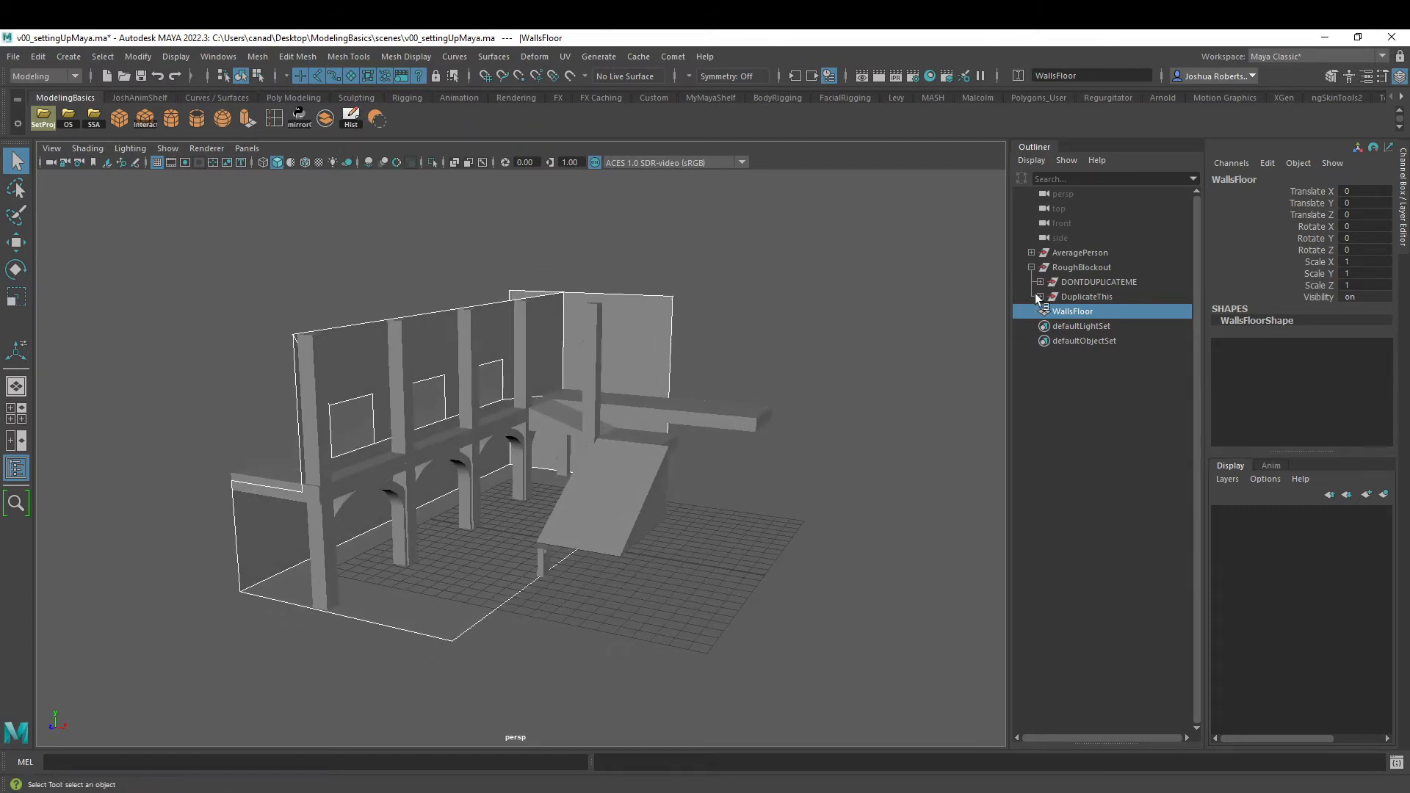
{"action": "left_click", "coordinate": [589, 351]}
{"action": "left_click", "coordinate": [658, 429]}
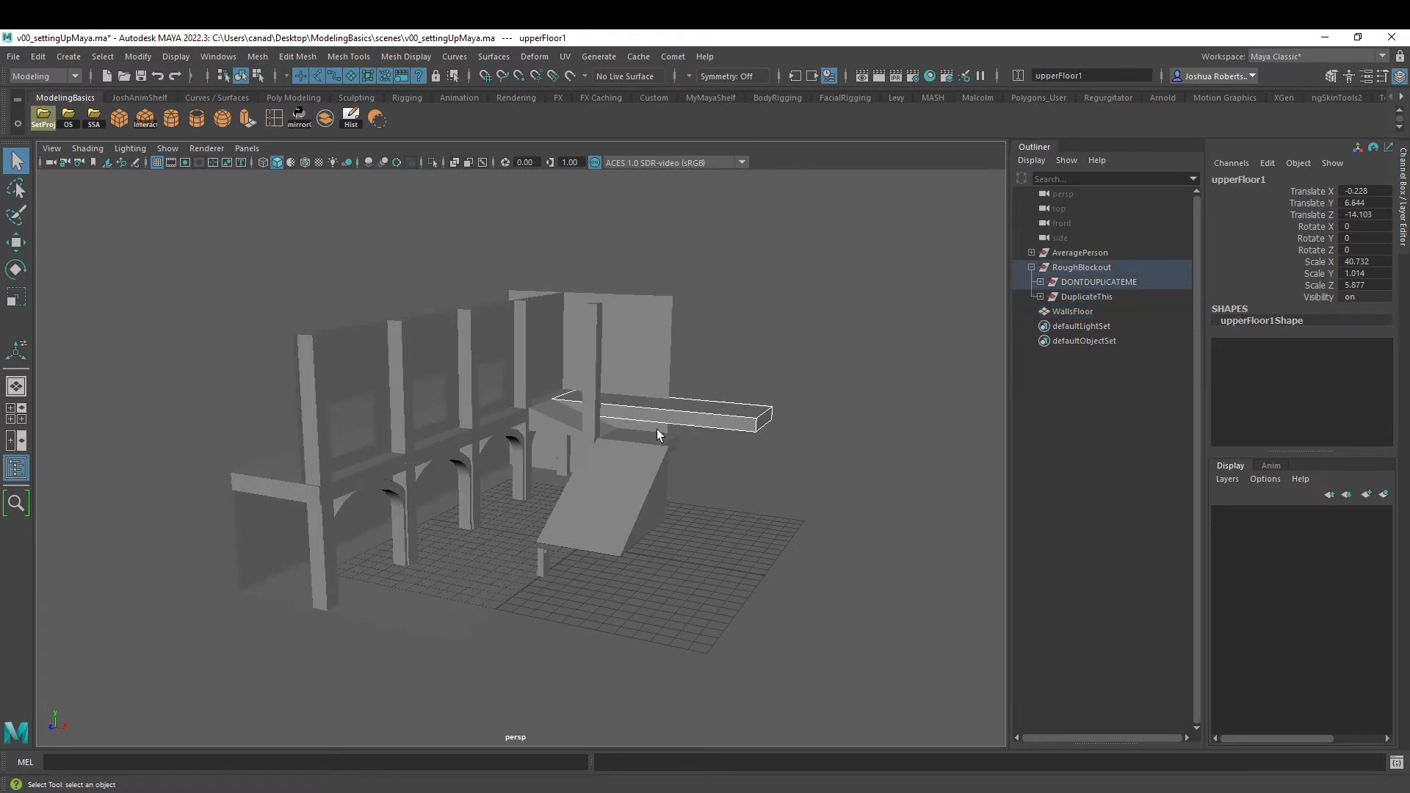
{"action": "left_click", "coordinate": [640, 470]}
{"action": "left_click", "coordinate": [473, 476]}
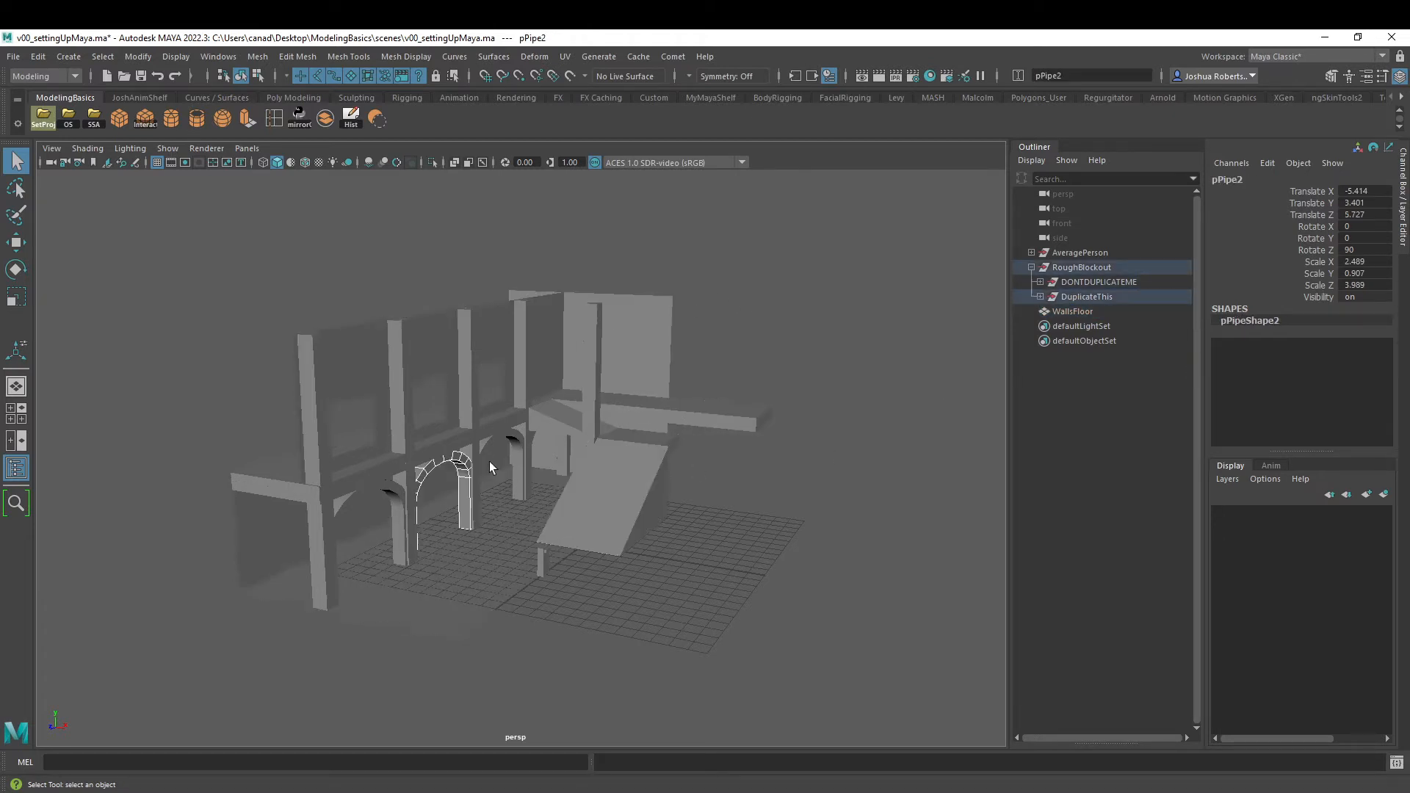
{"action": "left_click", "coordinate": [406, 492]}
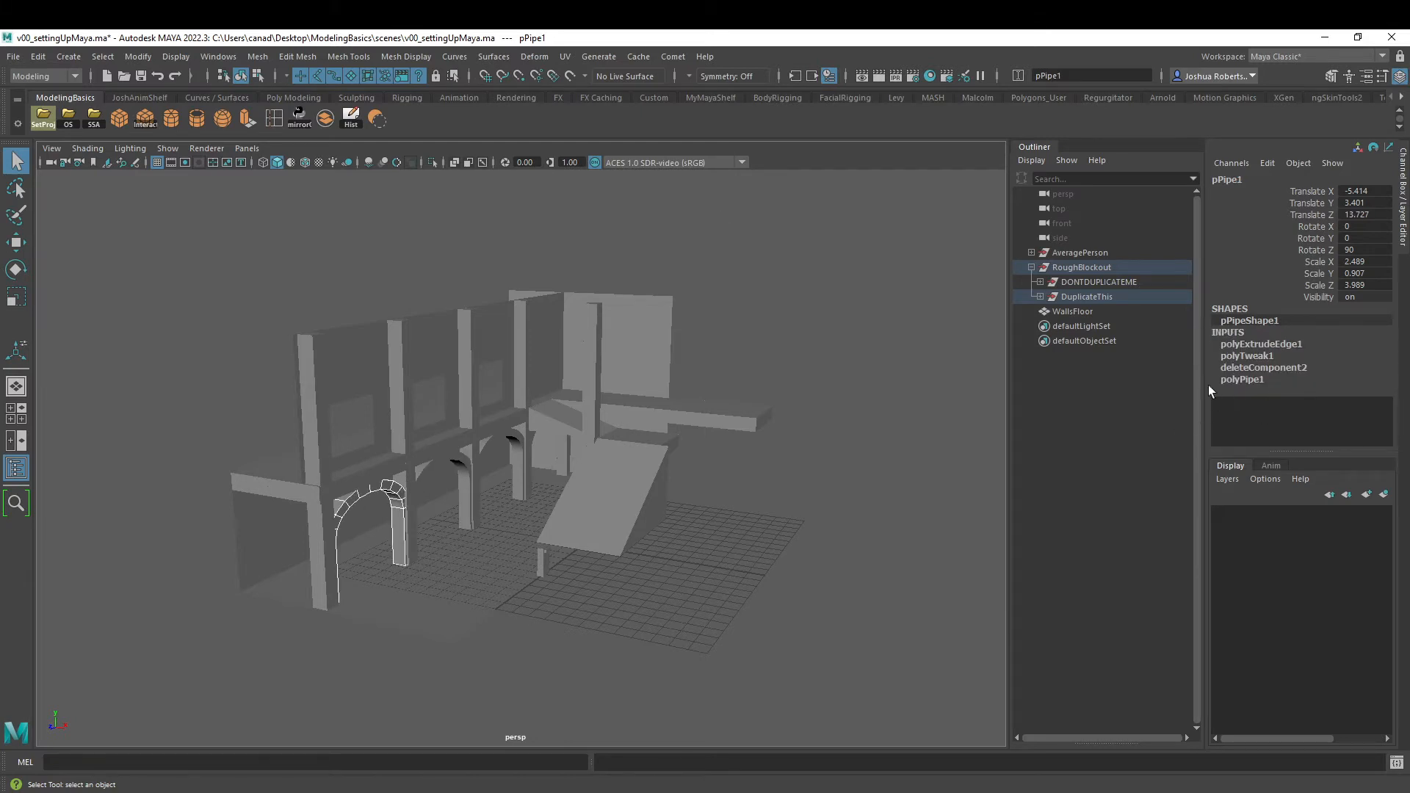
{"action": "left_click", "coordinate": [351, 116]}
{"action": "left_click_drag", "start_coordinate": [956, 222], "coordinate": [400, 558]}
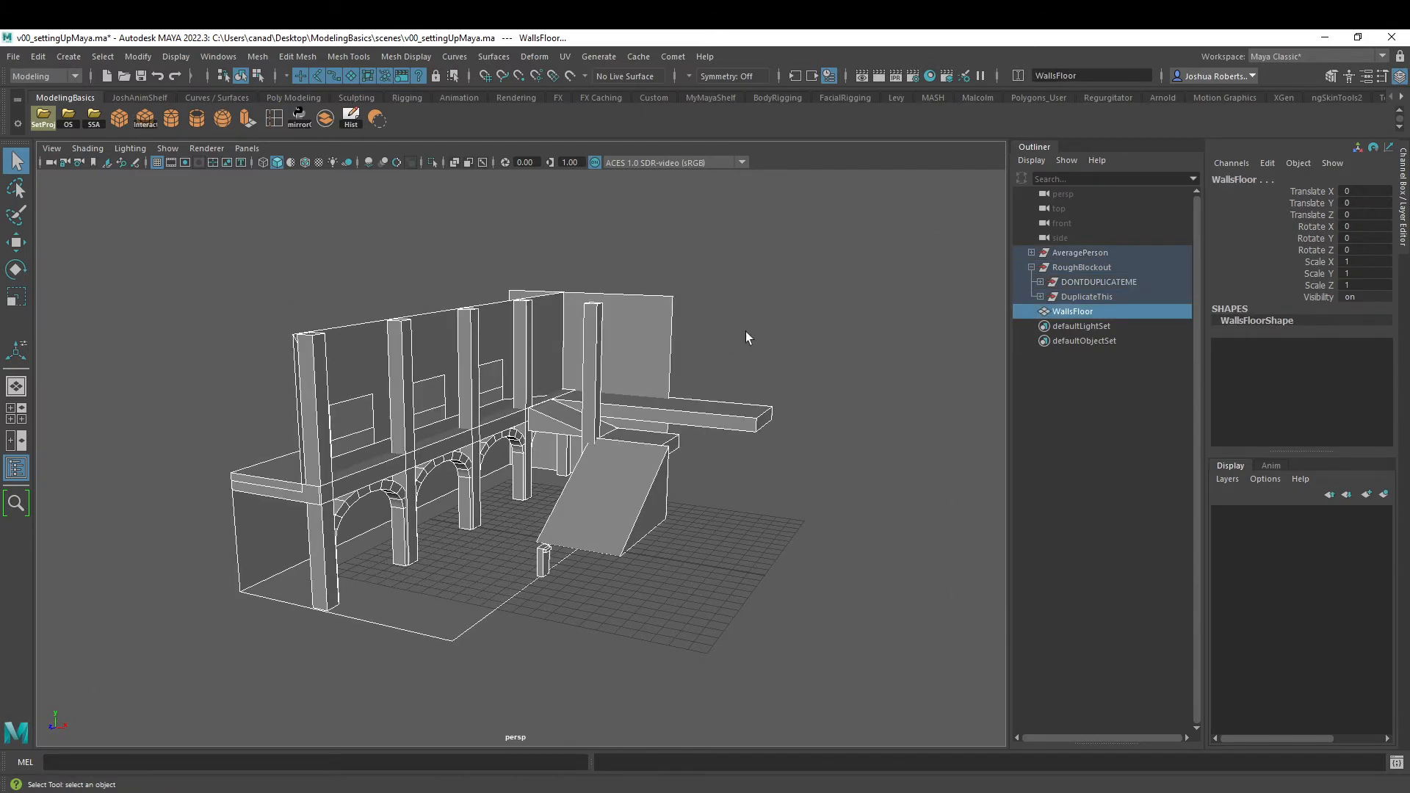
{"action": "left_click_drag", "start_coordinate": [840, 277], "coordinate": [573, 435]}
{"action": "left_click", "coordinate": [842, 309]}
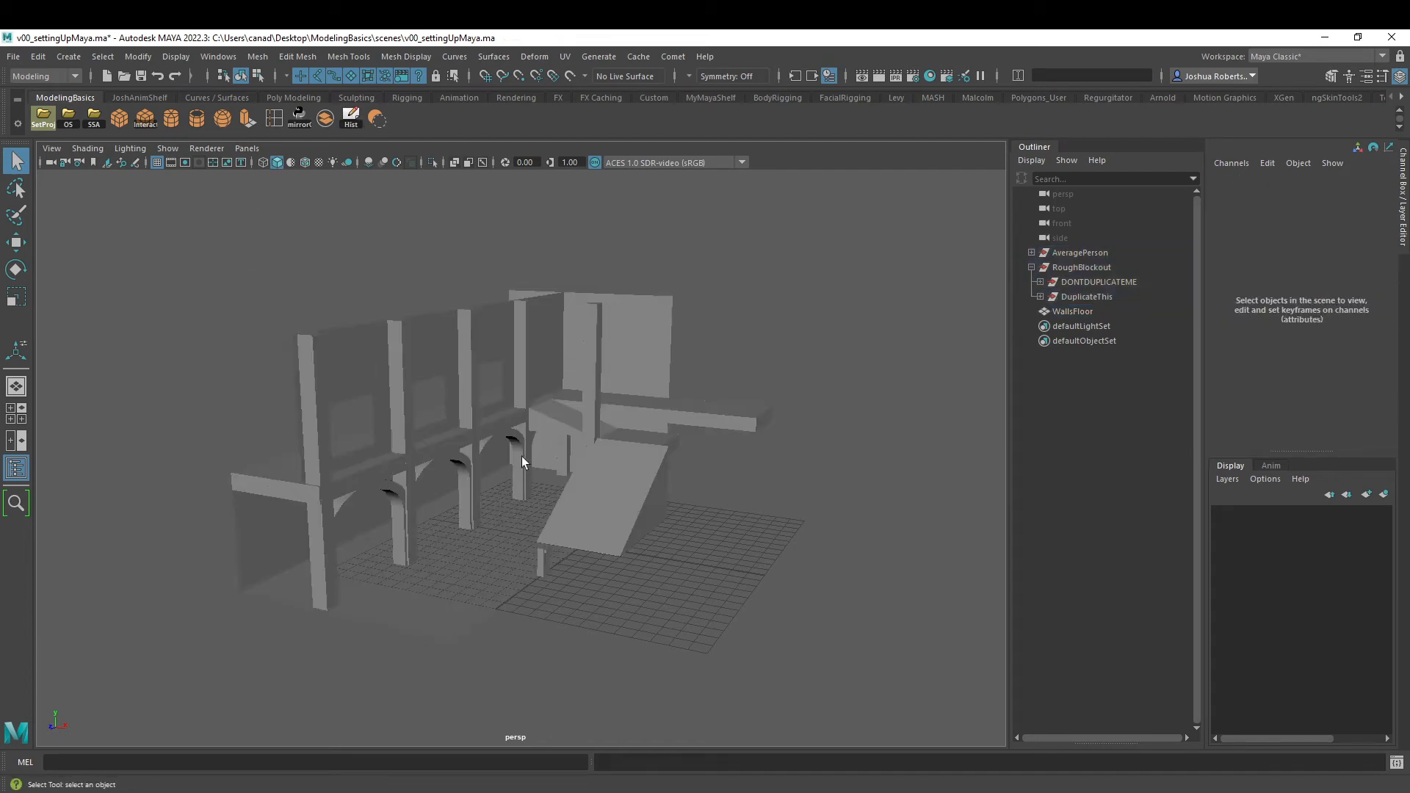
- Try mirroring the DuplicateThis group with the custom mirror shelf tool
{"action": "left_click_drag", "start_coordinate": [523, 461], "coordinate": [607, 444], "text": "alt"}
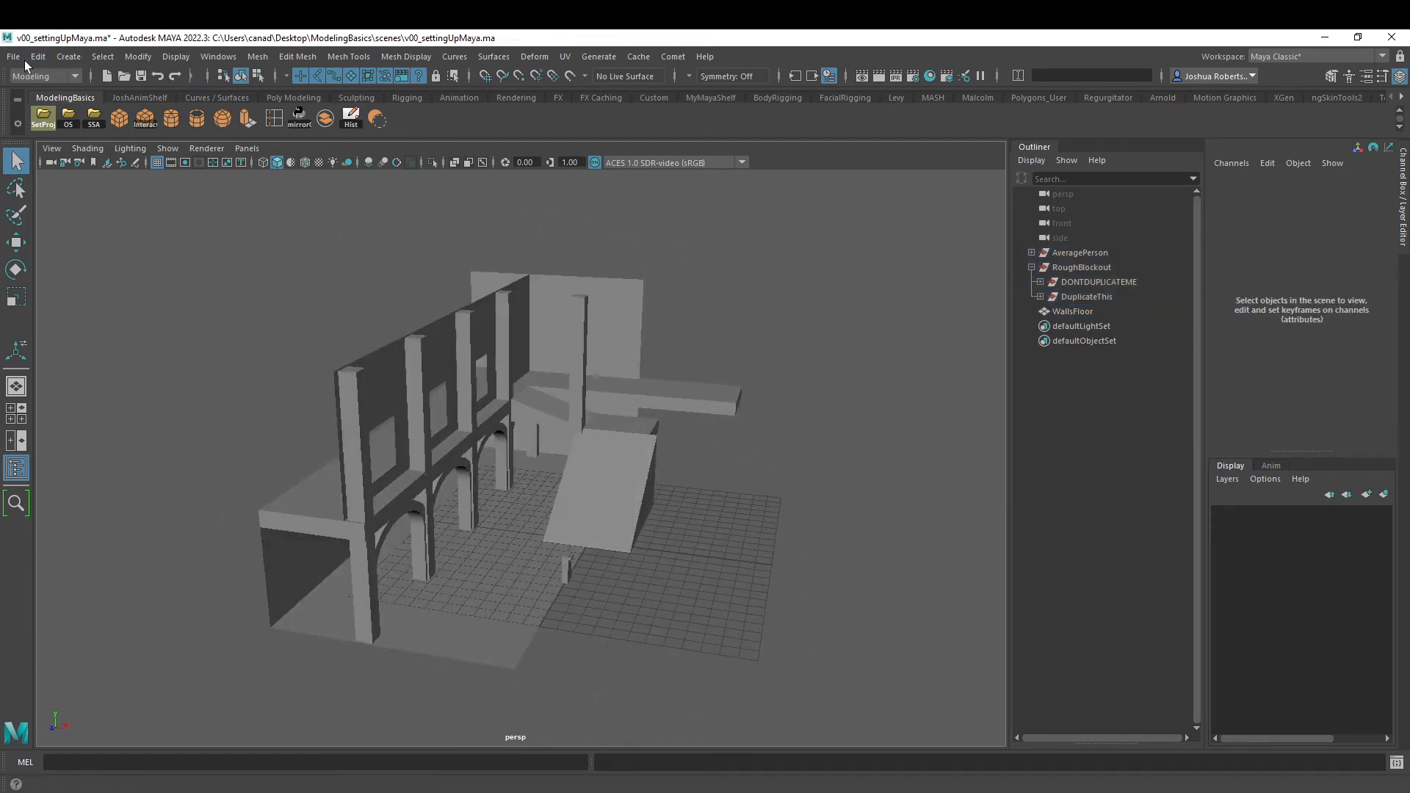
{"action": "mouse_move", "coordinate": [340, 252]}
{"action": "left_mouse_down", "text": "alt"}
{"action": "mouse_move", "coordinate": [377, 299]}
{"action": "mouse_move", "coordinate": [315, 289]}
{"action": "mouse_move", "coordinate": [319, 243]}
{"action": "left_mouse_up", "text": "alt"}
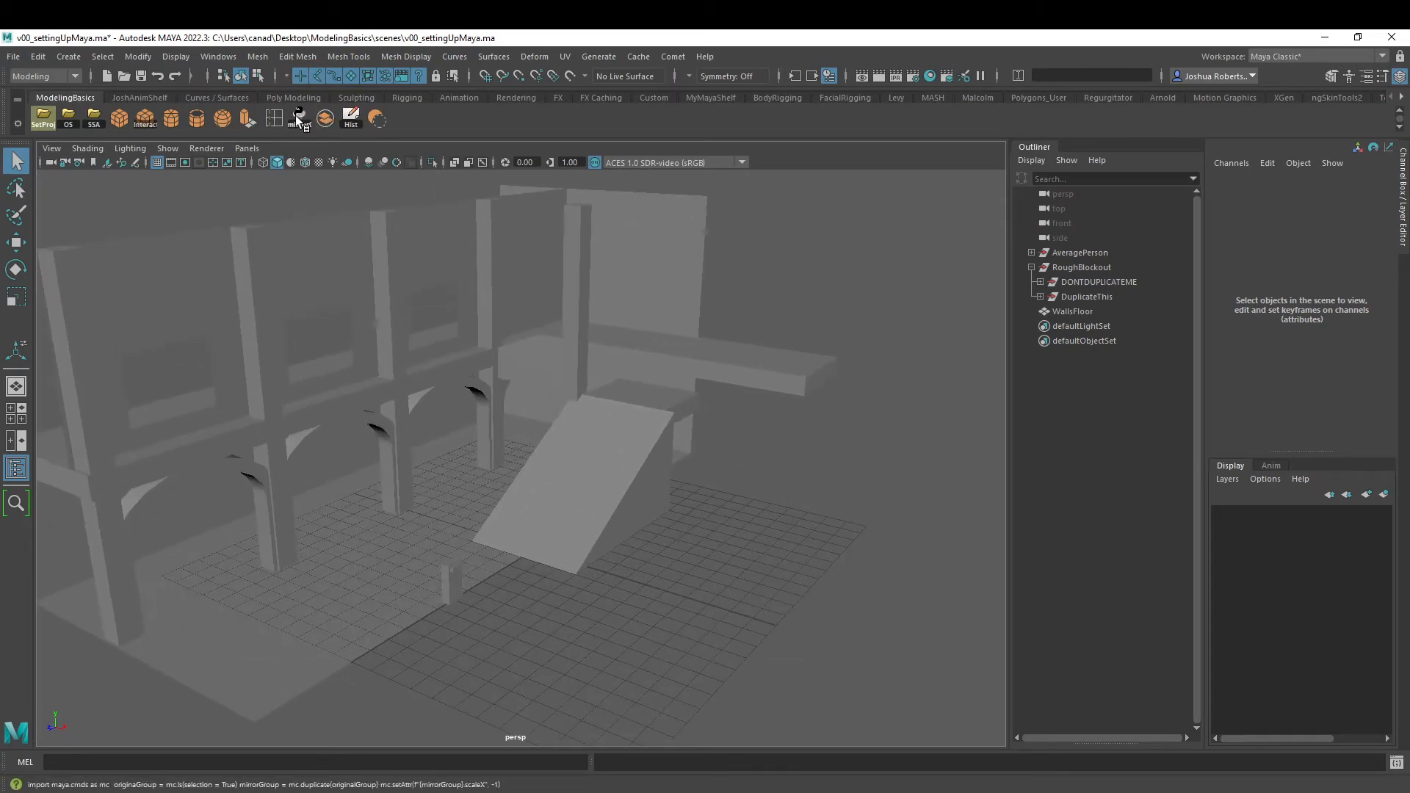
{"action": "left_click", "coordinate": [1086, 296]}
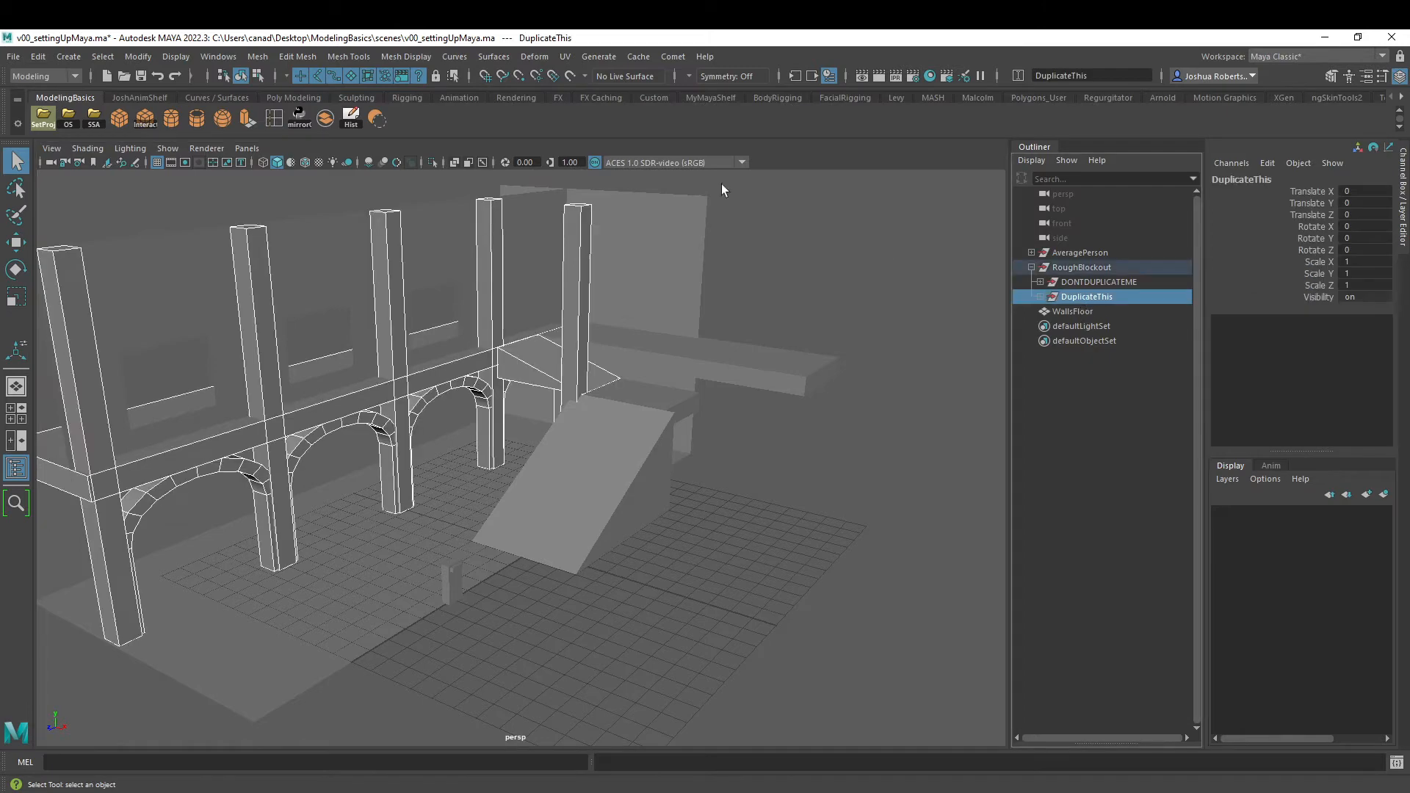
{"action": "left_click", "coordinate": [297, 115]}
{"action": "left_click_drag", "start_coordinate": [544, 322], "coordinate": [626, 292], "text": "alt"}
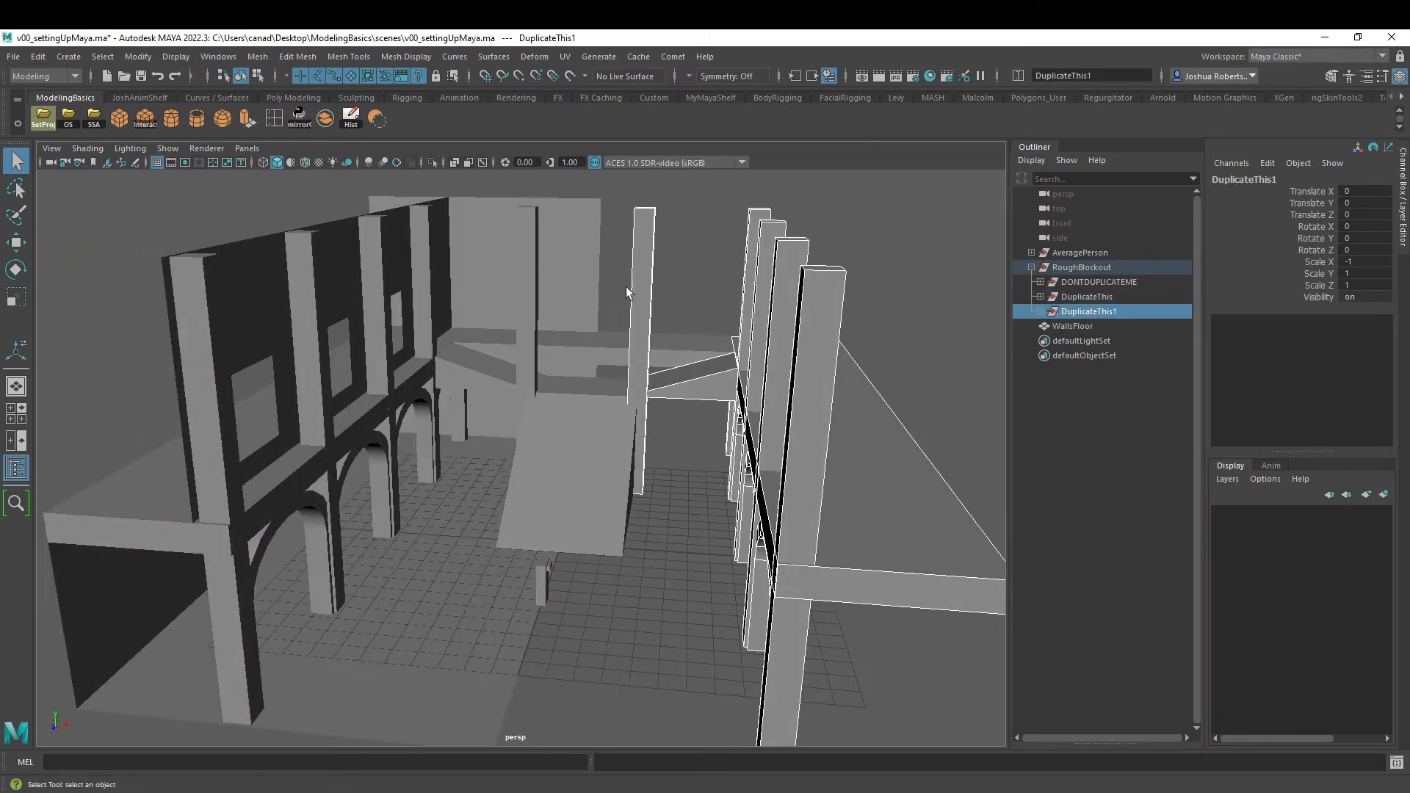
{"action": "key", "text": "ctrl+z"}
- Parent the WallsFloor mesh under the DuplicateThis group
{"action": "left_click", "coordinate": [1084, 313]}
{"action": "left_click", "coordinate": [1094, 298], "text": "ctrl"}
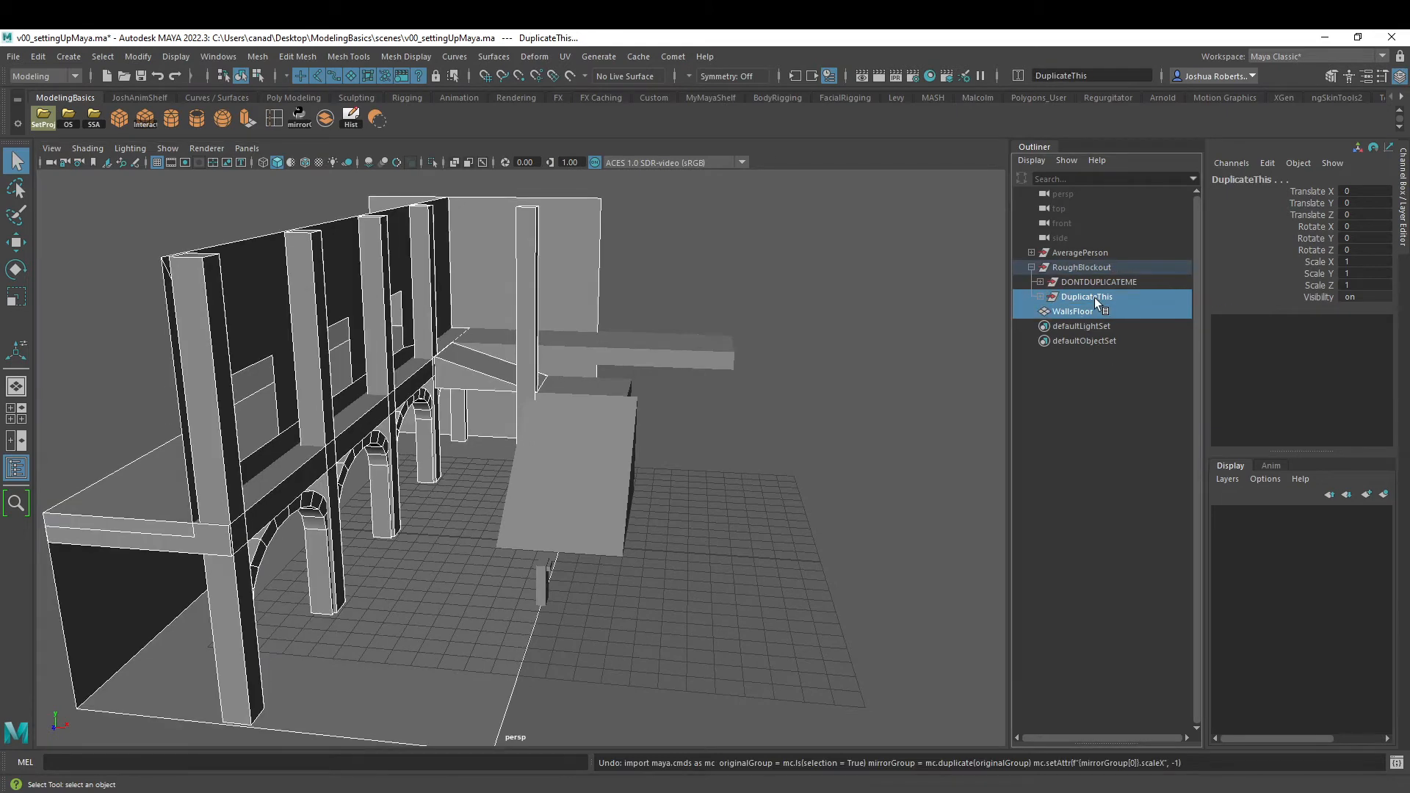
{"action": "key", "text": "p"}
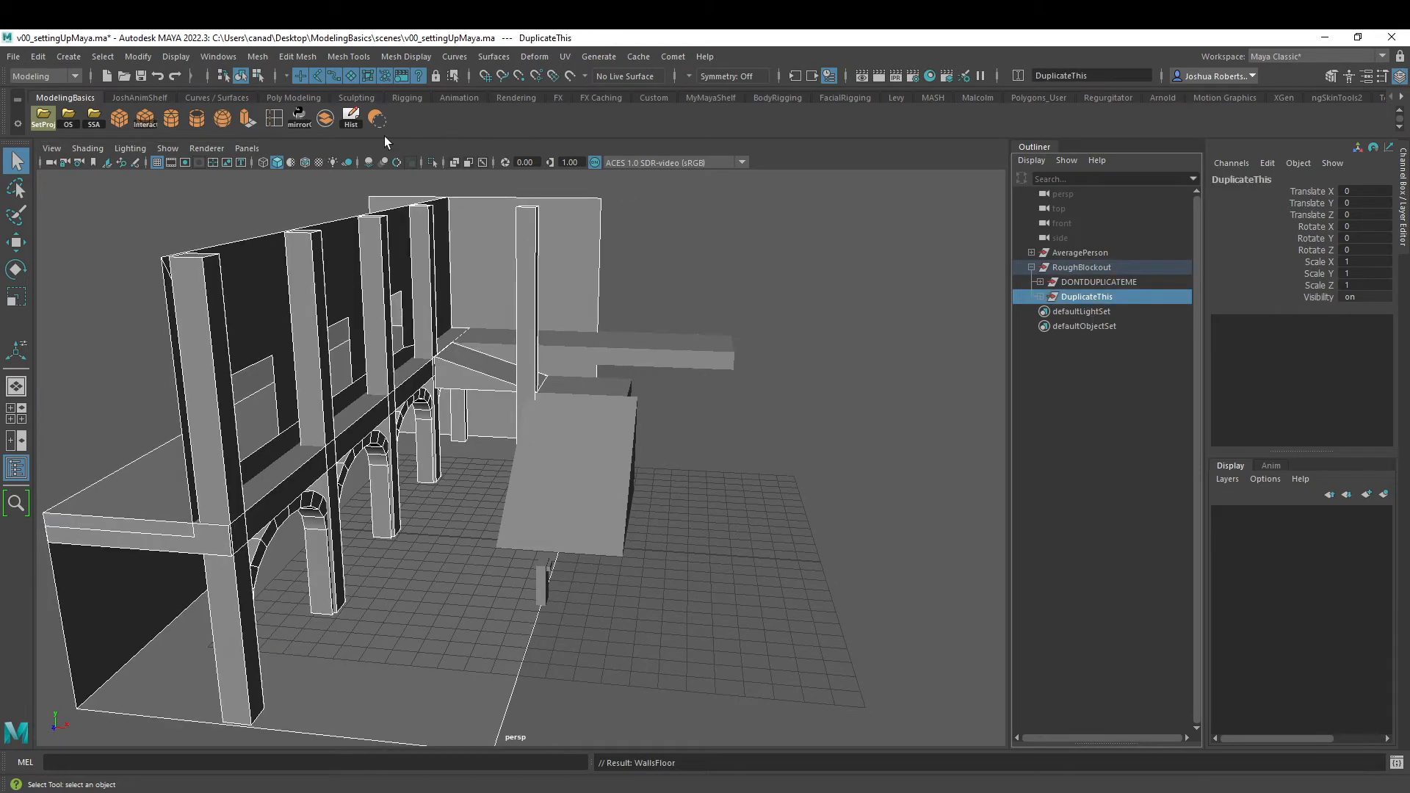
- Mirror the DuplicateThis group to preview the full hall, and delete the mirrored copy DuplicateThis1
{"action": "left_click", "coordinate": [306, 122]}
{"action": "left_click", "coordinate": [924, 283]}
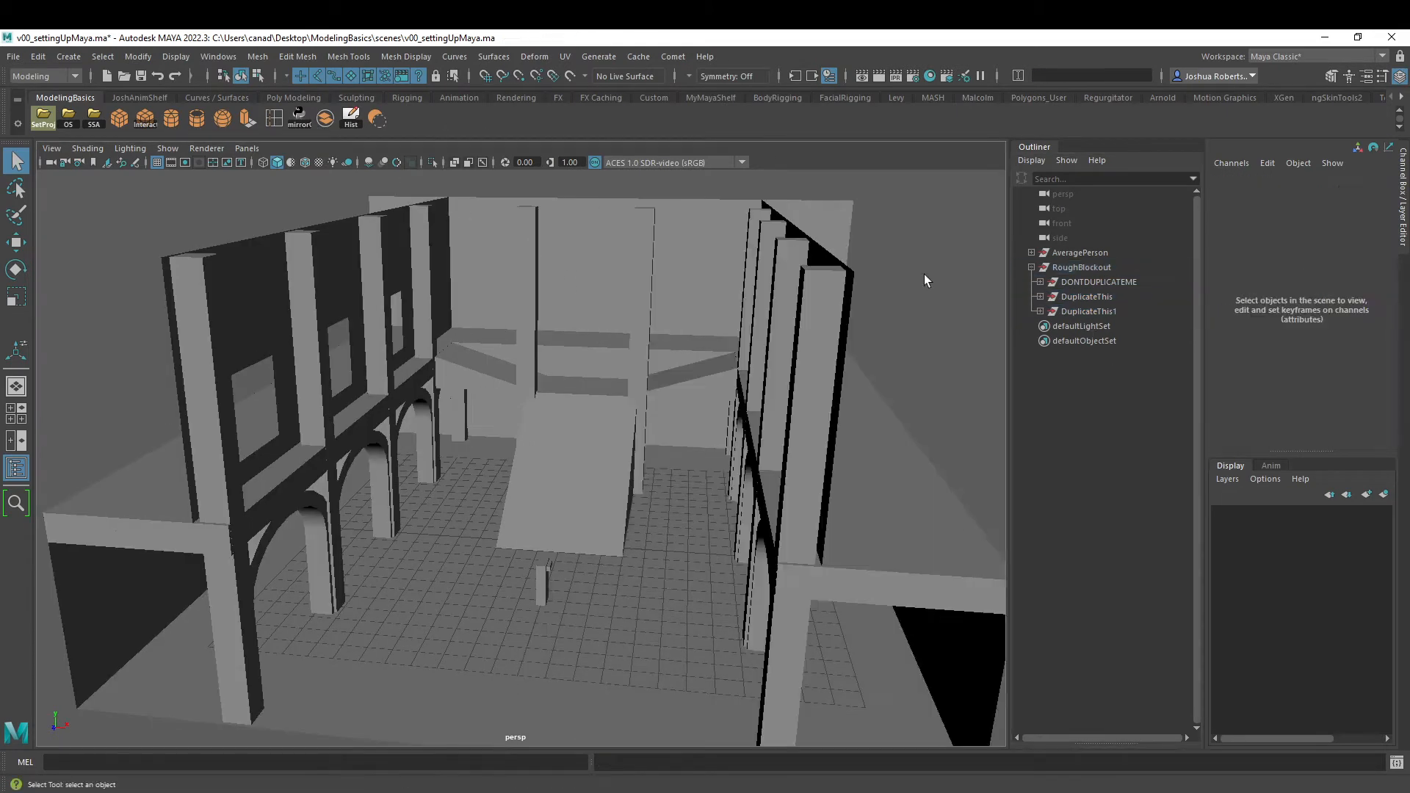
{"action": "left_click_drag", "start_coordinate": [747, 348], "coordinate": [670, 345], "text": "alt"}
{"action": "scroll", "coordinate": [670, 345], "scroll_direction": "up", "scroll_amount": 5}
{"action": "middle_click_drag", "start_coordinate": [669, 345], "coordinate": [664, 373], "text": "alt"}
{"action": "left_click", "coordinate": [1102, 312]}
{"action": "key", "text": "Delete"}
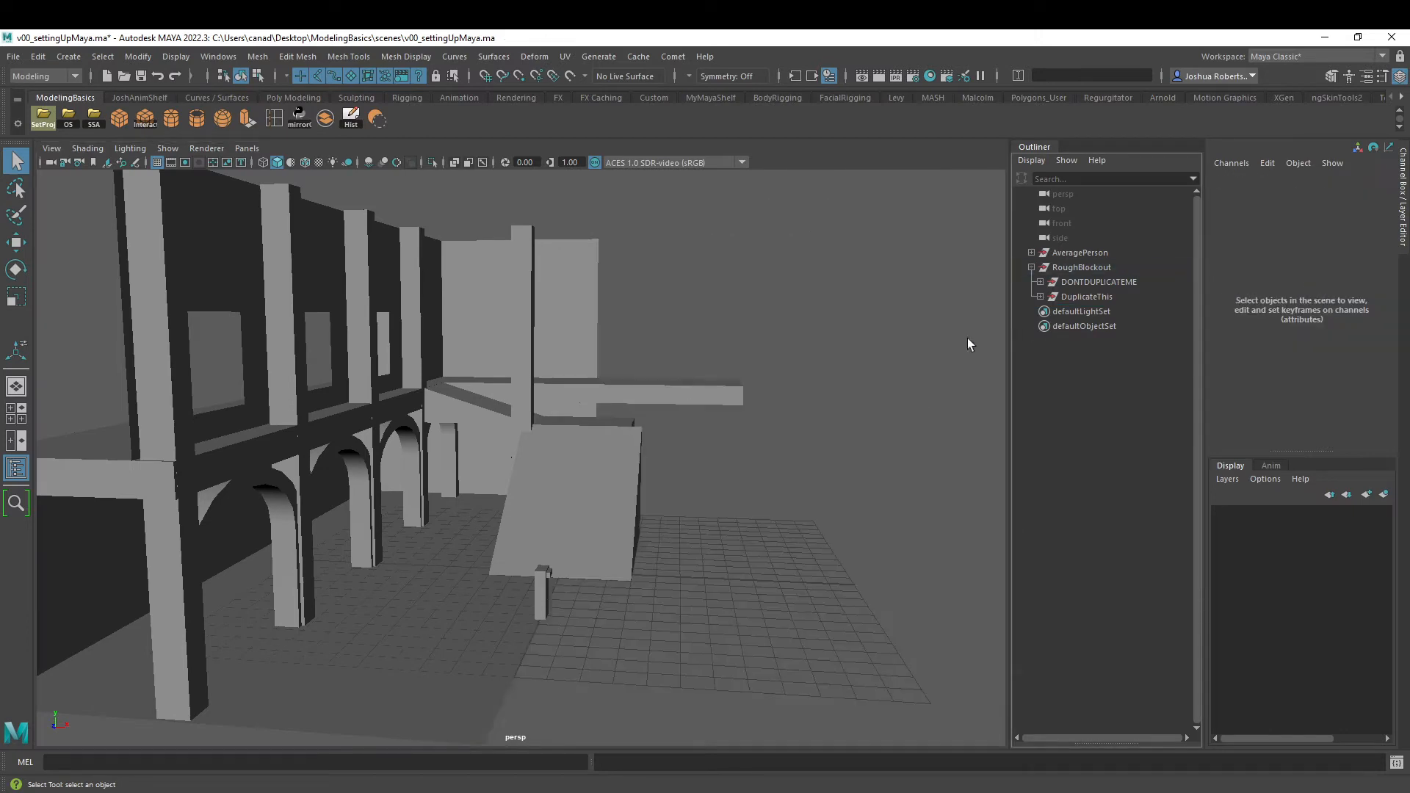
- Create a polygon cube and move it toward the average-person stand-in, to about 2.957 on Z
{"action": "mouse_move", "coordinate": [523, 429]}
{"action": "left_mouse_down", "text": "alt"}
{"action": "mouse_move", "coordinate": [504, 404]}
{"action": "mouse_move", "coordinate": [495, 422]}
{"action": "mouse_move", "coordinate": [478, 409]}
{"action": "mouse_move", "coordinate": [423, 434]}
{"action": "mouse_move", "coordinate": [418, 399]}
{"action": "mouse_move", "coordinate": [507, 439]}
{"action": "left_mouse_up", "text": "alt"}
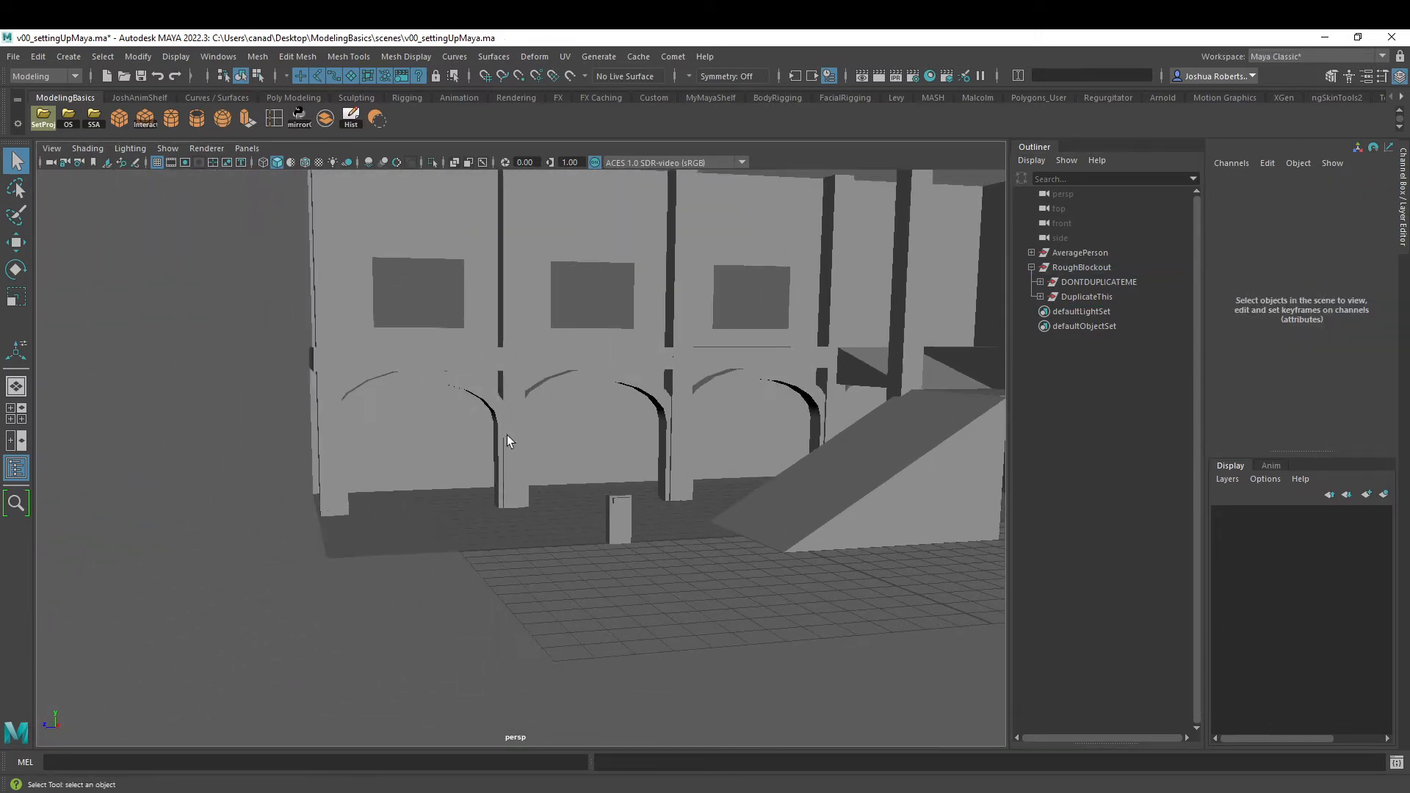
{"action": "left_click_drag", "start_coordinate": [672, 262], "coordinate": [393, 437], "text": "alt"}
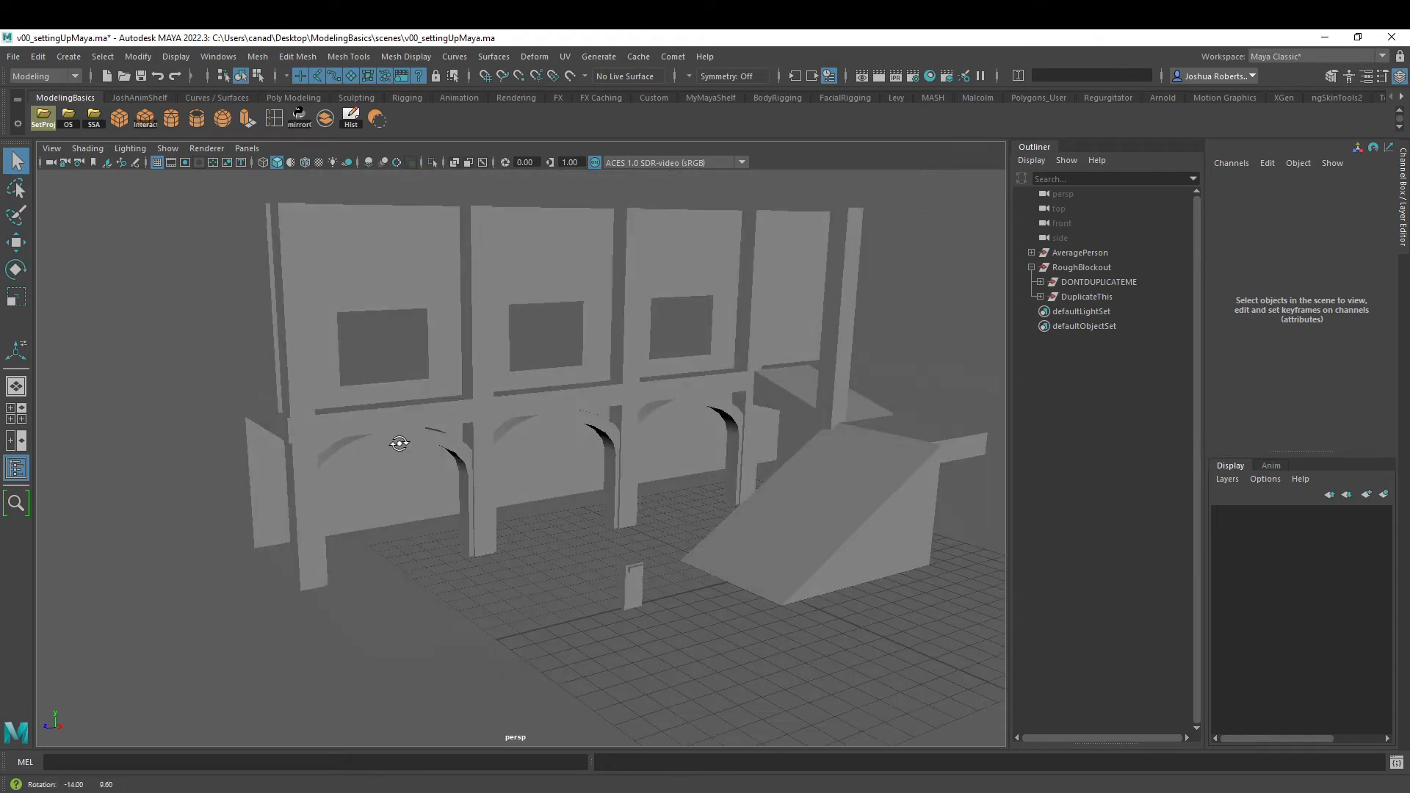
{"action": "left_click", "coordinate": [115, 119]}
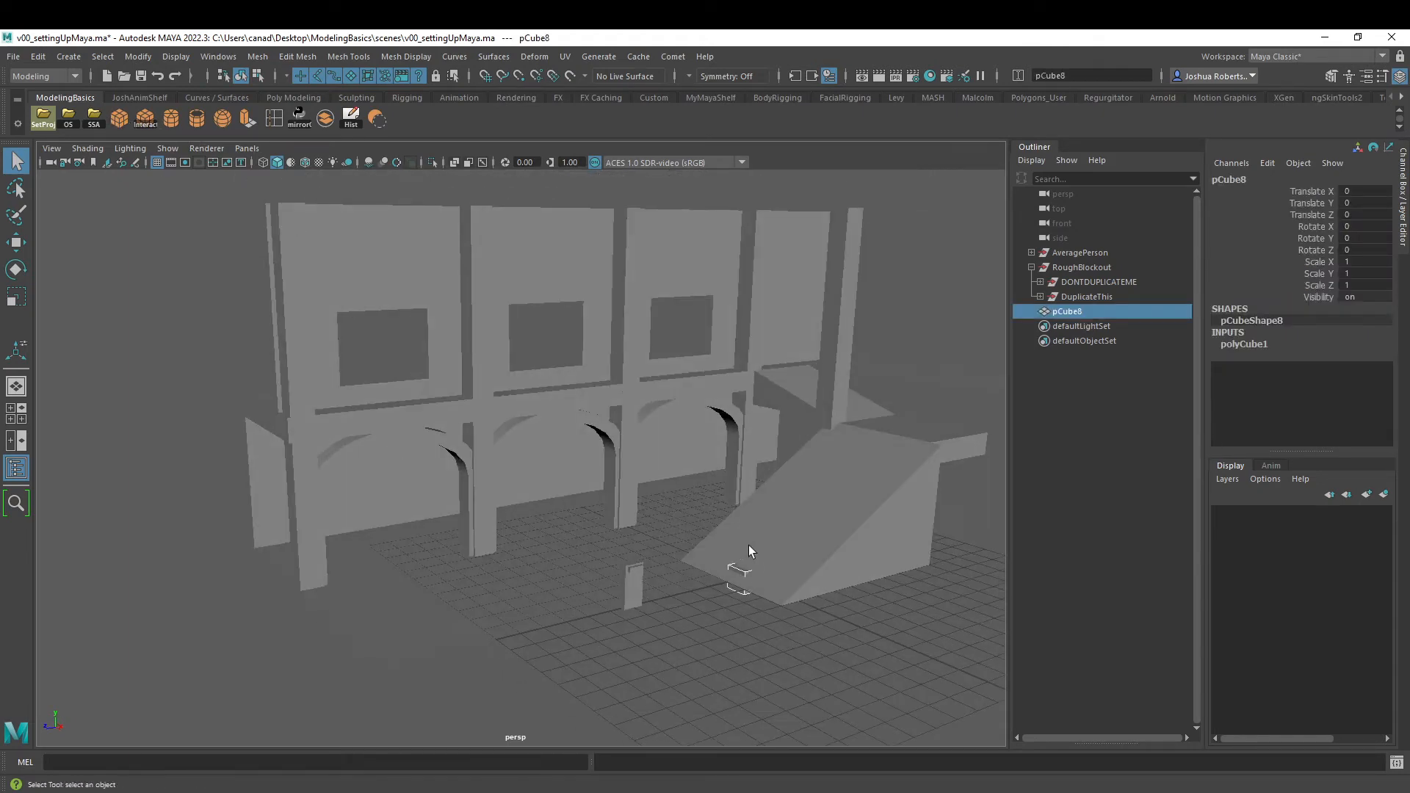
{"action": "key", "text": "w"}
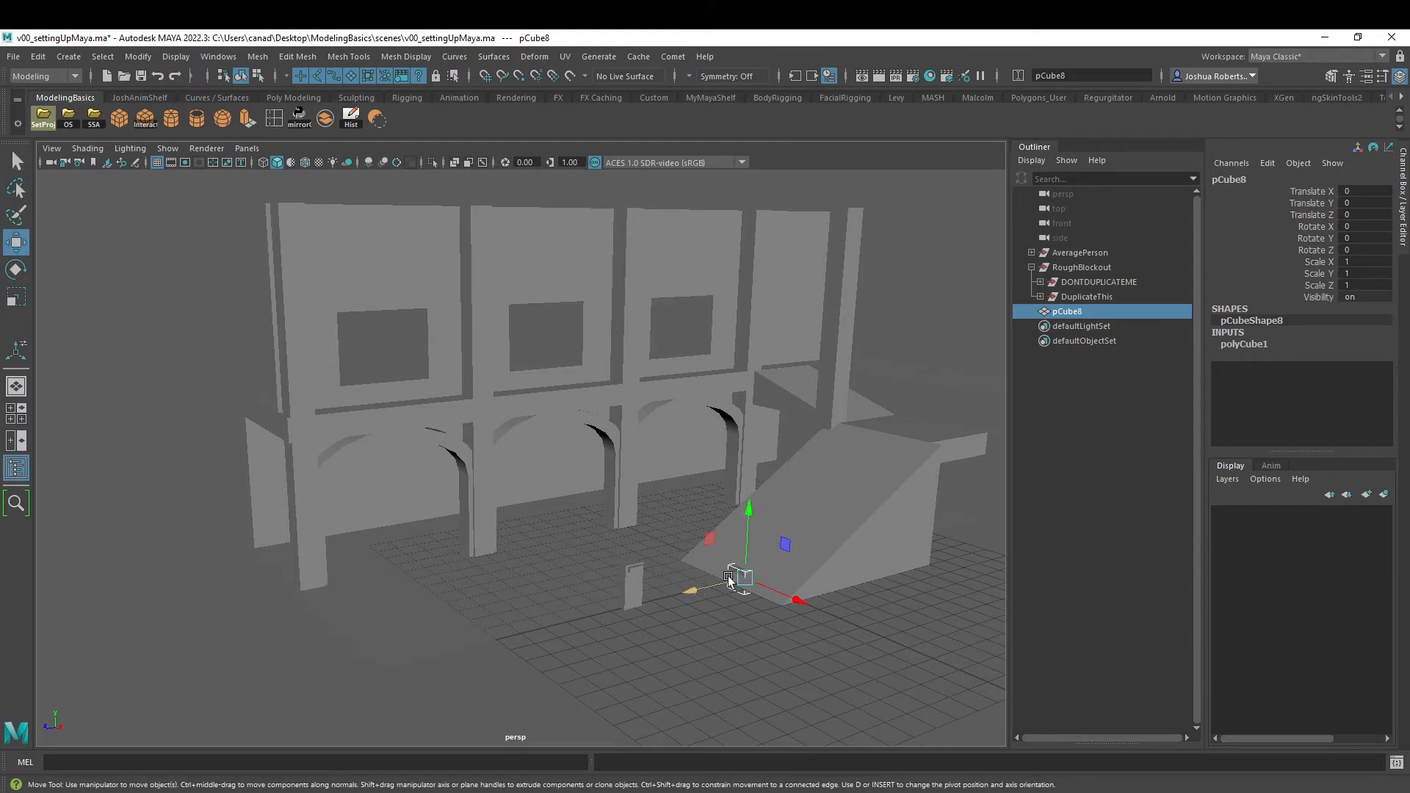
{"action": "left_click_drag", "start_coordinate": [734, 596], "coordinate": [672, 577]}
{"action": "key", "text": "f"}
{"action": "right_click_drag", "start_coordinate": [672, 577], "coordinate": [463, 433], "text": "alt"}
{"action": "mouse_move", "coordinate": [463, 433]}
{"action": "left_mouse_down", "text": "alt"}
{"action": "mouse_move", "coordinate": [510, 482]}
{"action": "mouse_move", "coordinate": [478, 441]}
{"action": "left_mouse_up", "text": "alt"}
{"action": "right_click_drag", "start_coordinate": [581, 412], "coordinate": [455, 360], "text": "alt"}
{"action": "middle_click_drag", "start_coordinate": [572, 398], "coordinate": [654, 547], "text": "alt"}
{"action": "left_click_drag", "start_coordinate": [654, 547], "coordinate": [683, 504], "text": "alt"}
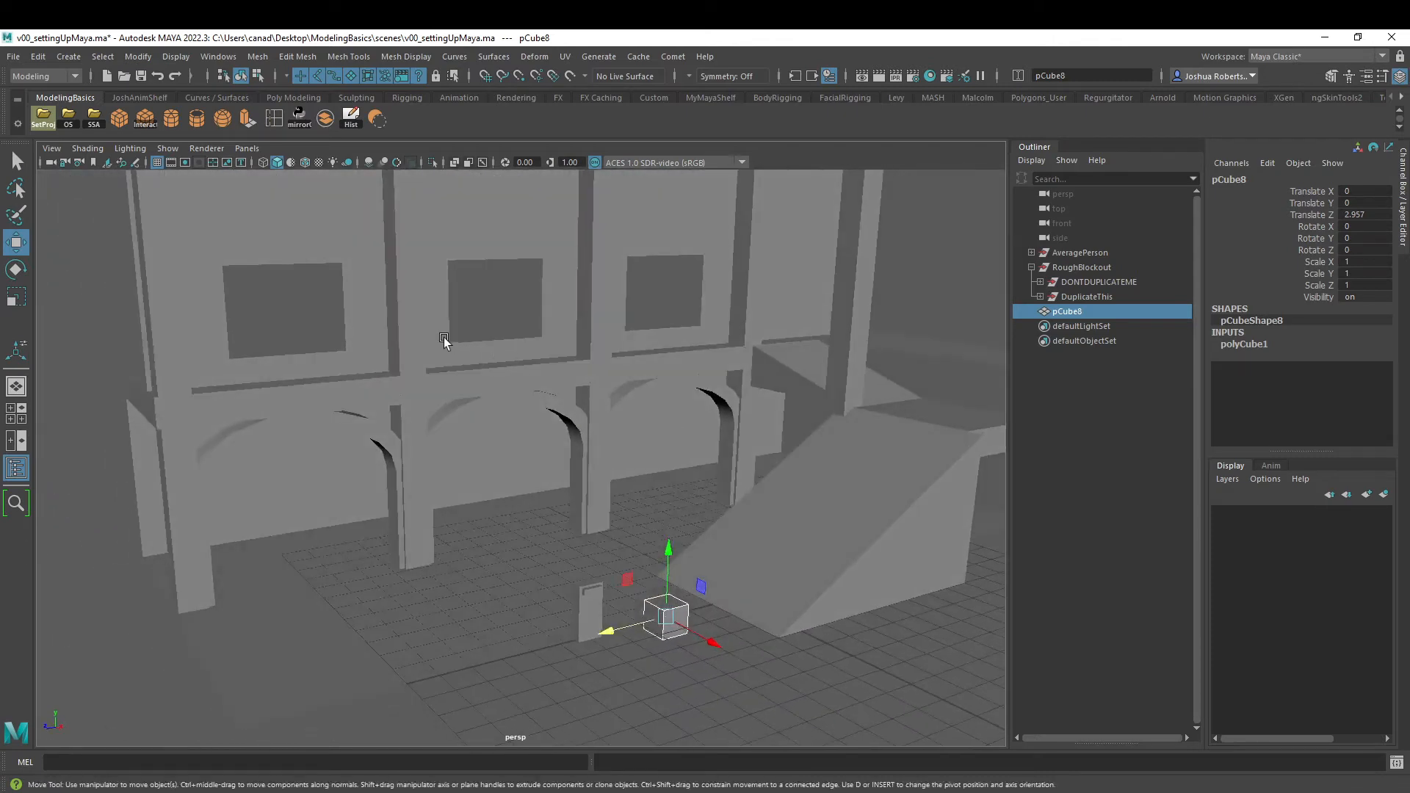
- Raise the new cube above the floor to about 0.818 on Y
{"action": "left_click", "coordinate": [414, 397]}
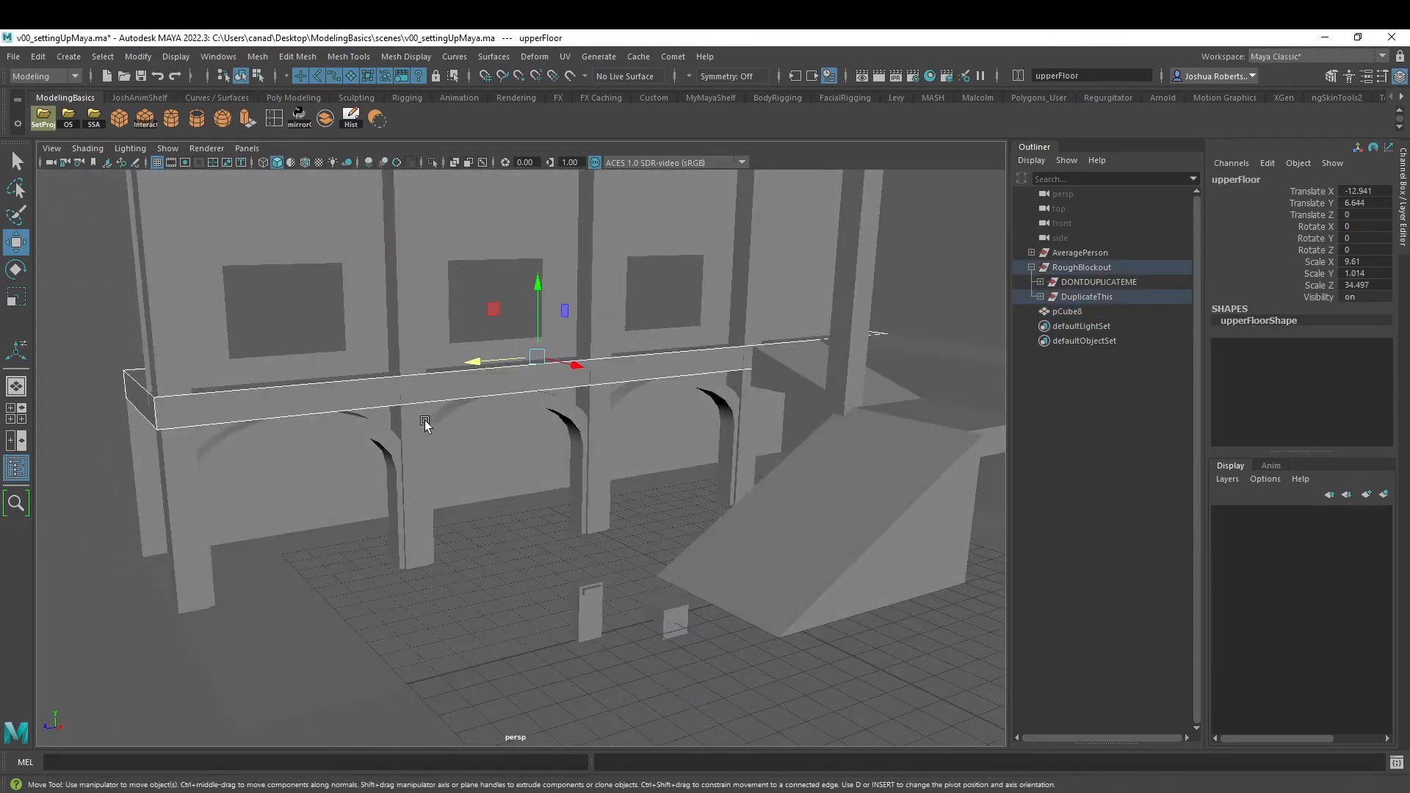
{"action": "key", "text": "f"}
{"action": "left_click_drag", "start_coordinate": [426, 425], "coordinate": [499, 455], "text": "alt"}
{"action": "middle_click_drag", "start_coordinate": [500, 456], "coordinate": [422, 284], "text": "alt"}
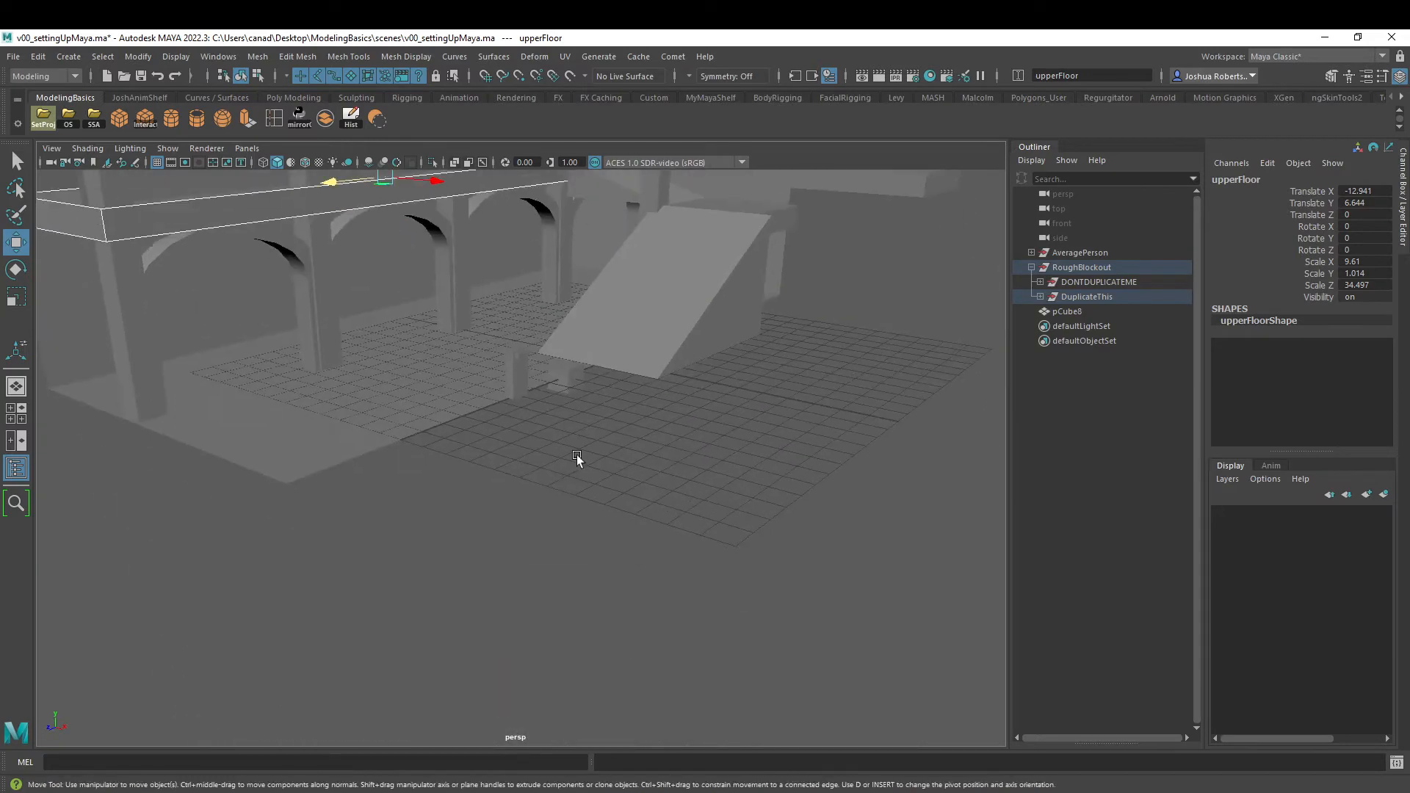
{"action": "left_click", "coordinate": [571, 372]}
{"action": "key", "text": "f"}
{"action": "left_click_drag", "start_coordinate": [512, 508], "coordinate": [504, 542], "text": "alt"}
{"action": "left_click_drag", "start_coordinate": [570, 466], "coordinate": [696, 410]}
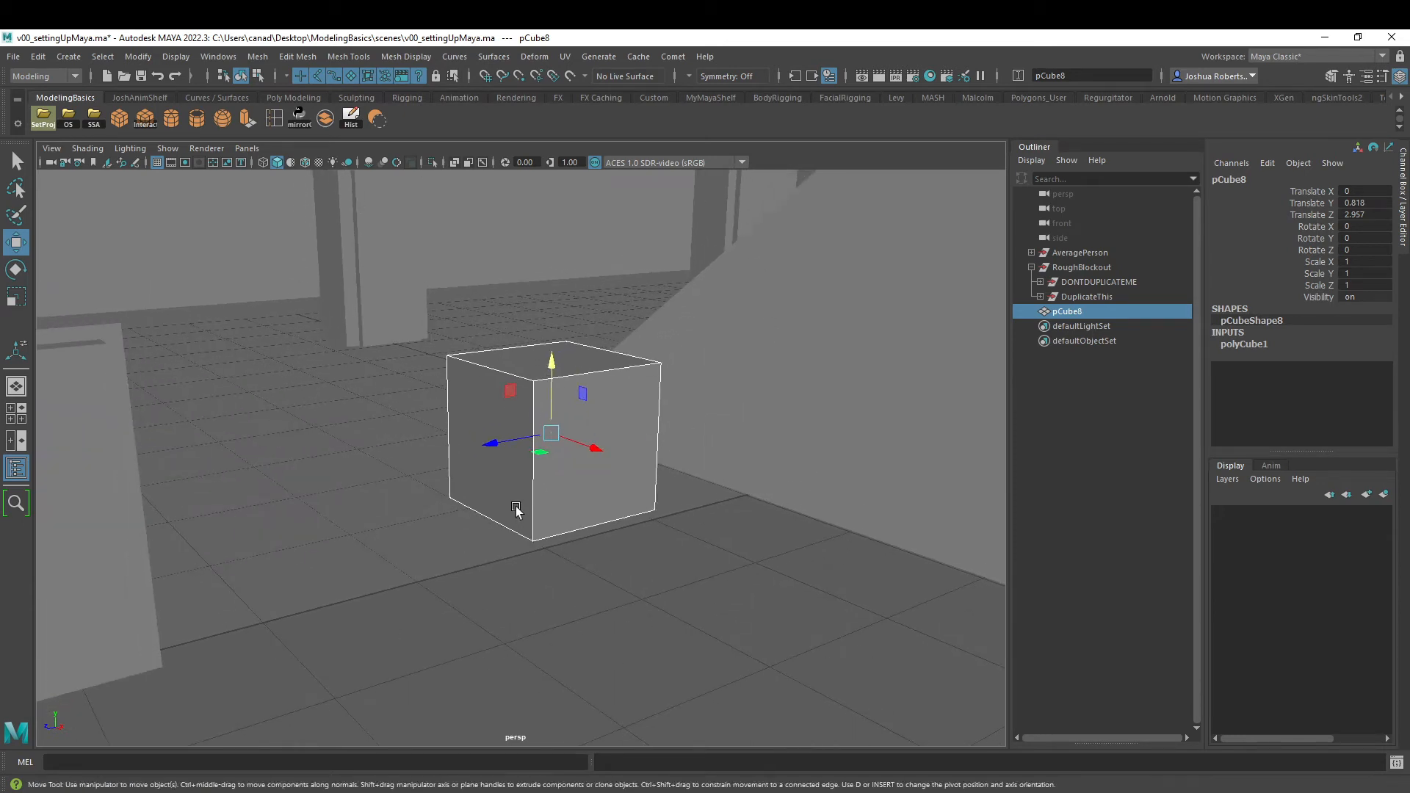
{"action": "key", "text": "a"}
{"action": "left_click", "coordinate": [710, 616]}
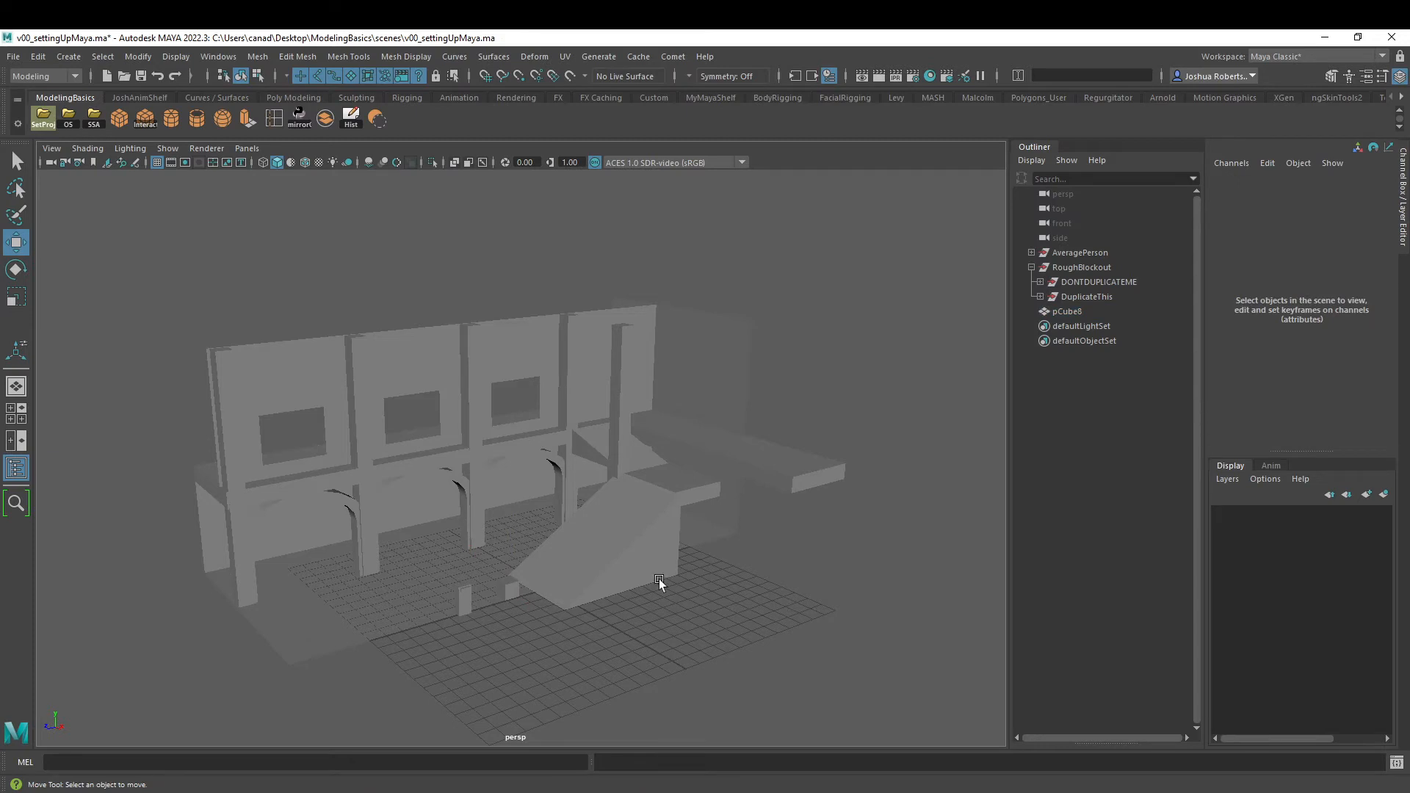
- Move the new cube's pivot down to its base using vertex snapping
{"action": "left_click", "coordinate": [509, 595]}
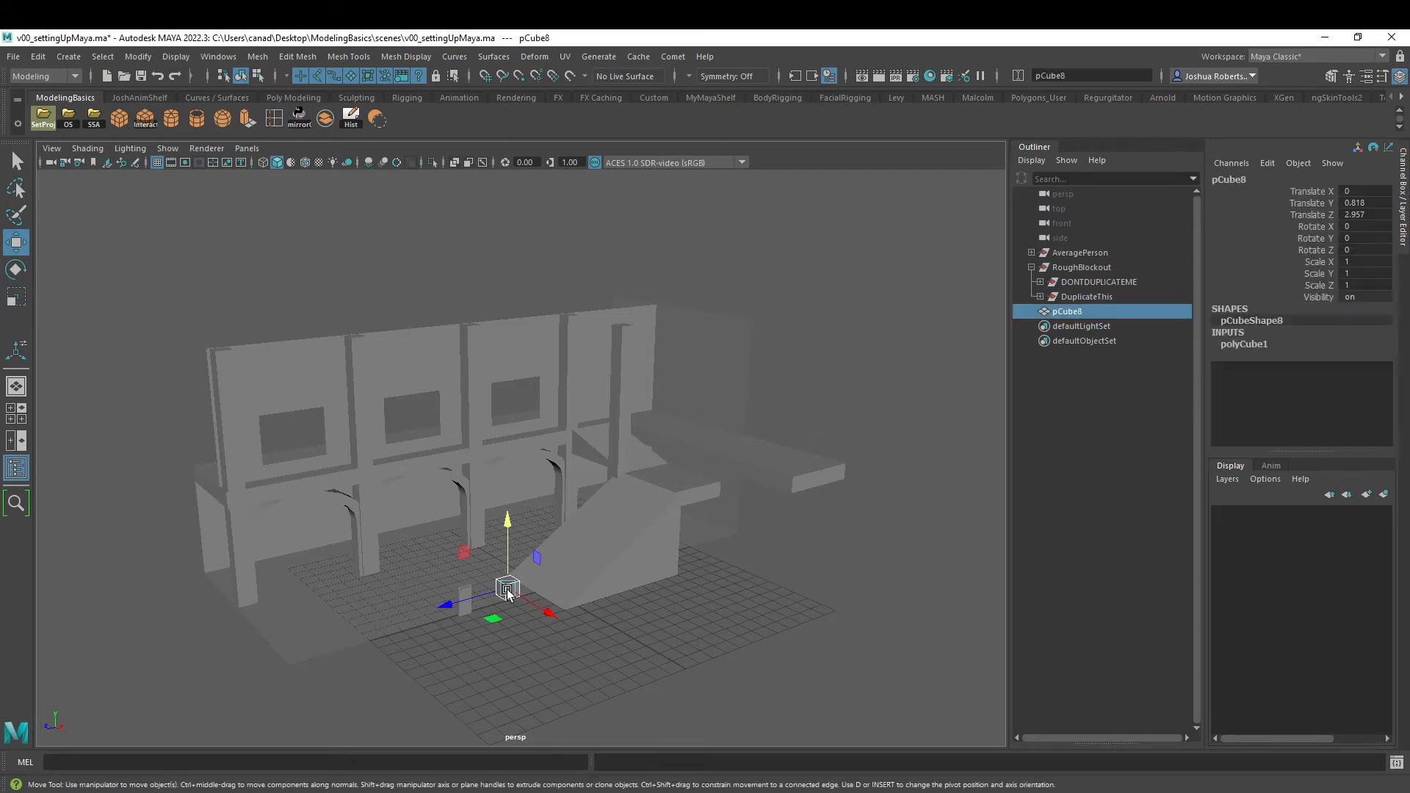
{"action": "key", "text": "f"}
{"action": "left_click_drag", "start_coordinate": [589, 582], "coordinate": [600, 452], "text": "alt"}
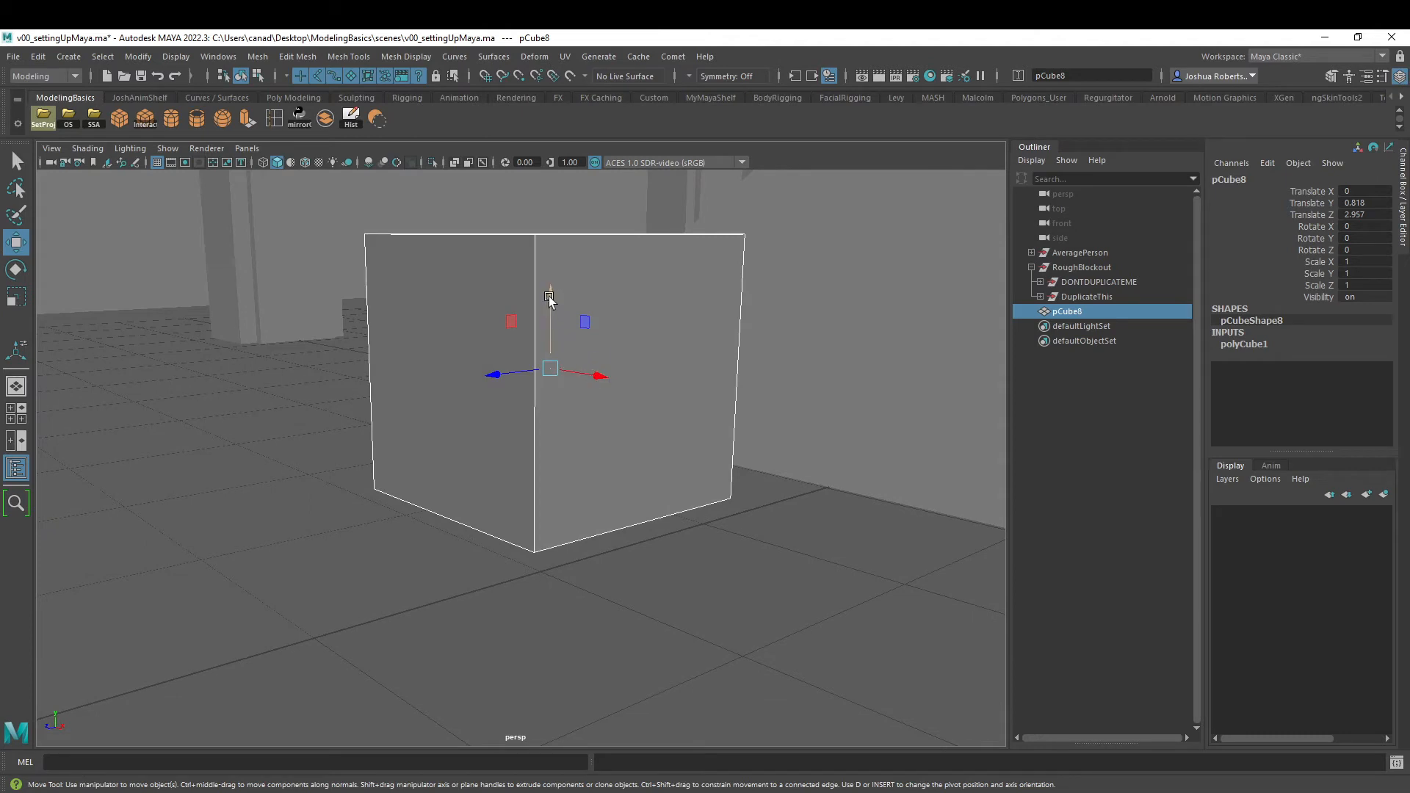
{"action": "key", "text": "d"}
{"action": "key", "text": "v"}
{"action": "left_click_drag", "start_coordinate": [548, 297], "coordinate": [623, 517]}
{"action": "key", "text": "d"}
{"action": "key", "text": "x"}
{"action": "key", "text": "d"}
{"action": "key", "text": "ctrl+z"}
{"action": "right_click_drag", "start_coordinate": [623, 517], "coordinate": [453, 463], "text": "alt"}
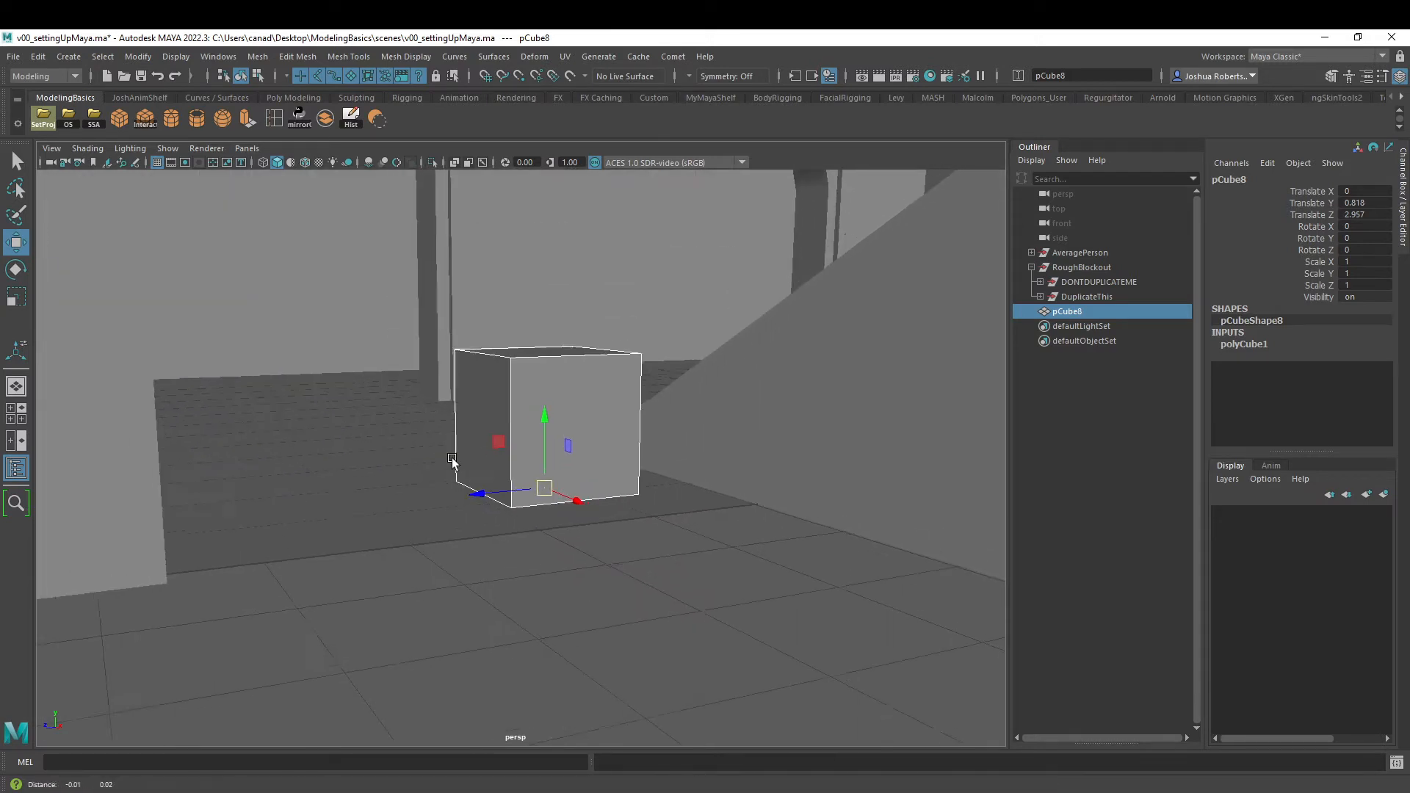
- Snap the cube onto the floor grid beside the person stand-in, at 0.5 on Y and 5 on Z
{"action": "middle_click_drag", "start_coordinate": [453, 462], "coordinate": [516, 476], "text": "alt"}
{"action": "key", "text": "x"}
{"action": "left_click_drag", "start_coordinate": [608, 500], "coordinate": [347, 596]}
- Select the cube's vertices on the side facing away from the person stand-in and grid-snap them outward to 4 on Z
{"action": "right_click_drag", "start_coordinate": [371, 421], "coordinate": [293, 421]}
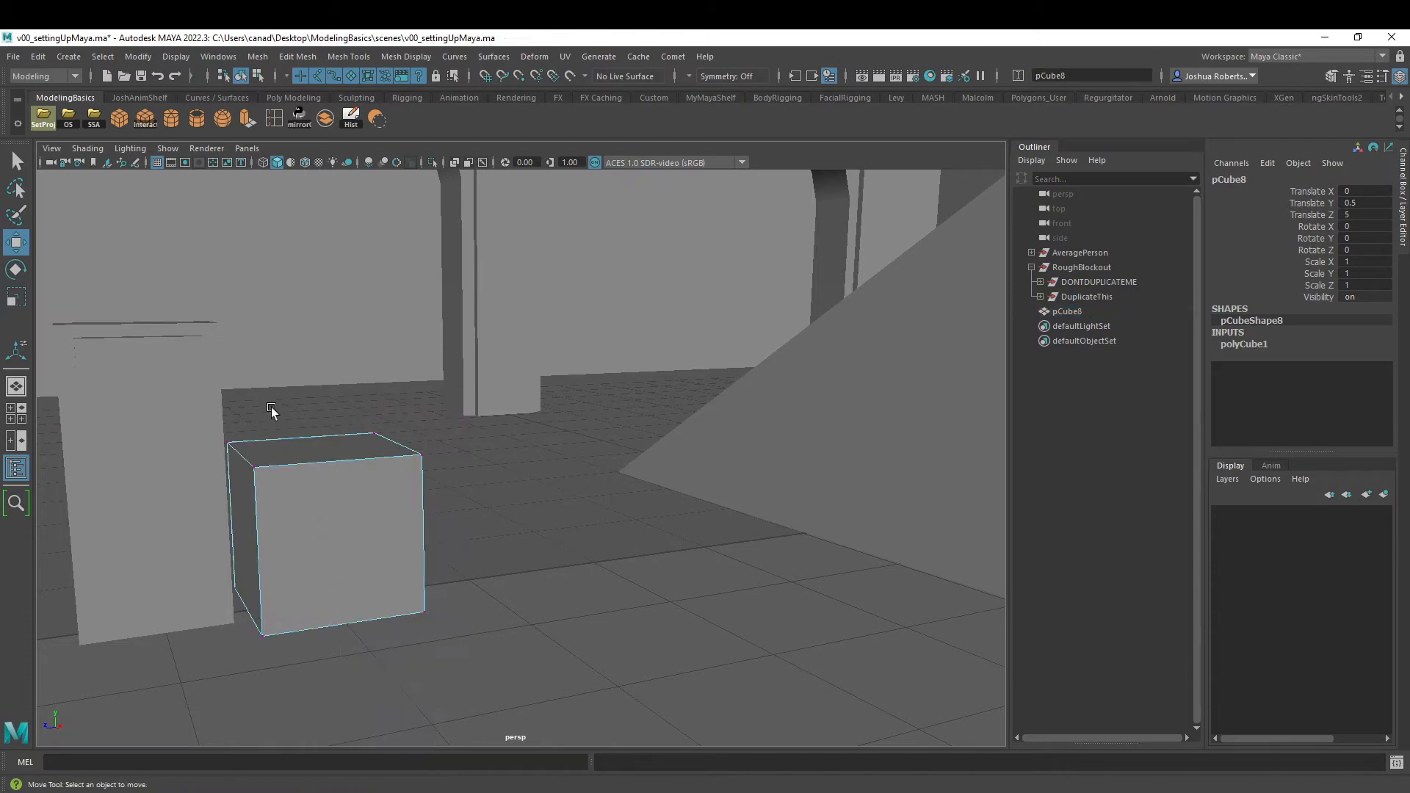
{"action": "left_click_drag", "start_coordinate": [514, 348], "coordinate": [217, 506]}
{"action": "left_click_drag", "start_coordinate": [522, 492], "coordinate": [420, 535], "text": "alt"}
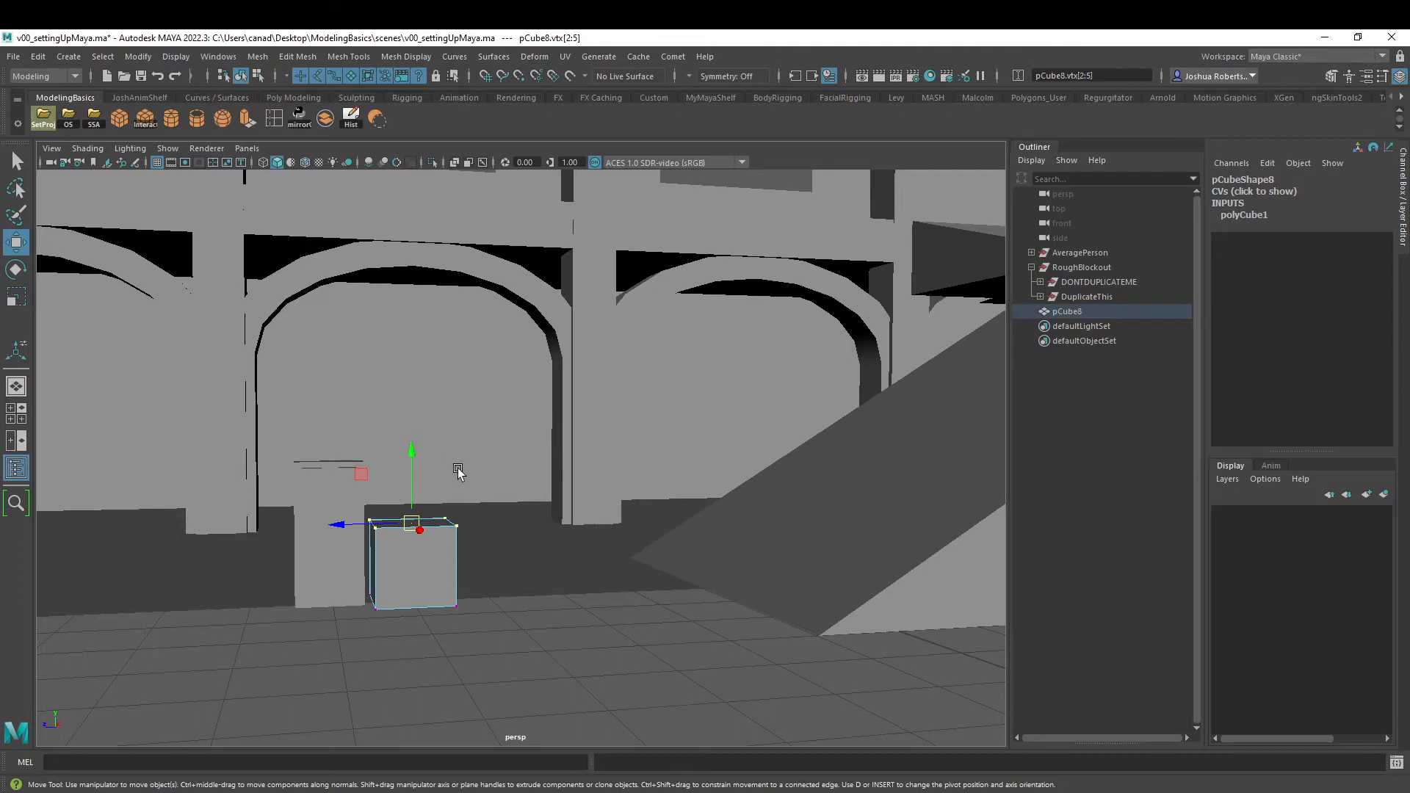
{"action": "left_click_drag", "start_coordinate": [537, 502], "coordinate": [422, 628], "text": "alt"}
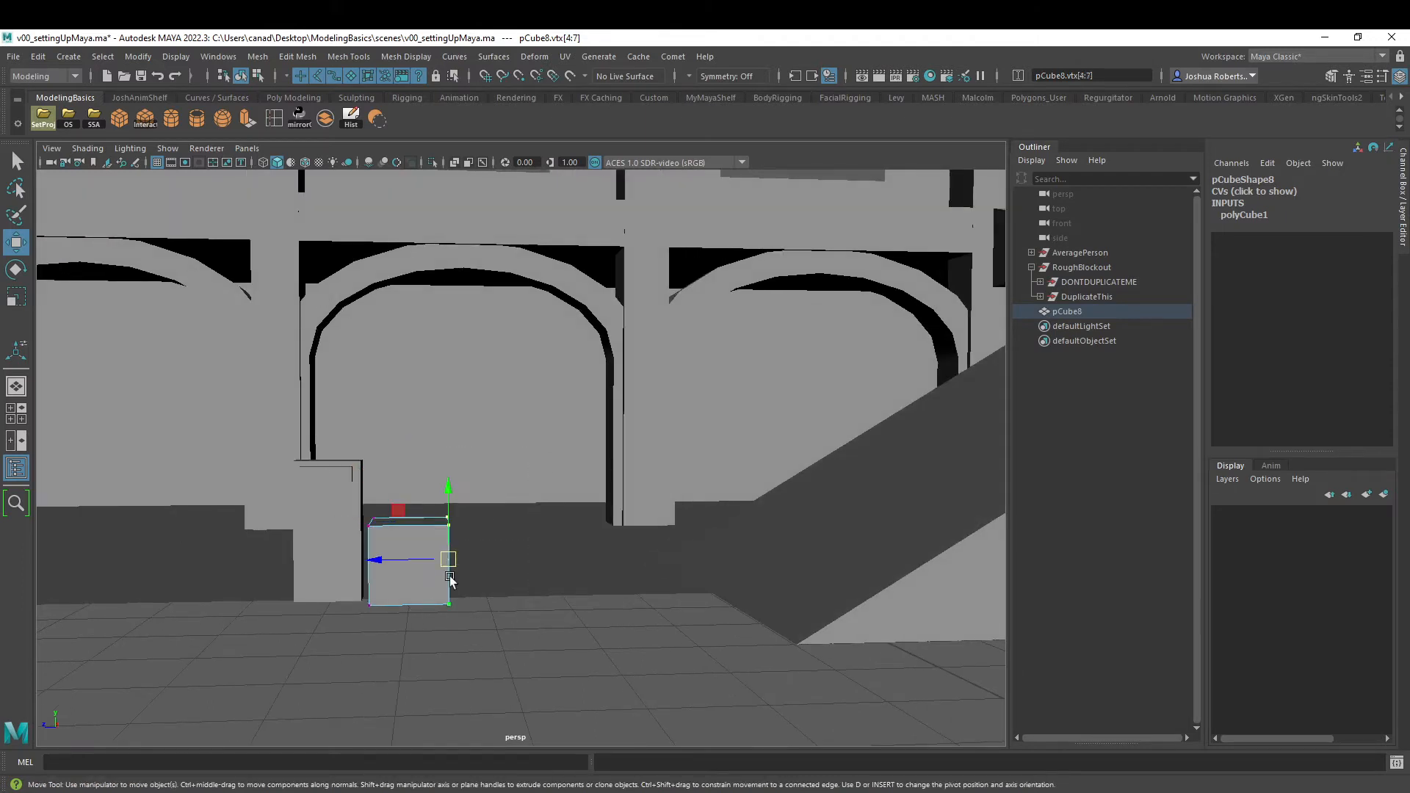
{"action": "left_click_drag", "start_coordinate": [378, 555], "coordinate": [404, 562]}
{"action": "key", "text": "ctrl+z"}
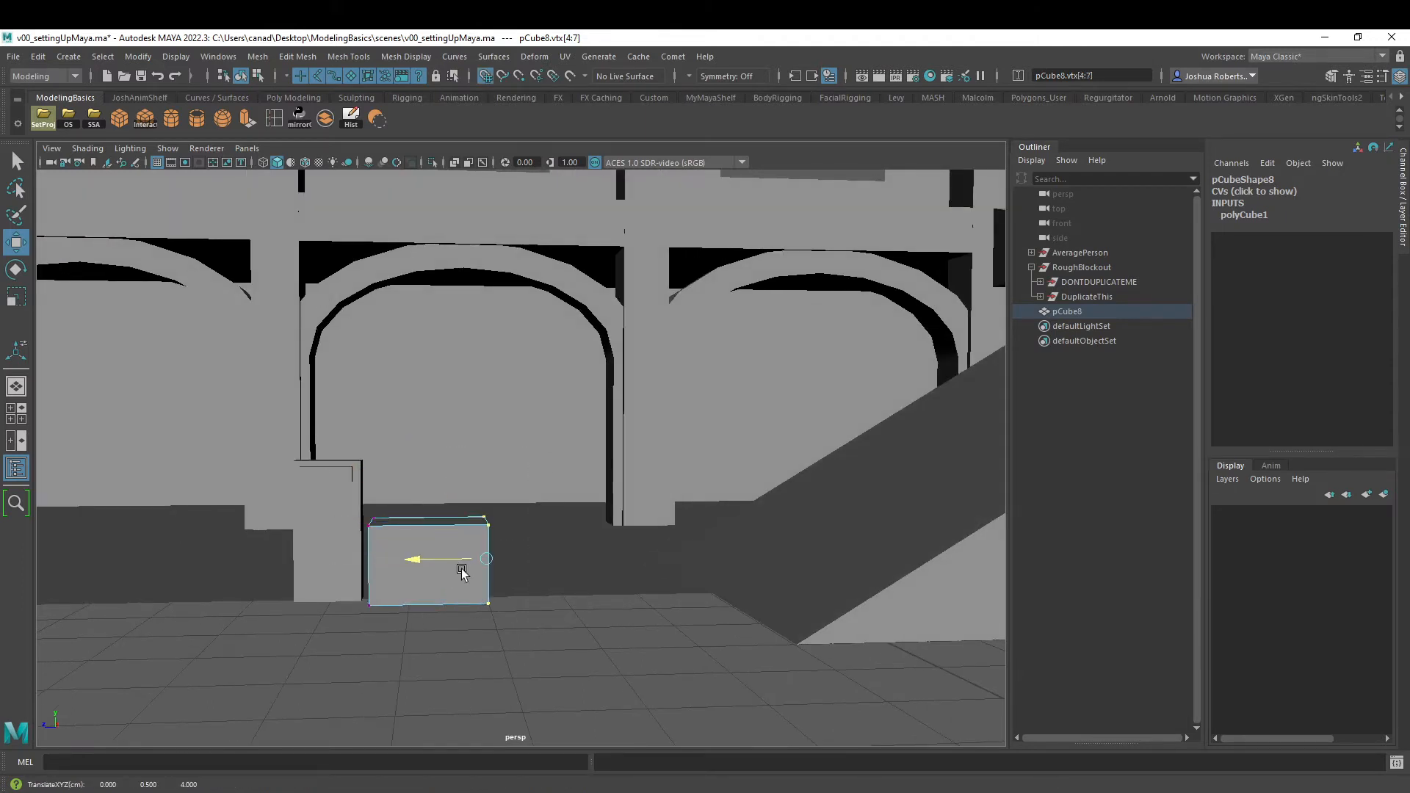
- Extend the cube's opposite side and top vertices to make a box about 2 units wide and 3 units tall
{"action": "left_click_drag", "start_coordinate": [404, 478], "coordinate": [364, 613]}
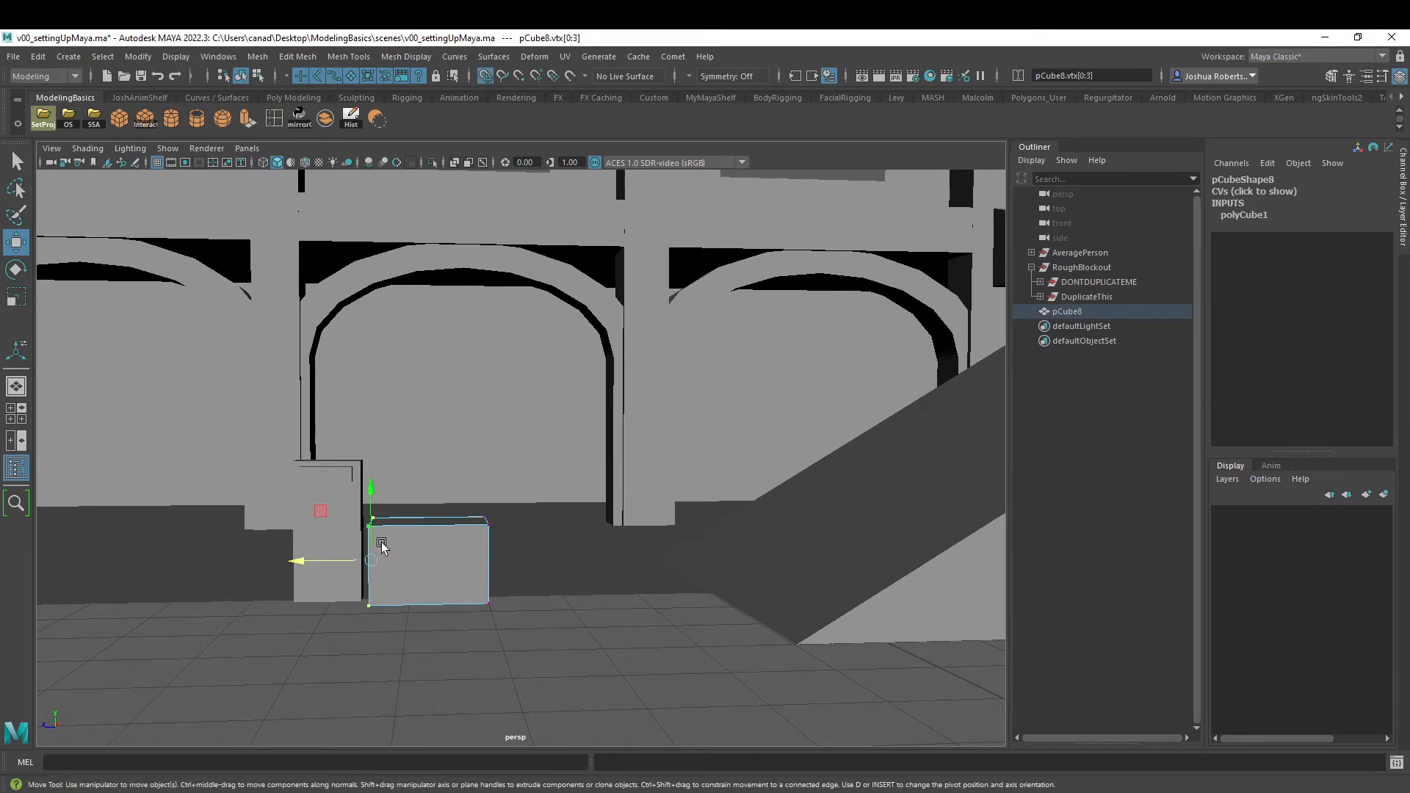
{"action": "mouse_move", "coordinate": [320, 559]}
{"action": "left_mouse_down"}
{"action": "mouse_move", "coordinate": [293, 568]}
{"action": "mouse_move", "coordinate": [317, 568]}
{"action": "left_mouse_up"}
{"action": "left_click_drag", "start_coordinate": [634, 438], "coordinate": [298, 550]}
{"action": "left_click_drag", "start_coordinate": [411, 441], "coordinate": [494, 469]}
{"action": "right_click_drag", "start_coordinate": [494, 469], "coordinate": [553, 395]}
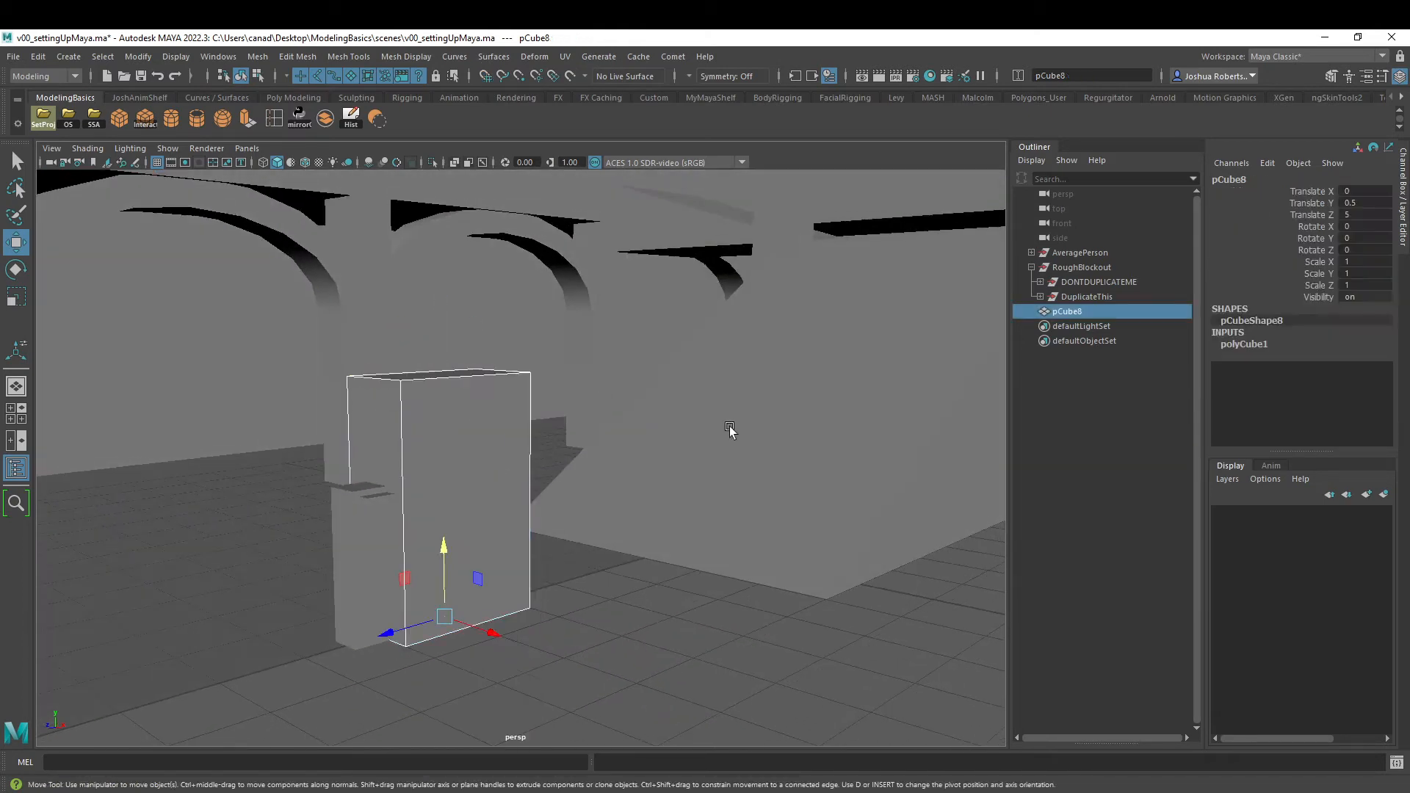
- Move the tall box behind the first arch, to about -11.473 on X, 2.934 on Y and 13.567 on Z
{"action": "left_click_drag", "start_coordinate": [730, 431], "coordinate": [625, 538], "text": "alt"}
{"action": "left_click_drag", "start_coordinate": [586, 482], "coordinate": [412, 566]}
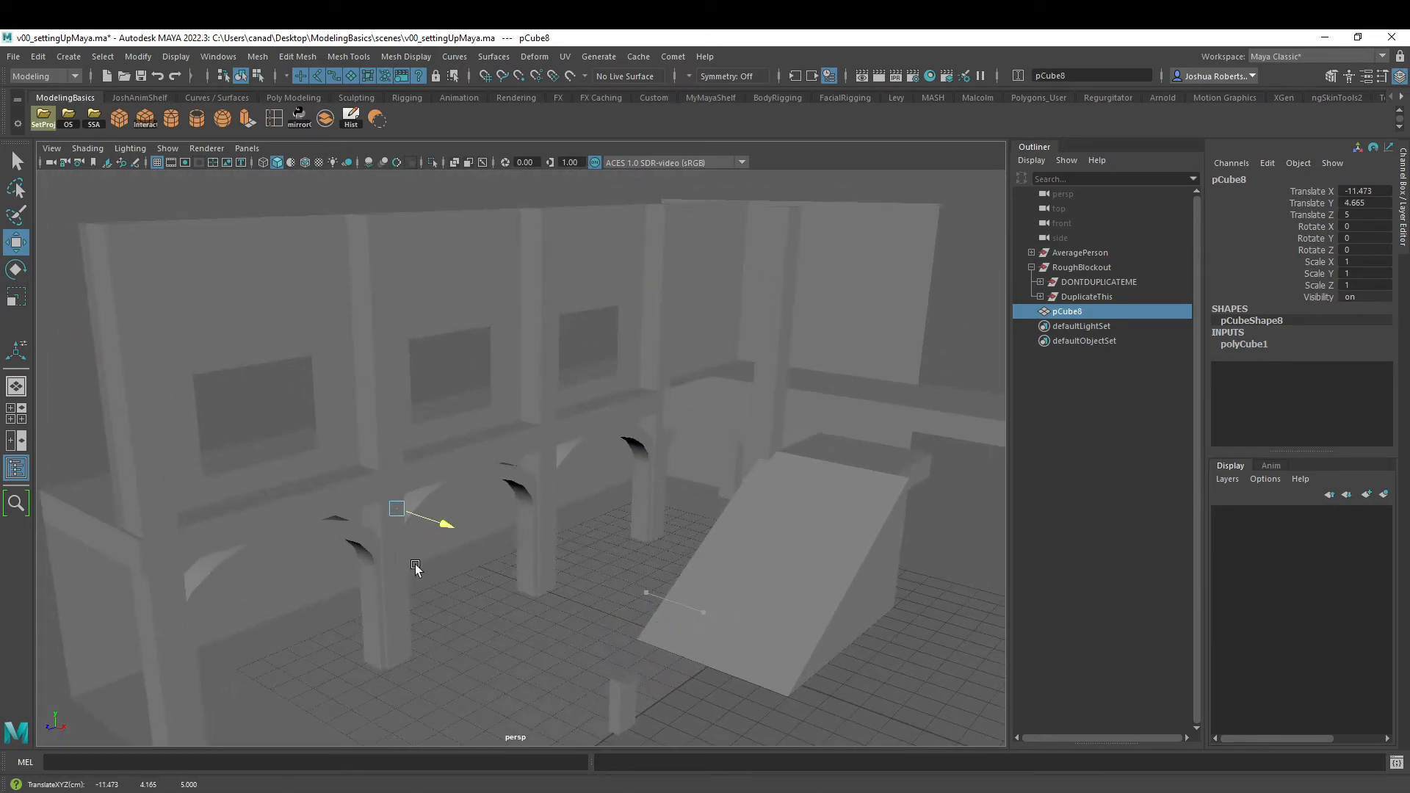
{"action": "left_click_drag", "start_coordinate": [379, 519], "coordinate": [232, 612]}
{"action": "key", "text": "f"}
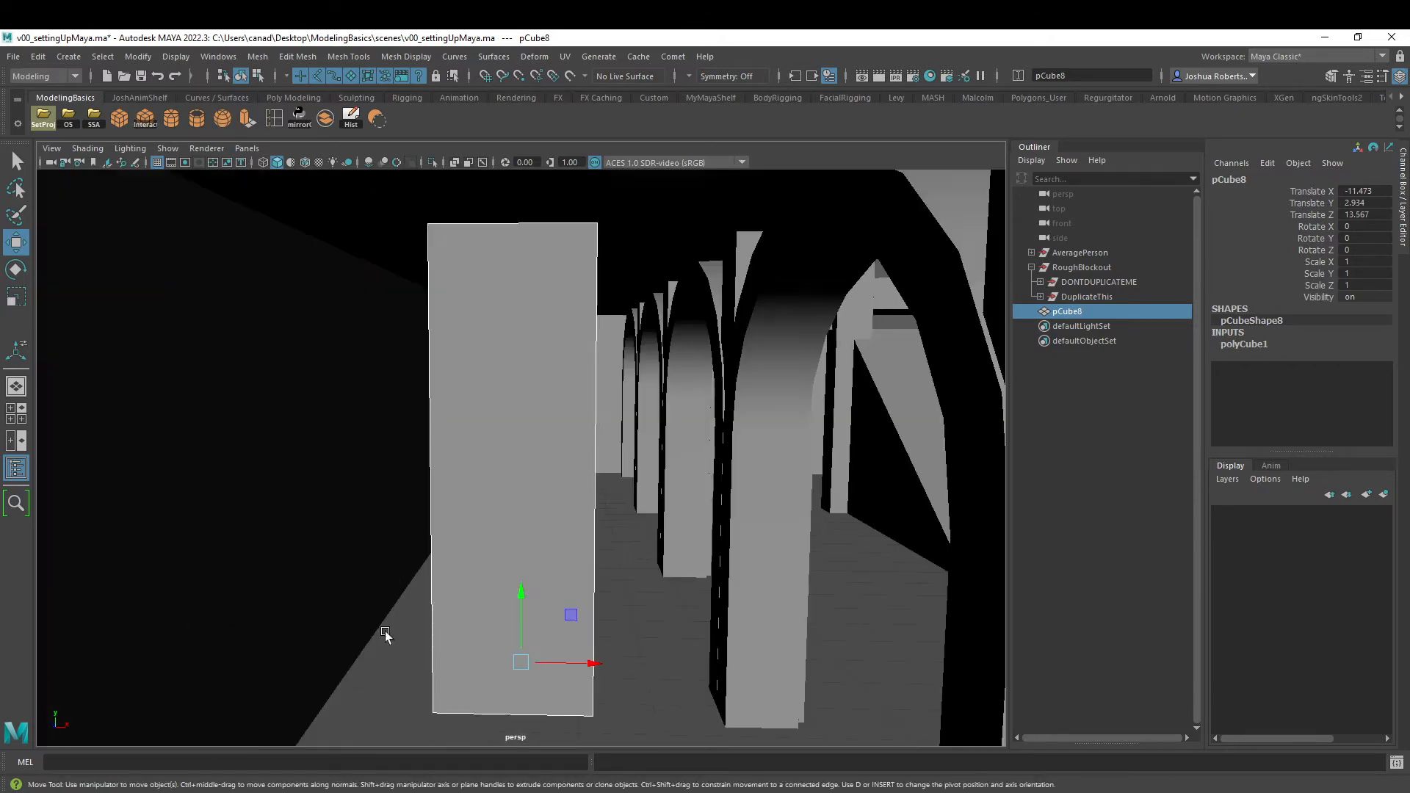
- Push the box into the outer wall behind the arches, to about -14.281 on X
{"action": "right_click_drag", "start_coordinate": [564, 603], "coordinate": [210, 507], "text": "alt"}
{"action": "middle_click_drag", "start_coordinate": [449, 543], "coordinate": [513, 545], "text": "alt"}
{"action": "left_click_drag", "start_coordinate": [651, 539], "coordinate": [512, 539]}
{"action": "left_click_drag", "start_coordinate": [664, 500], "coordinate": [773, 500], "text": "alt"}
{"action": "right_click_drag", "start_coordinate": [774, 499], "coordinate": [629, 451], "text": "alt"}
{"action": "left_click_drag", "start_coordinate": [629, 451], "coordinate": [421, 419], "text": "alt"}
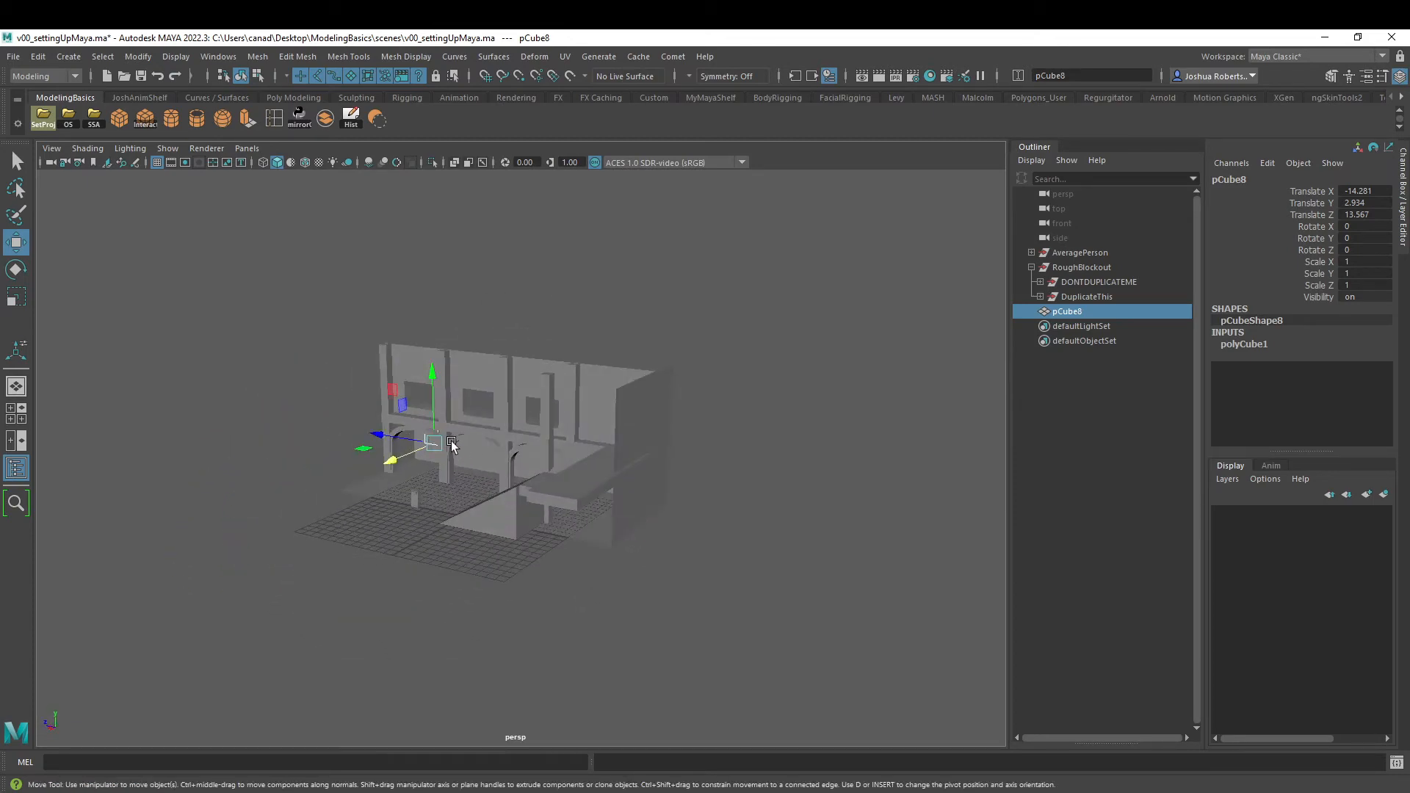
{"action": "left_click_drag", "start_coordinate": [426, 457], "coordinate": [529, 512], "text": "alt"}
- Reselect the box in the outer wall and grid-snap it to 1.5 on Y and 14 on Z
{"action": "left_click", "coordinate": [509, 501]}
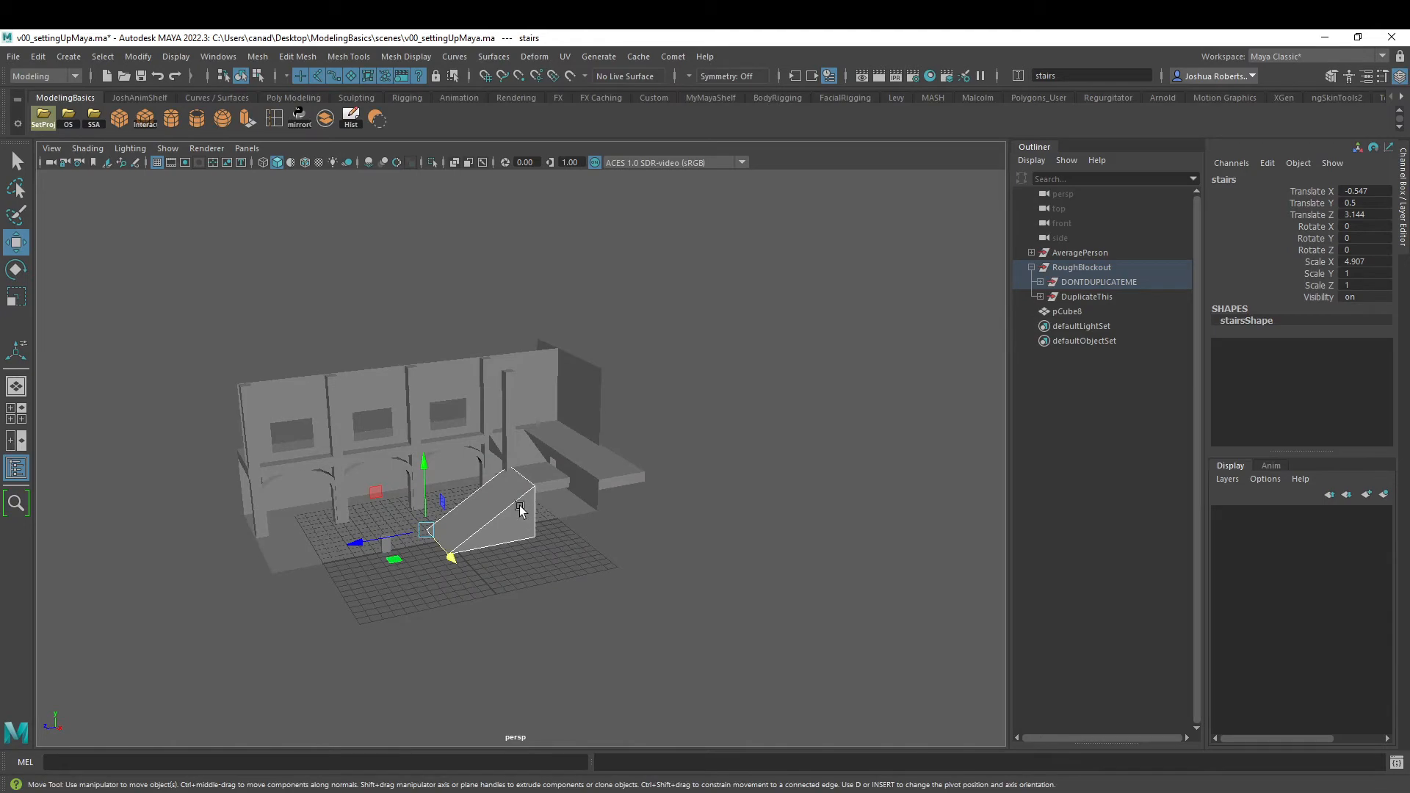
{"action": "key", "text": "f"}
{"action": "left_click_drag", "start_coordinate": [621, 513], "coordinate": [481, 491], "text": "alt"}
{"action": "left_click", "coordinate": [450, 464]}
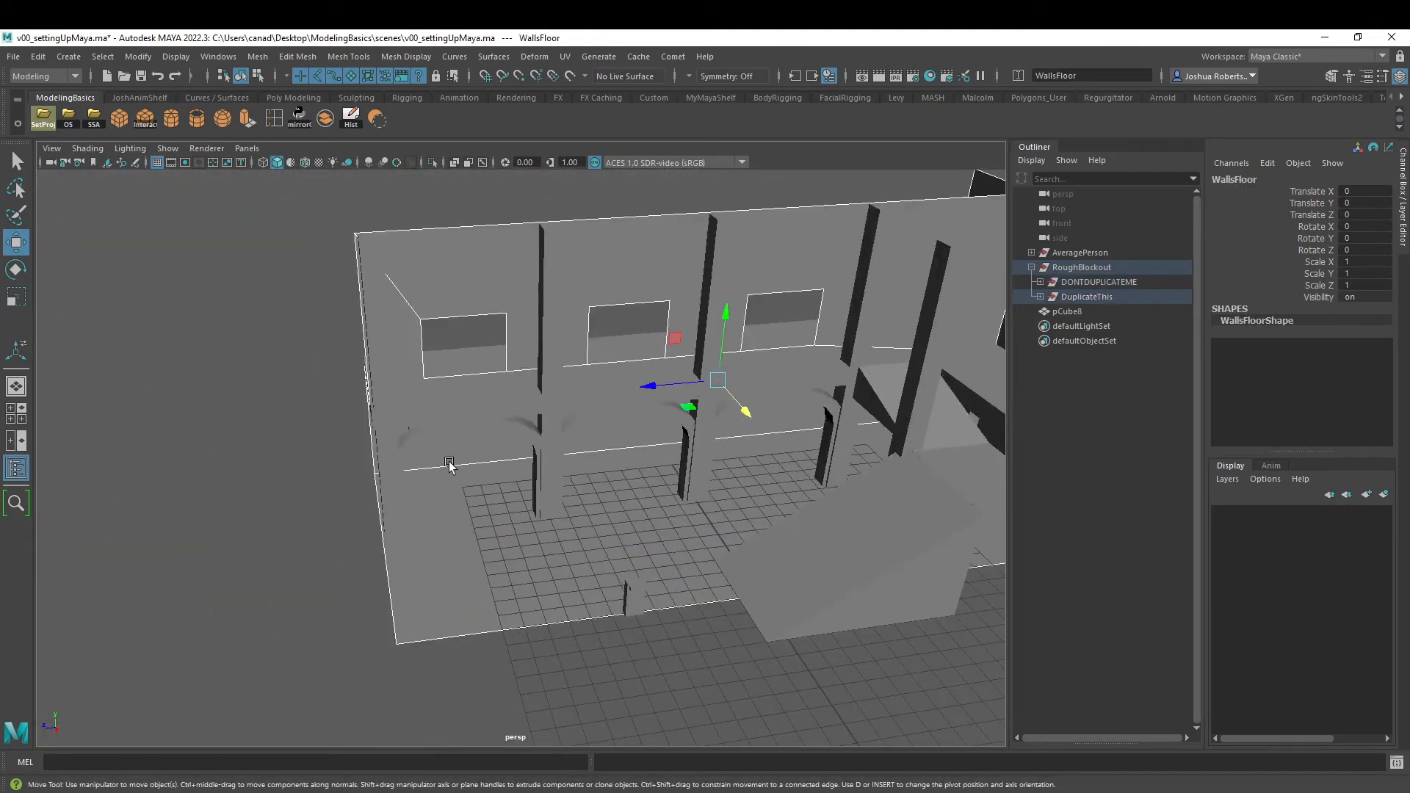
{"action": "left_click_drag", "start_coordinate": [367, 507], "coordinate": [402, 564], "text": "alt"}
{"action": "left_click", "coordinate": [417, 491]}
{"action": "key", "text": "f"}
{"action": "scroll", "coordinate": [500, 541], "scroll_direction": "down", "scroll_amount": 5}
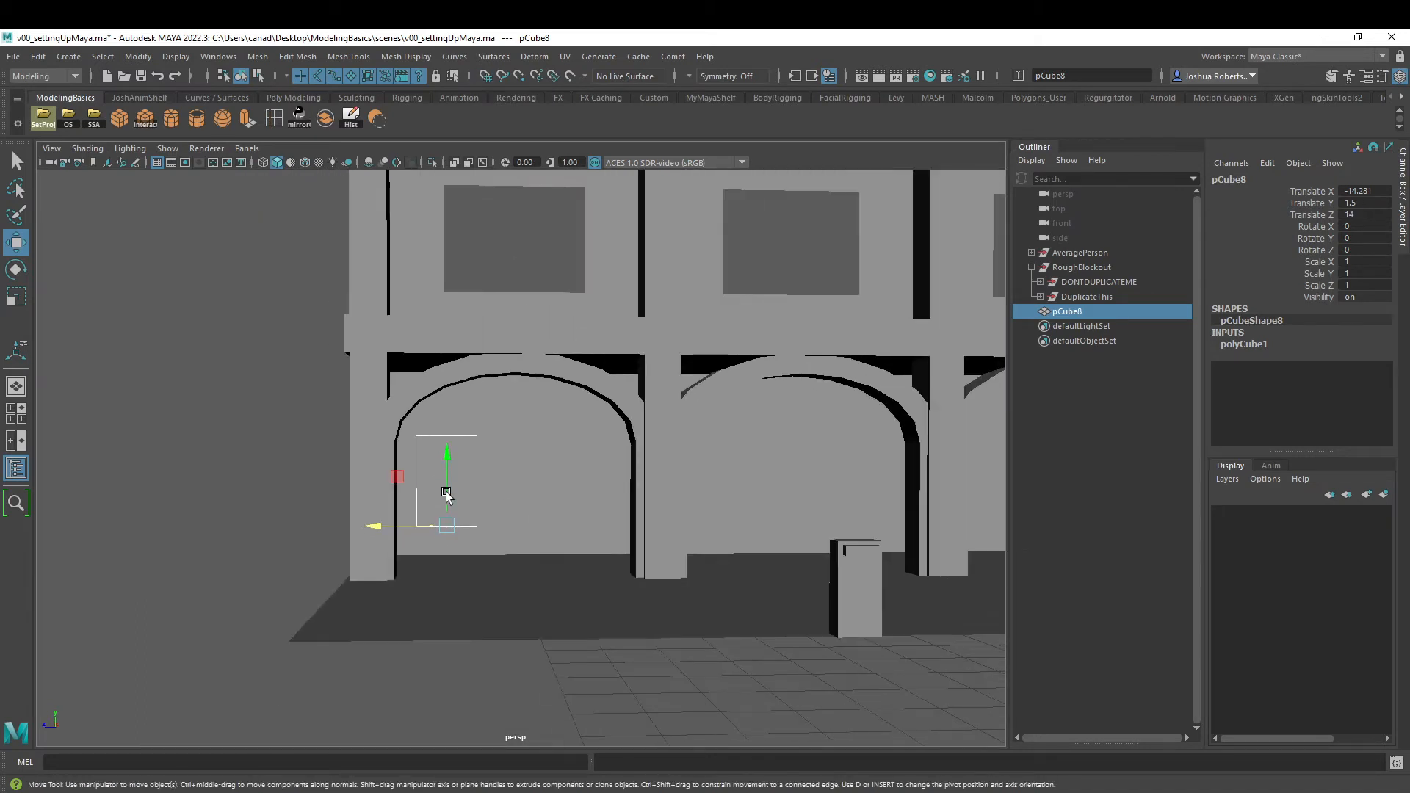
- Duplicate the wall box and grid-snap the copy beside it behind the first arch, at 11 on Z
{"action": "key", "text": "ctrl+d"}
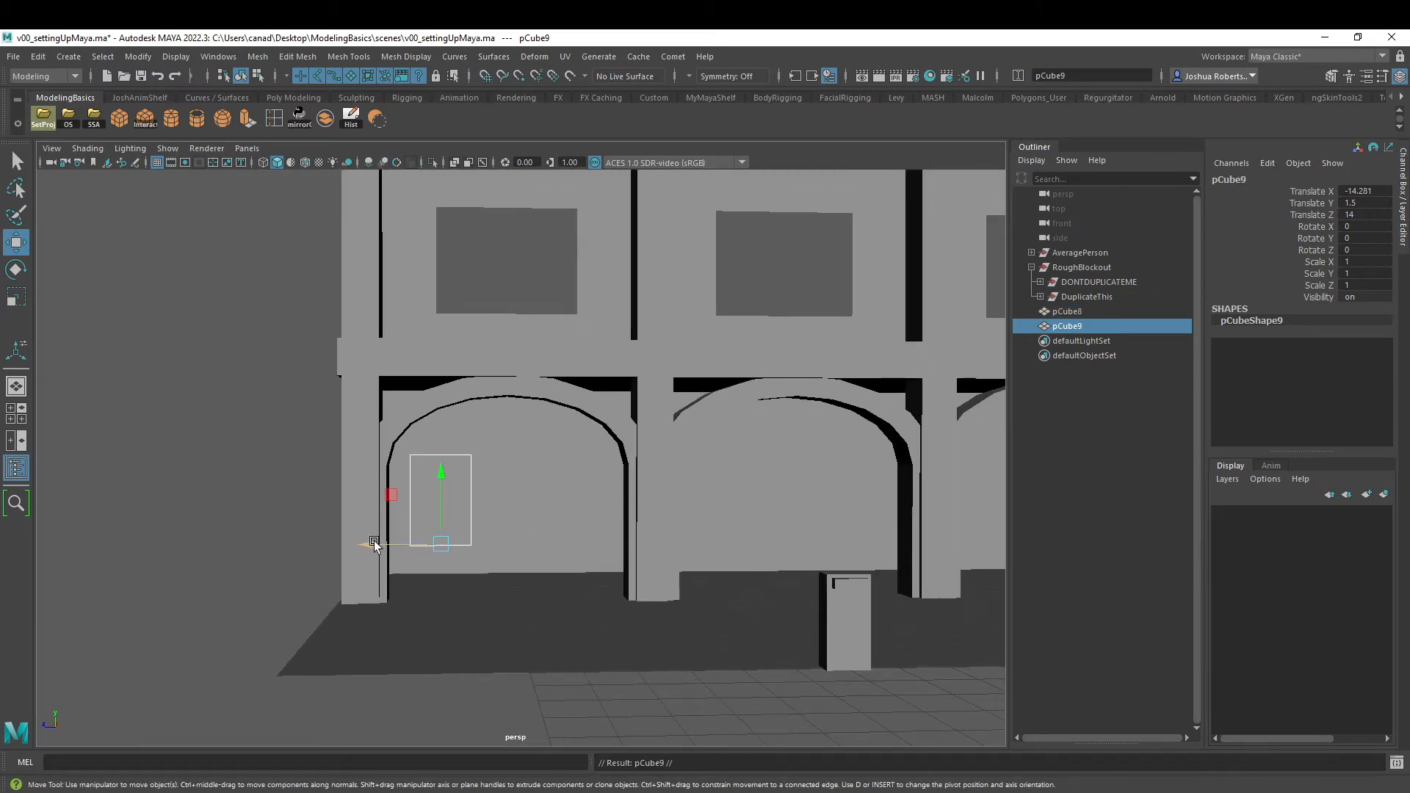
{"action": "left_click_drag", "start_coordinate": [375, 544], "coordinate": [535, 546]}
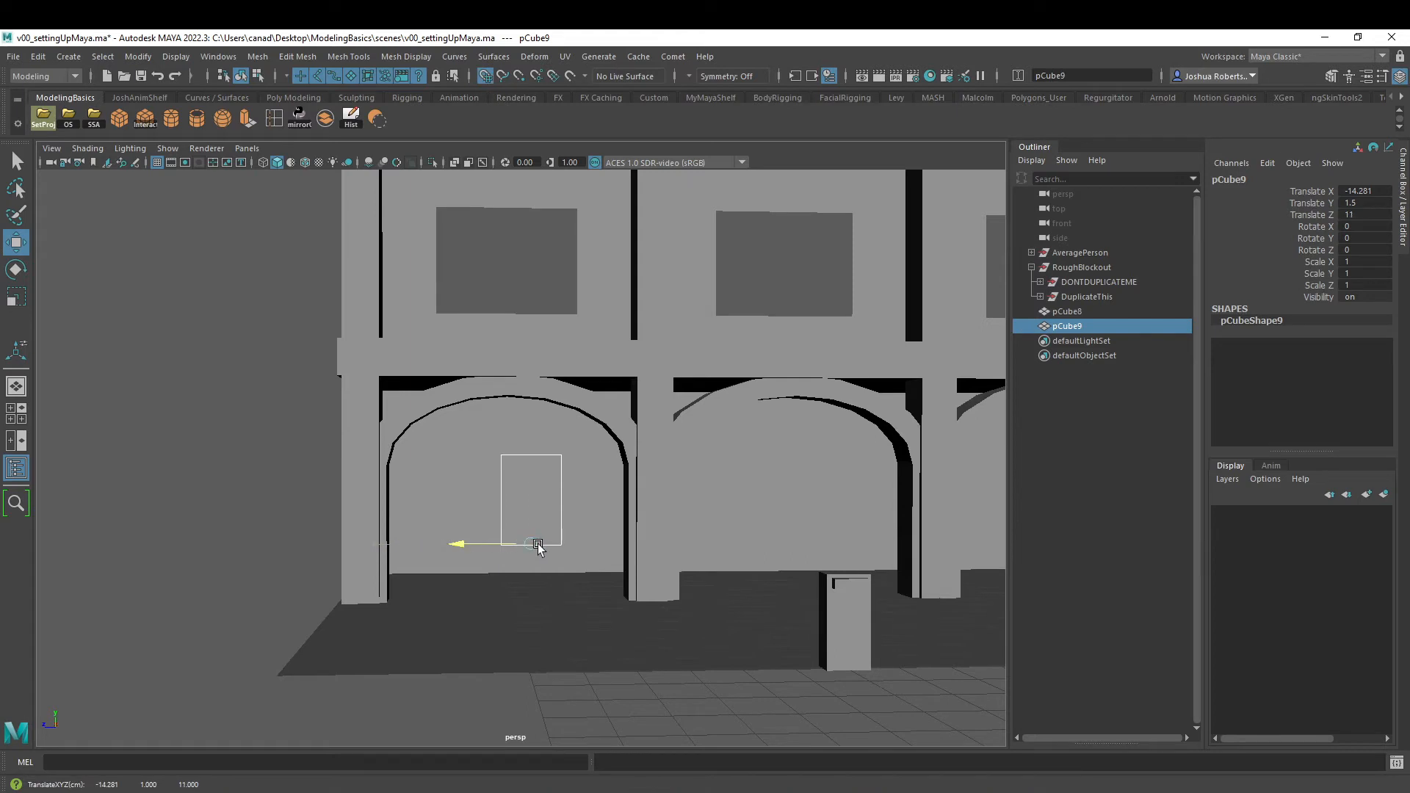
{"action": "left_click_drag", "start_coordinate": [482, 476], "coordinate": [459, 502], "text": "alt"}
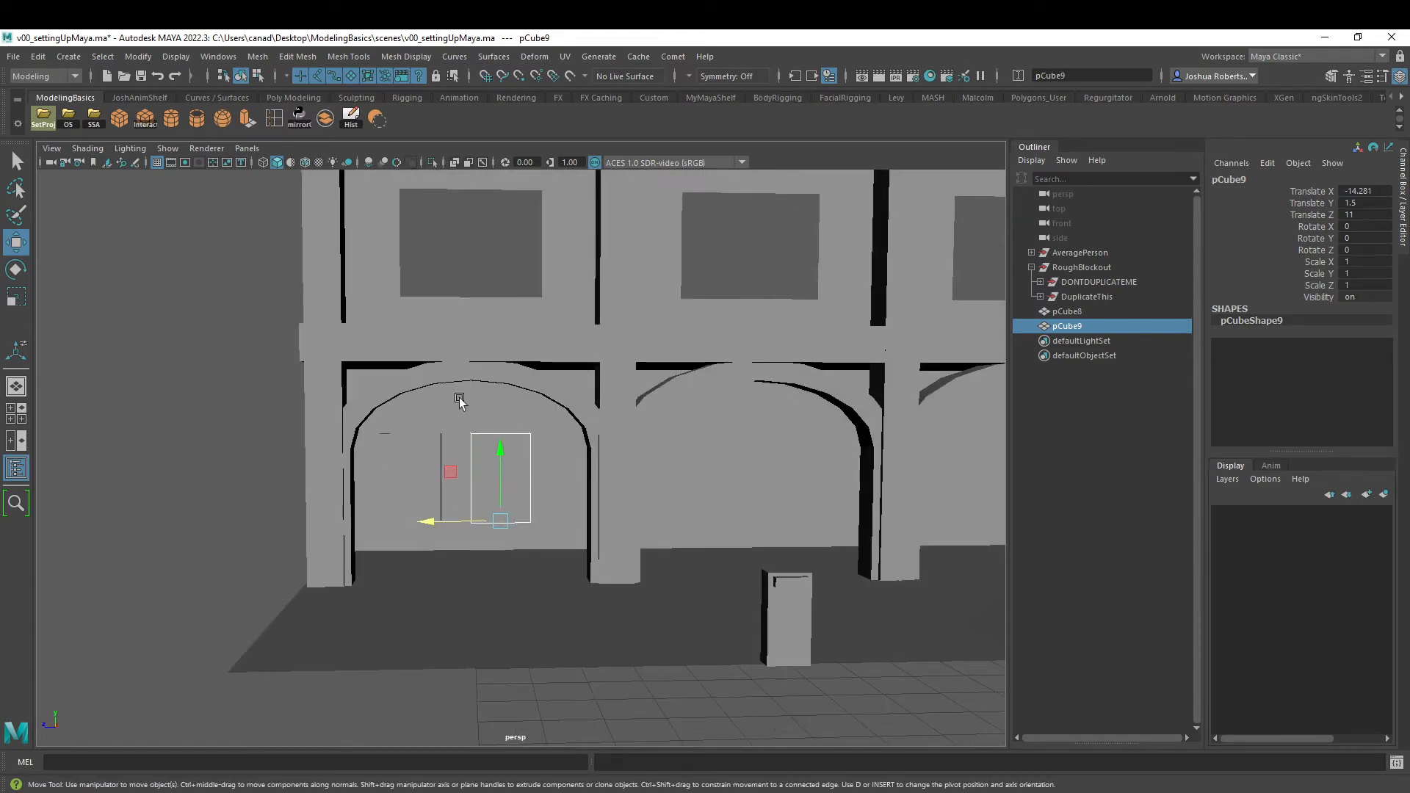
{"action": "left_click_drag", "start_coordinate": [514, 409], "coordinate": [448, 453], "text": "alt"}
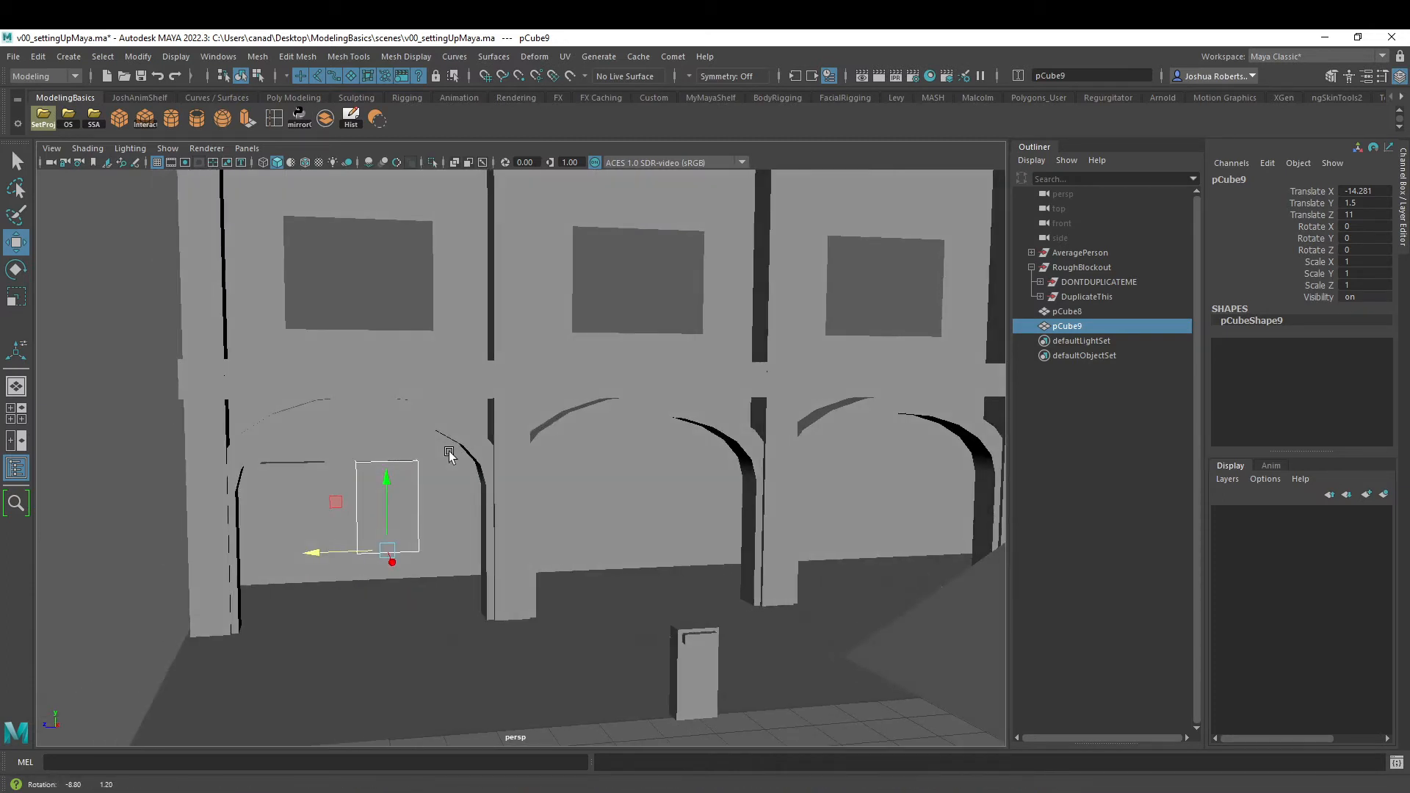
- Turn on wireframe on shaded in the perspective view and frame the two boxes behind the first arch
{"action": "left_click", "coordinate": [307, 162]}
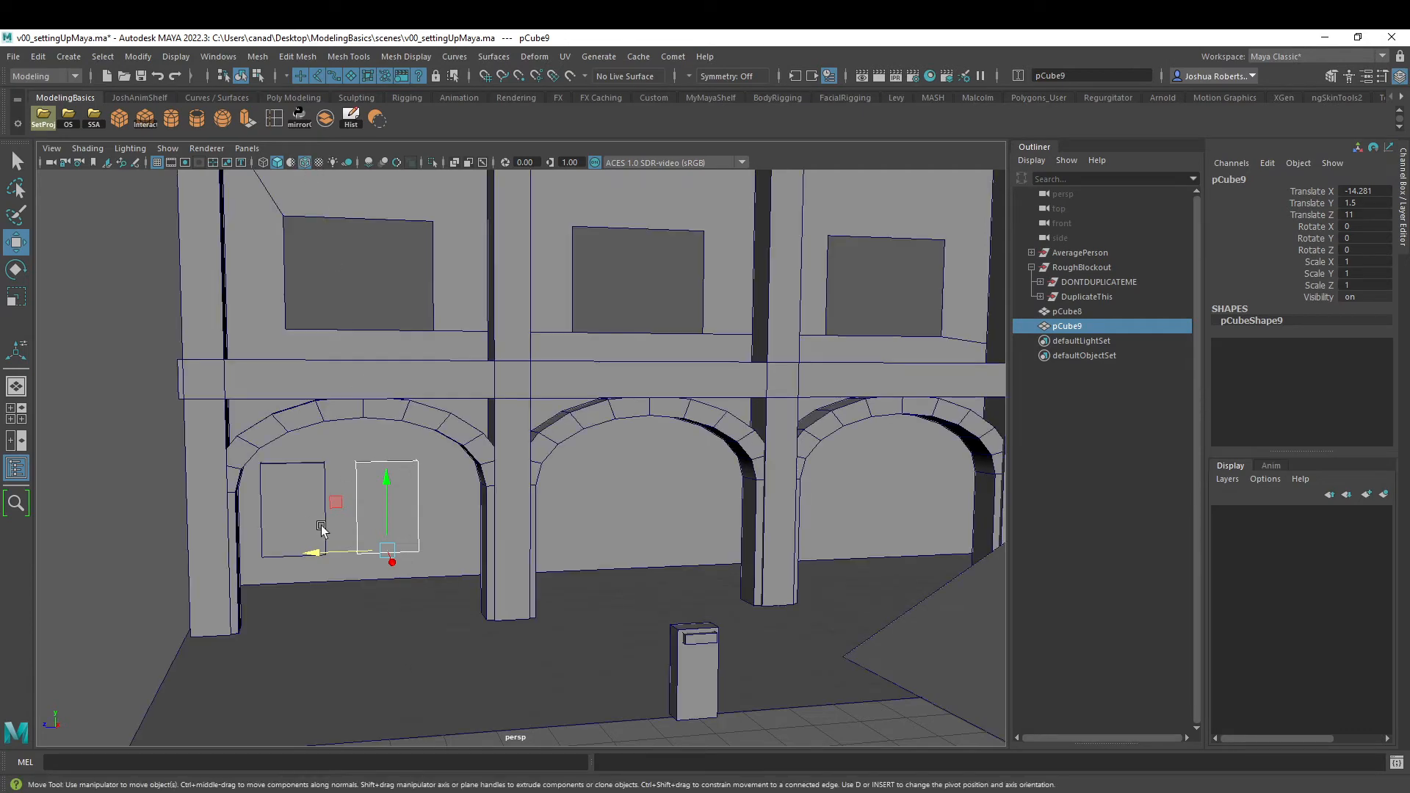
{"action": "left_click_drag", "start_coordinate": [324, 476], "coordinate": [318, 472], "text": "alt"}
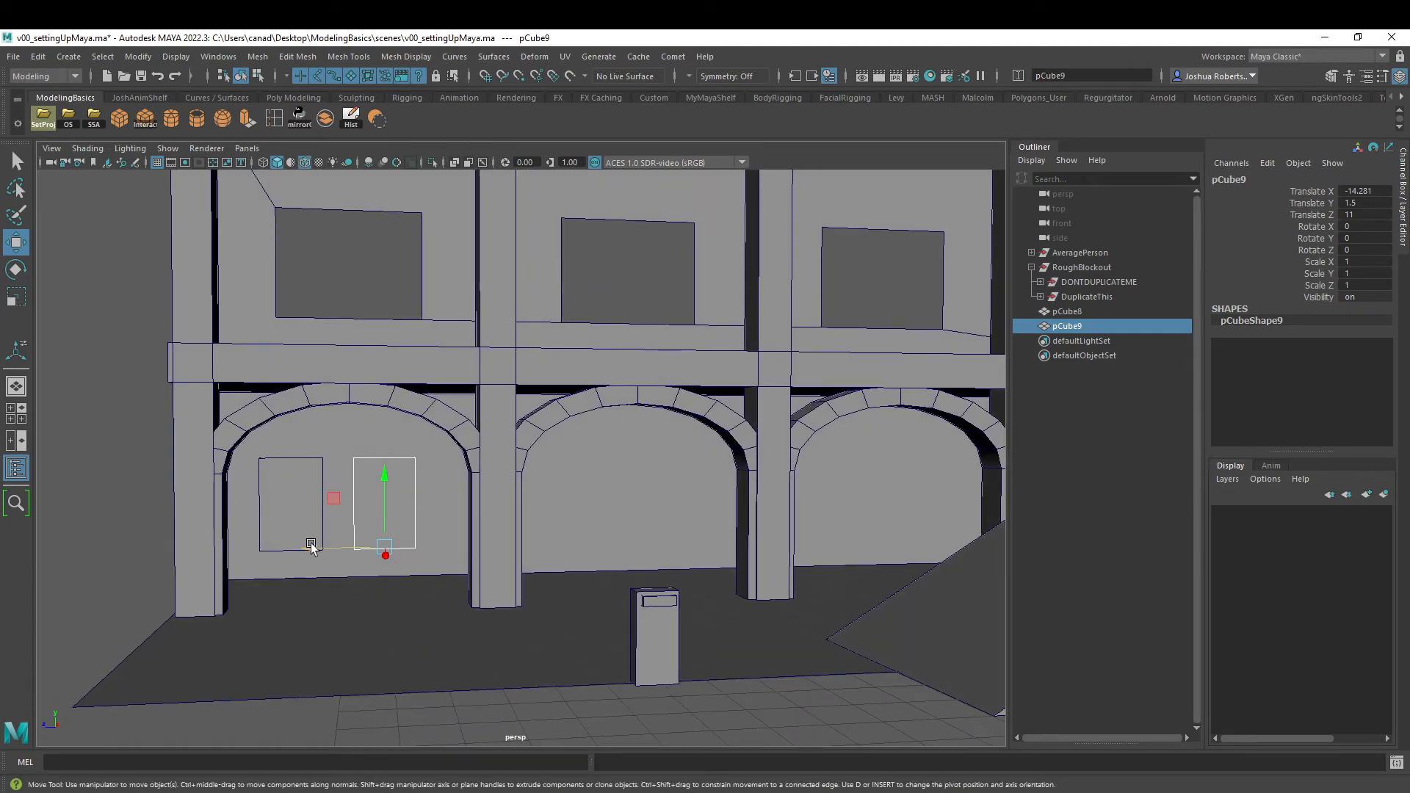
{"action": "left_click_drag", "start_coordinate": [388, 503], "coordinate": [369, 487], "text": "alt"}
{"action": "middle_click_drag", "start_coordinate": [368, 487], "coordinate": [444, 471], "text": "alt"}
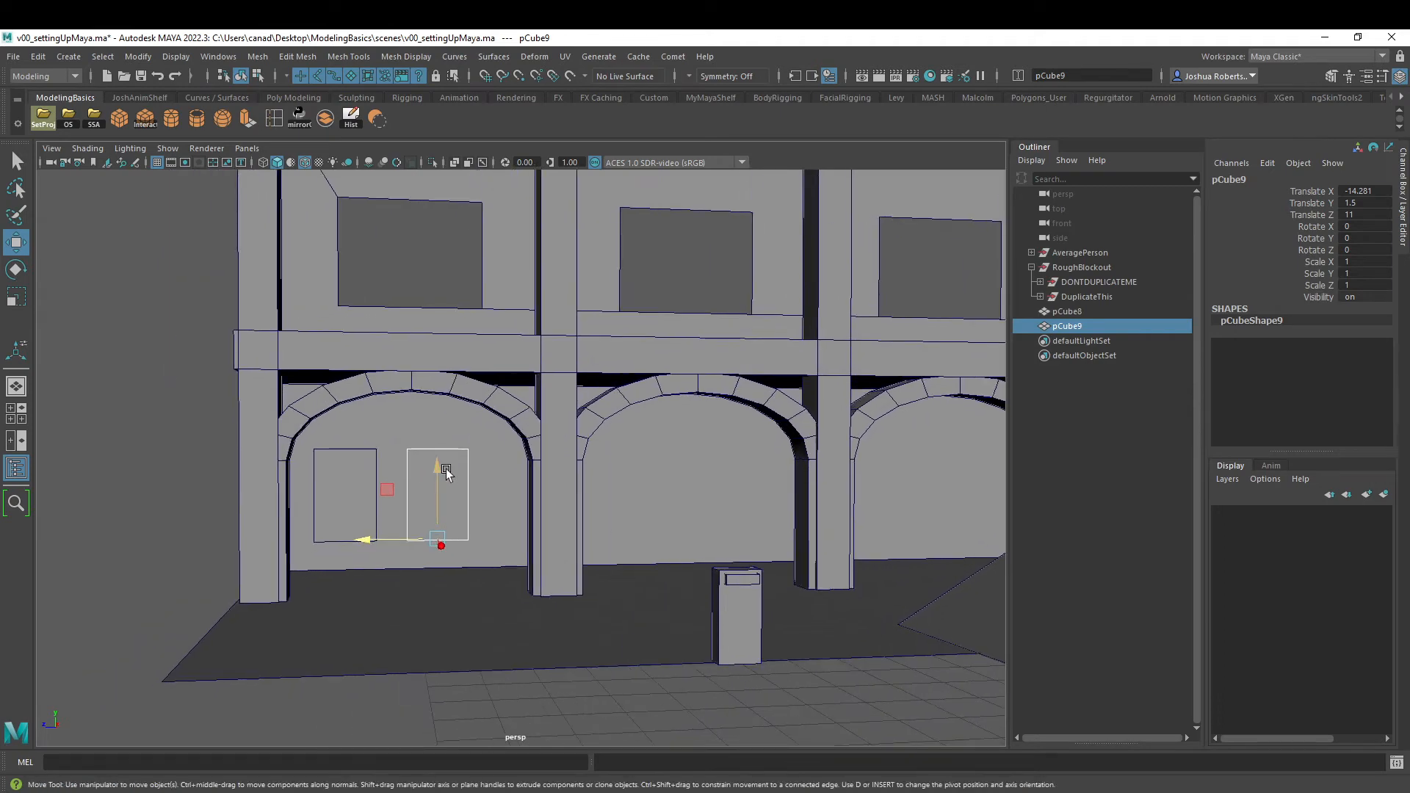
- In the side view, shift the duplicated box toward the arch's inner pillar, to about 10.52 on Z
{"action": "key", "text": "space"}
{"action": "key", "text": "space"}
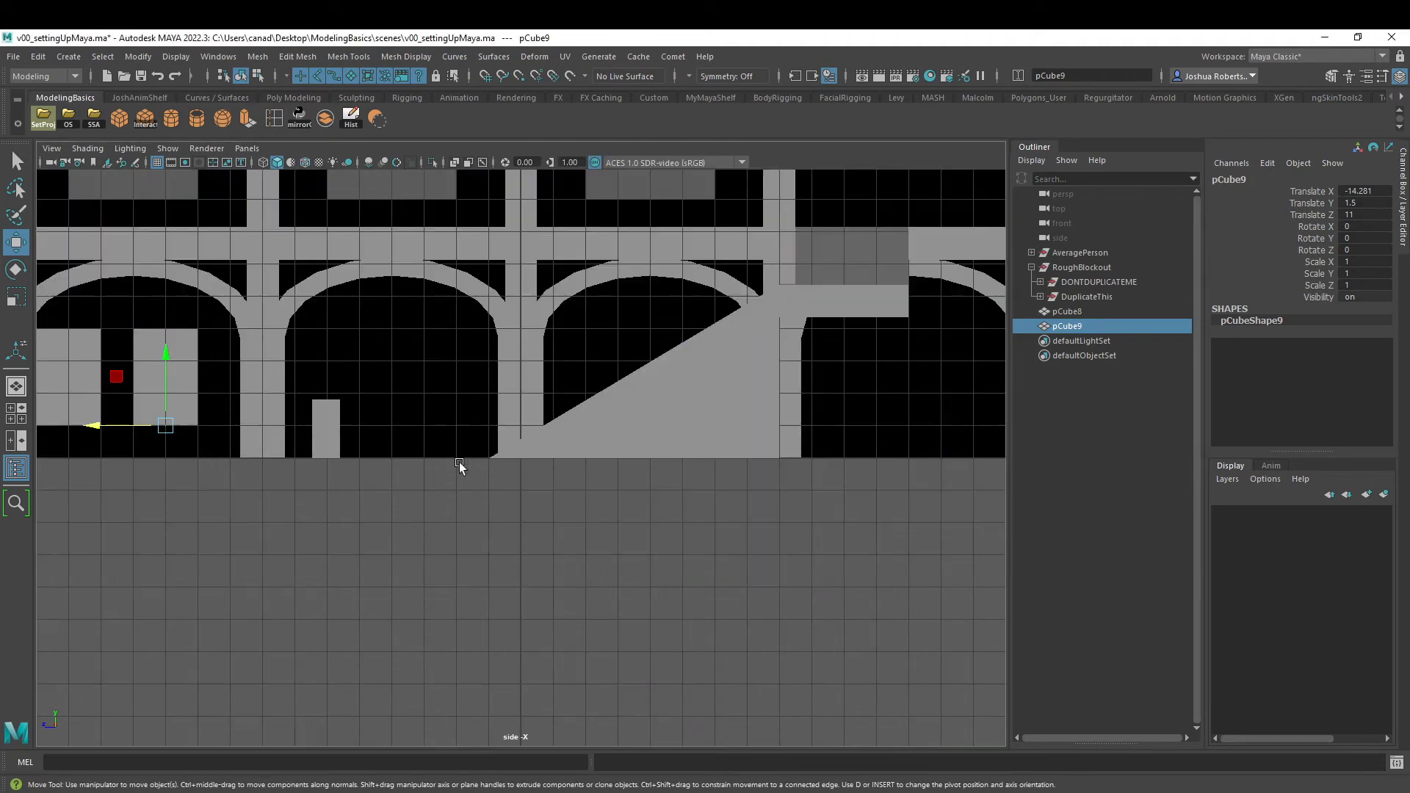
{"action": "scroll", "coordinate": [459, 461], "scroll_direction": "down", "scroll_amount": 2}
{"action": "scroll", "coordinate": [562, 484], "scroll_direction": "up", "scroll_amount": 1}
{"action": "scroll", "coordinate": [544, 495], "scroll_direction": "up", "scroll_amount": 2}
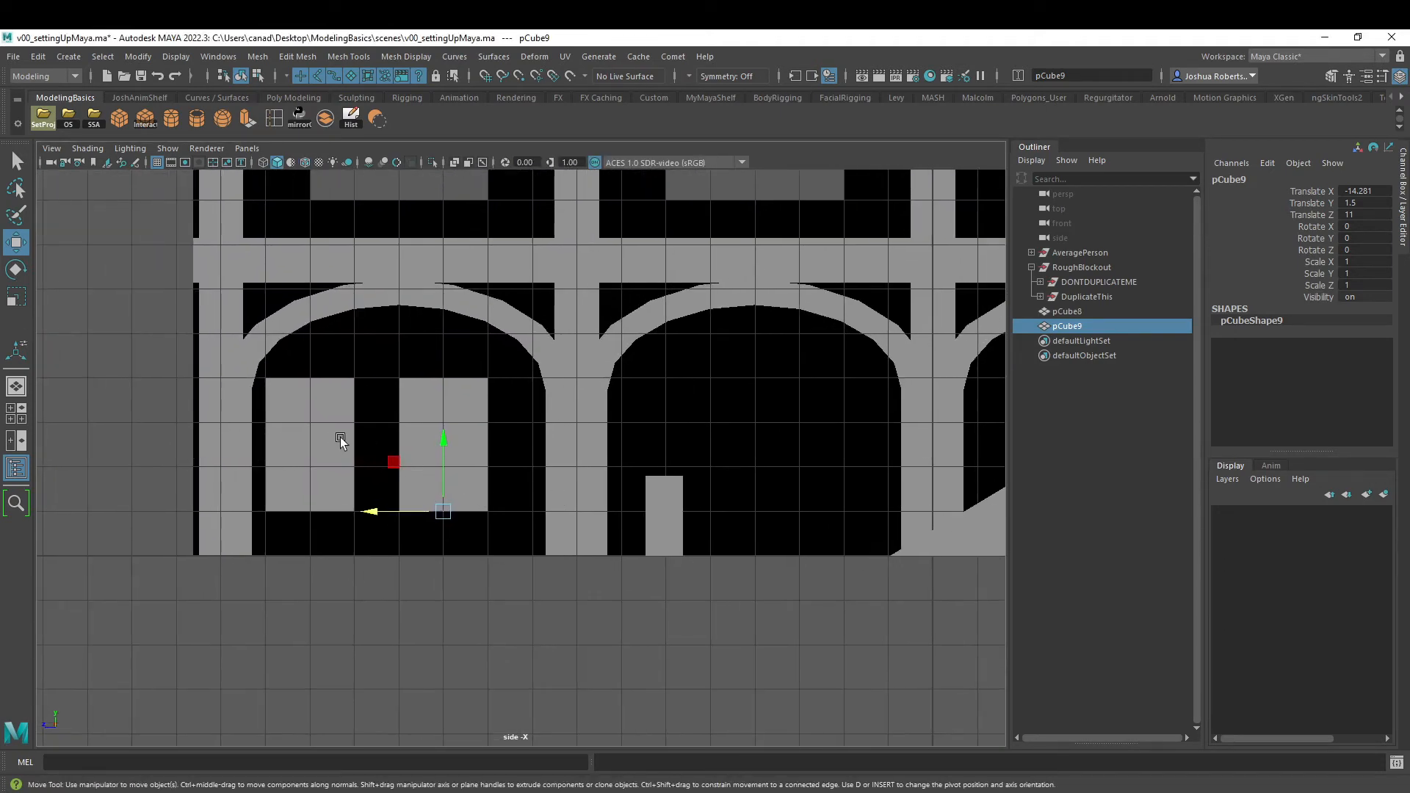
{"action": "left_click_drag", "start_coordinate": [371, 512], "coordinate": [395, 514]}
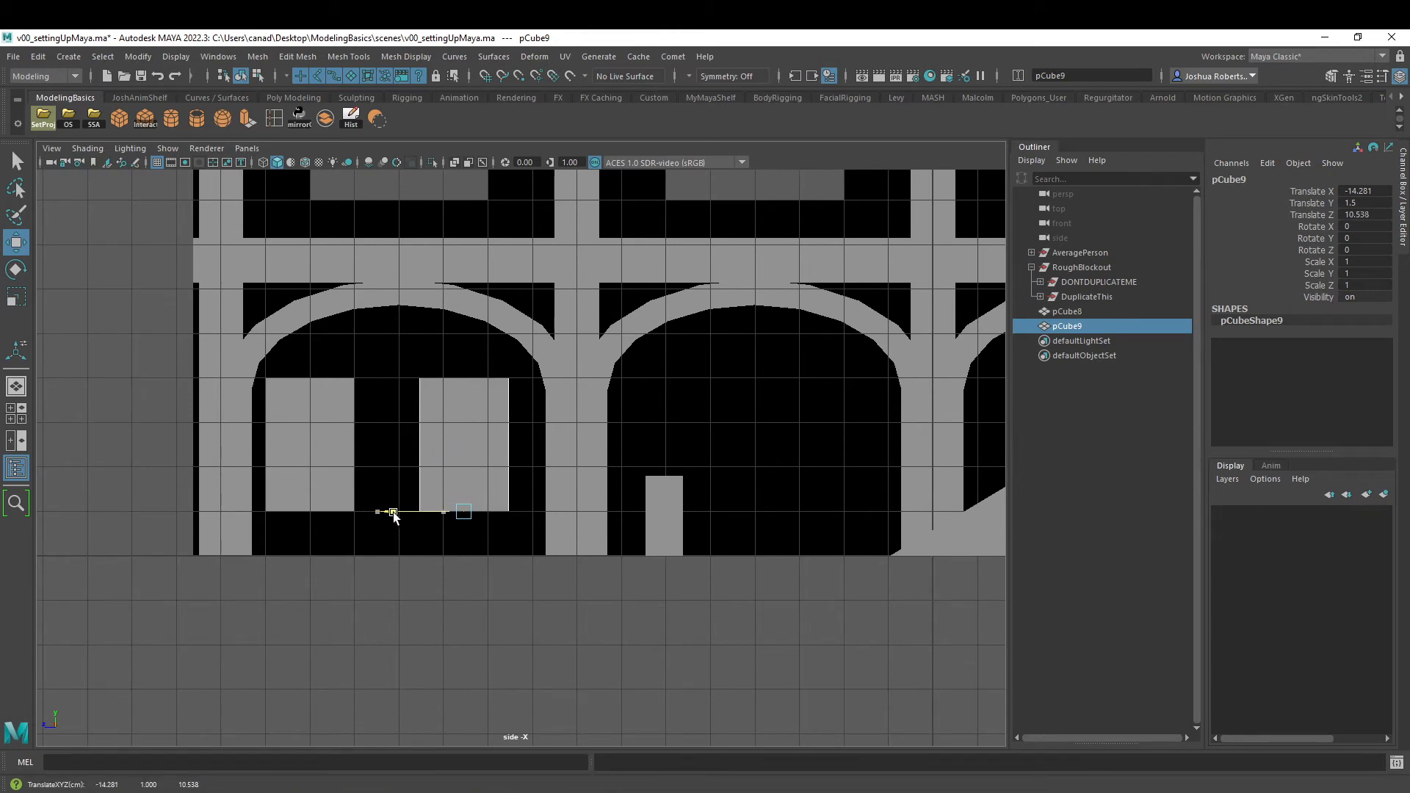
- Shift the original box away from the end pillar to about 13.488 on Z, and return to the perspective view
{"action": "left_click", "coordinate": [307, 449]}
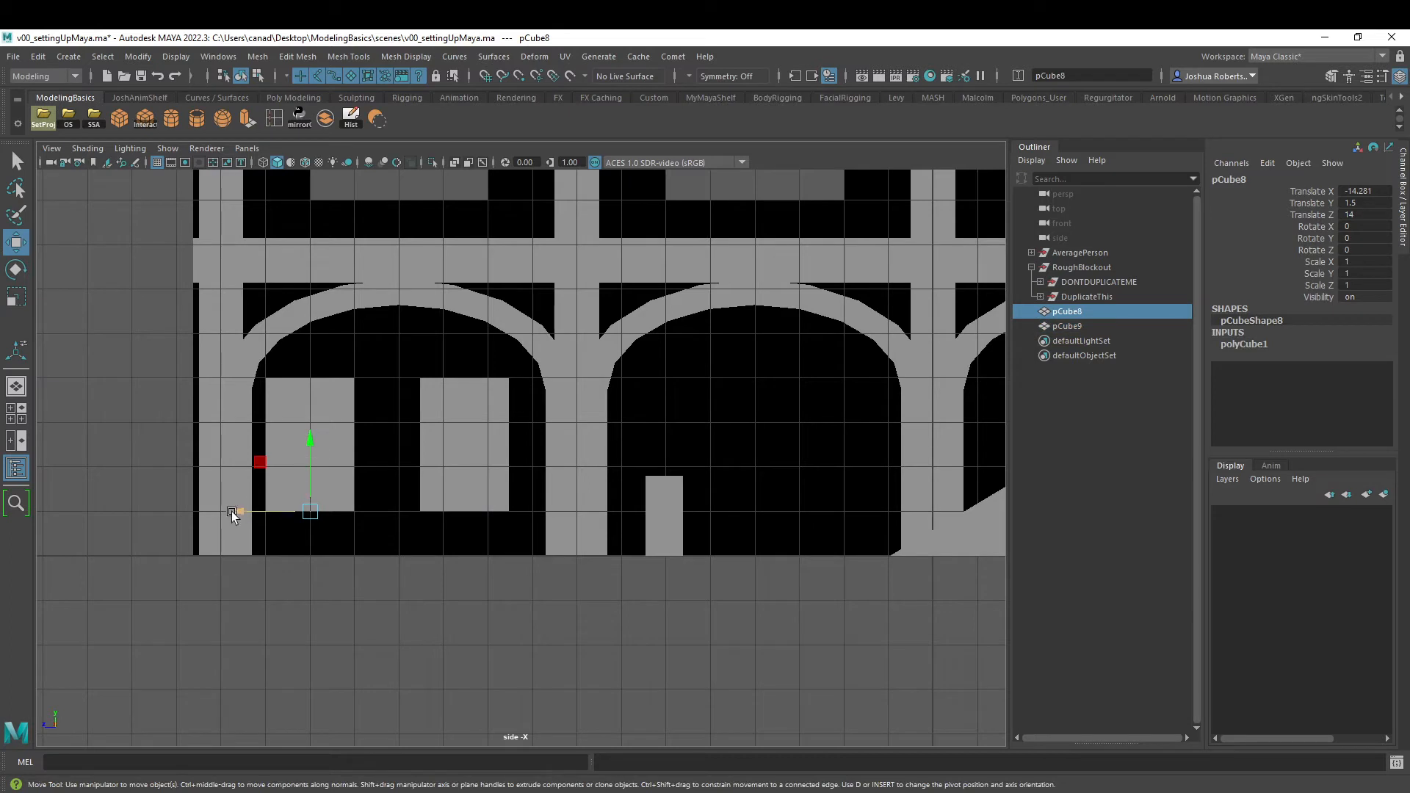
{"action": "left_click_drag", "start_coordinate": [236, 510], "coordinate": [258, 512]}
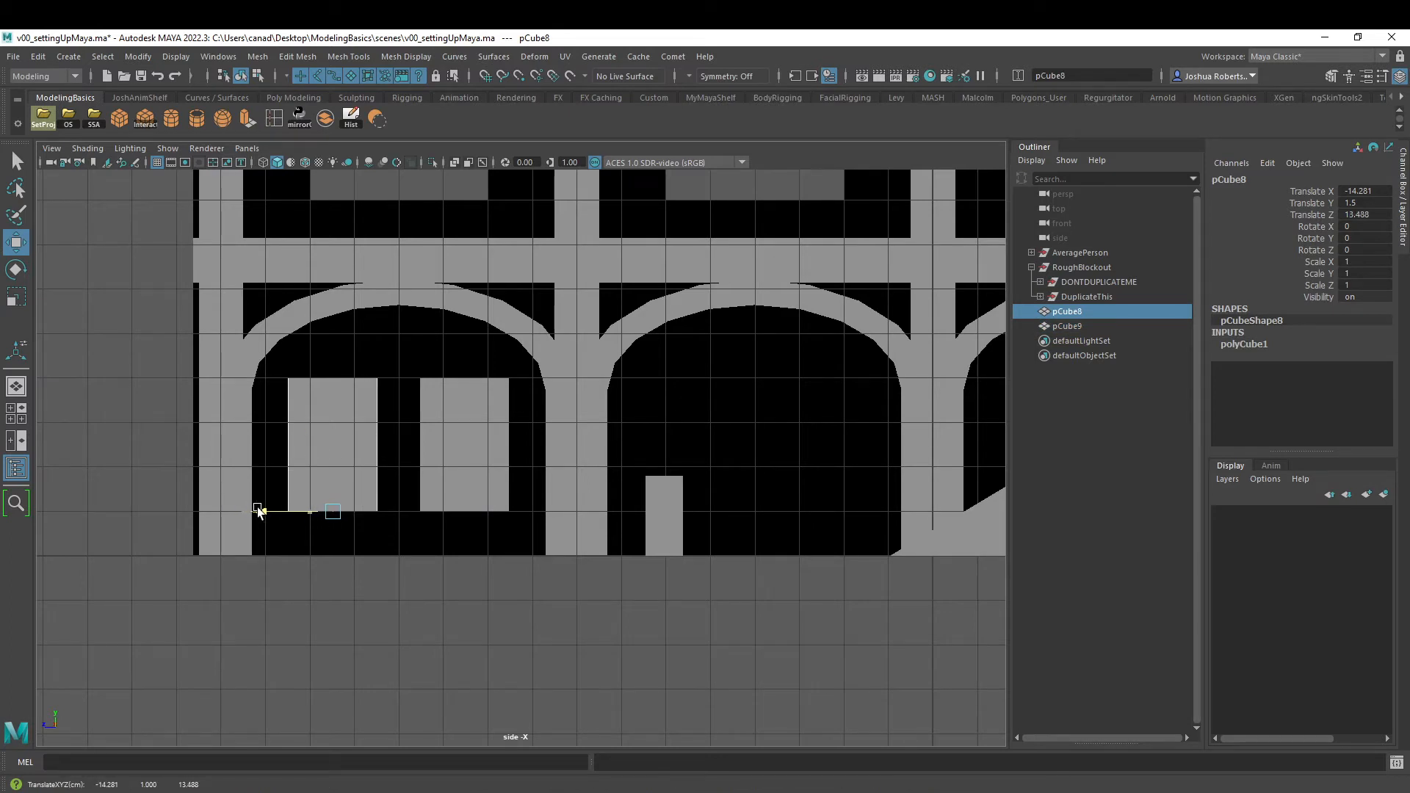
{"action": "key", "text": "space"}
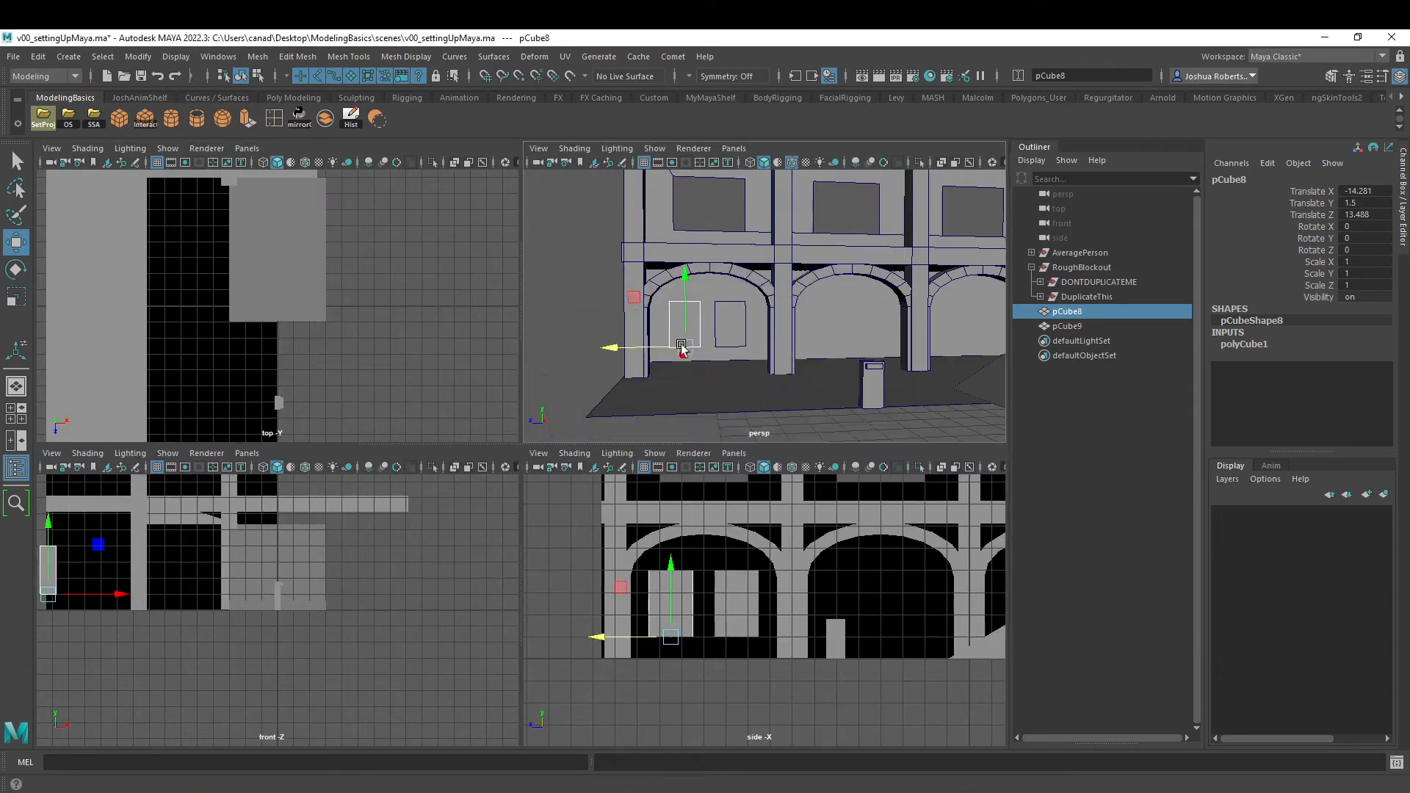
{"action": "key", "text": "space"}
- Combine the two boxes into one mesh and grid-snap the pair's center to 12 on Z in the side view
{"action": "left_click", "coordinate": [460, 487], "text": "shift"}
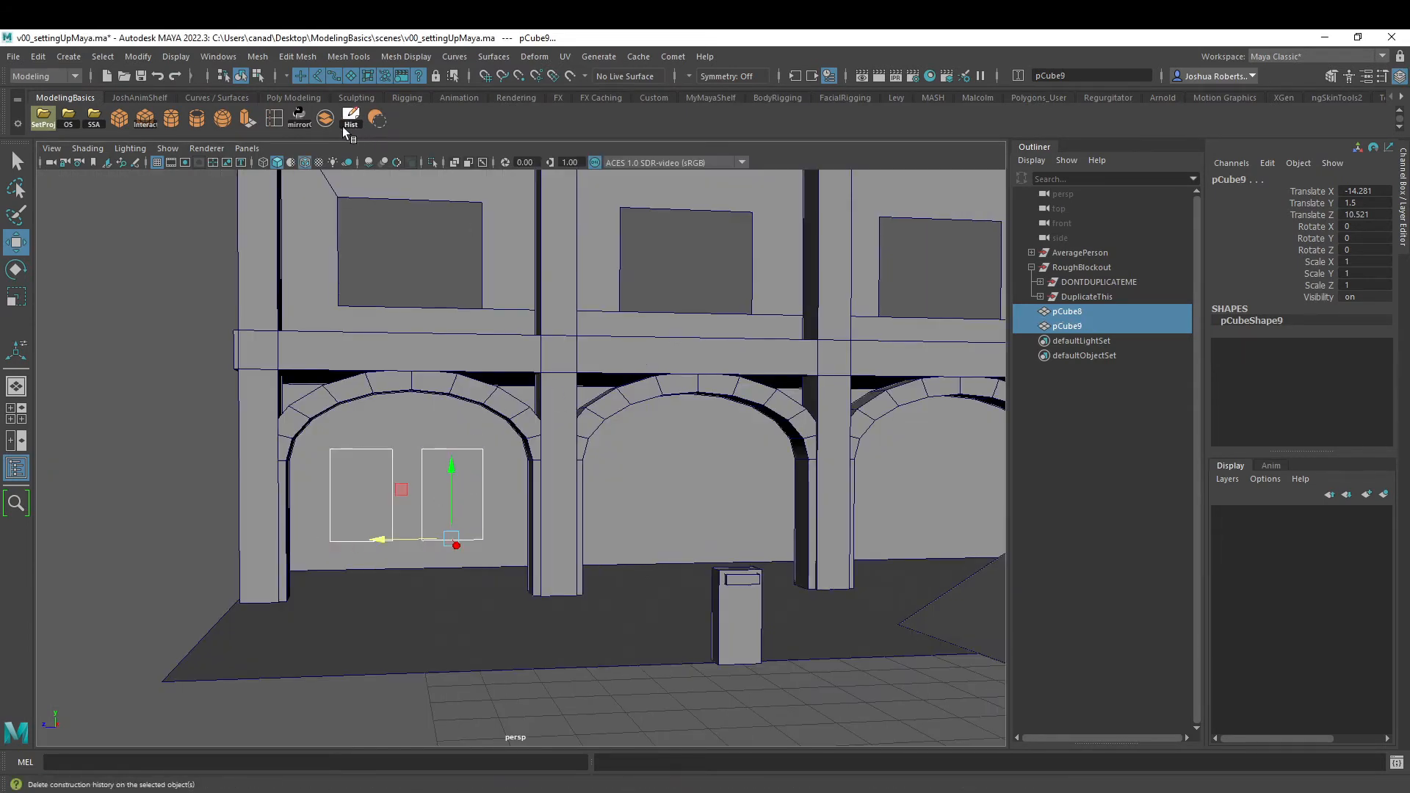
{"action": "left_click", "coordinate": [325, 118]}
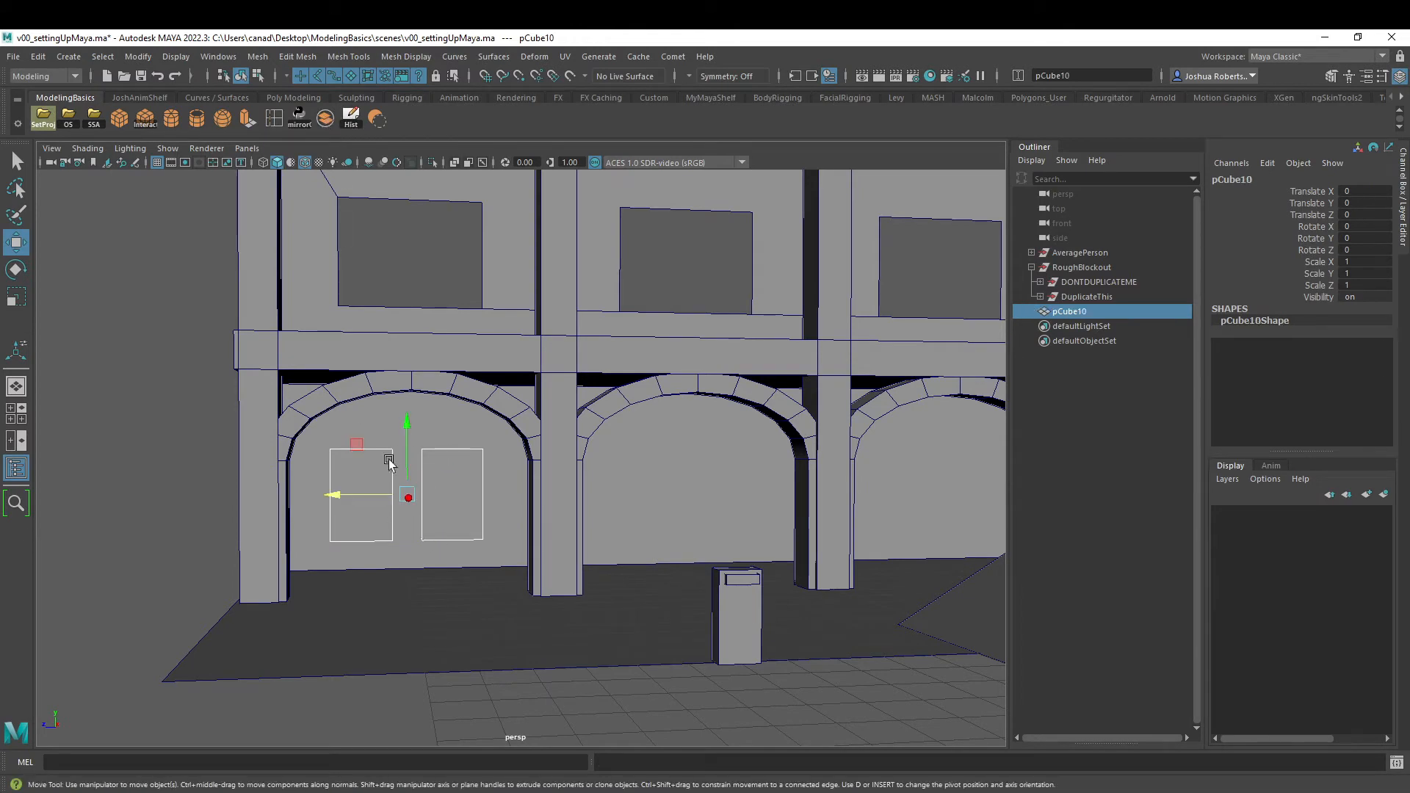
{"action": "key", "text": "space"}
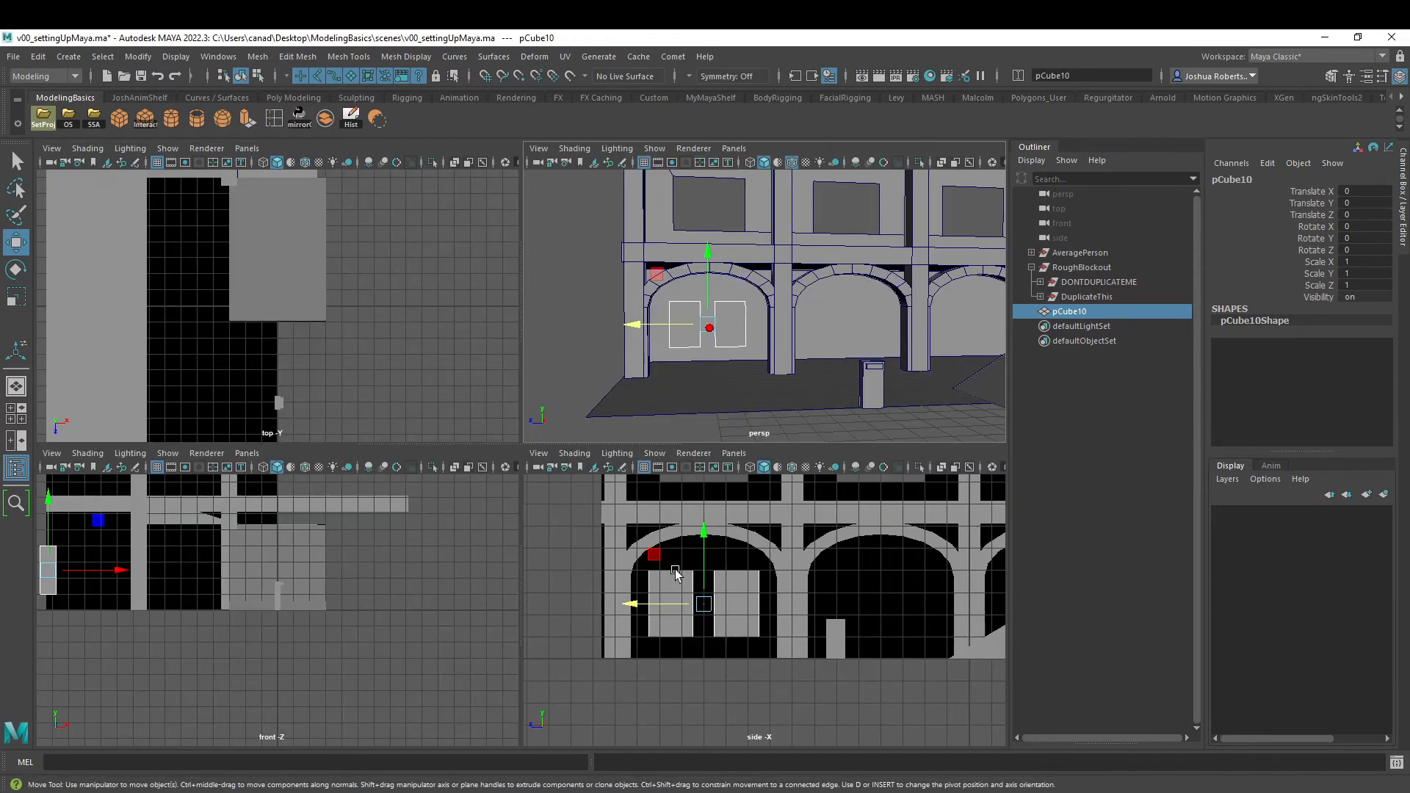
{"action": "key", "text": "space"}
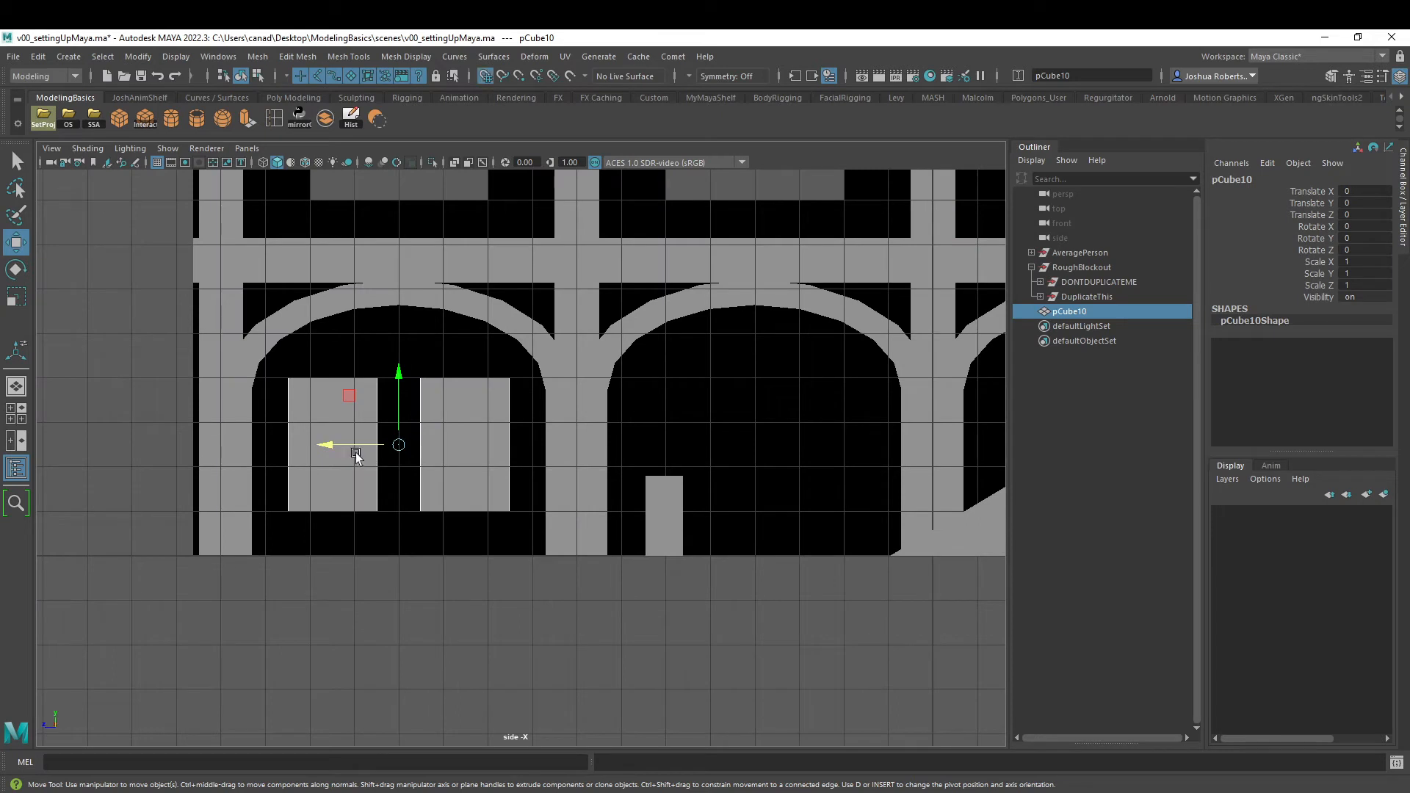
{"action": "mouse_move", "coordinate": [356, 453]}
{"action": "left_mouse_down"}
{"action": "mouse_move", "coordinate": [315, 452]}
{"action": "mouse_move", "coordinate": [357, 452]}
{"action": "left_mouse_up"}
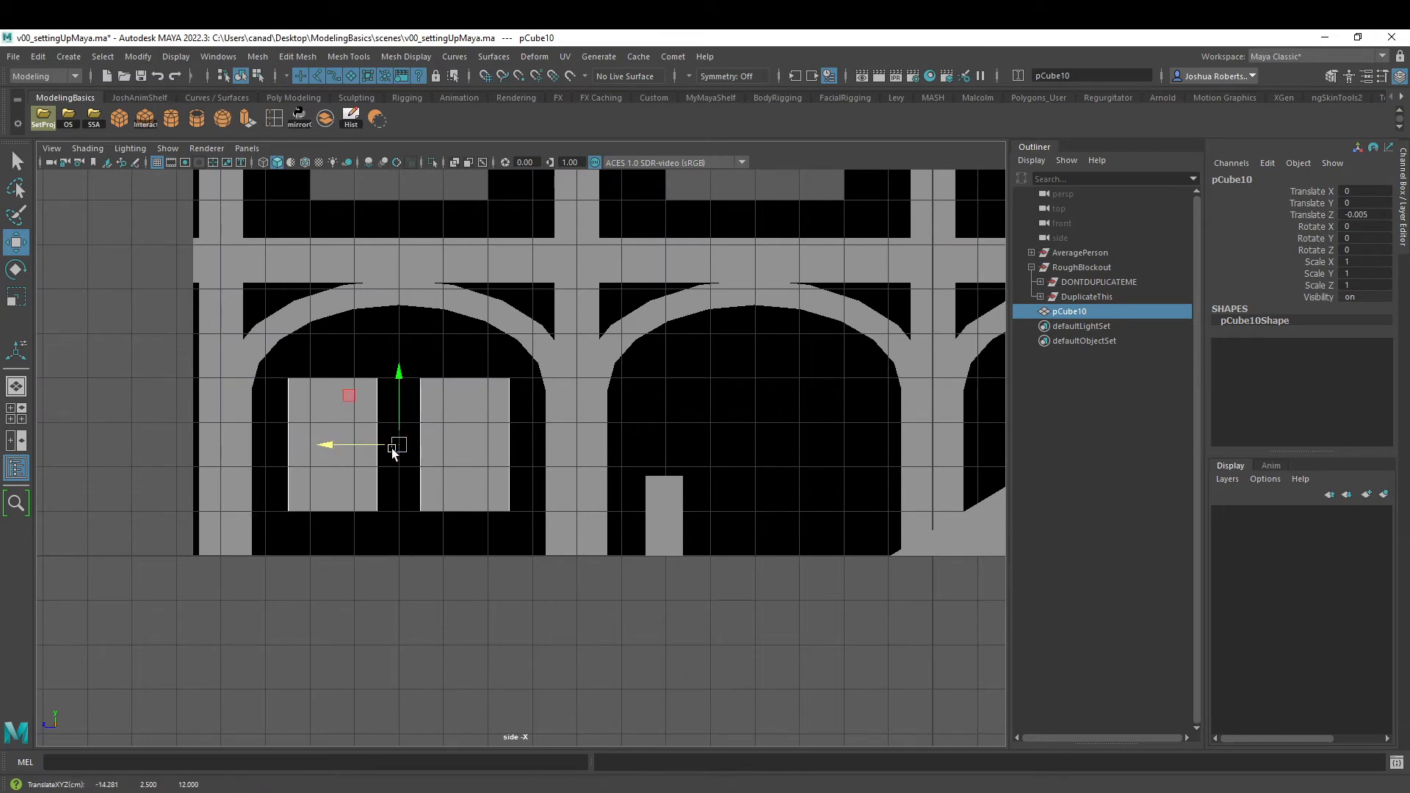
- Duplicate the combined box pair and grid-snap the copy under the second arch, at -8.005 on Translate Z
{"action": "key", "text": "ctrl+d"}
{"action": "left_click_drag", "start_coordinate": [358, 449], "coordinate": [751, 448]}
{"action": "middle_click_drag", "start_coordinate": [806, 418], "coordinate": [509, 468], "text": "alt"}
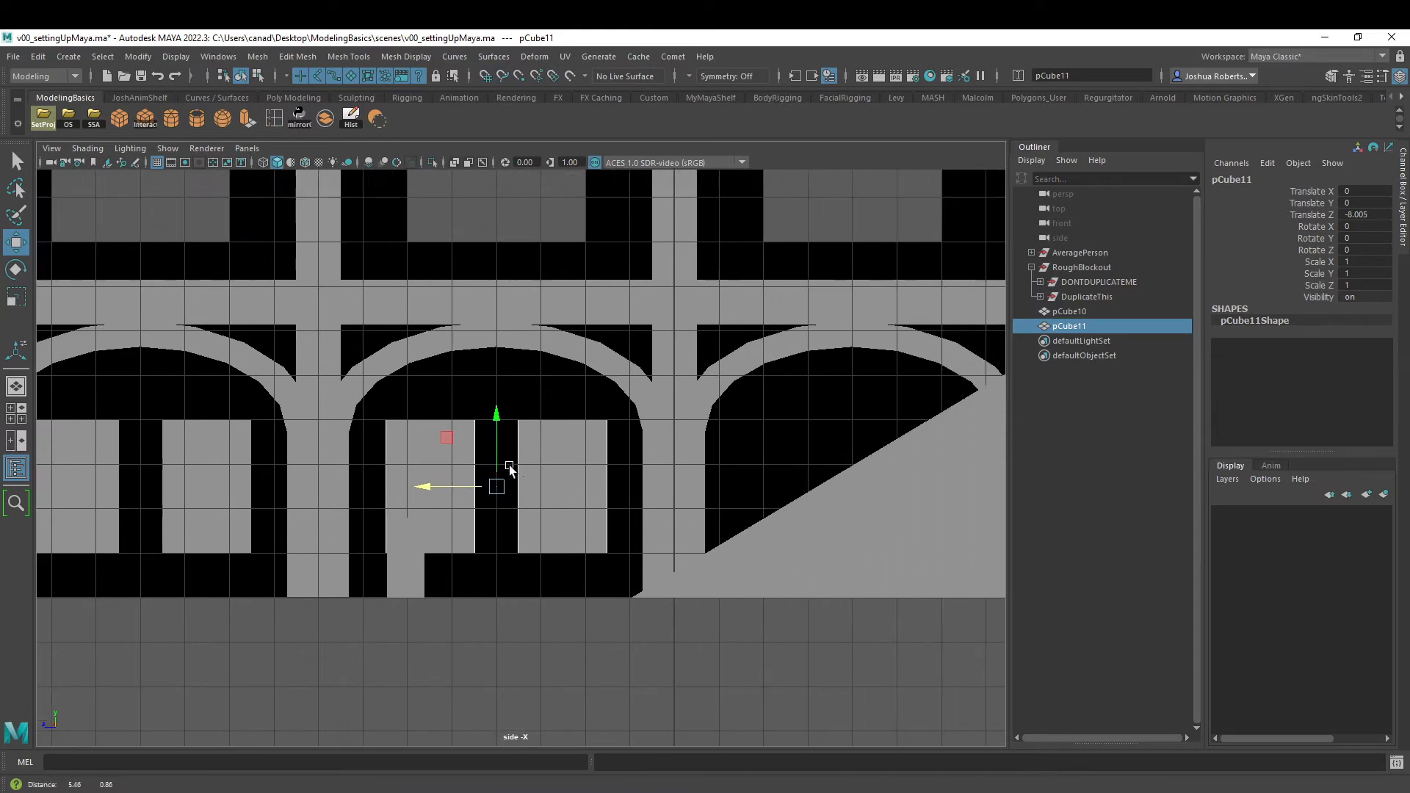
{"action": "right_click_drag", "start_coordinate": [545, 470], "coordinate": [454, 466], "text": "alt"}
{"action": "middle_click_drag", "start_coordinate": [454, 465], "coordinate": [523, 473], "text": "alt"}
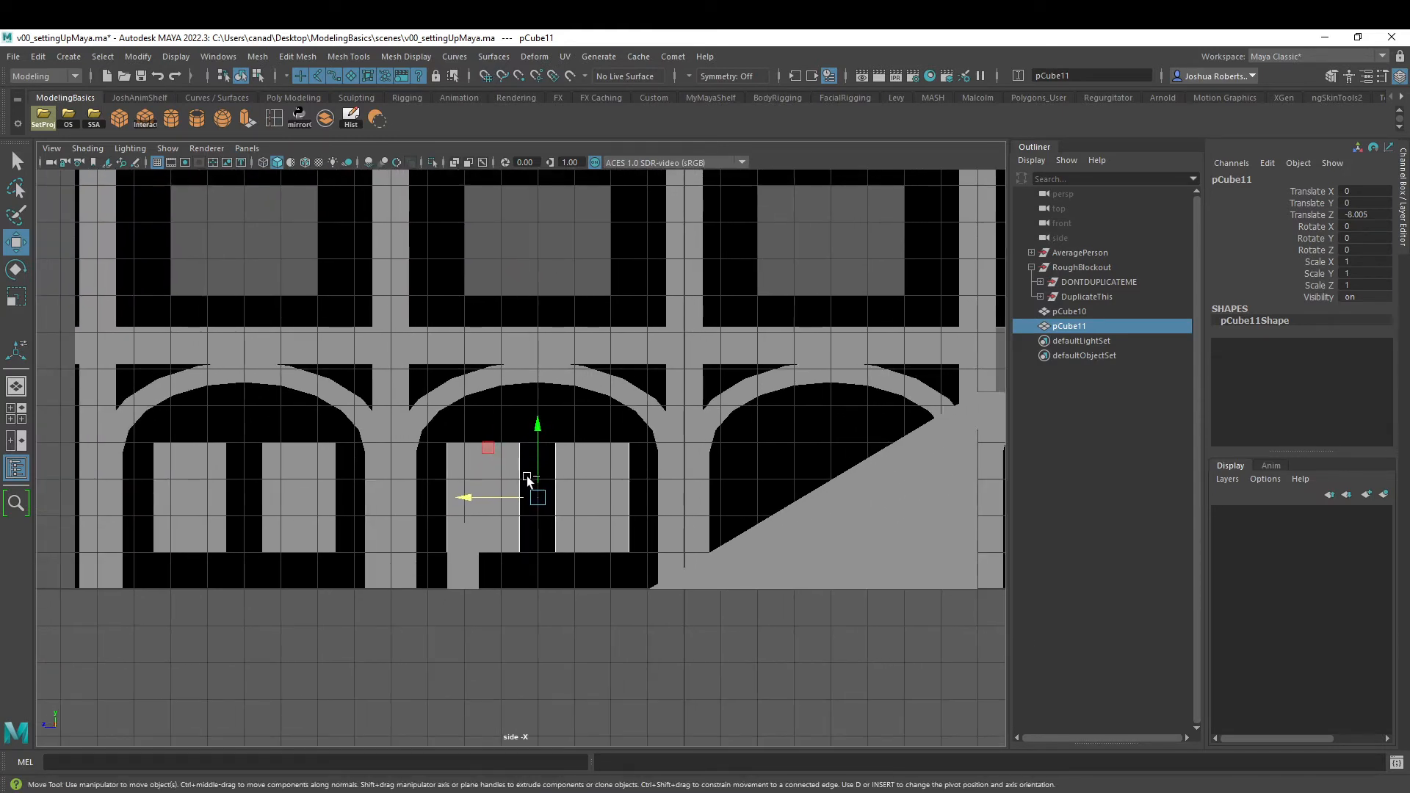
- Duplicate the pair again for the third arch at -16.005 on Translate Z, and return to the perspective view
{"action": "key", "text": "ctrl+d"}
{"action": "left_click_drag", "start_coordinate": [478, 505], "coordinate": [857, 455]}
{"action": "right_click_drag", "start_coordinate": [855, 453], "coordinate": [661, 459], "text": "alt"}
{"action": "middle_click_drag", "start_coordinate": [660, 459], "coordinate": [435, 504], "text": "alt"}
{"action": "key", "text": "space"}
{"action": "key", "text": "space"}
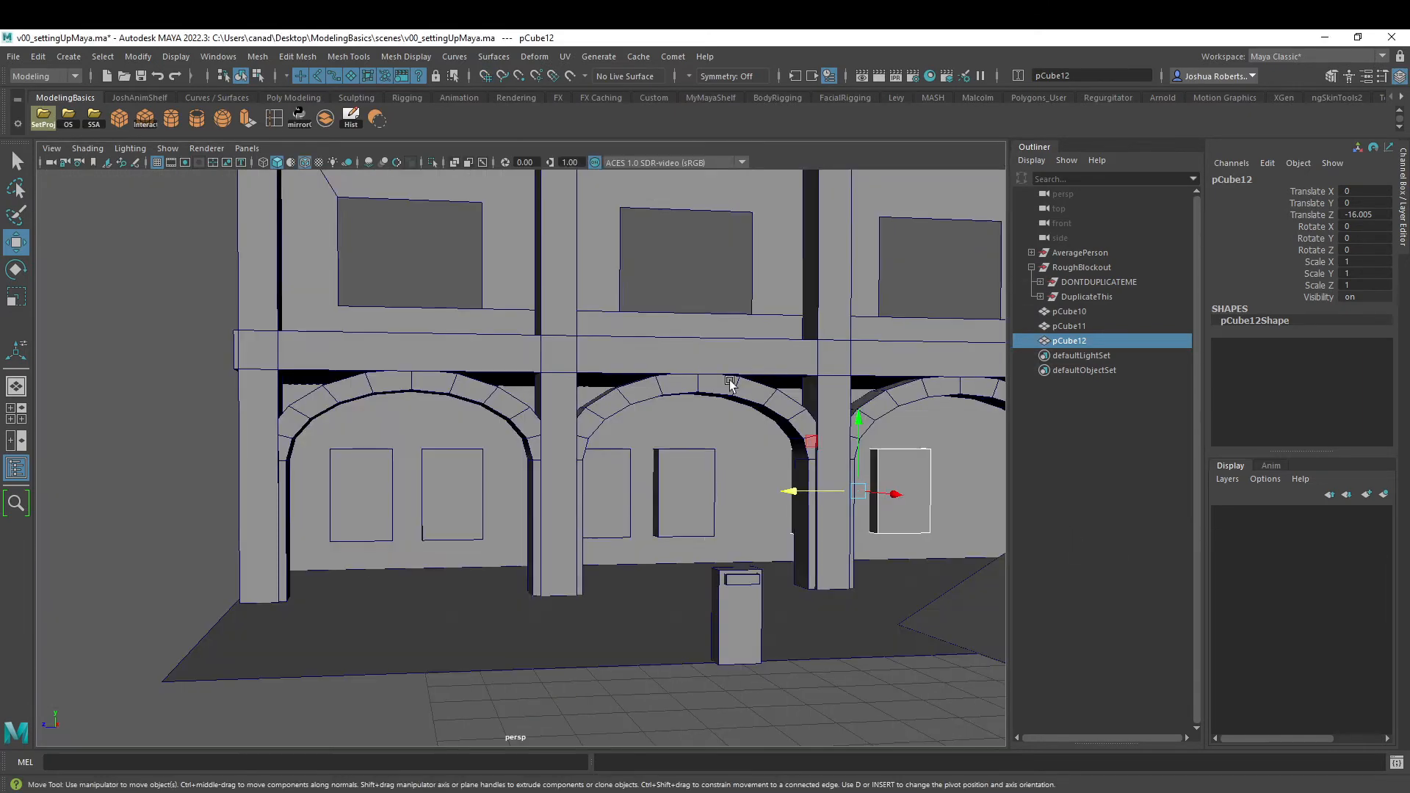
- Combine the three pairs of window cutter boxes behind the arches into one mesh and delete its history
{"action": "left_click_drag", "start_coordinate": [826, 389], "coordinate": [742, 408], "text": "alt"}
{"action": "middle_click_drag", "start_coordinate": [771, 399], "coordinate": [727, 376], "text": "alt"}
{"action": "scroll", "coordinate": [724, 376], "scroll_direction": "up", "scroll_amount": 2}
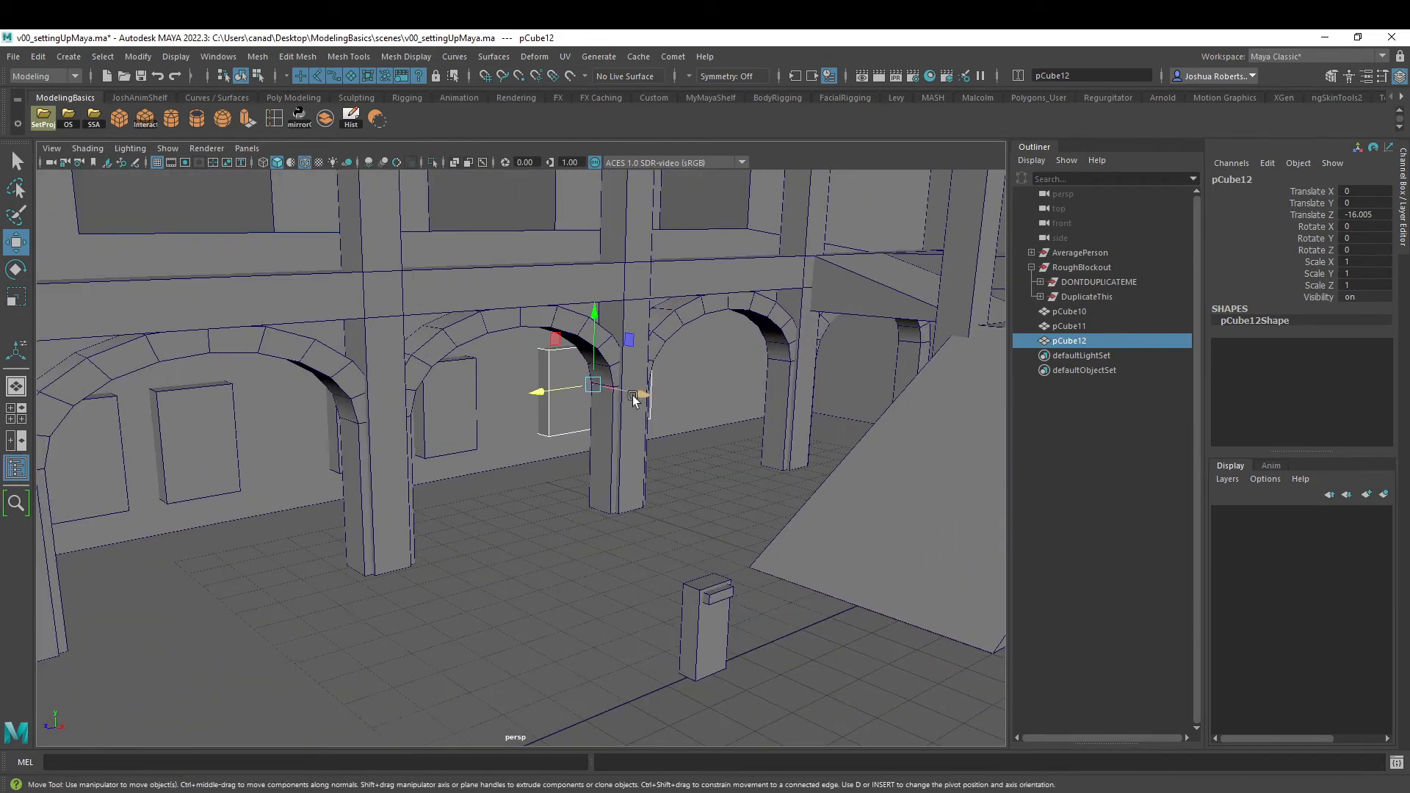
{"action": "middle_click_drag", "start_coordinate": [490, 416], "coordinate": [707, 408], "text": "alt"}
{"action": "left_click", "coordinate": [537, 418], "text": "shift"}
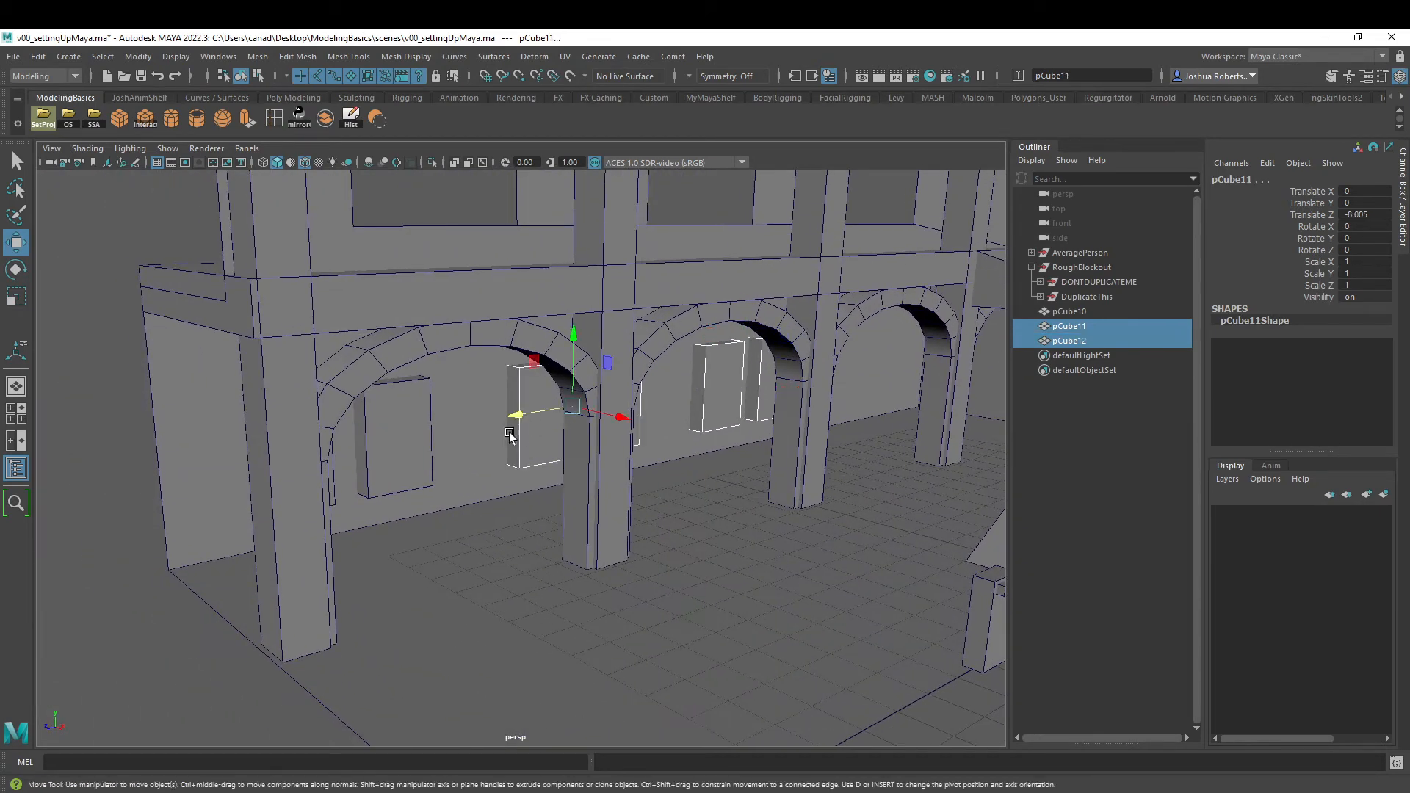
{"action": "left_click", "coordinate": [388, 438], "text": "shift"}
{"action": "left_click_drag", "start_coordinate": [388, 438], "coordinate": [452, 424], "text": "alt"}
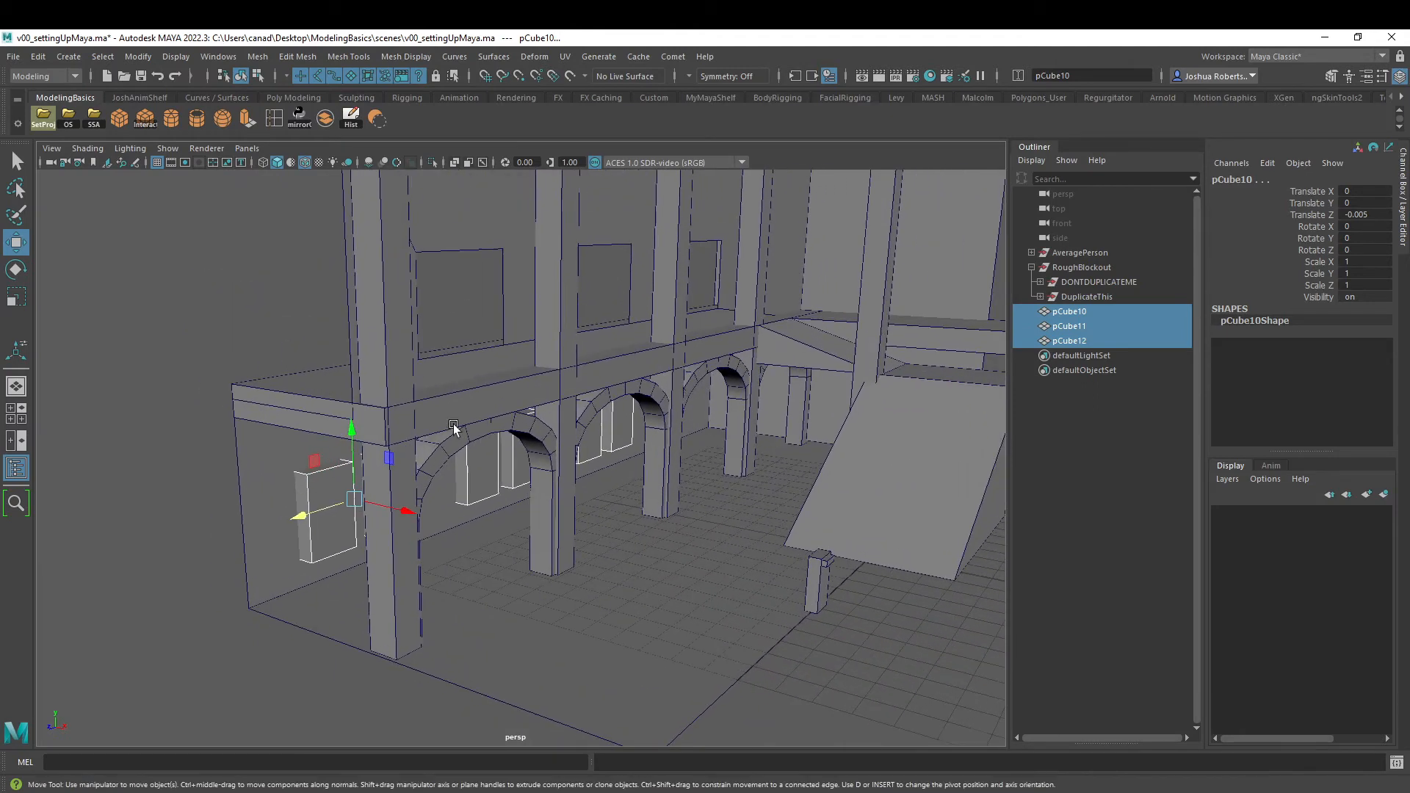
{"action": "left_click", "coordinate": [324, 119]}
{"action": "left_click", "coordinate": [351, 117]}
- Subtract the combined cutter boxes from the WallsFloor mesh with a Boolean difference and delete the result's history
{"action": "left_click", "coordinate": [300, 498]}
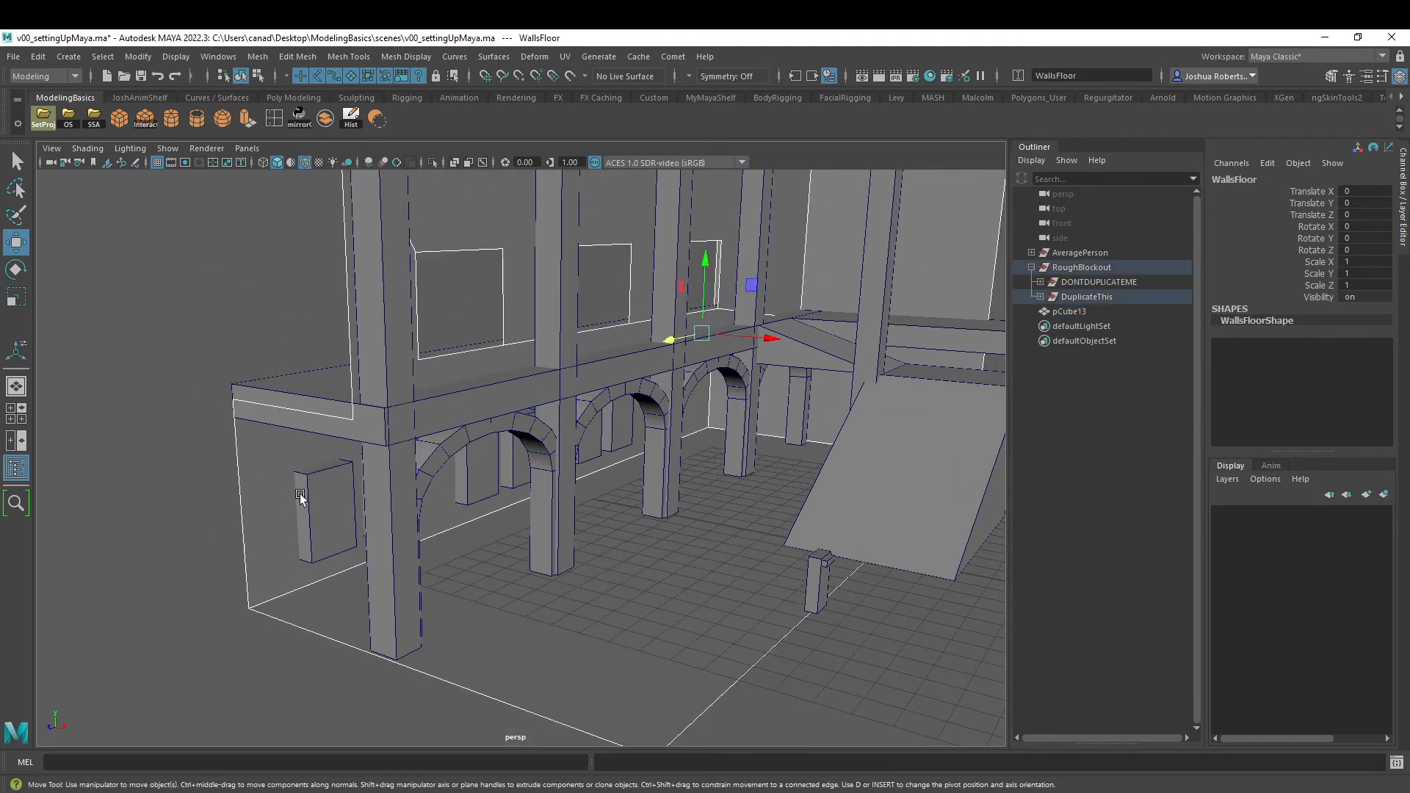
{"action": "left_click", "coordinate": [352, 500], "text": "shift"}
{"action": "left_click", "coordinate": [377, 122]}
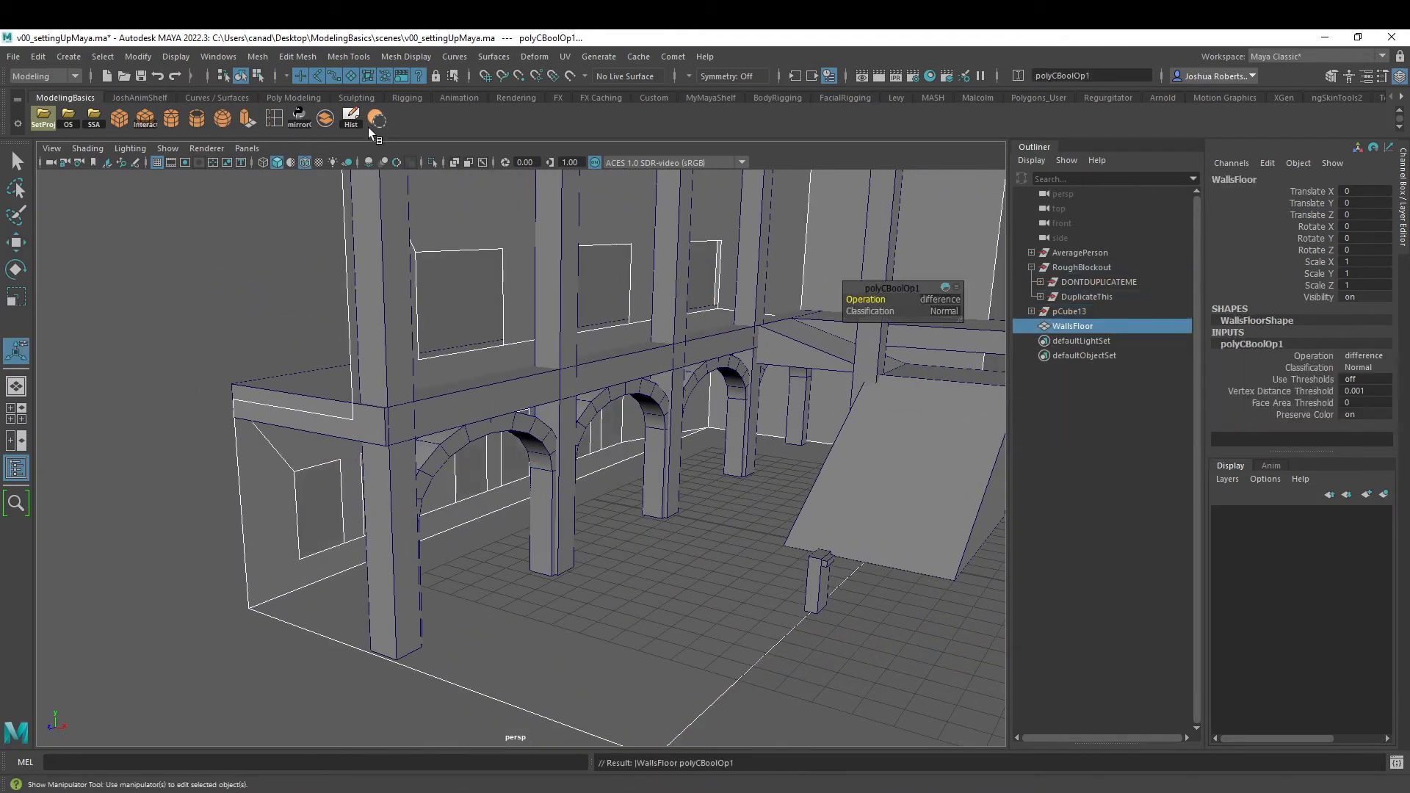
{"action": "left_click_drag", "start_coordinate": [463, 497], "coordinate": [400, 437], "text": "alt"}
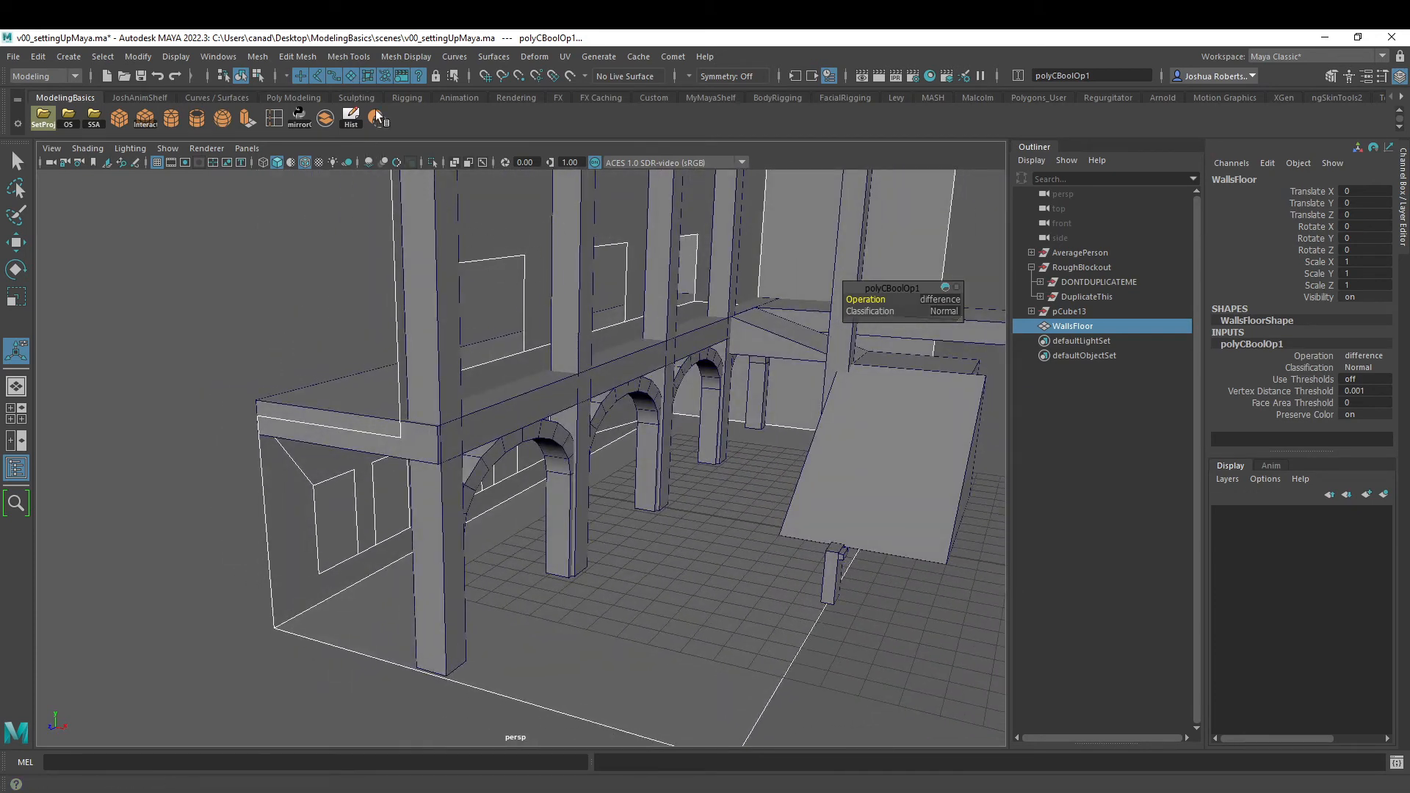
{"action": "left_click_drag", "start_coordinate": [413, 295], "coordinate": [382, 282], "text": "alt"}
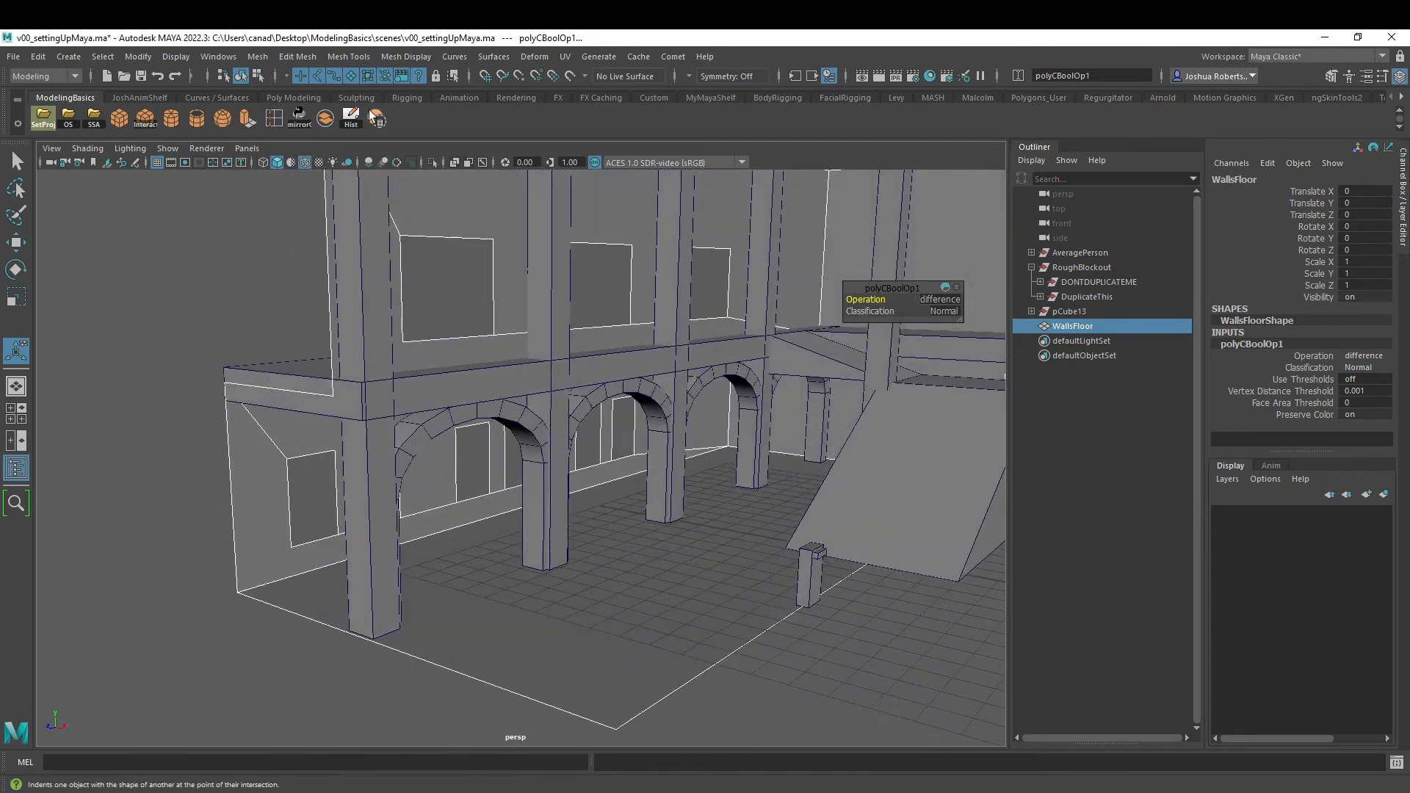
{"action": "left_click", "coordinate": [350, 119]}
- Parent WallsFloor back under the DuplicateThis group and create a mirrored copy of the group with Scale X -1
{"action": "middle_click_drag", "start_coordinate": [1072, 312], "coordinate": [1086, 298]}
{"action": "left_click", "coordinate": [1077, 296]}
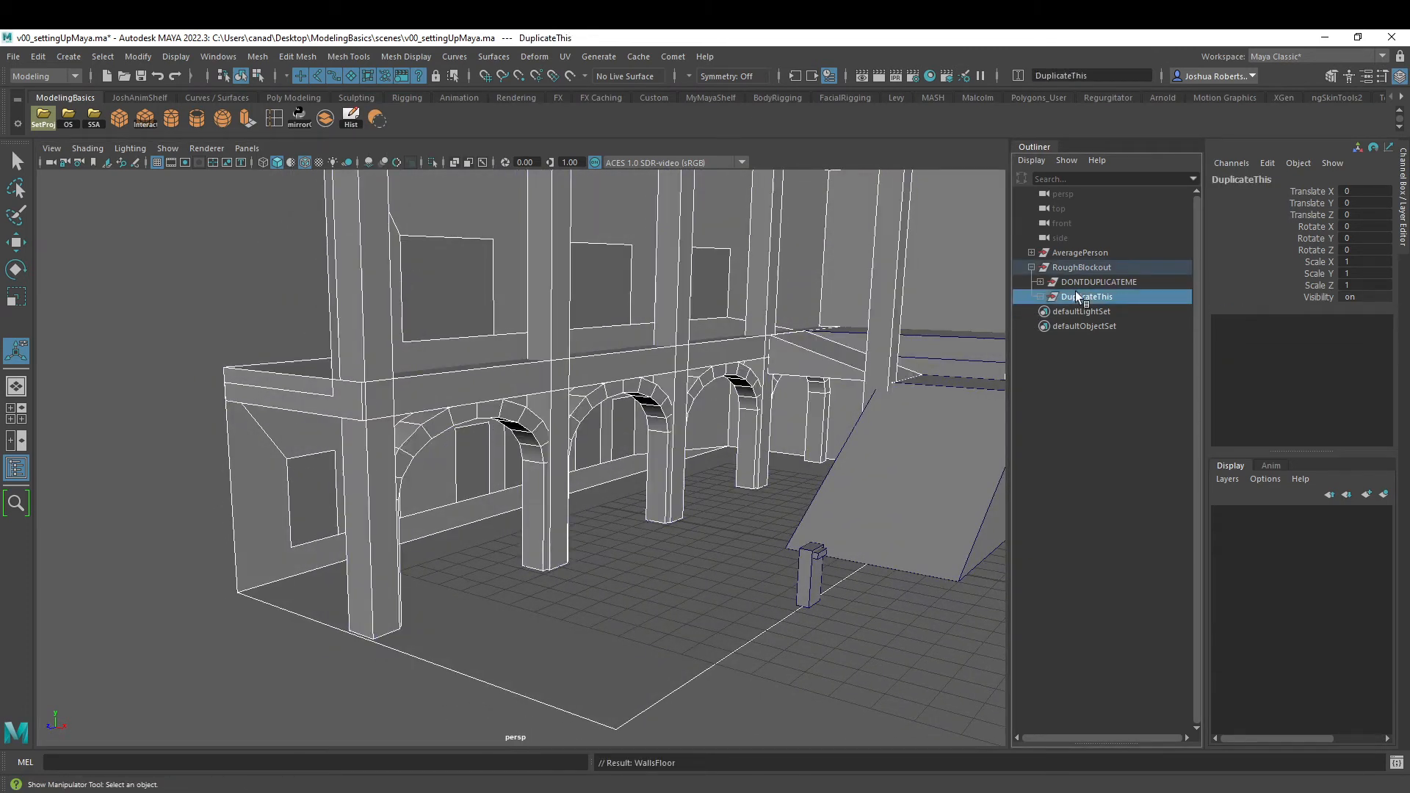
{"action": "left_click", "coordinate": [300, 117]}
{"action": "right_click_drag", "start_coordinate": [928, 530], "coordinate": [695, 465], "text": "alt"}
{"action": "left_click_drag", "start_coordinate": [695, 466], "coordinate": [716, 468], "text": "alt"}
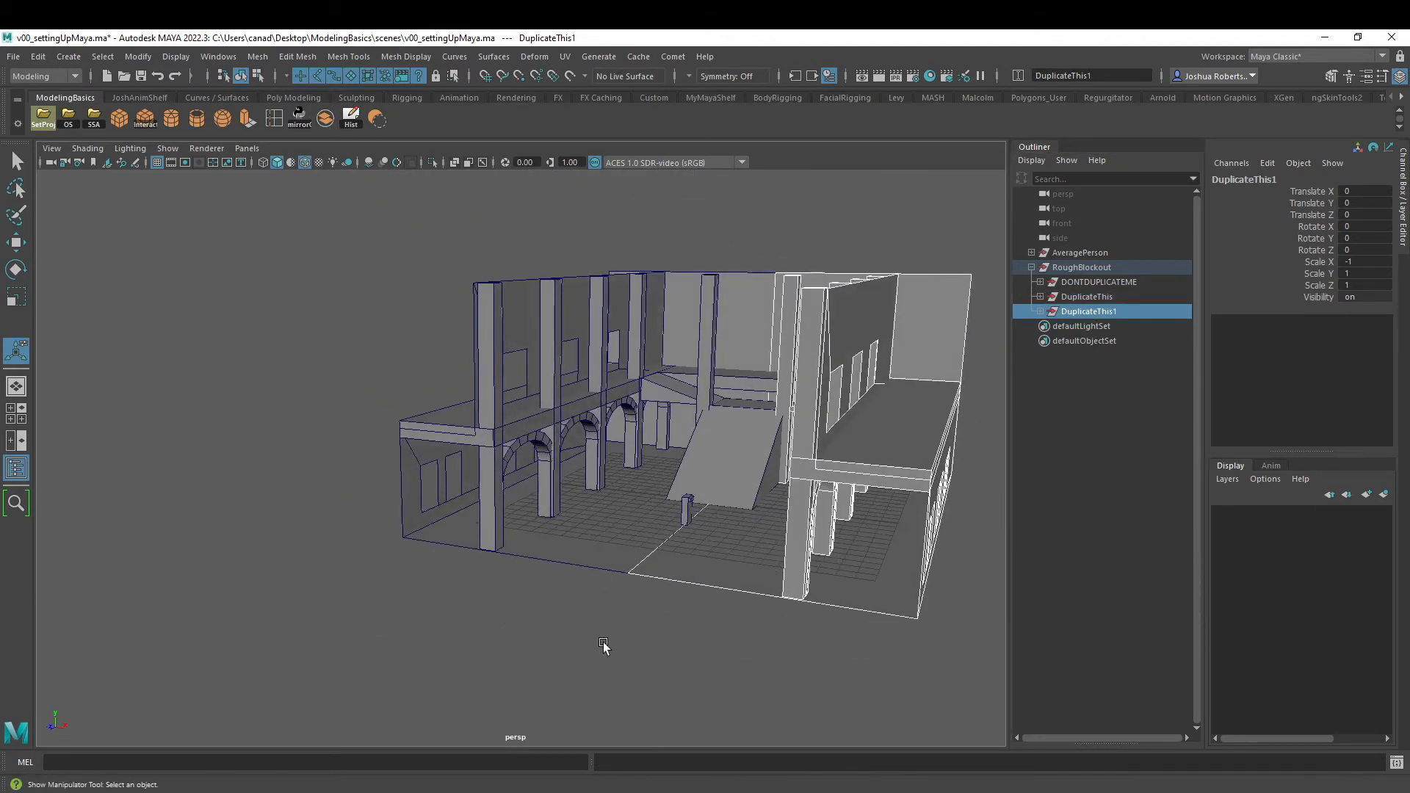
{"action": "left_click", "coordinate": [603, 644]}
- Examine the mirrored hall from outside, above and floor level, checking the arches, upper walkway, ramp and window openings
{"action": "middle_click_drag", "start_coordinate": [808, 568], "coordinate": [651, 553], "text": "alt"}
{"action": "right_click_drag", "start_coordinate": [650, 552], "coordinate": [753, 551], "text": "alt"}
{"action": "left_click_drag", "start_coordinate": [752, 550], "coordinate": [693, 488], "text": "alt"}
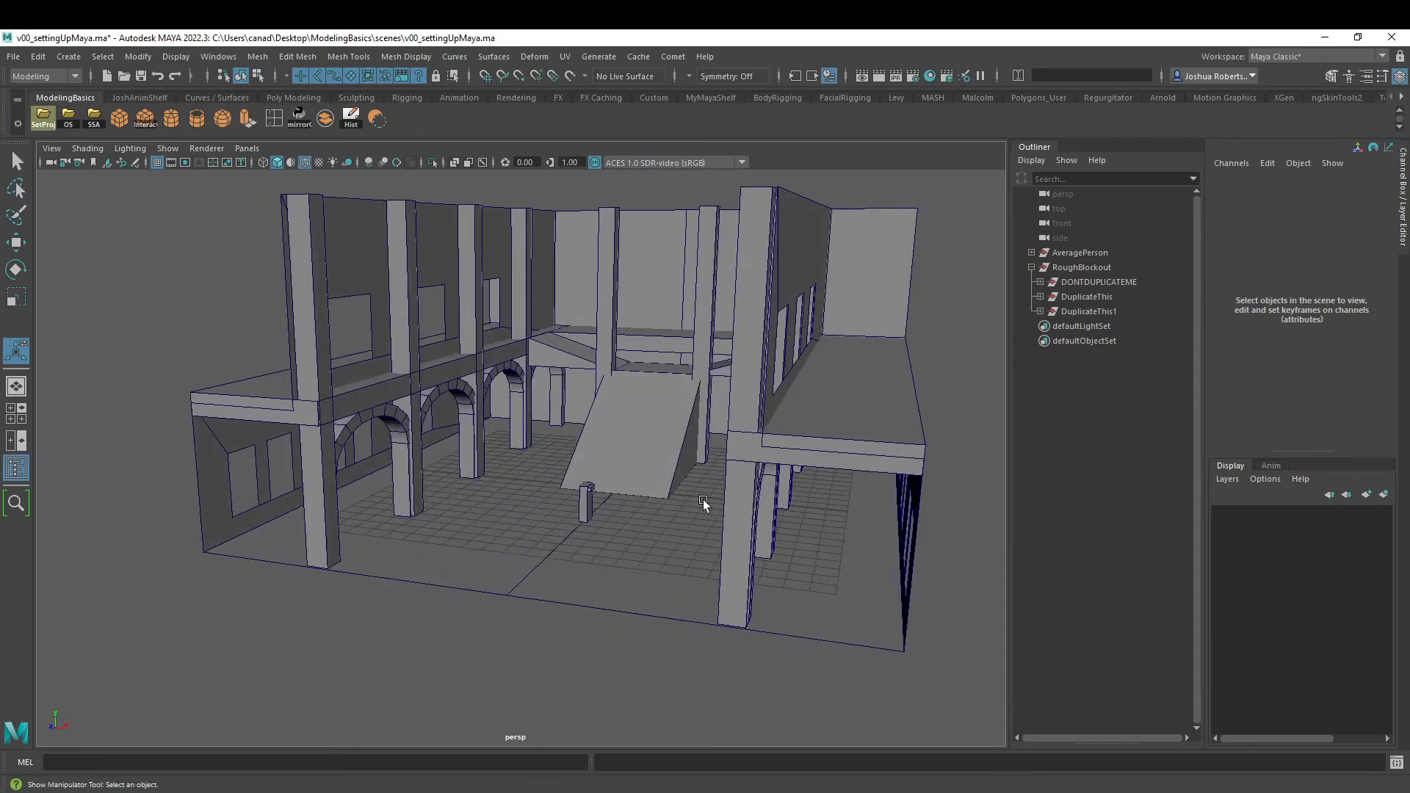
{"action": "middle_click_drag", "start_coordinate": [683, 466], "coordinate": [712, 493], "text": "alt"}
{"action": "right_click_drag", "start_coordinate": [523, 456], "coordinate": [676, 485], "text": "alt"}
{"action": "left_click_drag", "start_coordinate": [698, 497], "coordinate": [615, 491], "text": "alt"}
{"action": "middle_click_drag", "start_coordinate": [624, 531], "coordinate": [643, 510], "text": "alt"}
{"action": "left_click_drag", "start_coordinate": [643, 510], "coordinate": [448, 464], "text": "alt"}
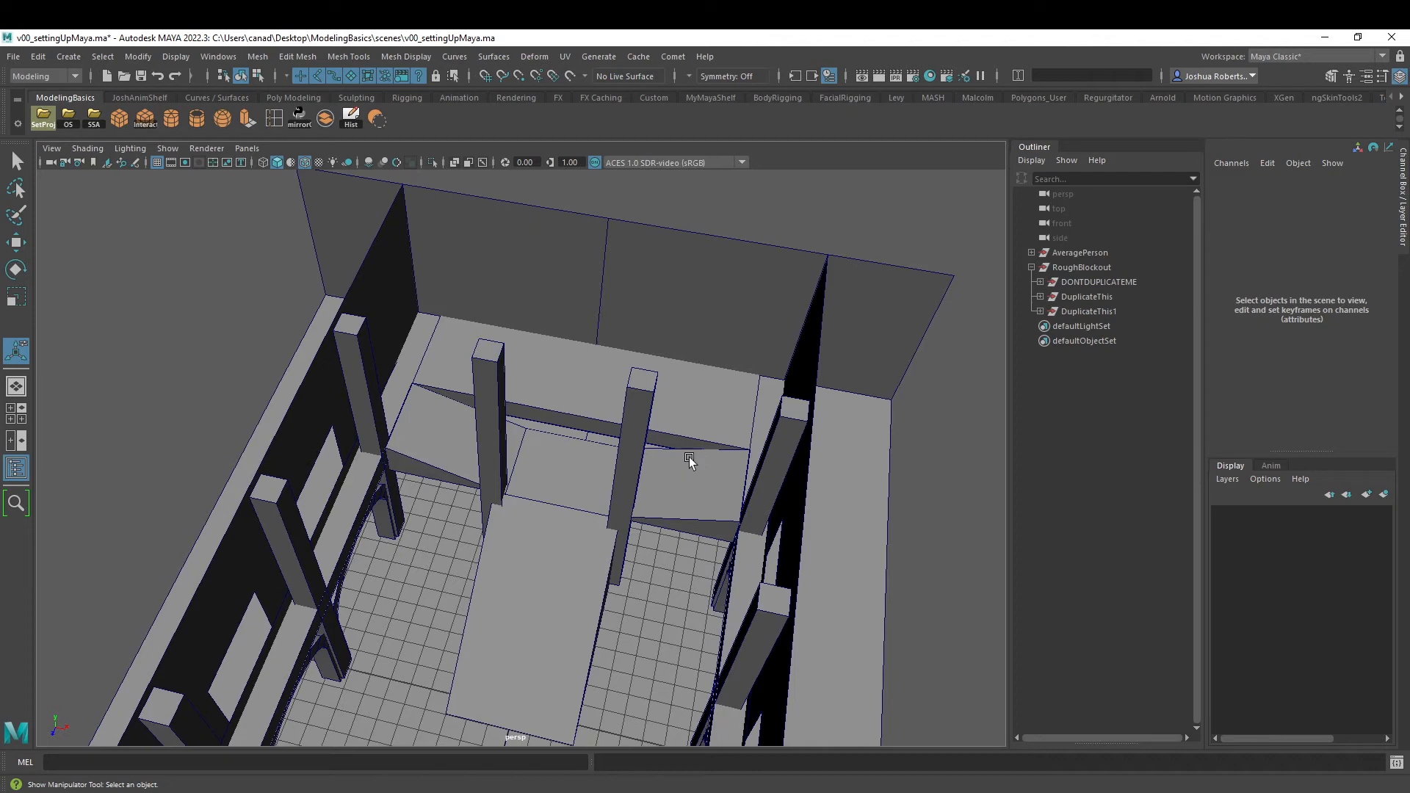
{"action": "middle_click_drag", "start_coordinate": [517, 538], "coordinate": [545, 470], "text": "alt"}
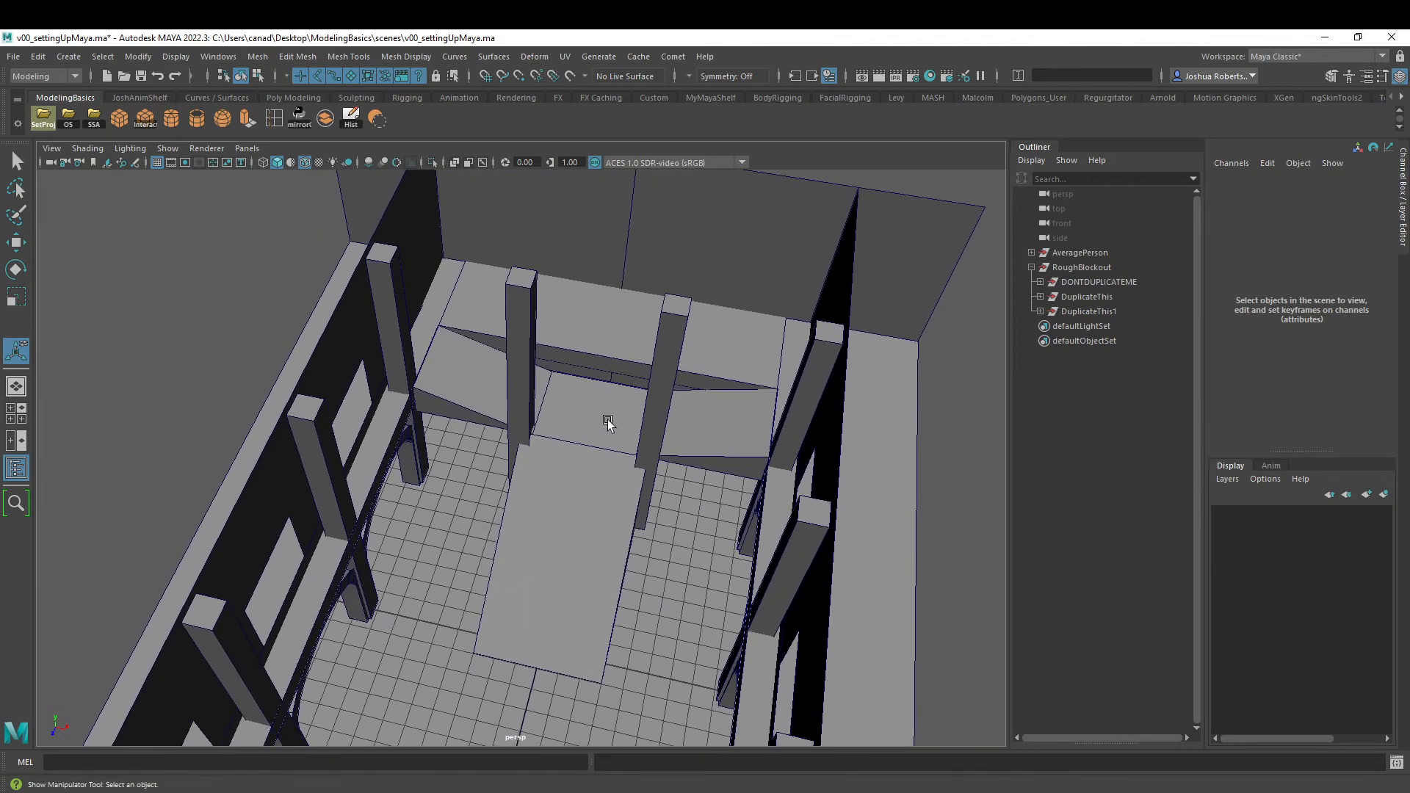
{"action": "right_click_drag", "start_coordinate": [603, 420], "coordinate": [563, 504], "text": "alt"}
{"action": "left_click_drag", "start_coordinate": [563, 504], "coordinate": [503, 445], "text": "alt"}
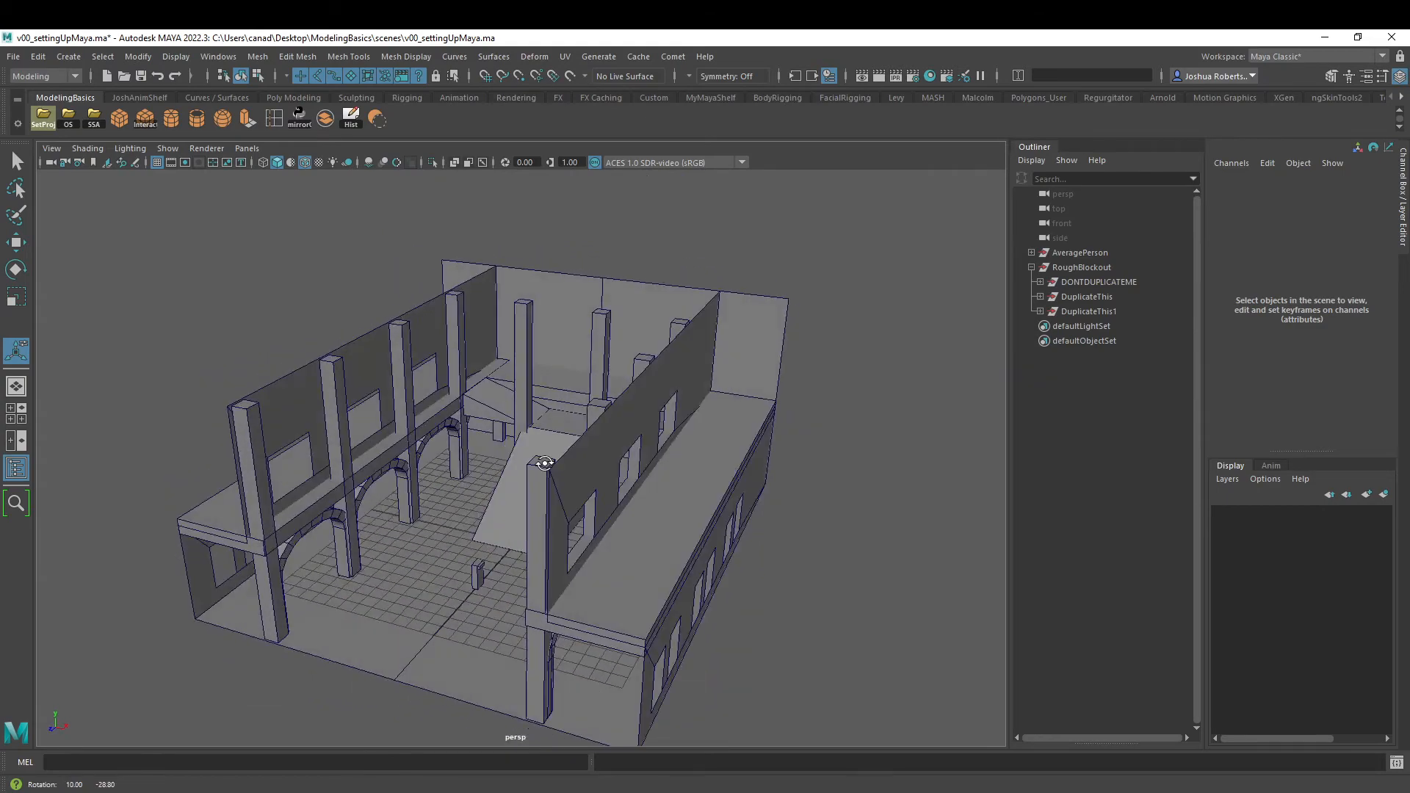
{"action": "middle_click_drag", "start_coordinate": [503, 514], "coordinate": [610, 379], "text": "alt"}
{"action": "right_click_drag", "start_coordinate": [522, 474], "coordinate": [611, 482], "text": "alt"}
{"action": "middle_click_drag", "start_coordinate": [611, 481], "coordinate": [627, 469], "text": "alt"}
{"action": "left_click_drag", "start_coordinate": [629, 484], "coordinate": [609, 447], "text": "alt"}
{"action": "right_click_drag", "start_coordinate": [608, 447], "coordinate": [566, 509], "text": "alt"}
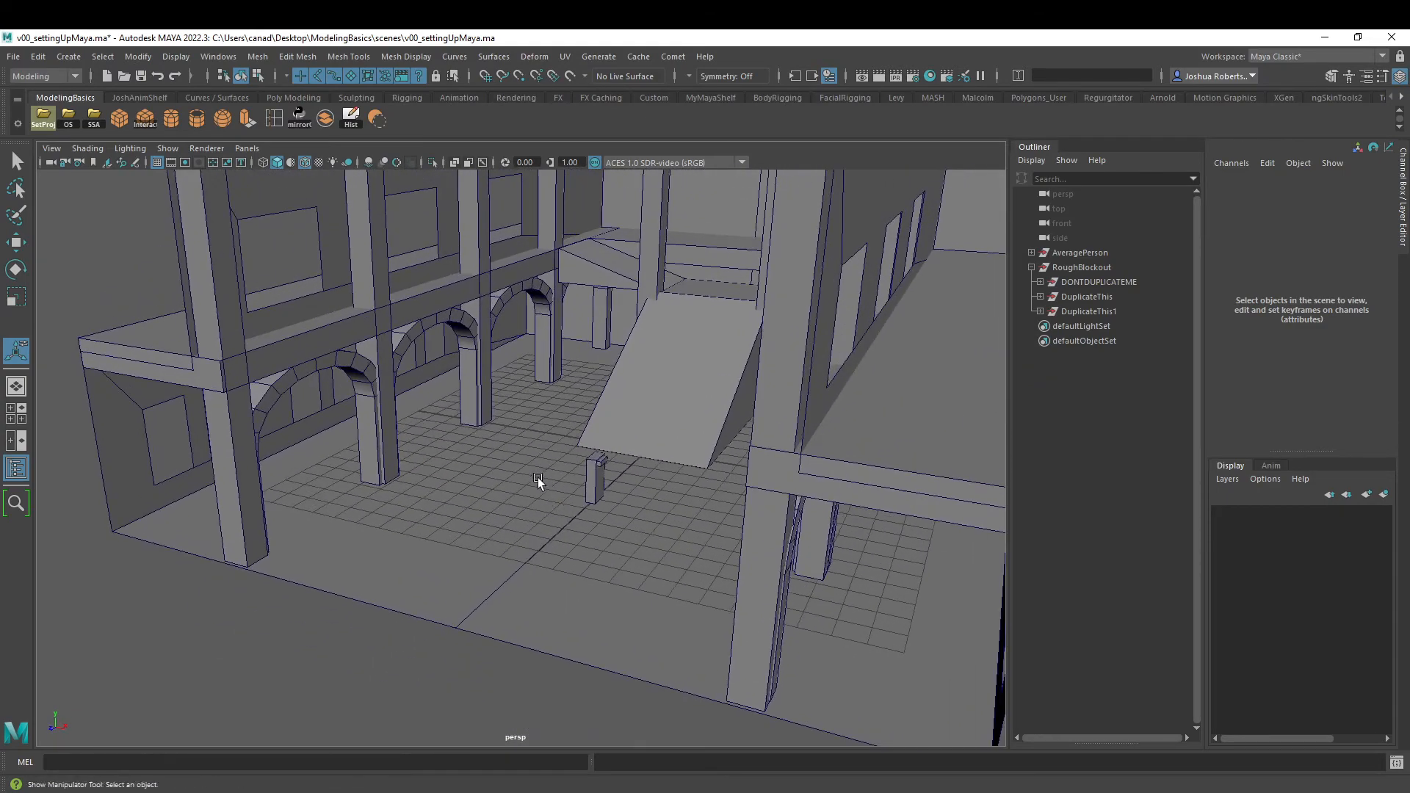
{"action": "left_click_drag", "start_coordinate": [571, 487], "coordinate": [504, 431], "text": "alt"}
{"action": "right_click_drag", "start_coordinate": [504, 431], "coordinate": [470, 474], "text": "alt"}
{"action": "middle_click_drag", "start_coordinate": [470, 474], "coordinate": [540, 500], "text": "alt"}
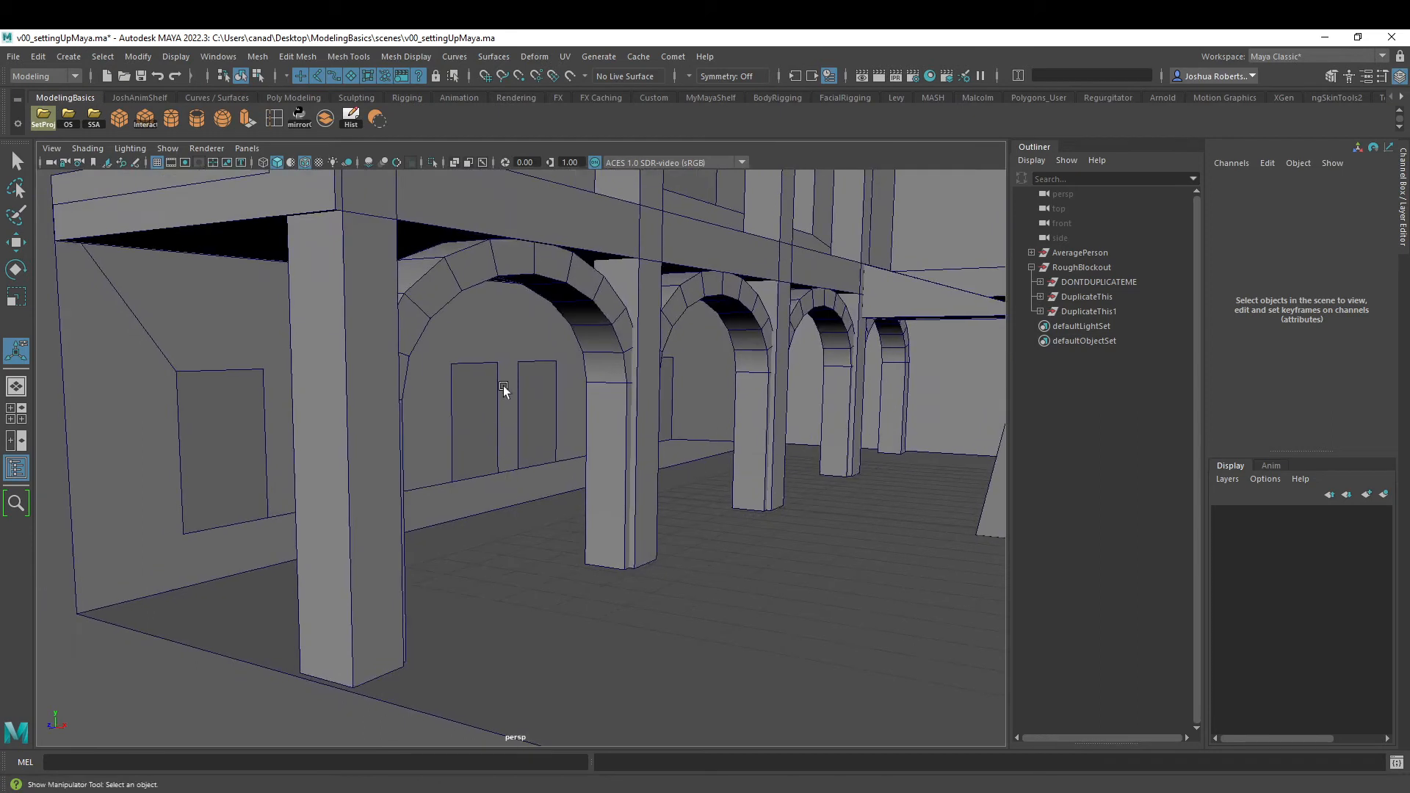
- Examine the border edges and placement of the lower wall's window openings from several angles
{"action": "right_click_drag", "start_coordinate": [500, 376], "coordinate": [502, 336]}
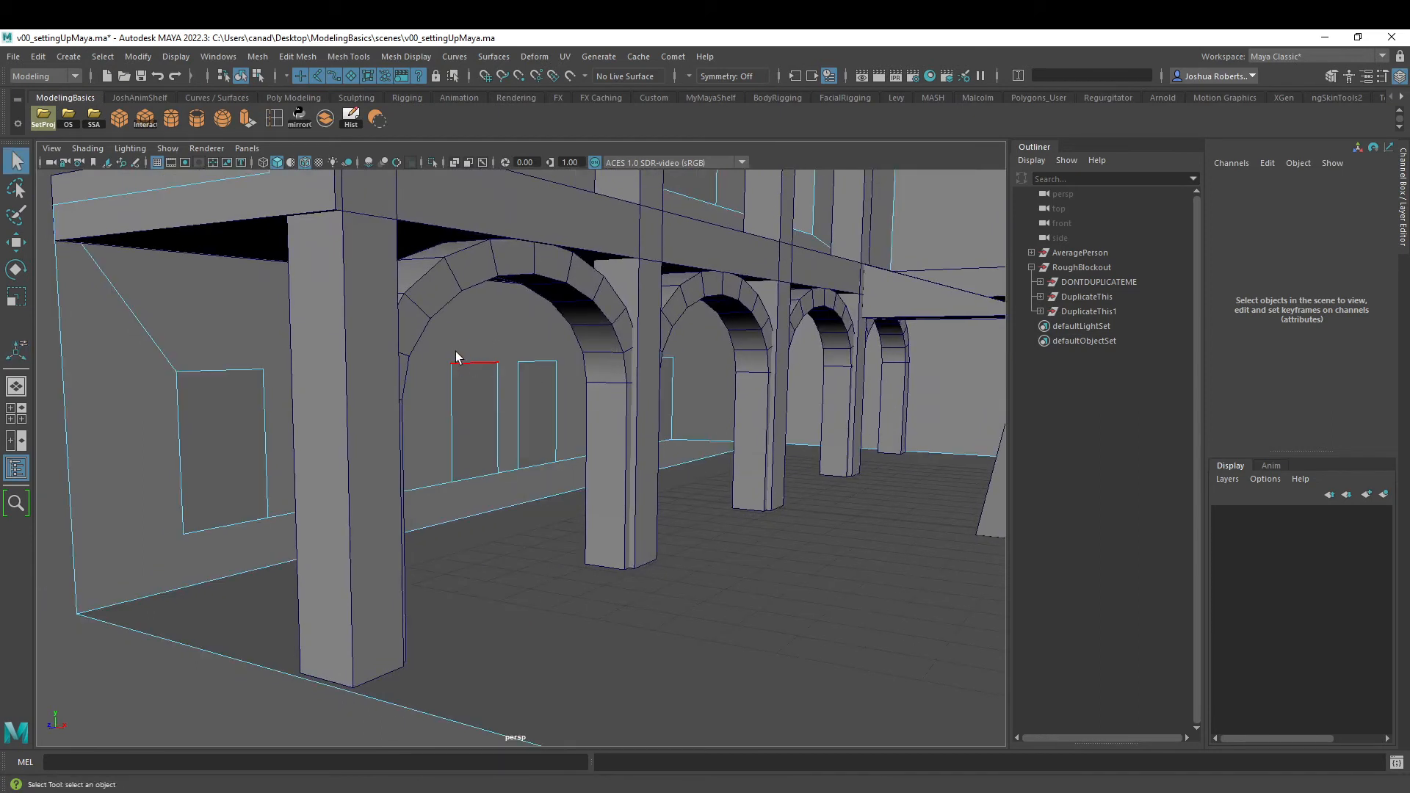
{"action": "left_click_drag", "start_coordinate": [561, 417], "coordinate": [488, 423]}
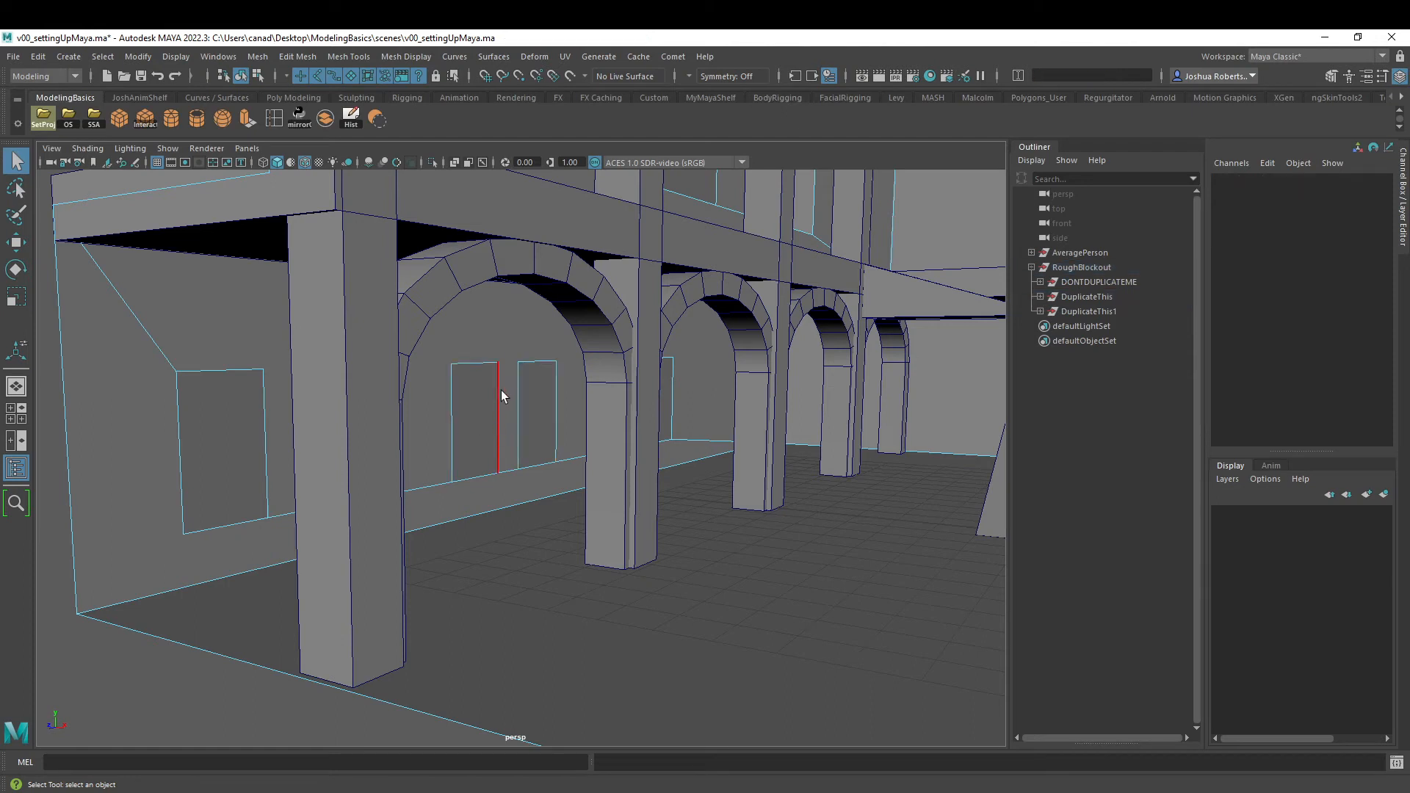
{"action": "left_click", "coordinate": [500, 392]}
{"action": "right_click_drag", "start_coordinate": [478, 397], "coordinate": [512, 391], "text": "alt"}
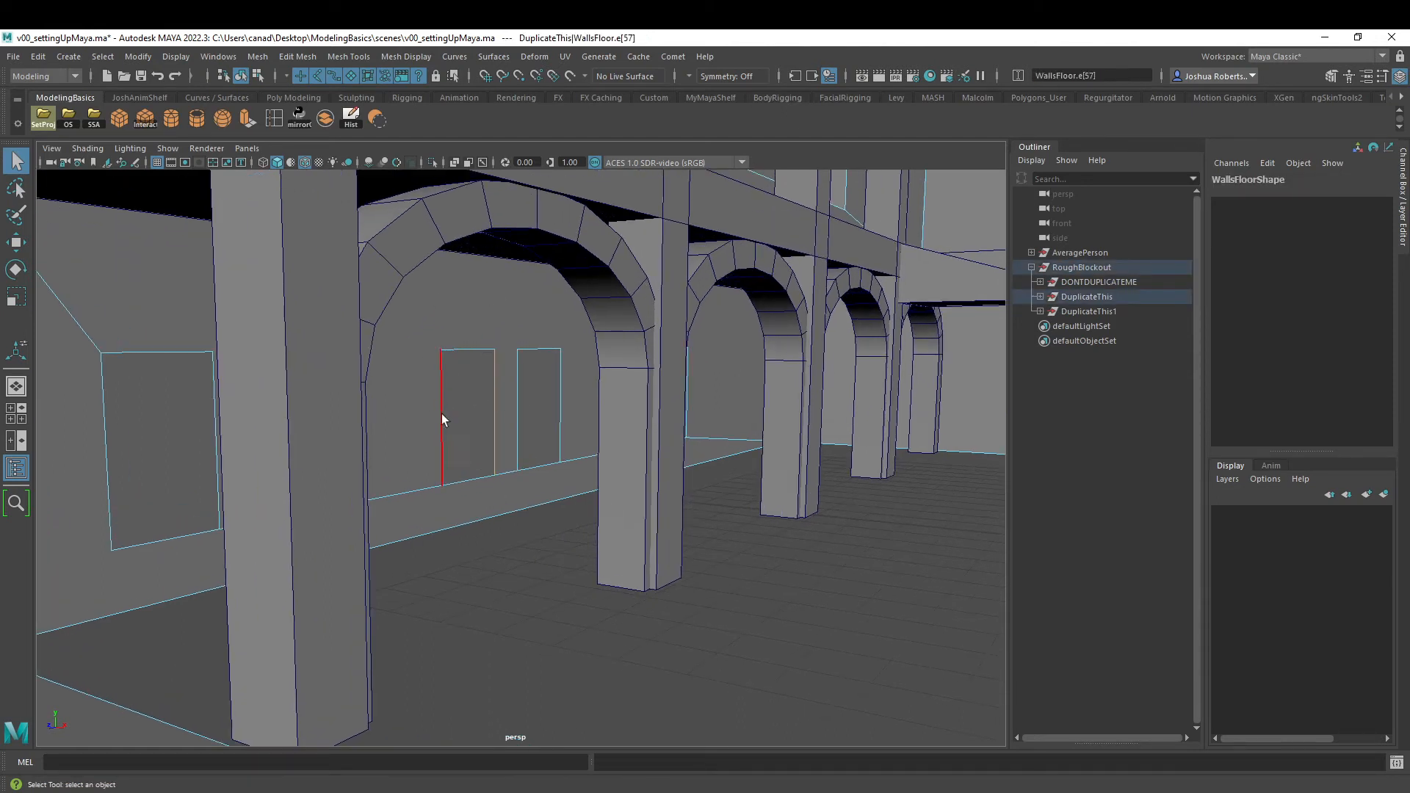
{"action": "left_click_drag", "start_coordinate": [540, 412], "coordinate": [400, 409], "text": "alt"}
{"action": "middle_click_drag", "start_coordinate": [638, 413], "coordinate": [470, 455], "text": "alt"}
{"action": "right_click_drag", "start_coordinate": [470, 455], "coordinate": [542, 455], "text": "alt"}
{"action": "middle_click_drag", "start_coordinate": [466, 509], "coordinate": [643, 477], "text": "alt"}
{"action": "right_click_drag", "start_coordinate": [340, 482], "coordinate": [338, 393], "text": "alt"}
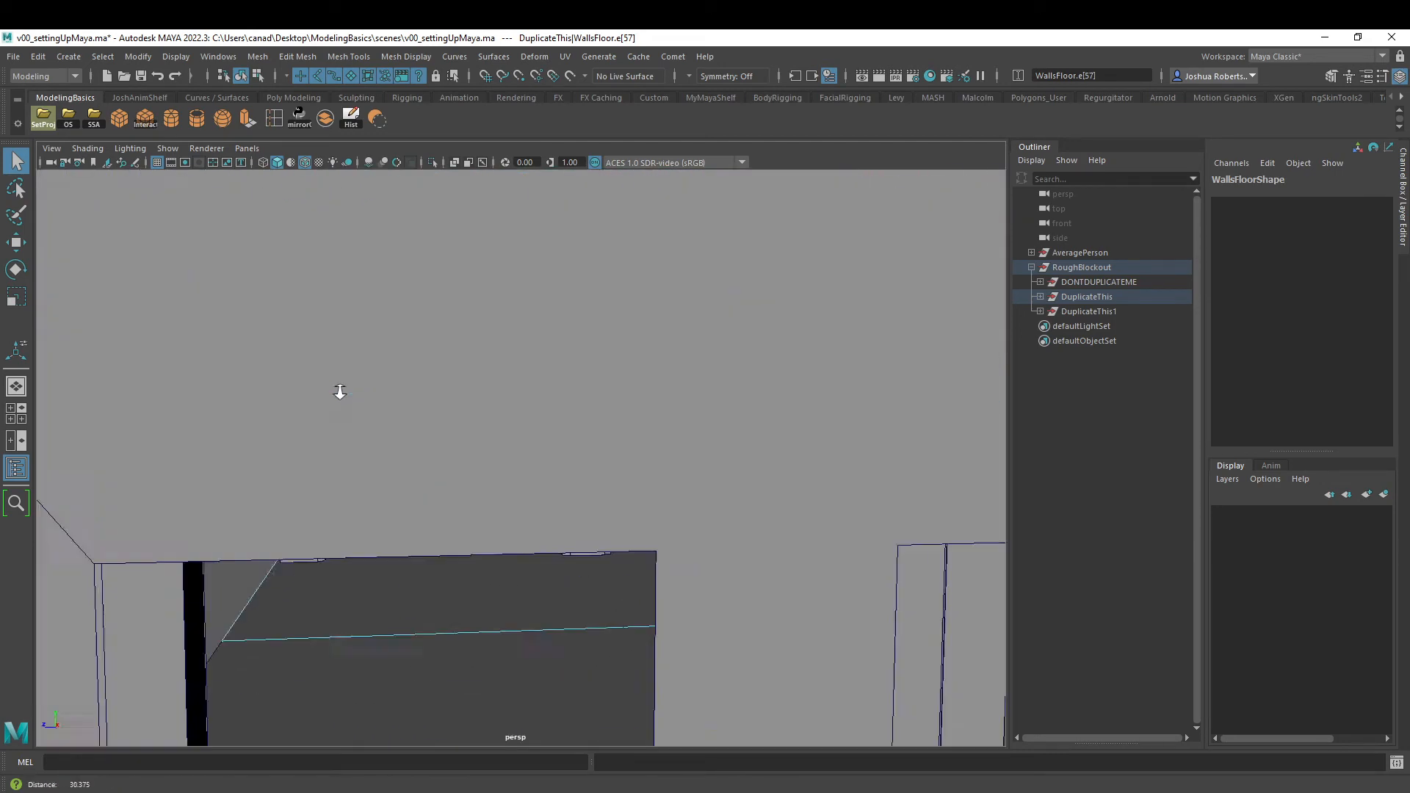
{"action": "left_click_drag", "start_coordinate": [337, 394], "coordinate": [456, 457], "text": "alt"}
{"action": "right_click_drag", "start_coordinate": [456, 457], "coordinate": [501, 460], "text": "alt"}
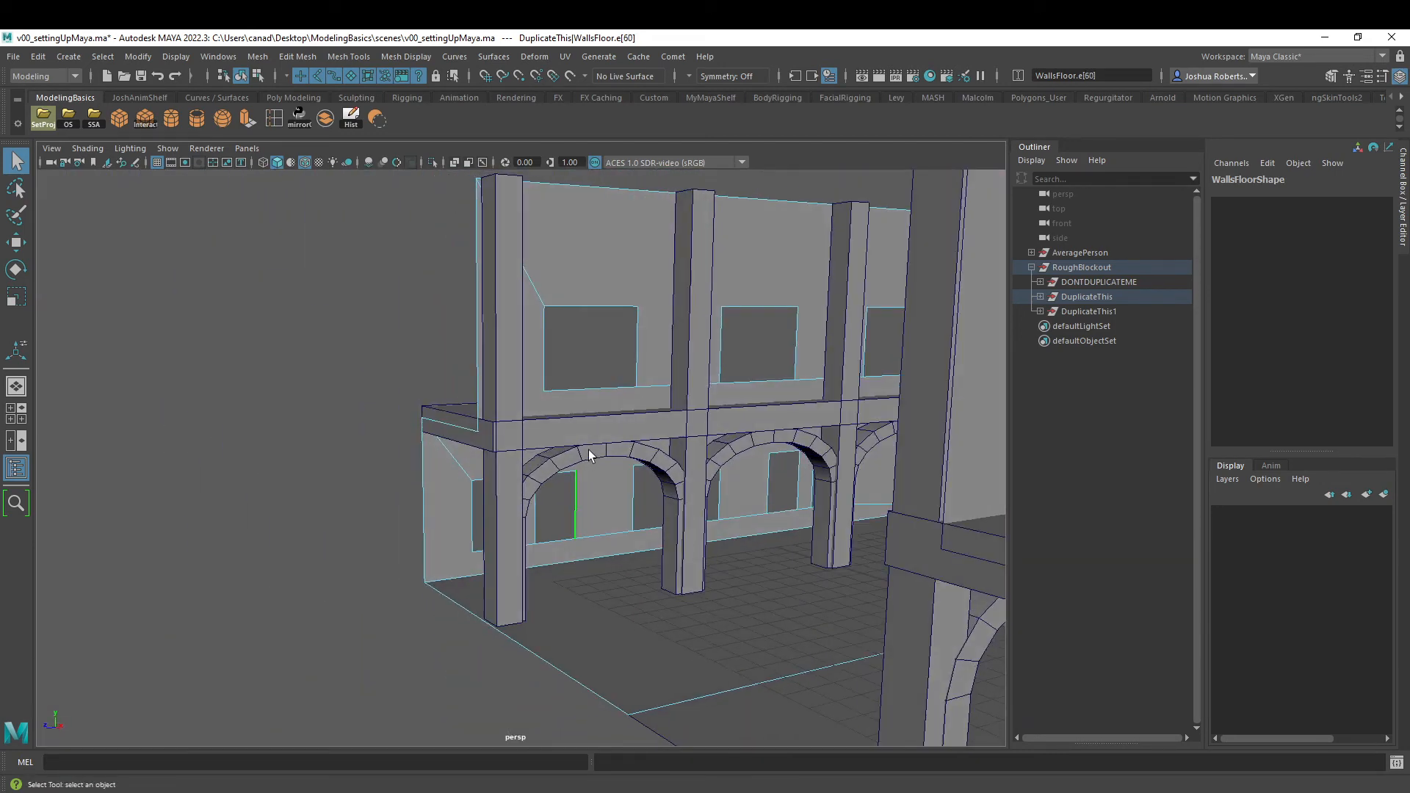
{"action": "right_click_drag", "start_coordinate": [588, 456], "coordinate": [650, 401]}
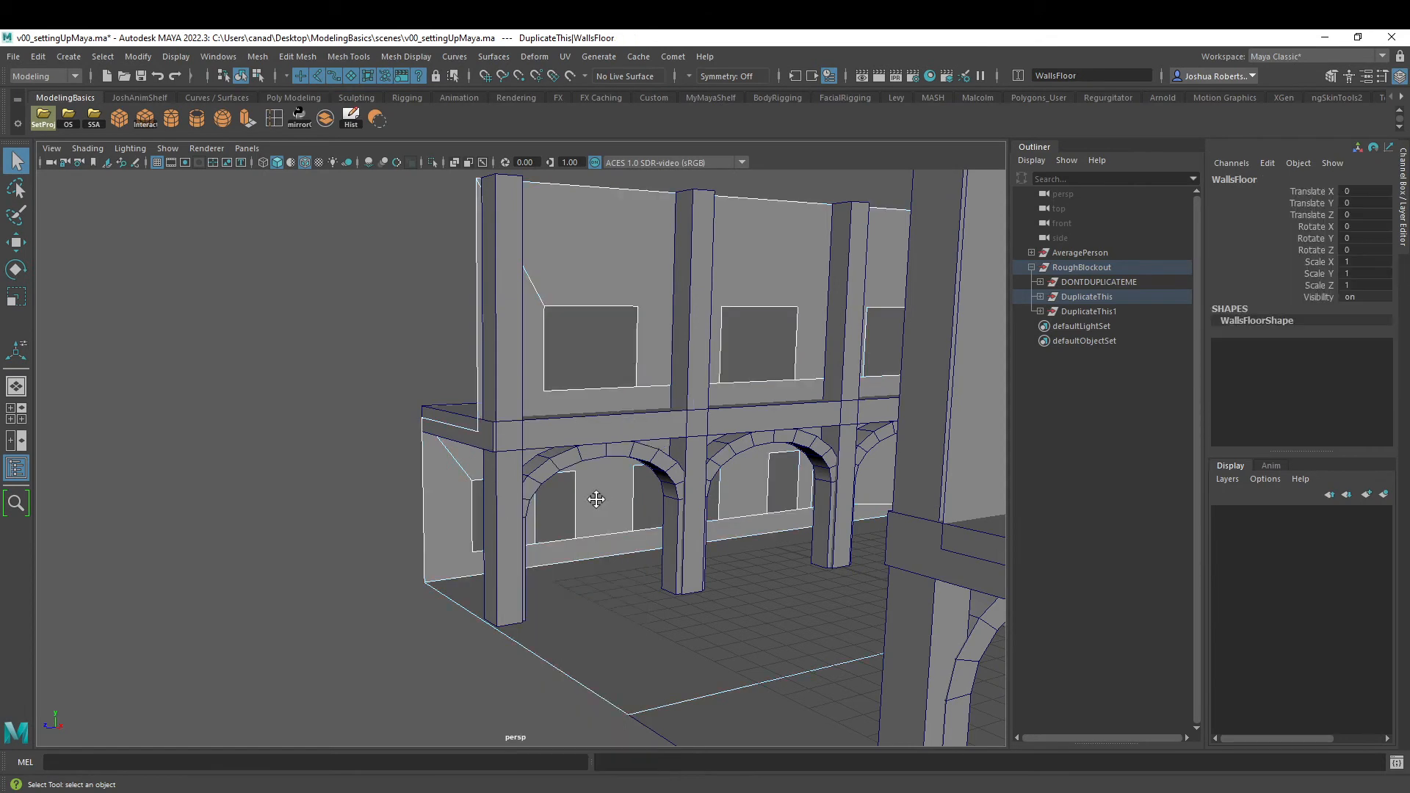
{"action": "mouse_move", "coordinate": [595, 500]}
{"action": "left_mouse_down", "text": "alt"}
{"action": "mouse_move", "coordinate": [583, 451]}
{"action": "mouse_move", "coordinate": [558, 447]}
{"action": "left_mouse_up", "text": "alt"}
{"action": "left_click_drag", "start_coordinate": [667, 462], "coordinate": [640, 462], "text": "alt"}
{"action": "right_click_drag", "start_coordinate": [639, 462], "coordinate": [605, 467], "text": "alt"}
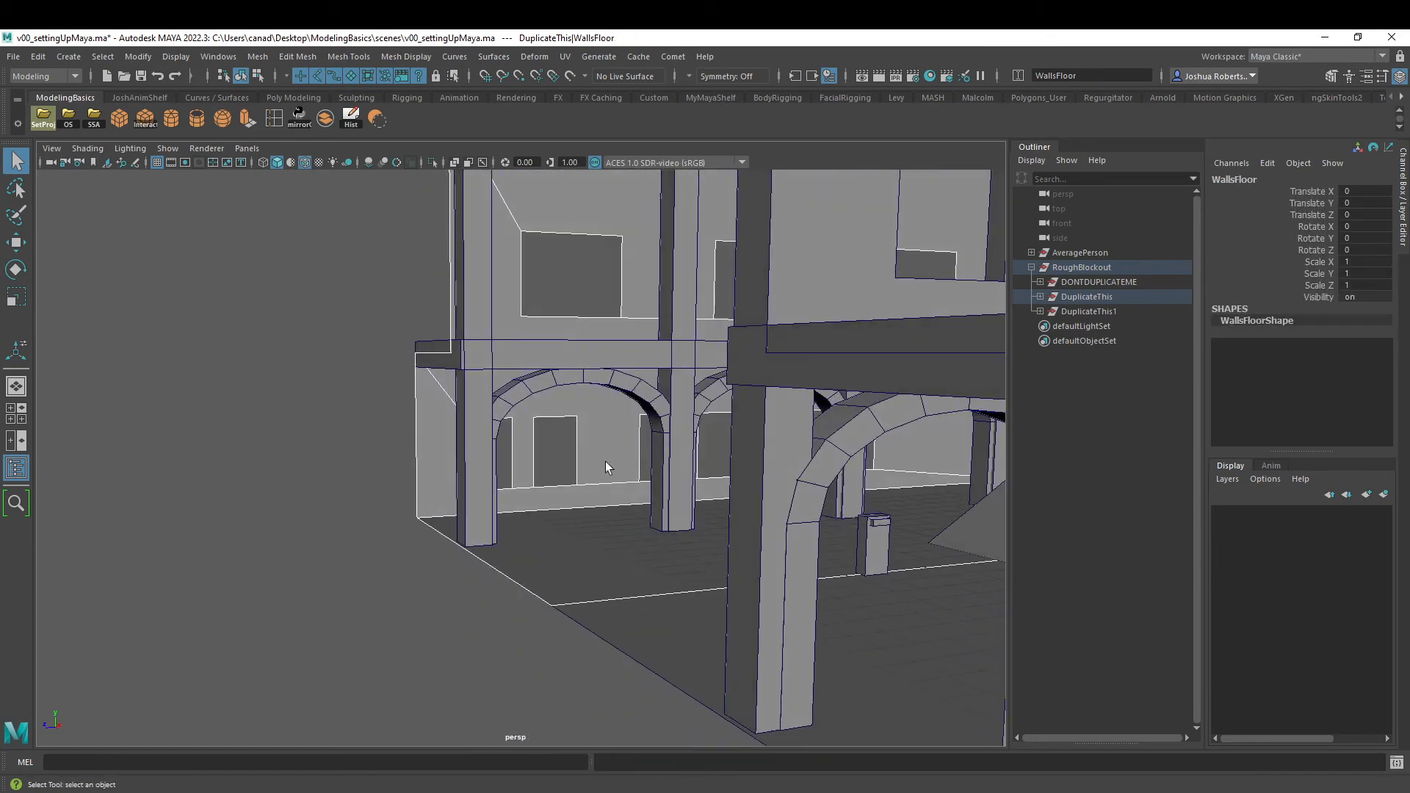
{"action": "left_click_drag", "start_coordinate": [464, 361], "coordinate": [511, 388], "text": "alt"}
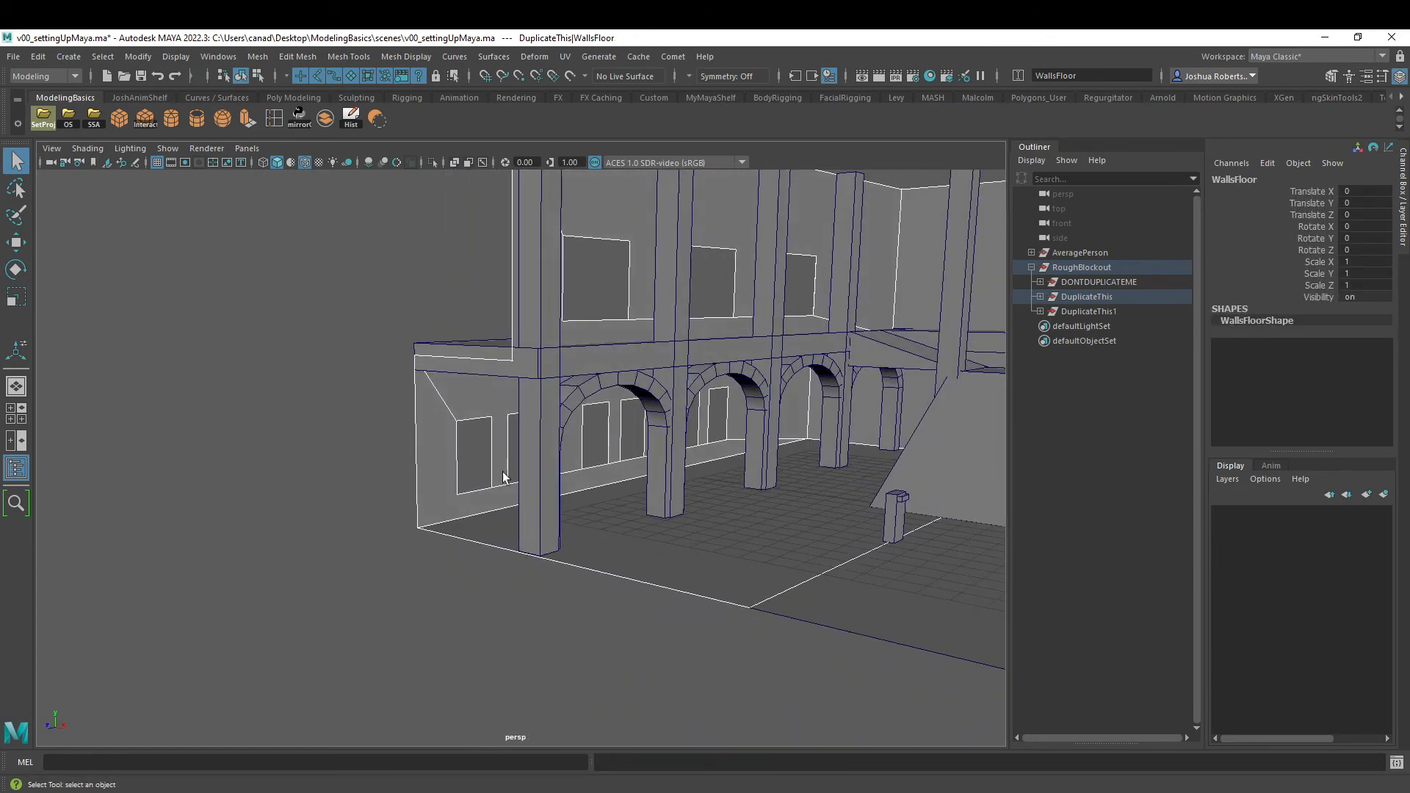
- Close the end window opening in the lower wall by selecting its top border edge and applying Fill Hole
{"action": "right_click_drag", "start_coordinate": [473, 421], "coordinate": [478, 460]}
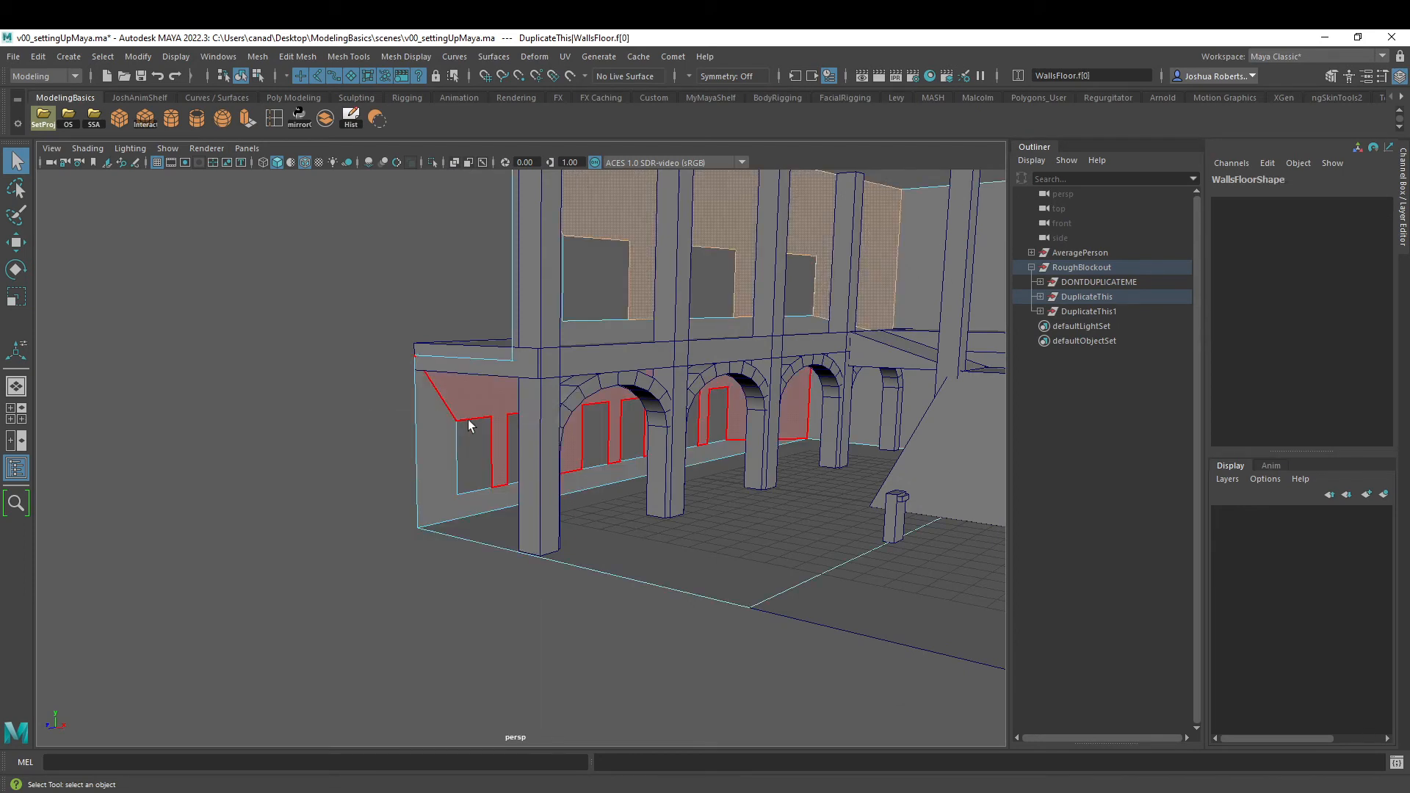
{"action": "left_click", "coordinate": [469, 419]}
{"action": "right_click_drag", "start_coordinate": [471, 405], "coordinate": [483, 369]}
{"action": "left_click", "coordinate": [474, 414]}
{"action": "left_click_drag", "start_coordinate": [474, 414], "coordinate": [539, 424], "text": "alt"}
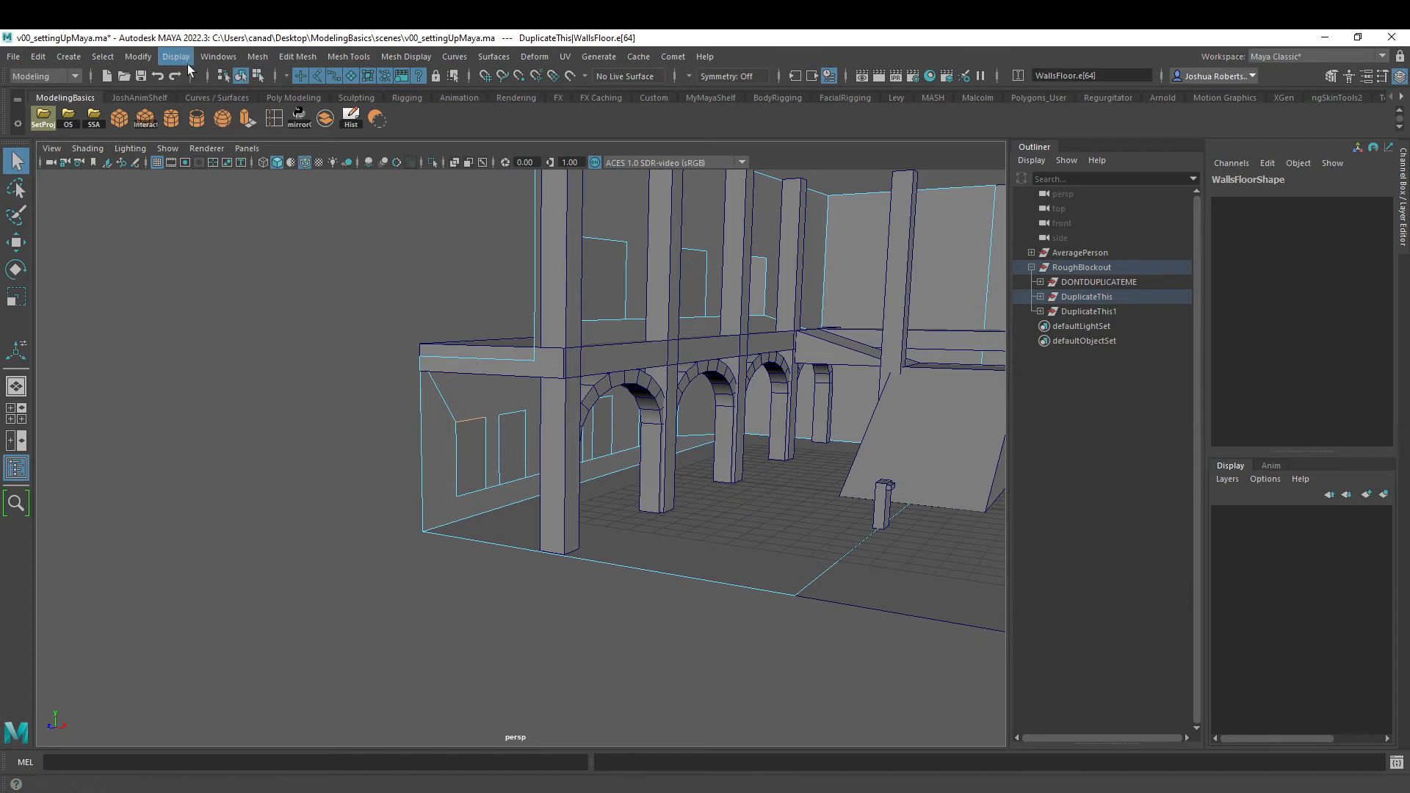
{"action": "left_click", "coordinate": [258, 56]}
{"action": "mouse_move", "coordinate": [286, 61]}
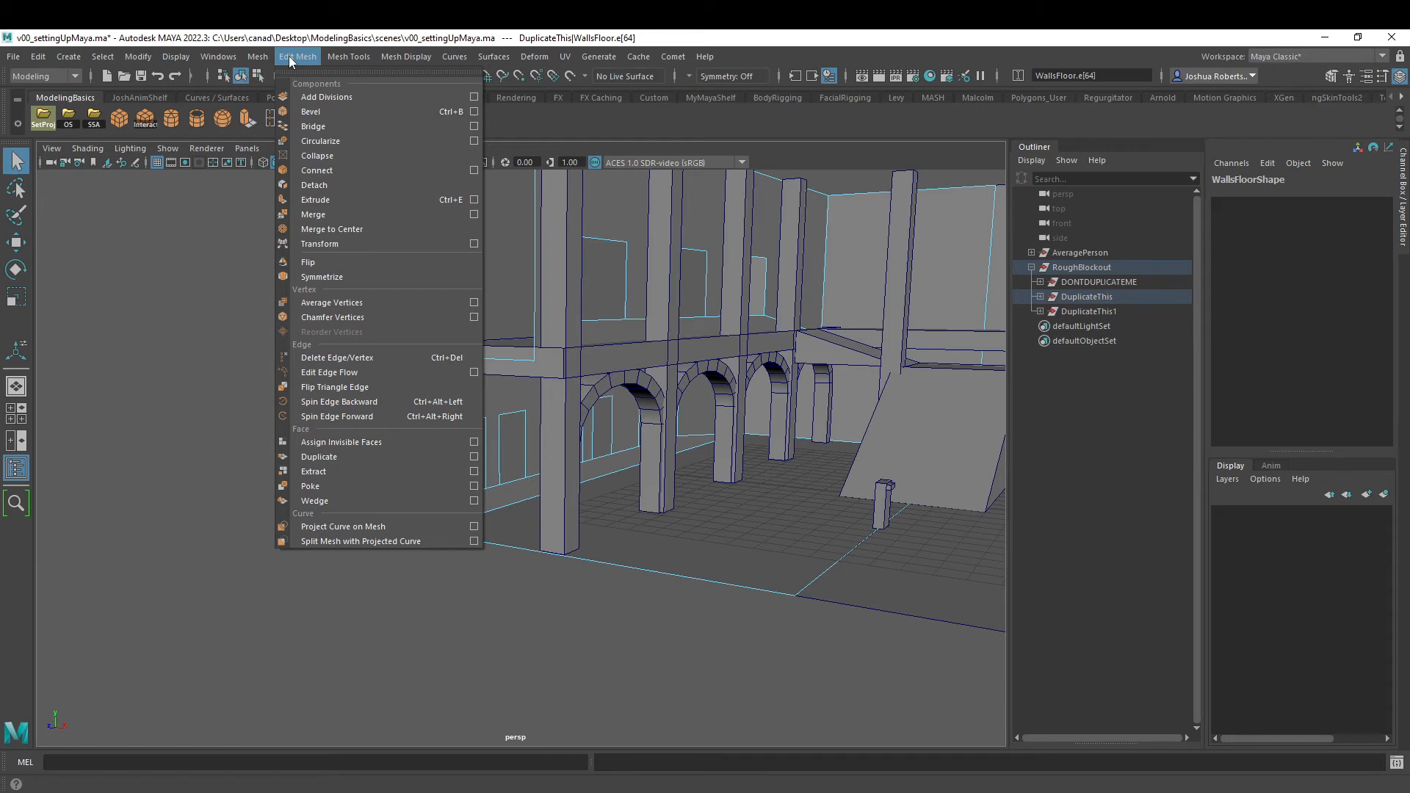
{"action": "mouse_move", "coordinate": [332, 56]}
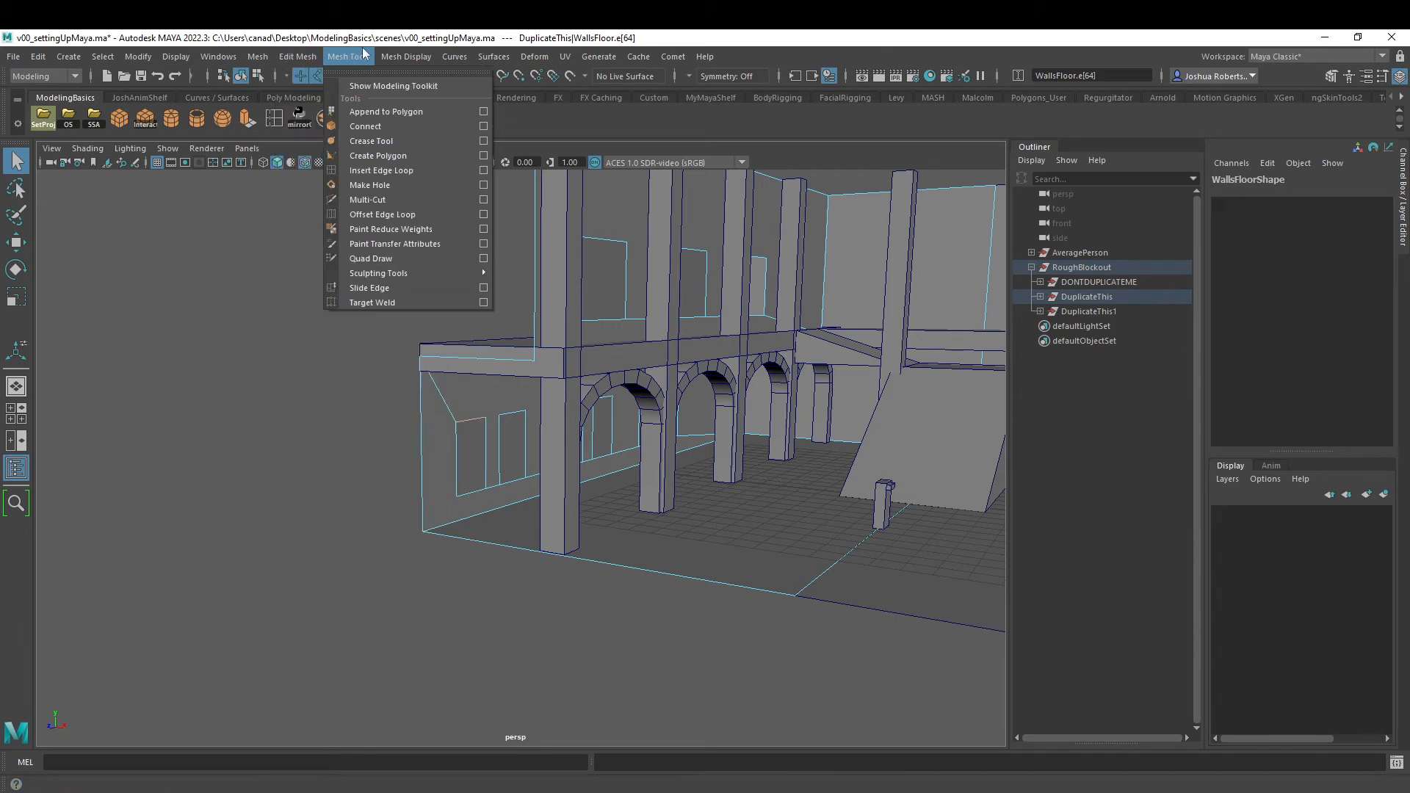
{"action": "mouse_move", "coordinate": [404, 60]}
{"action": "mouse_move", "coordinate": [264, 58]}
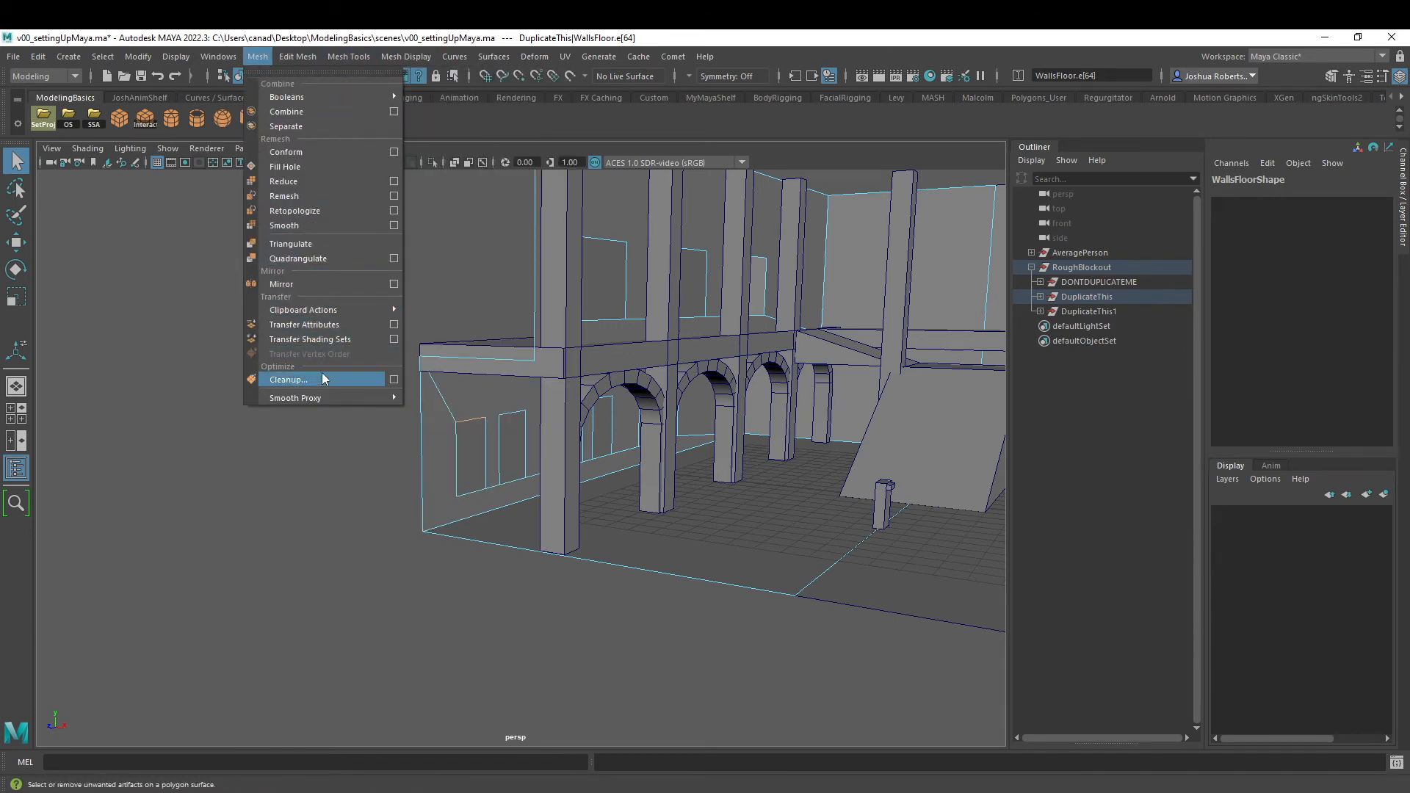
{"action": "left_click", "coordinate": [293, 167]}
- Add Fill Hole to the custom shelf and use it to close the second window opening from the wall's end
{"action": "left_click_drag", "start_coordinate": [455, 426], "coordinate": [549, 426], "text": "alt"}
{"action": "right_click_drag", "start_coordinate": [550, 426], "coordinate": [683, 471], "text": "alt"}
{"action": "left_click", "coordinate": [584, 420]}
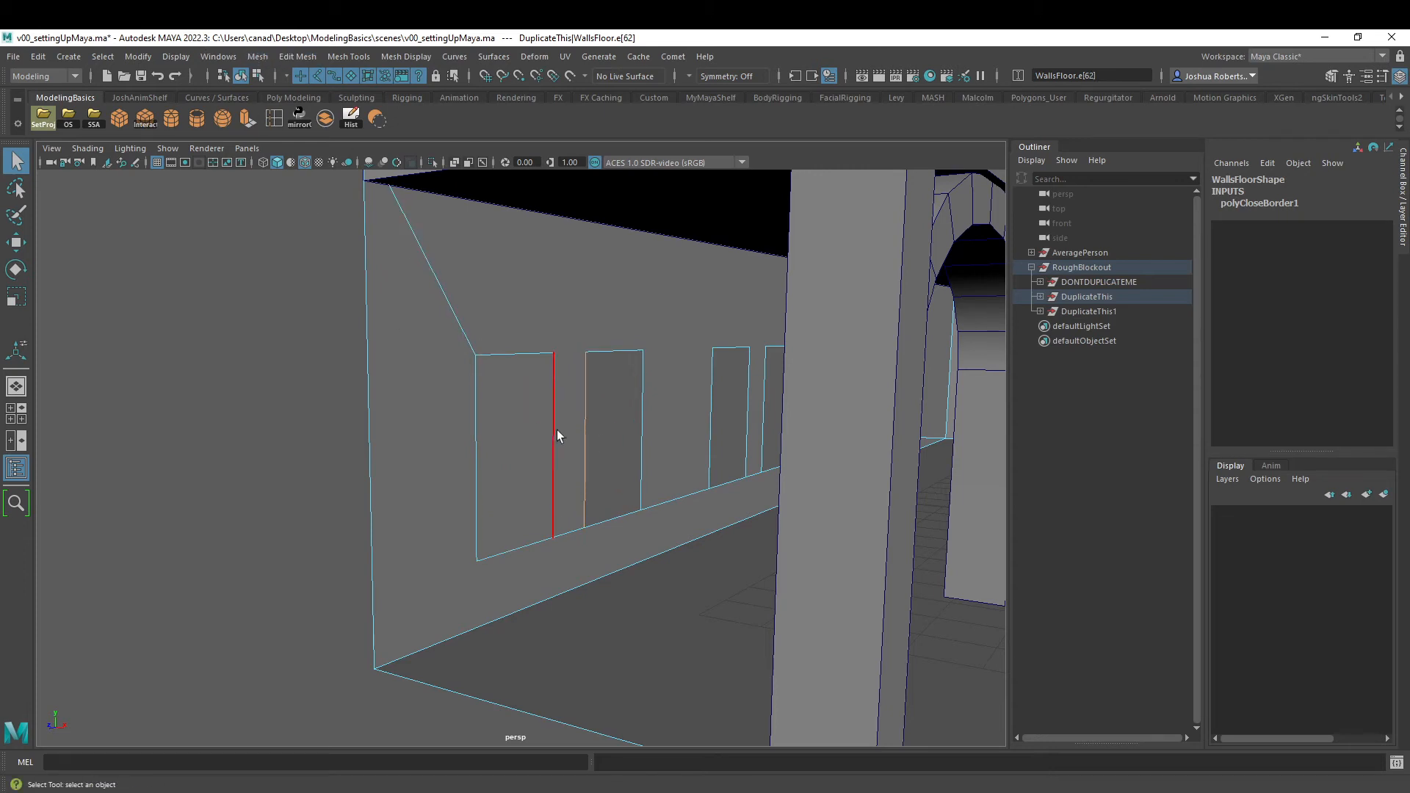
{"action": "left_click", "coordinate": [263, 56]}
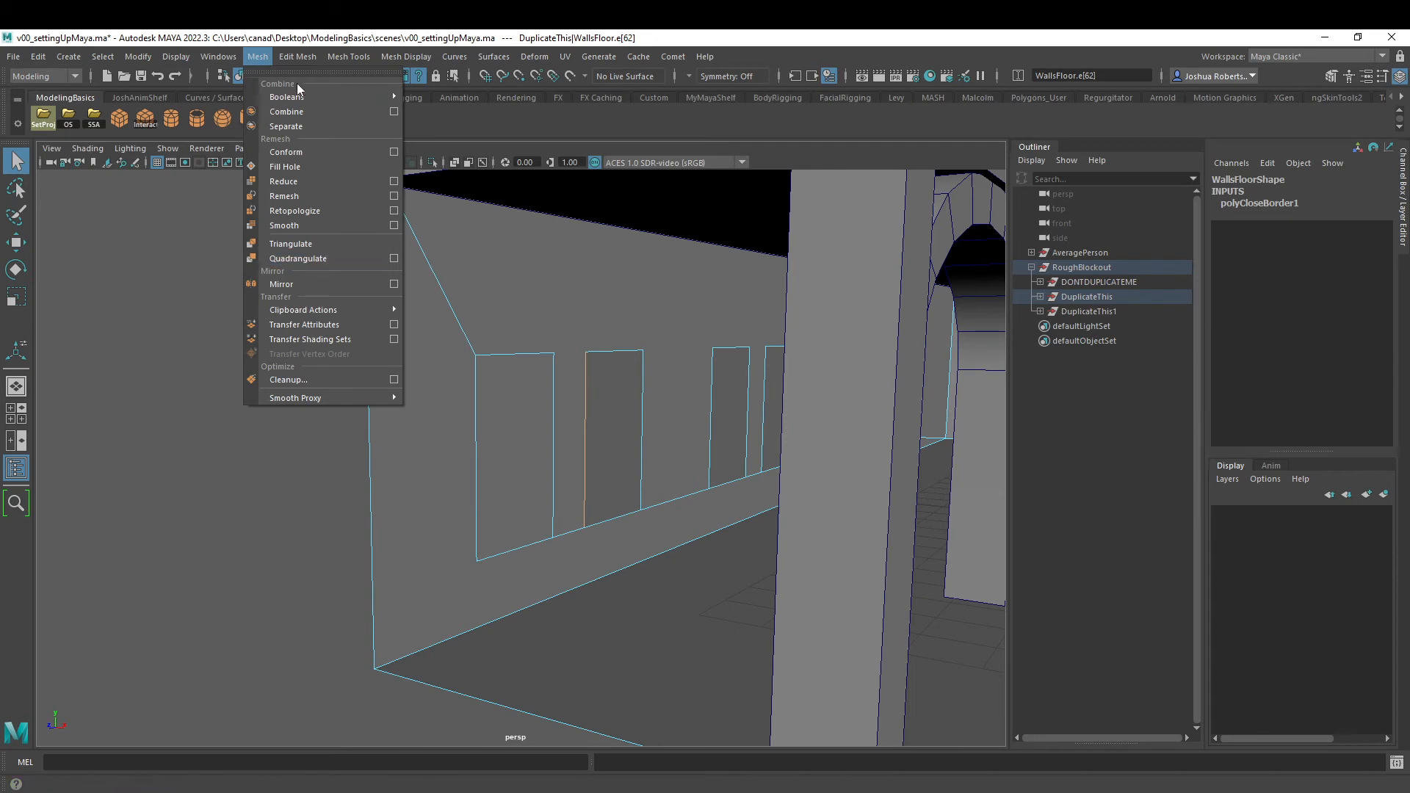
{"action": "left_click", "coordinate": [293, 166], "text": "ctrl+shift"}
{"action": "left_click", "coordinate": [417, 121]}
{"action": "left_click", "coordinate": [403, 118]}
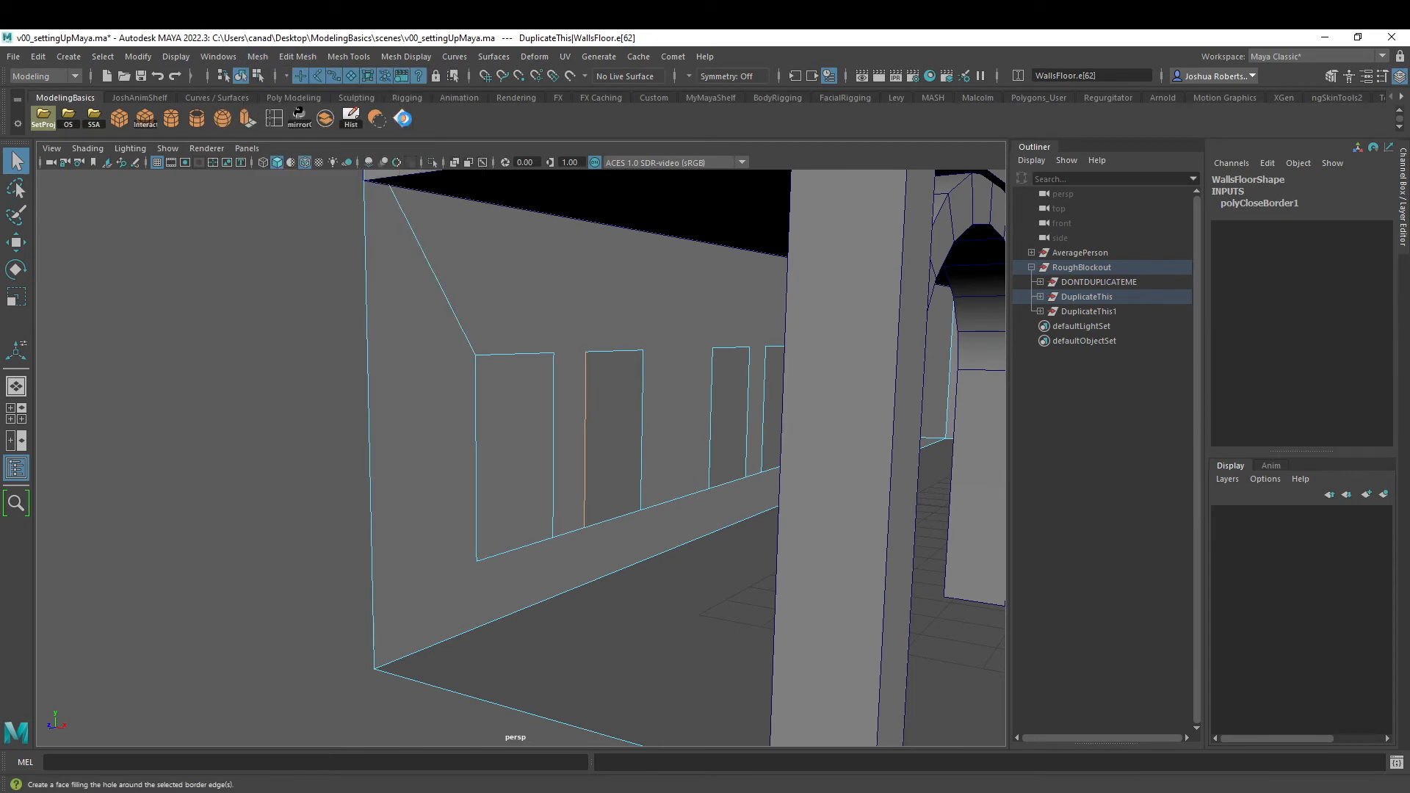
- Delete the leftover edges around the filled end window in the lower wall
{"action": "right_click_drag", "start_coordinate": [637, 359], "coordinate": [332, 296], "text": "alt"}
{"action": "left_click_drag", "start_coordinate": [332, 297], "coordinate": [382, 272], "text": "alt"}
{"action": "right_click", "coordinate": [534, 422]}
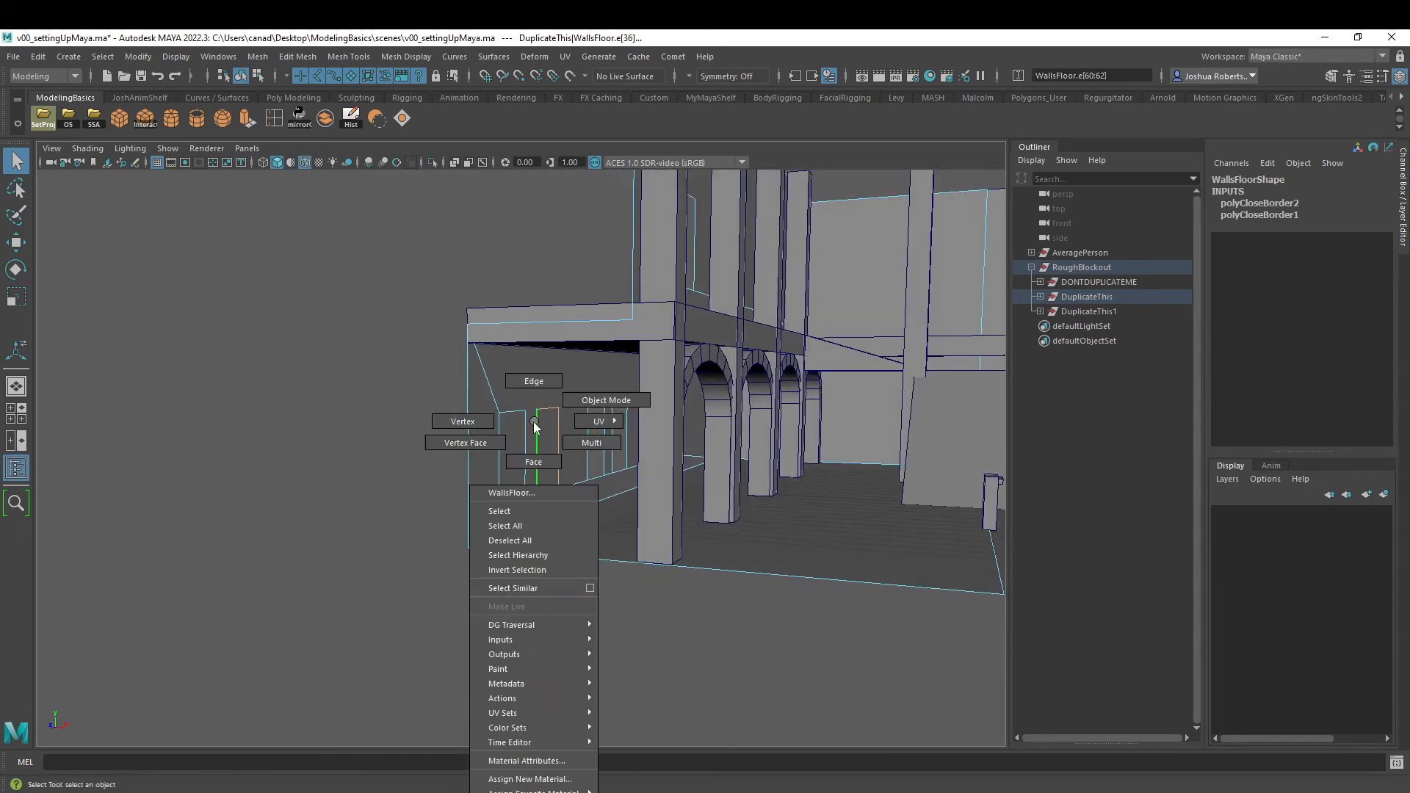
{"action": "right_click_drag", "start_coordinate": [534, 424], "coordinate": [545, 379]}
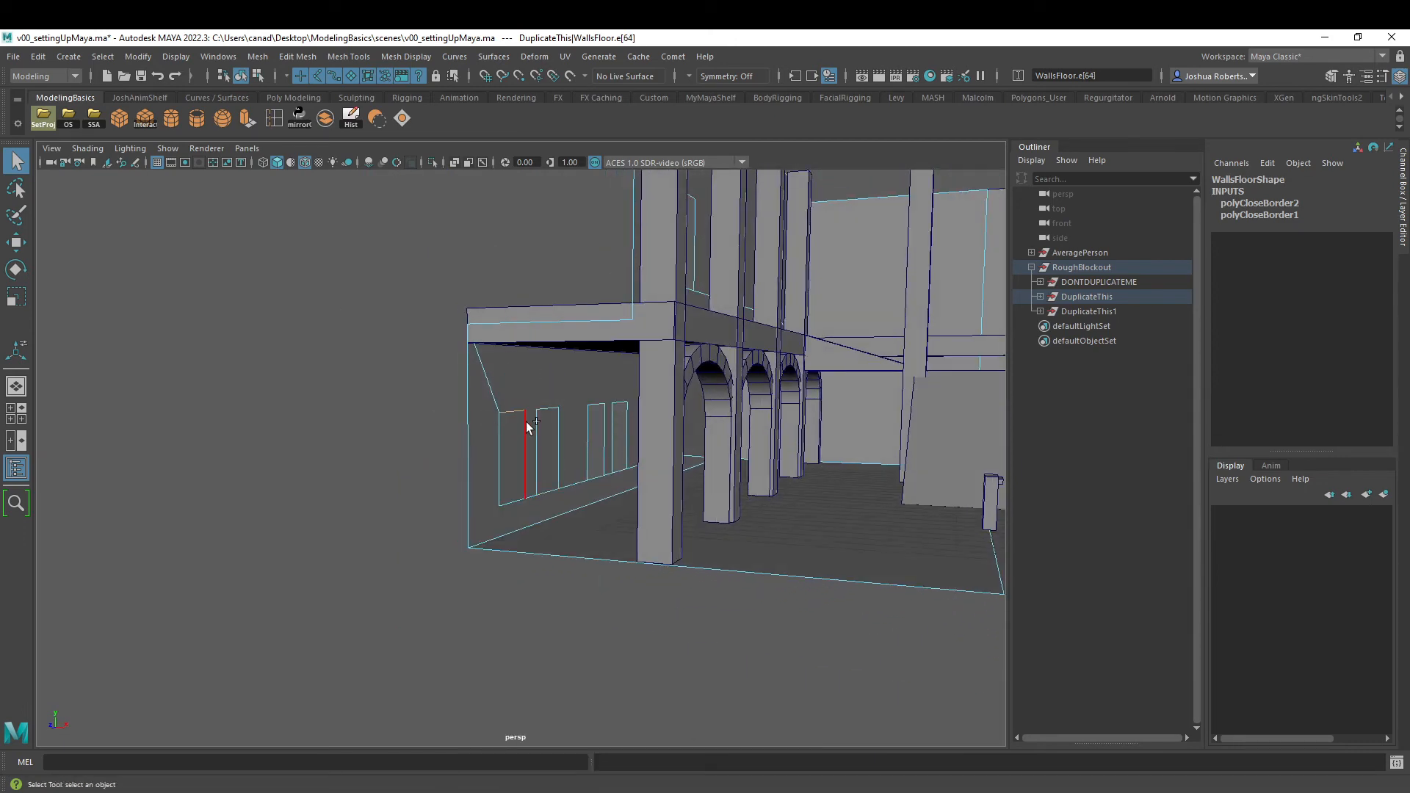
{"action": "left_click", "coordinate": [525, 456], "text": "shift"}
{"action": "key", "text": "Delete"}
- Delete the leftover edges around the second filled window in the lower wall
{"action": "left_click", "coordinate": [540, 447]}
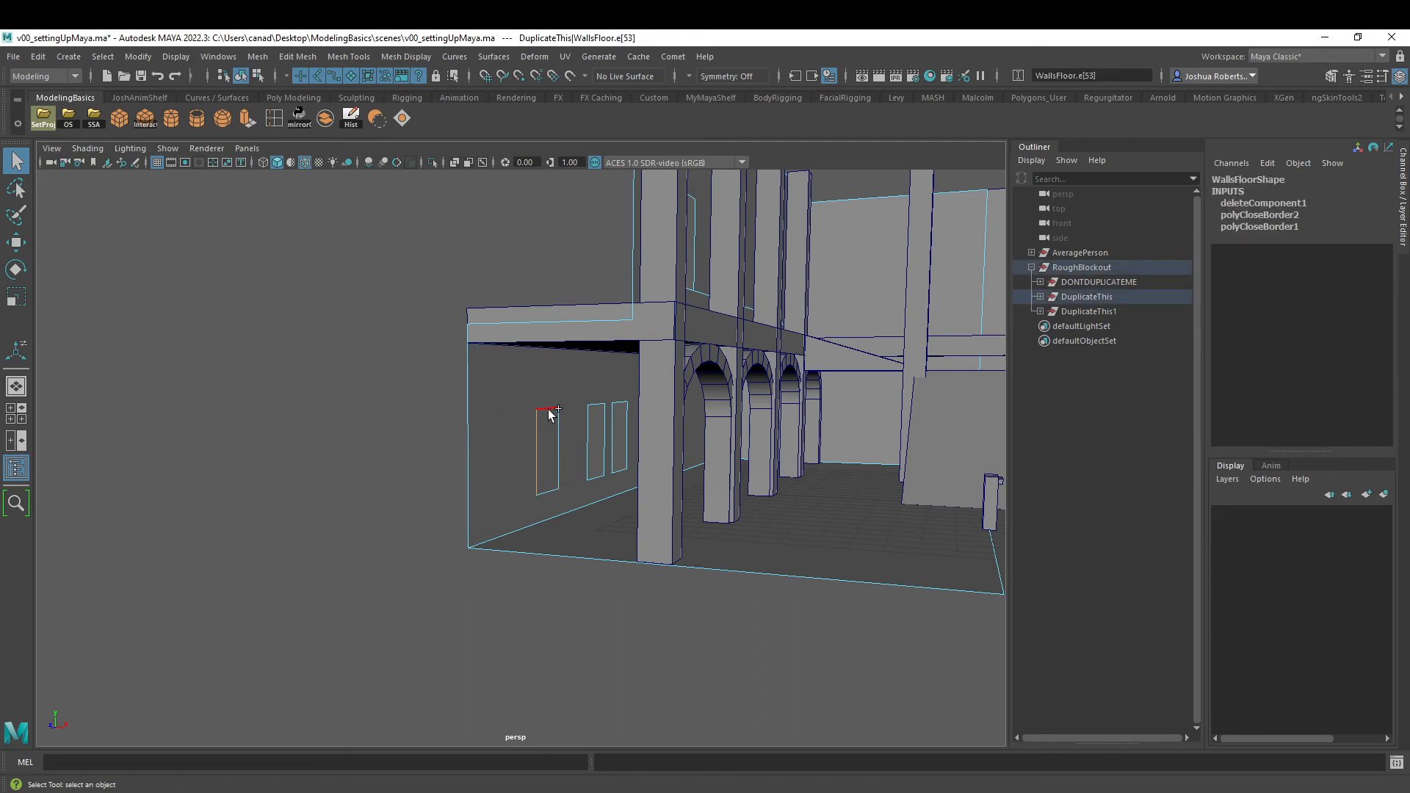
{"action": "left_click", "coordinate": [550, 410], "text": "shift"}
{"action": "left_click", "coordinate": [545, 443]}
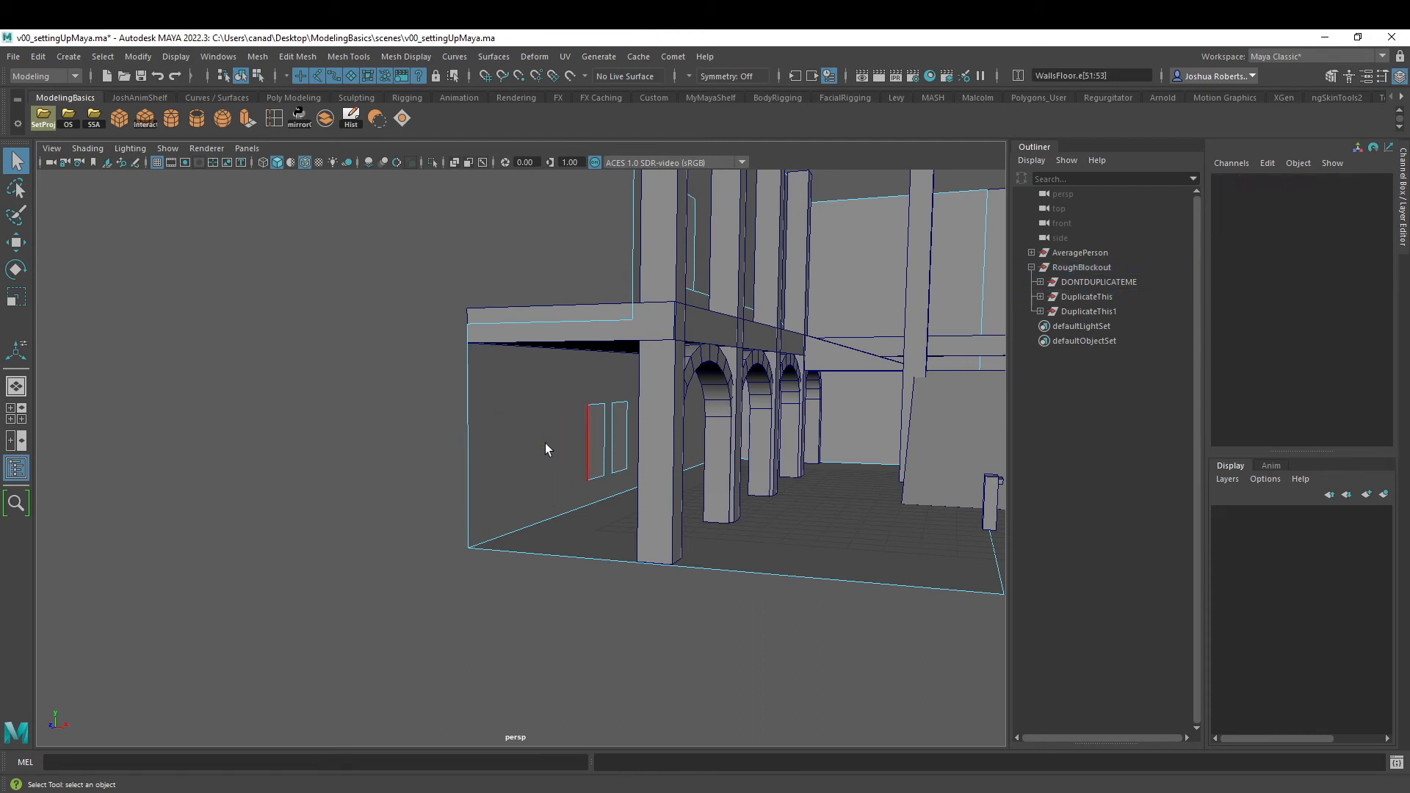
- Add a polygon cube, thin it to Scale X 0.374, and place it beside the lower wall's filled end bay
{"action": "right_click_drag", "start_coordinate": [534, 419], "coordinate": [479, 421]}
{"action": "mouse_move", "coordinate": [538, 400]}
{"action": "left_mouse_down", "text": "alt"}
{"action": "mouse_move", "coordinate": [465, 399]}
{"action": "mouse_move", "coordinate": [539, 417]}
{"action": "left_mouse_up", "text": "alt"}
{"action": "right_click_drag", "start_coordinate": [488, 403], "coordinate": [541, 378]}
{"action": "left_click", "coordinate": [119, 117]}
{"action": "left_click_drag", "start_coordinate": [540, 411], "coordinate": [385, 424], "text": "alt"}
{"action": "key", "text": "w"}
{"action": "left_click_drag", "start_coordinate": [346, 435], "coordinate": [470, 441], "text": "alt"}
{"action": "left_click_drag", "start_coordinate": [199, 415], "coordinate": [444, 414]}
{"action": "left_click_drag", "start_coordinate": [378, 414], "coordinate": [474, 475], "text": "alt"}
{"action": "key", "text": "r"}
{"action": "key", "text": "w"}
{"action": "left_click_drag", "start_coordinate": [603, 474], "coordinate": [535, 464], "text": "alt"}
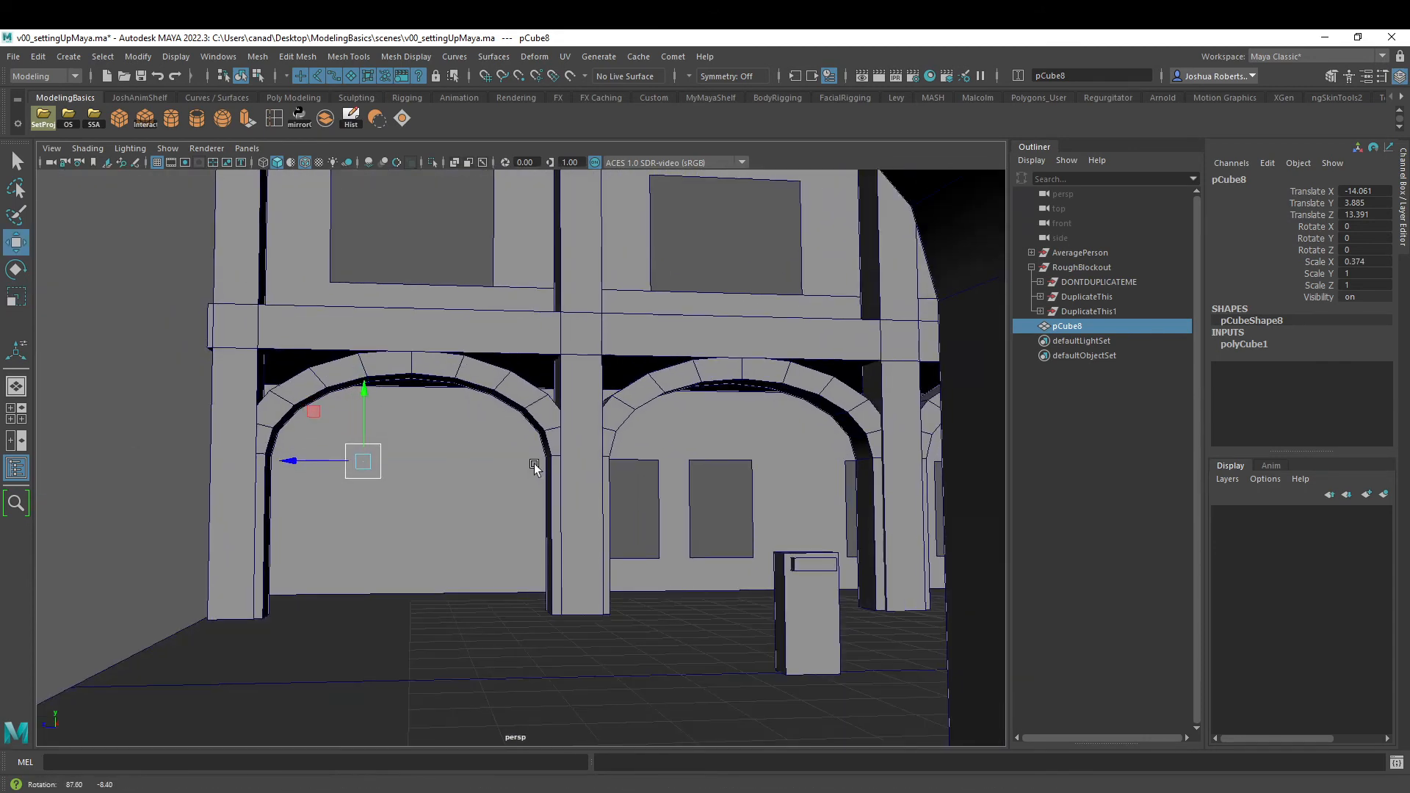
- Show wireframe on shaded in the side view and move the cube to about Y 2.9, Z 12.1 within the end bay
{"action": "left_click_drag", "start_coordinate": [311, 412], "coordinate": [407, 470]}
{"action": "key", "text": "space"}
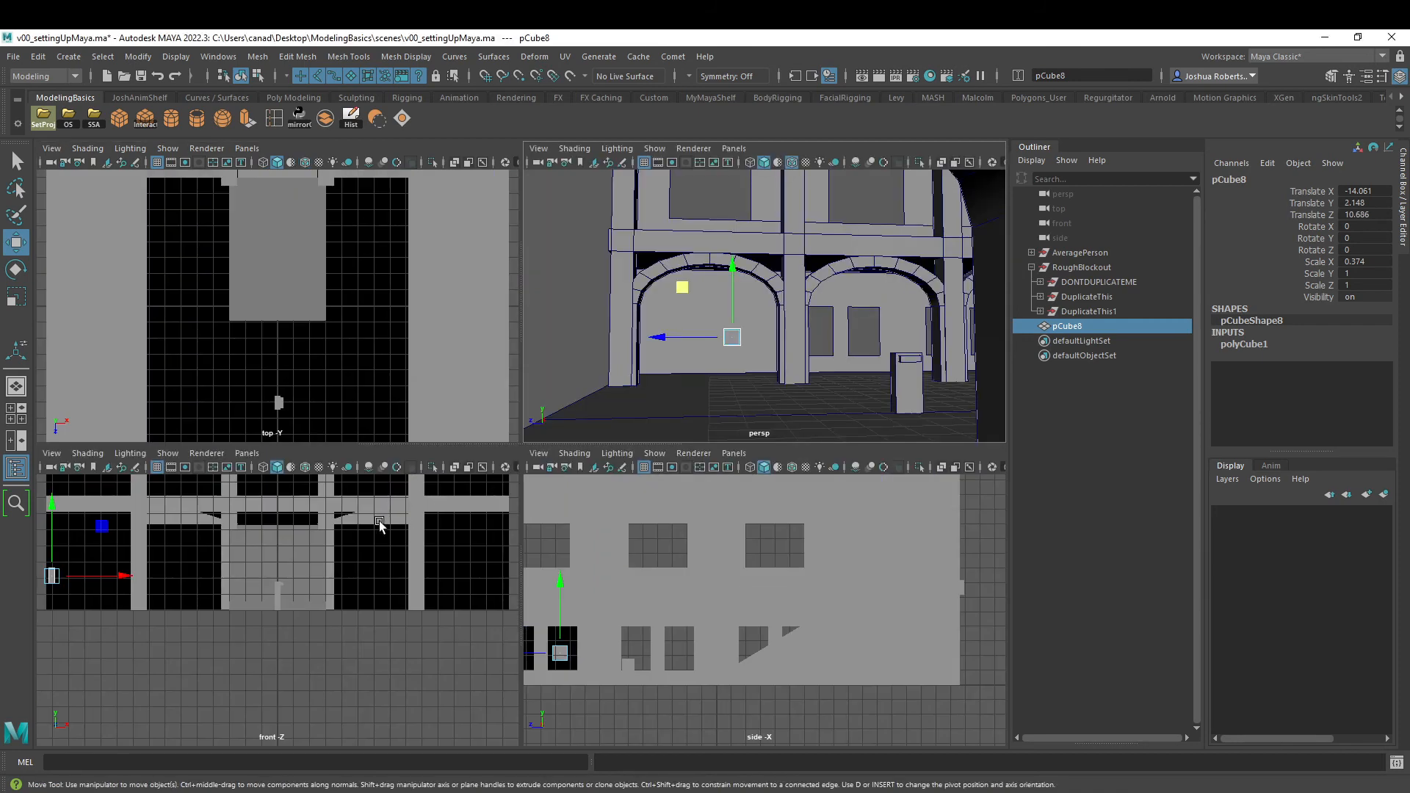
{"action": "key", "text": "space"}
{"action": "middle_click_drag", "start_coordinate": [237, 496], "coordinate": [599, 442], "text": "alt"}
{"action": "right_click_drag", "start_coordinate": [599, 442], "coordinate": [743, 517], "text": "alt"}
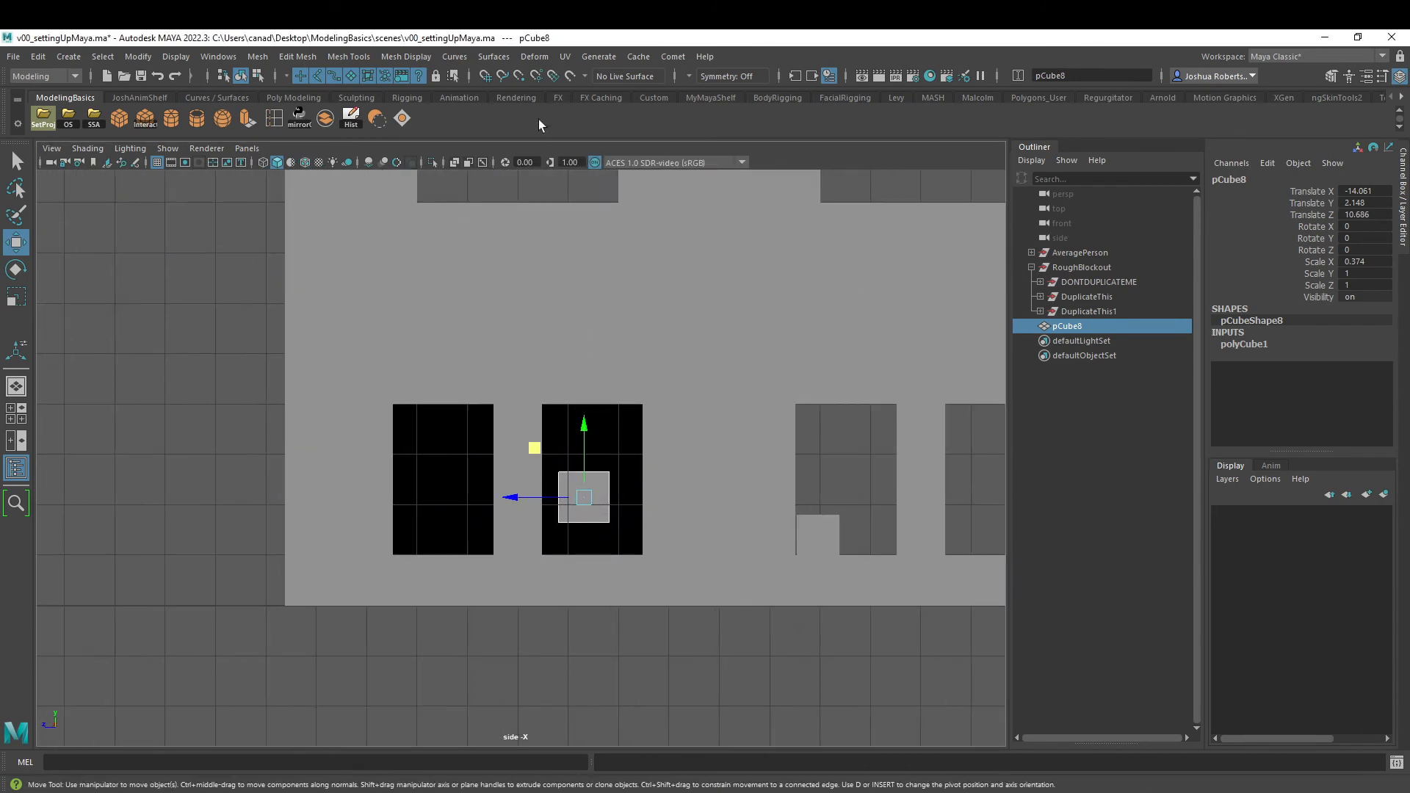
{"action": "left_click", "coordinate": [305, 168]}
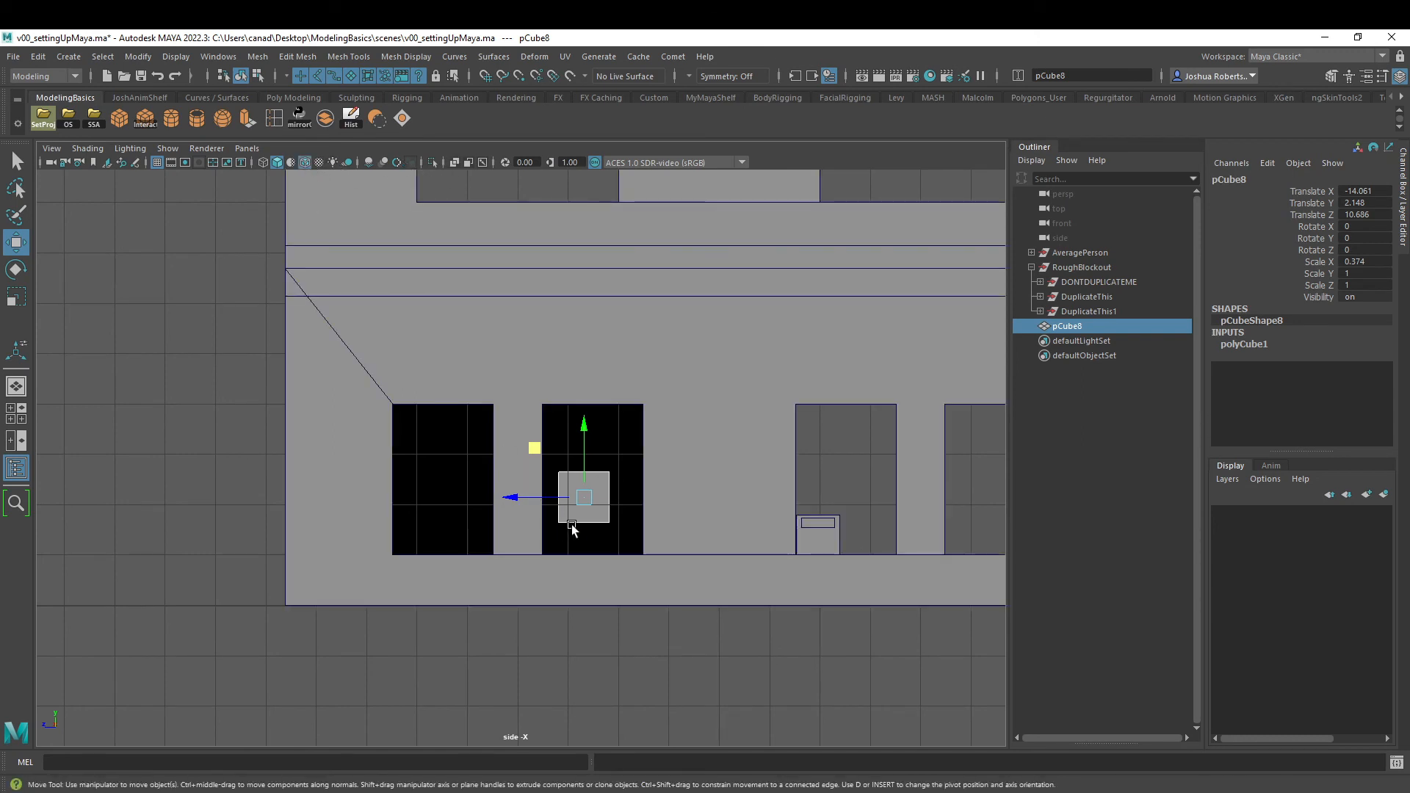
{"action": "mouse_move", "coordinate": [585, 498]}
{"action": "left_mouse_down"}
{"action": "mouse_move", "coordinate": [487, 451]}
{"action": "mouse_move", "coordinate": [512, 458]}
{"action": "left_mouse_up"}
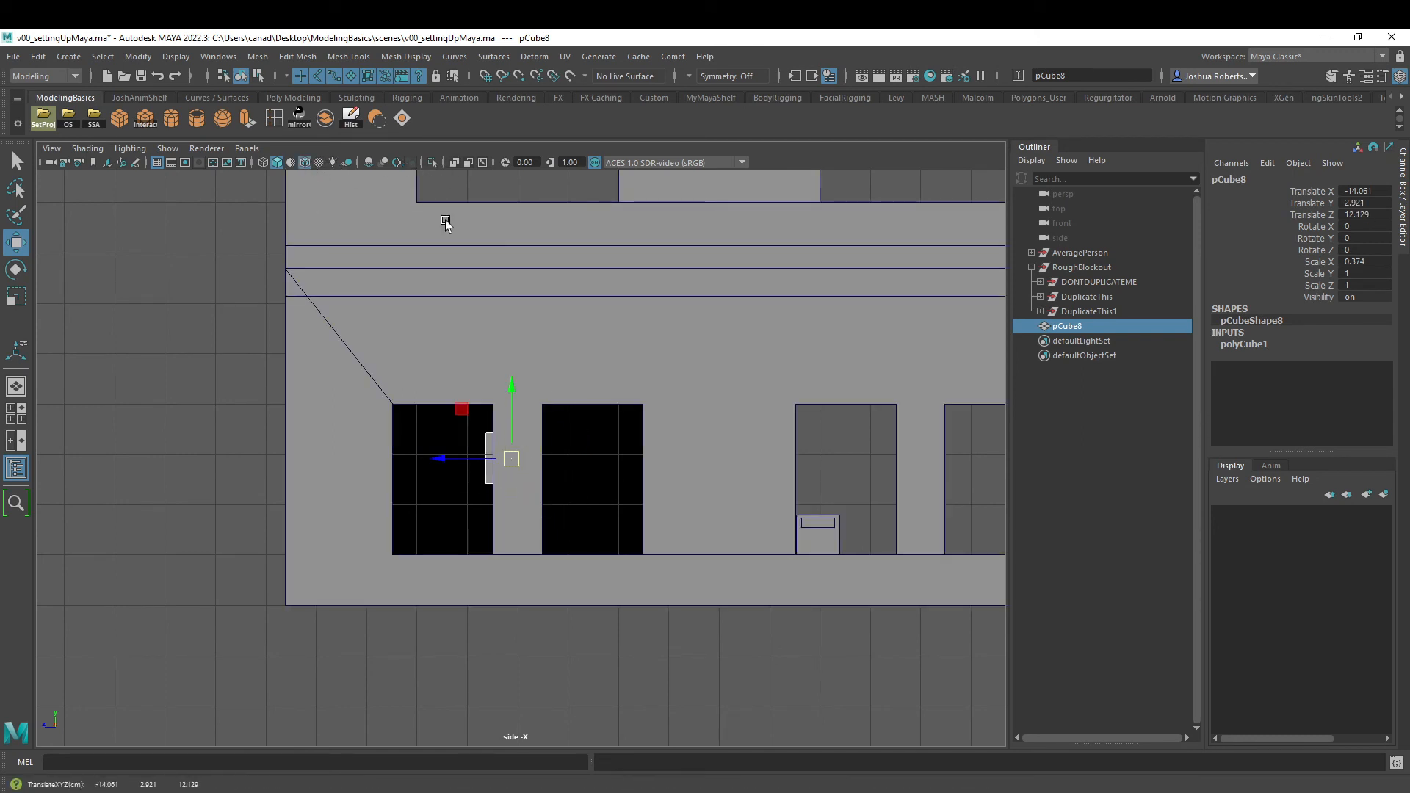
- Delete the mirrored group DuplicateThis1 and reselect the new cube
{"action": "left_click", "coordinate": [1069, 311]}
{"action": "key", "text": "Delete"}
{"action": "left_click", "coordinate": [531, 473]}
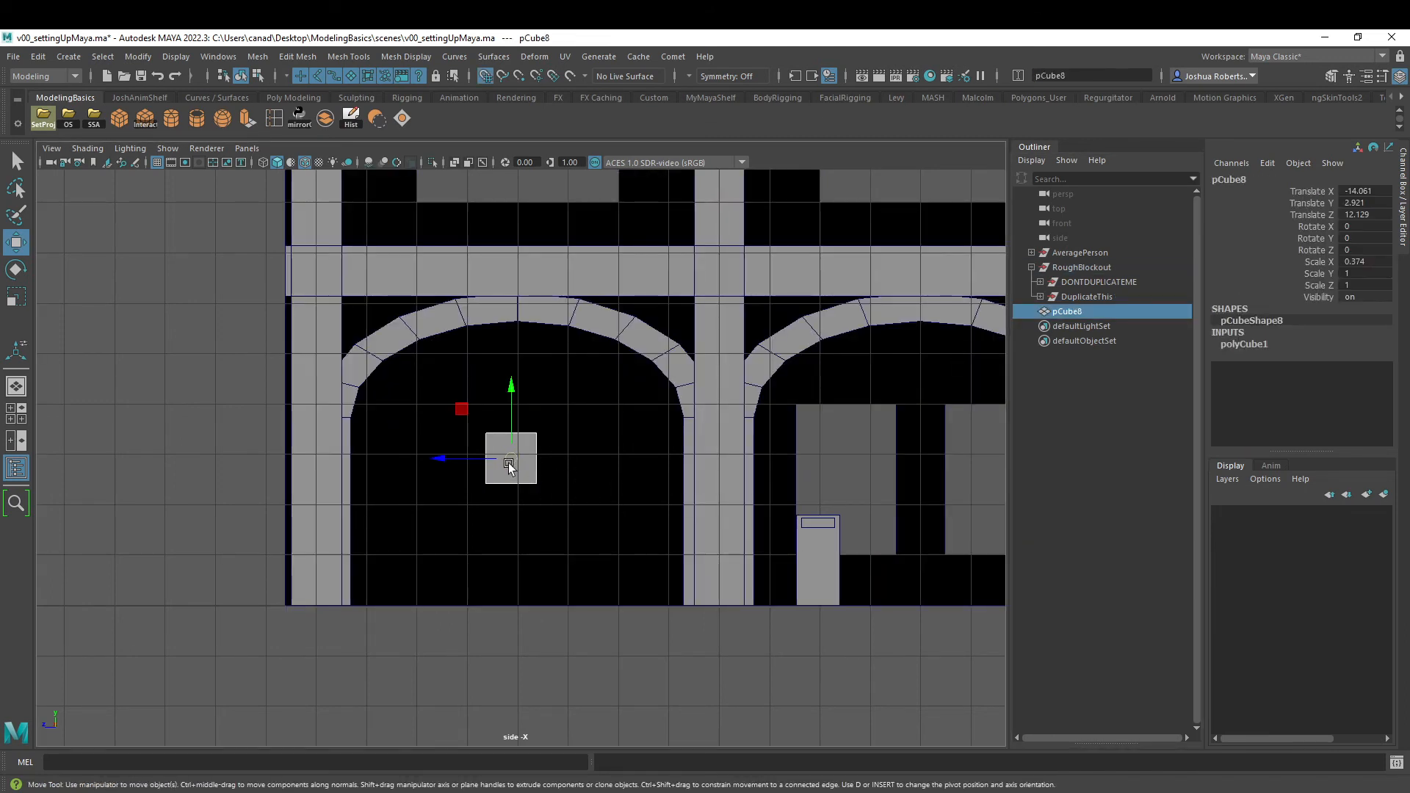
- Snap the cube to the grid under the end arch's centre, raise its top vertices to Y 4, and align its bottom vertices to the grid
{"action": "left_click_drag", "start_coordinate": [509, 462], "coordinate": [516, 501]}
{"action": "right_click_drag", "start_coordinate": [470, 485], "coordinate": [465, 439]}
{"action": "left_click_drag", "start_coordinate": [431, 431], "coordinate": [598, 507]}
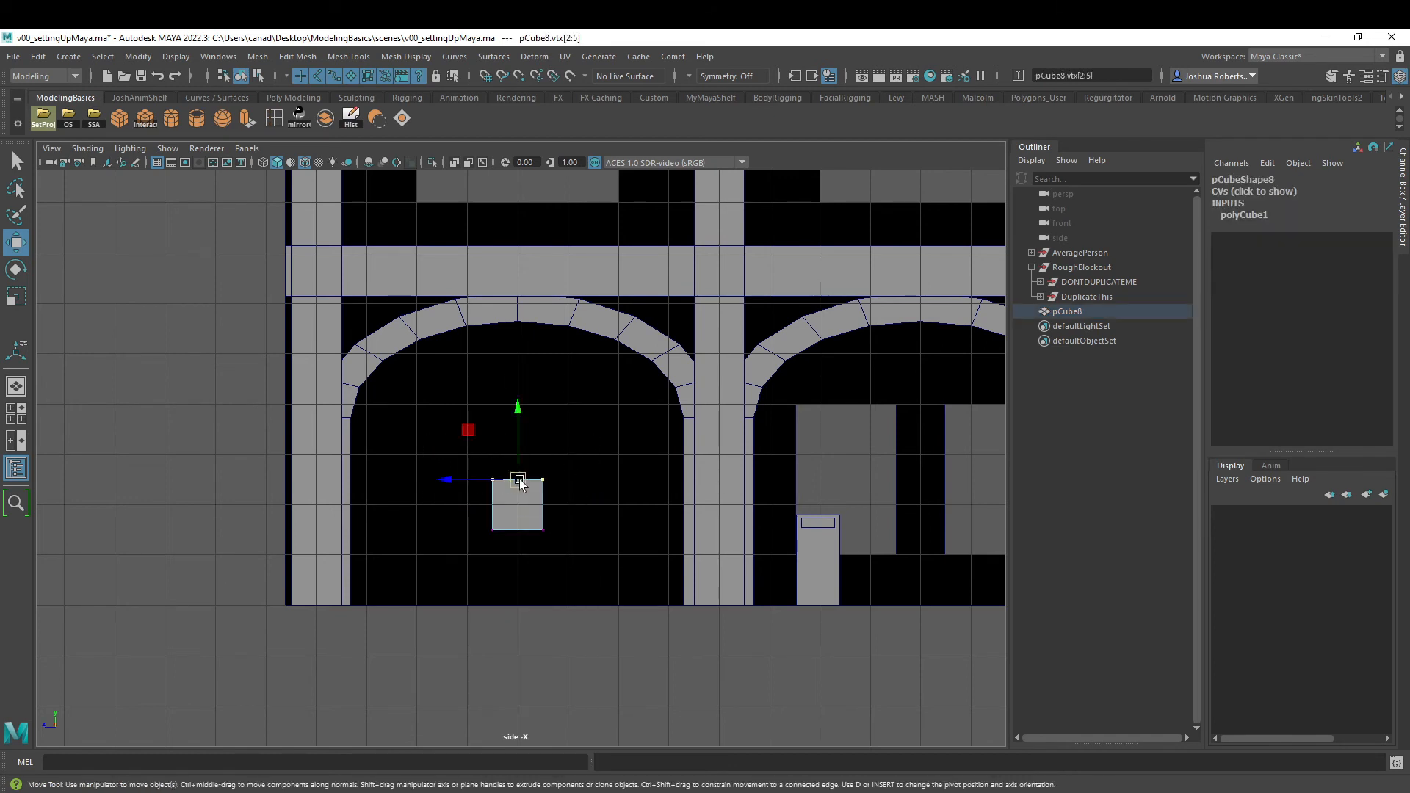
{"action": "left_click_drag", "start_coordinate": [518, 410], "coordinate": [515, 336]}
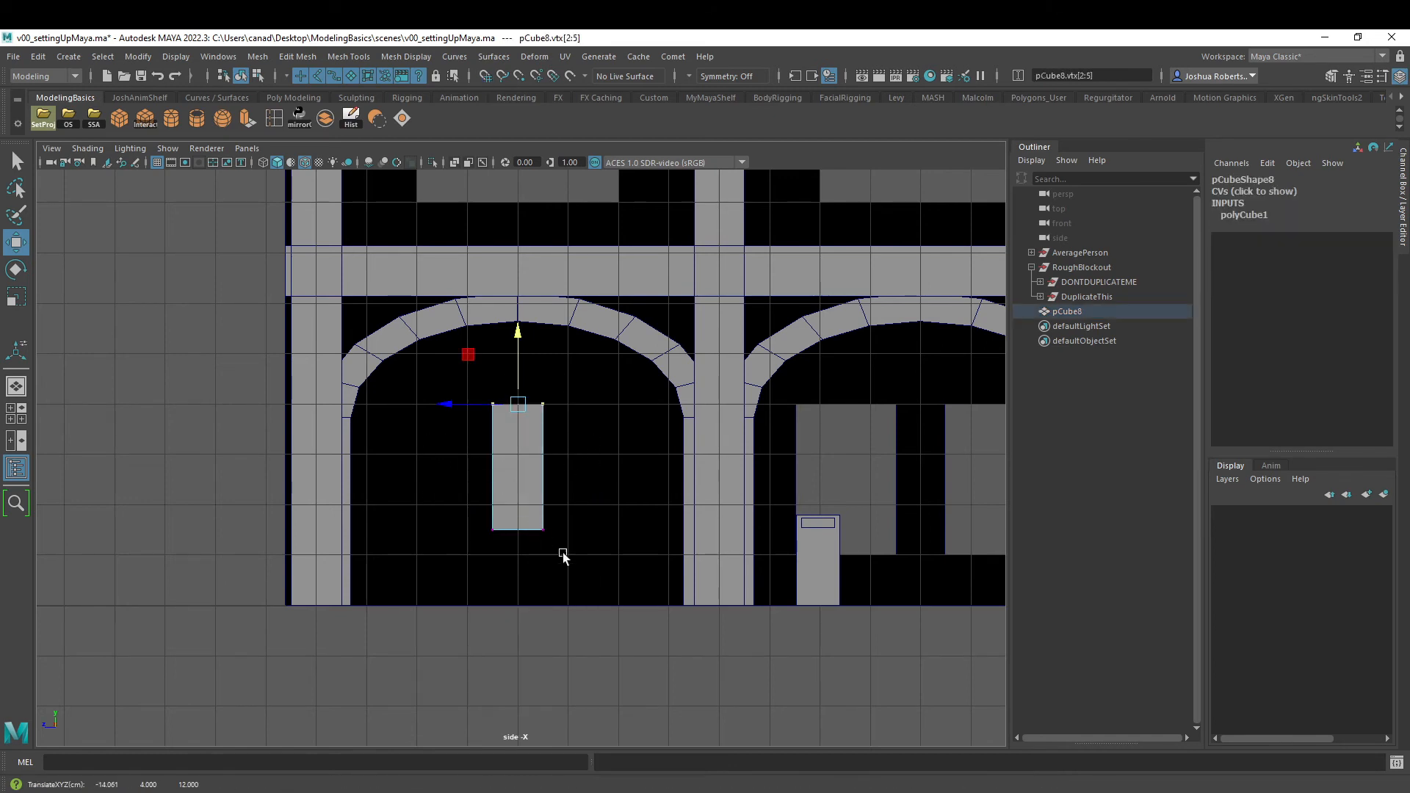
{"action": "left_click_drag", "start_coordinate": [567, 555], "coordinate": [507, 490]}
- Widen the cube into a wall panel four grid units long by snapping its side vertices outward, with one end at Z 10
{"action": "left_click_drag", "start_coordinate": [447, 366], "coordinate": [509, 527]}
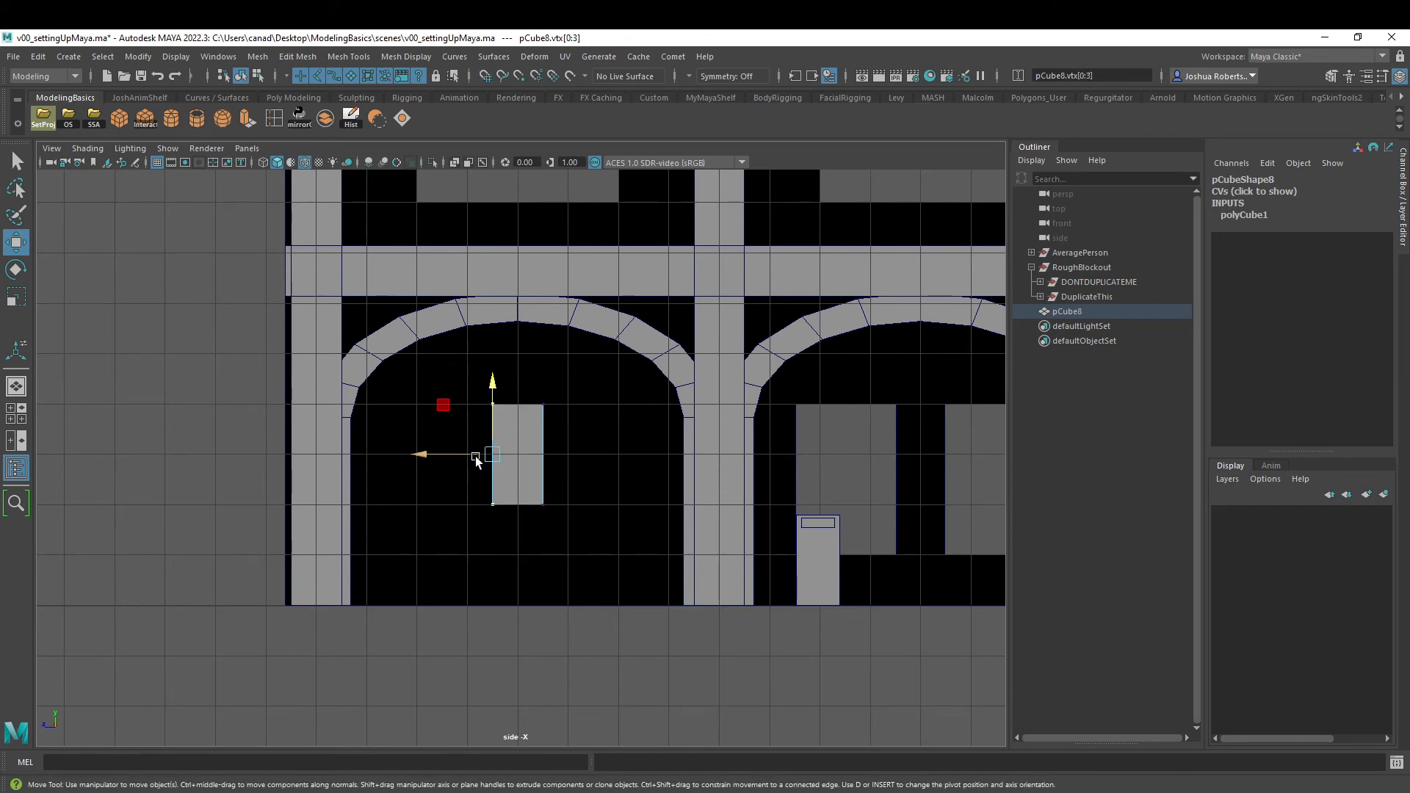
{"action": "left_click_drag", "start_coordinate": [466, 455], "coordinate": [378, 457]}
{"action": "left_click_drag", "start_coordinate": [573, 389], "coordinate": [517, 523]}
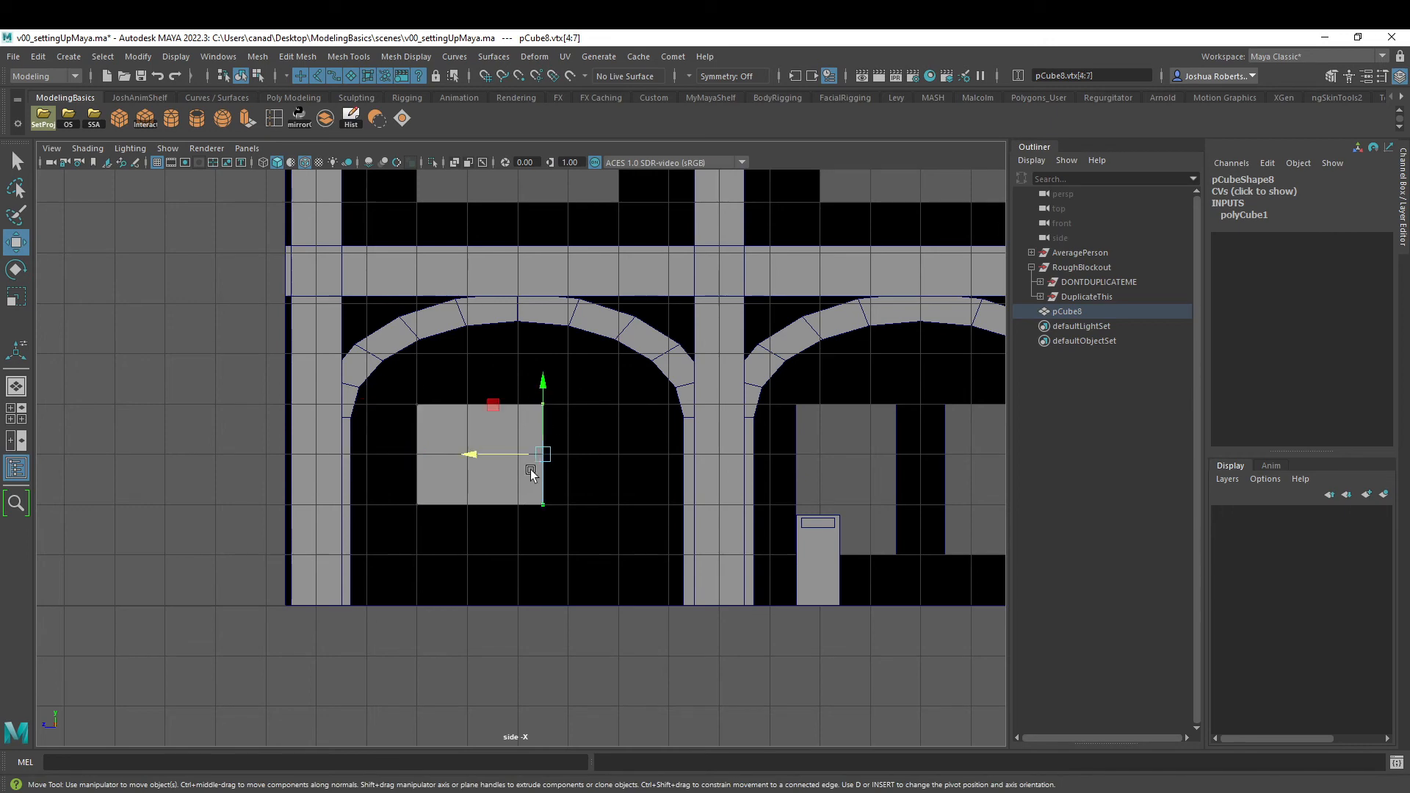
{"action": "left_click_drag", "start_coordinate": [507, 450], "coordinate": [596, 455]}
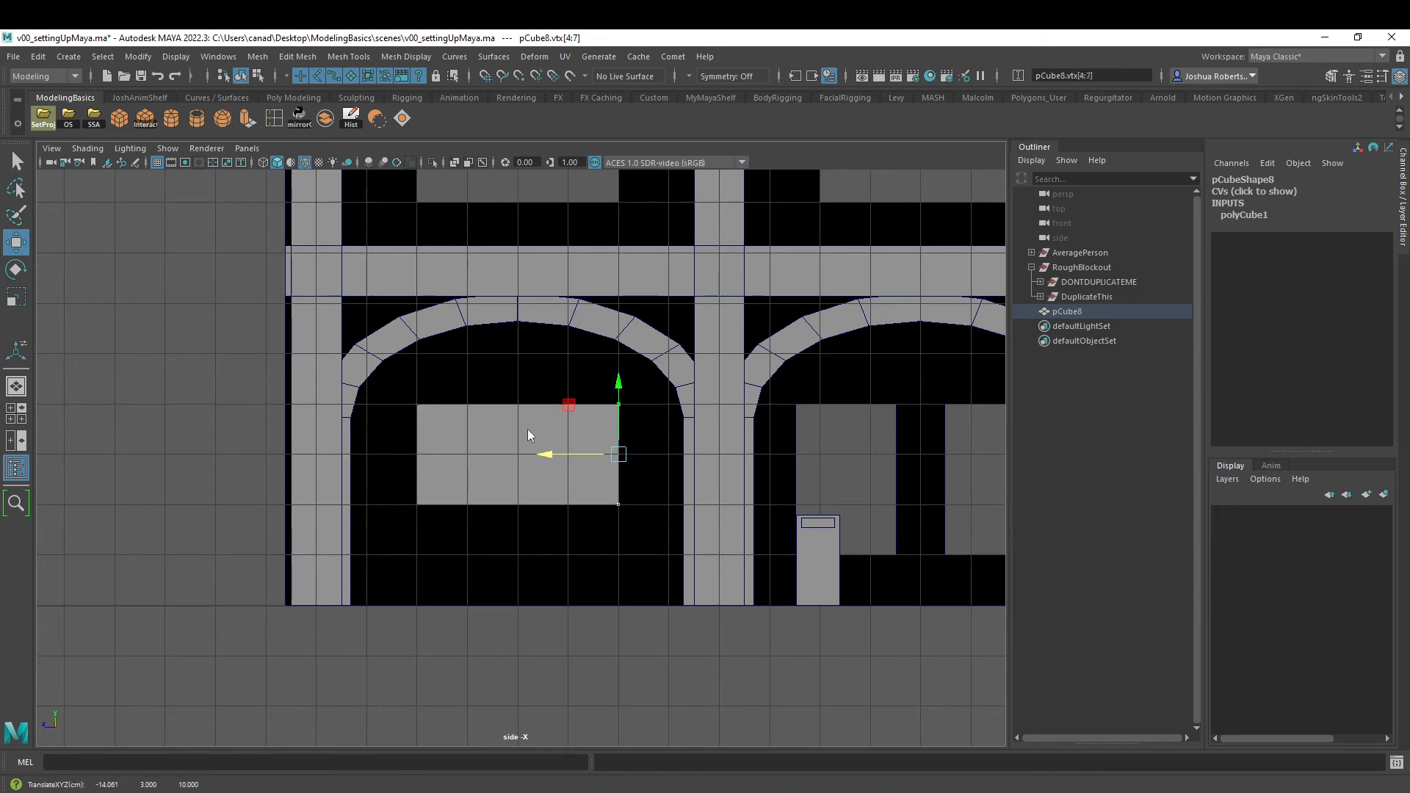
{"action": "right_click_drag", "start_coordinate": [528, 422], "coordinate": [628, 387]}
- Shift the panel against the lower wall to Translate X -14.171 and duplicate it
{"action": "key", "text": "space"}
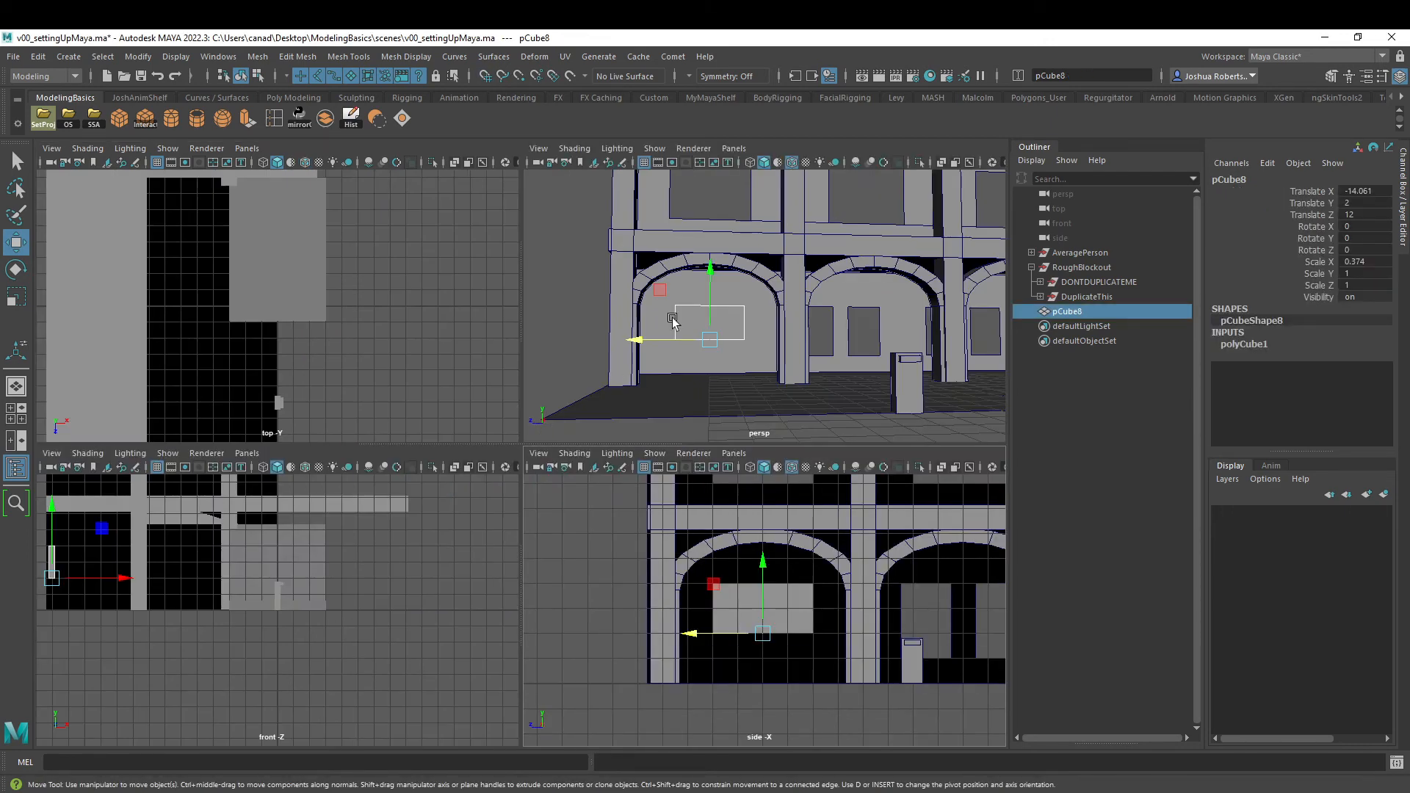
{"action": "key", "text": "space"}
{"action": "left_click_drag", "start_coordinate": [464, 390], "coordinate": [551, 479], "text": "alt"}
{"action": "key", "text": "ctrl+d"}
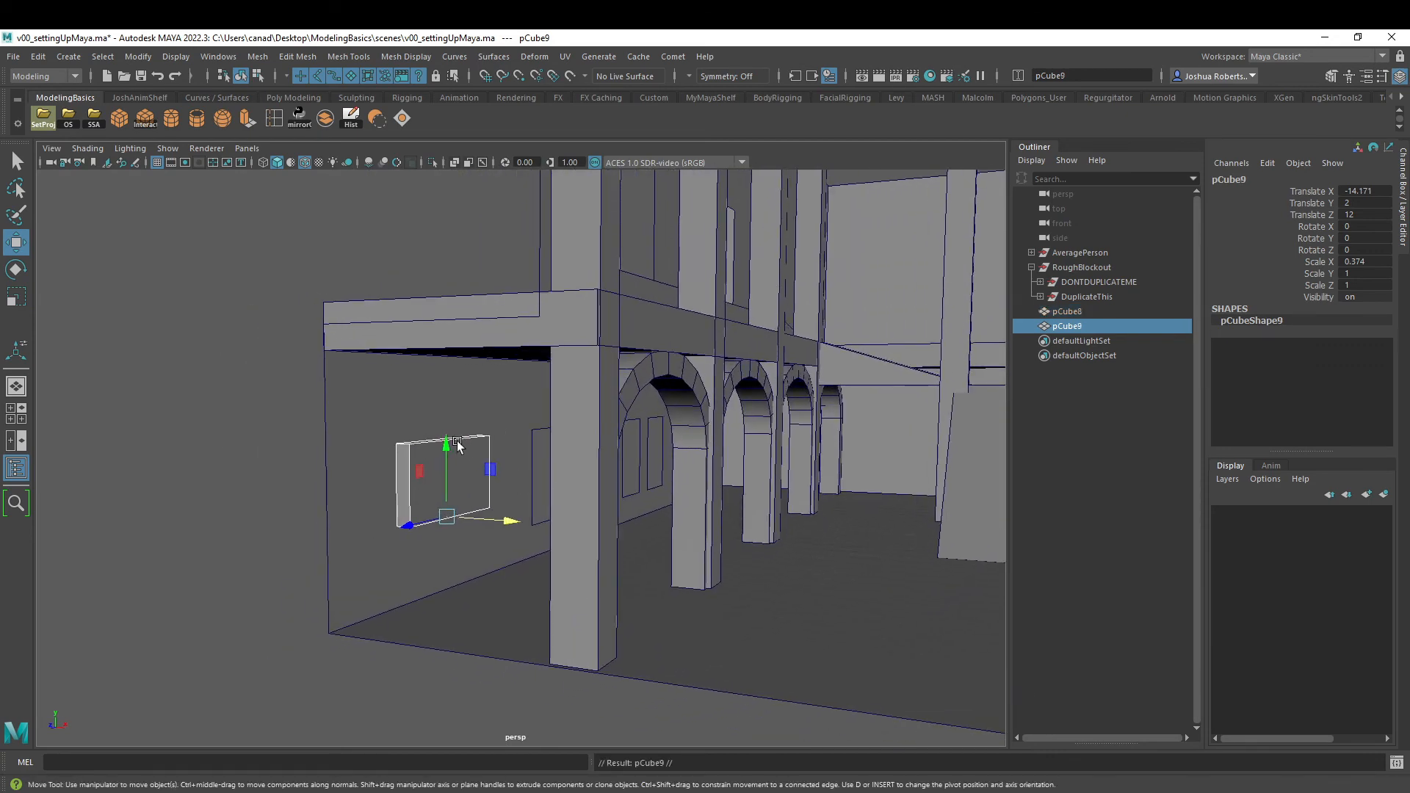
- Lower the duplicated panel to the floor at about Y 0 and pull it out from the wall to Translate X -13.64
{"action": "left_click_drag", "start_coordinate": [457, 445], "coordinate": [451, 522]}
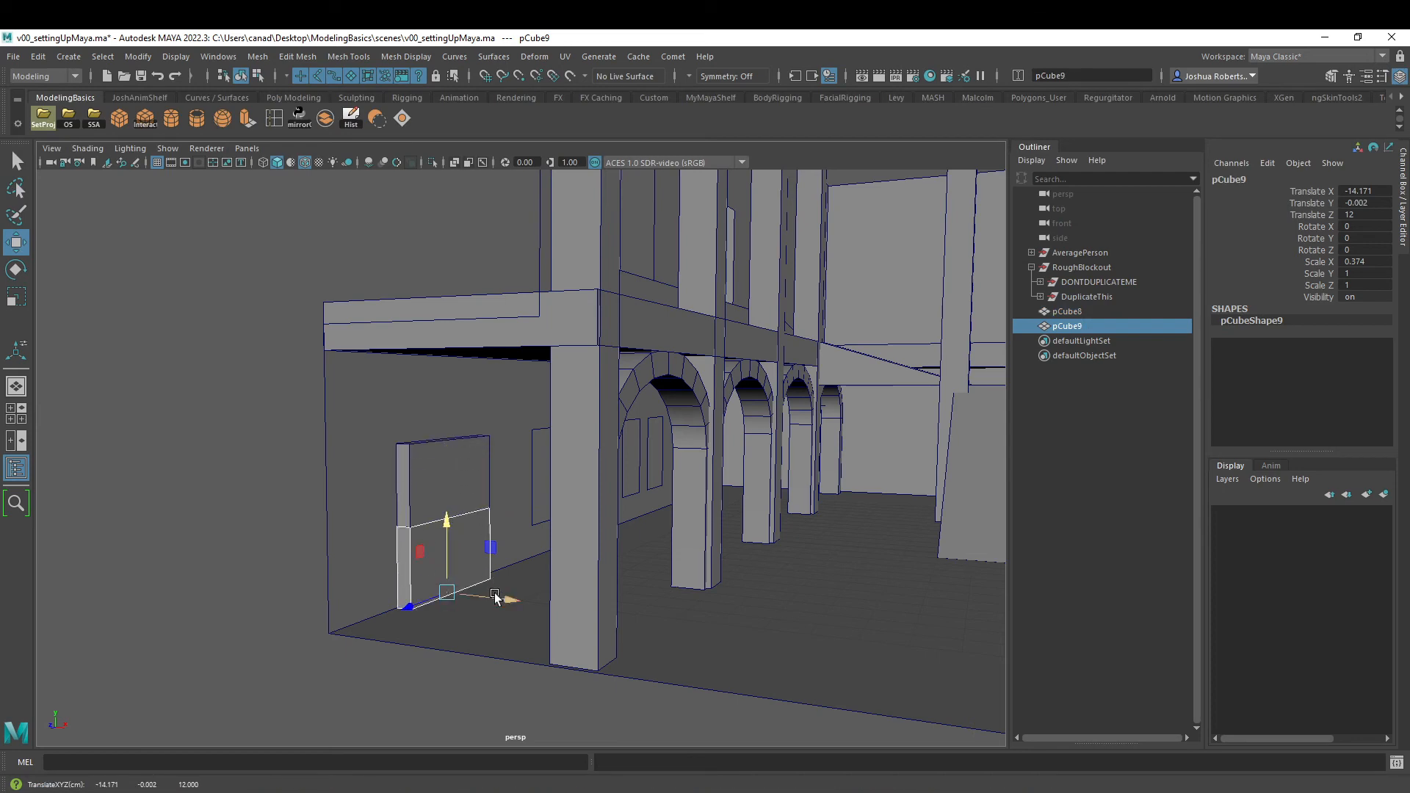
{"action": "left_click_drag", "start_coordinate": [495, 596], "coordinate": [436, 532]}
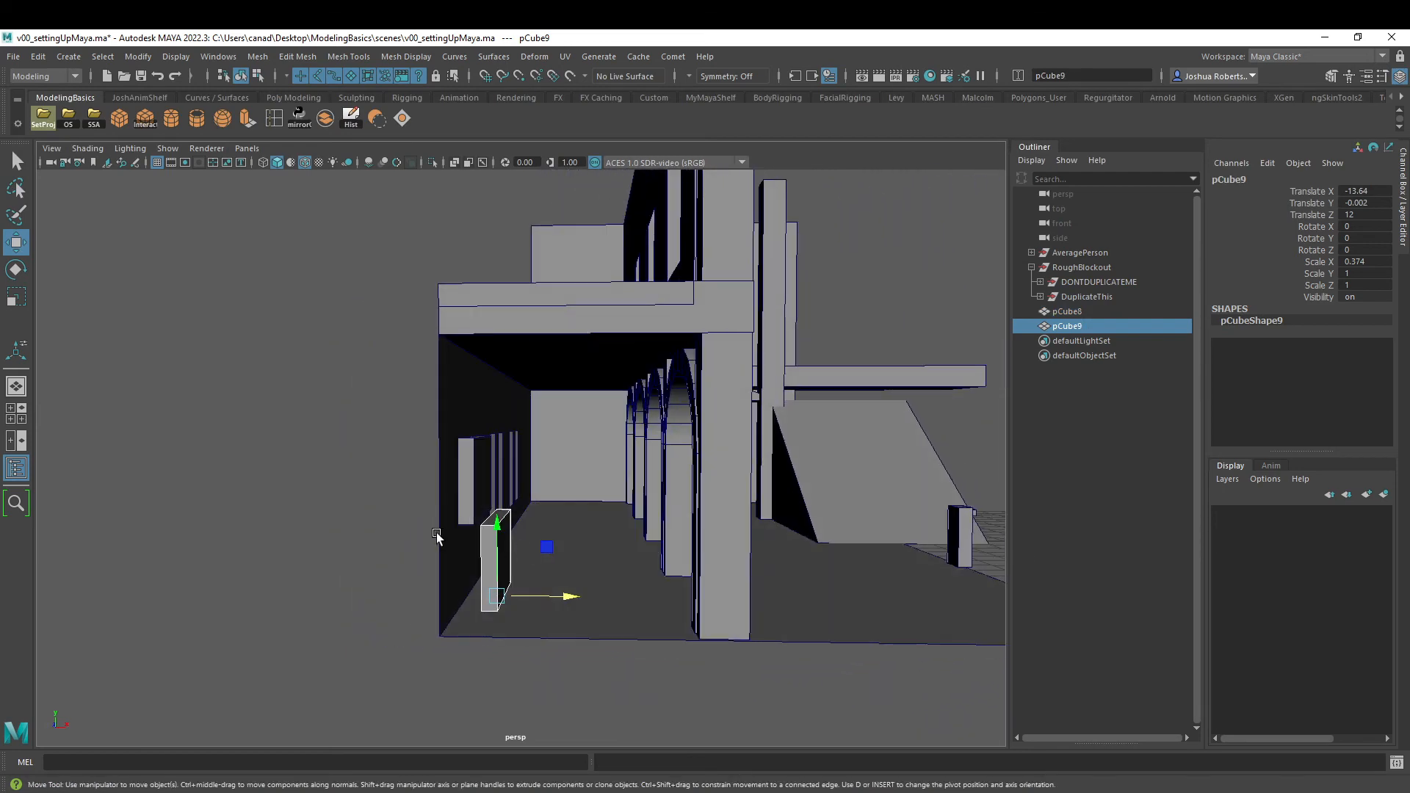
- Lower the top face of the floor-level copy to shorten it into a bench back
{"action": "right_click_drag", "start_coordinate": [436, 532], "coordinate": [499, 471], "text": "alt"}
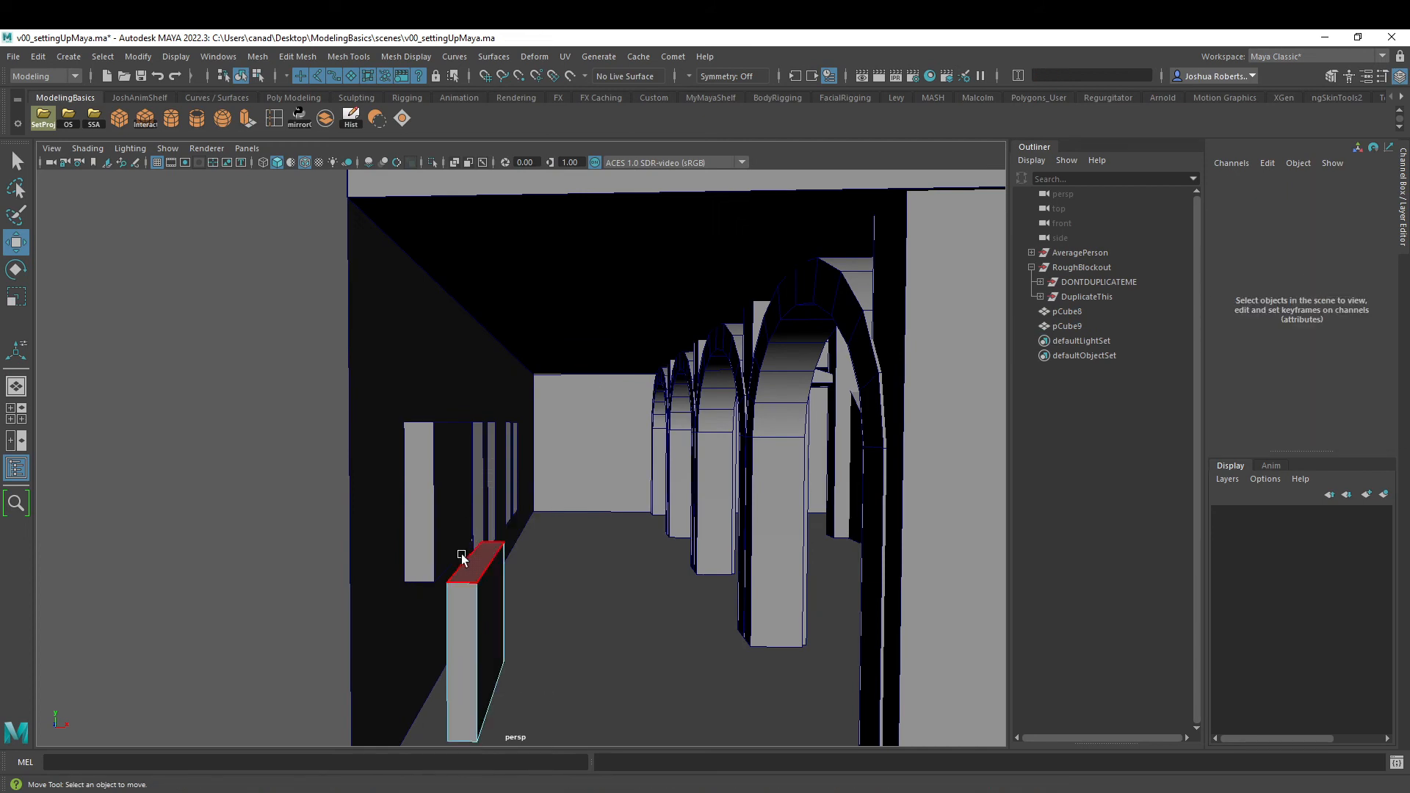
{"action": "left_click", "coordinate": [463, 558]}
{"action": "left_click_drag", "start_coordinate": [485, 497], "coordinate": [390, 540]}
{"action": "left_click_drag", "start_coordinate": [535, 554], "coordinate": [554, 526], "text": "alt"}
{"action": "right_click_drag", "start_coordinate": [554, 526], "coordinate": [535, 506], "text": "alt"}
{"action": "middle_click_drag", "start_coordinate": [535, 507], "coordinate": [330, 486], "text": "alt"}
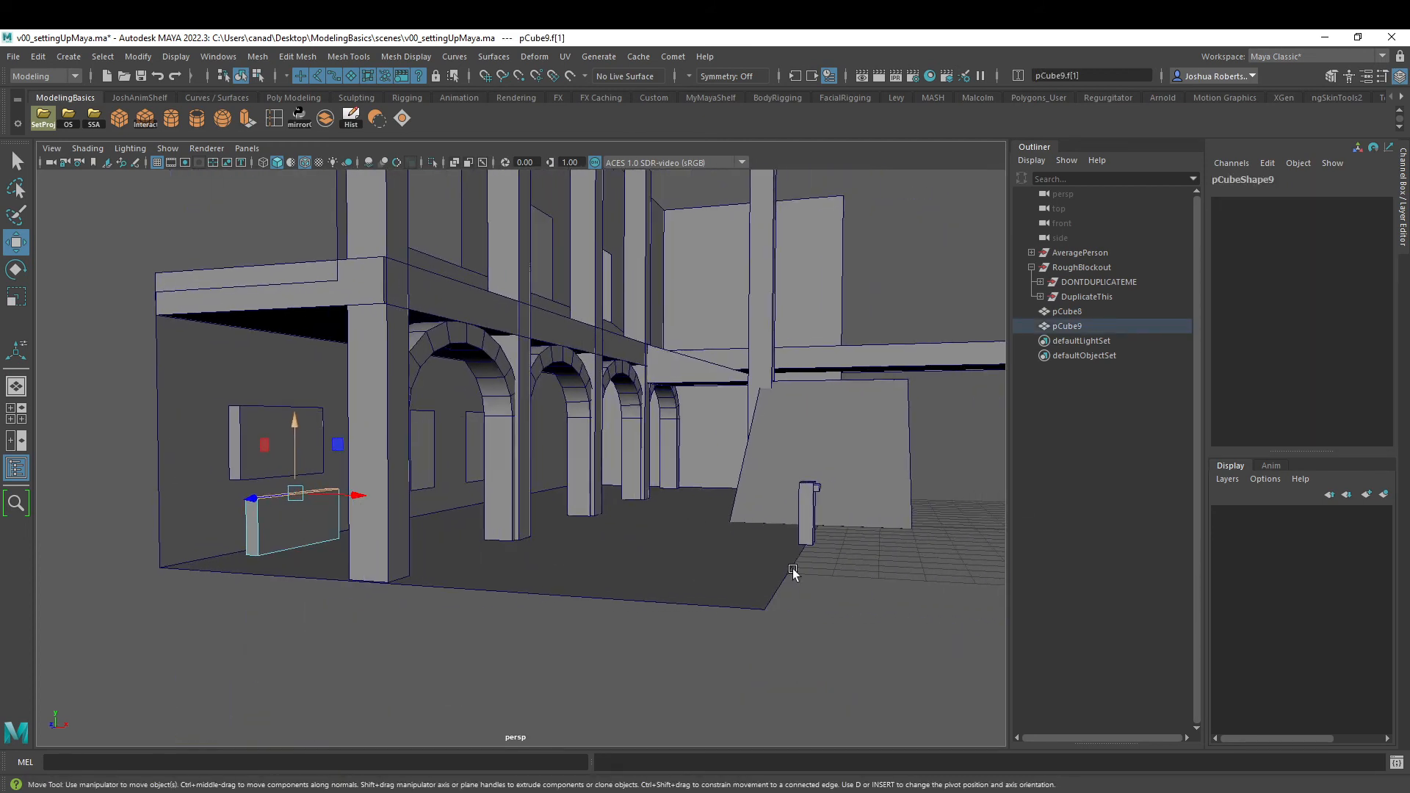
- Move the AveragePerson group beside the bench block as a scale reference
{"action": "left_click", "coordinate": [810, 517]}
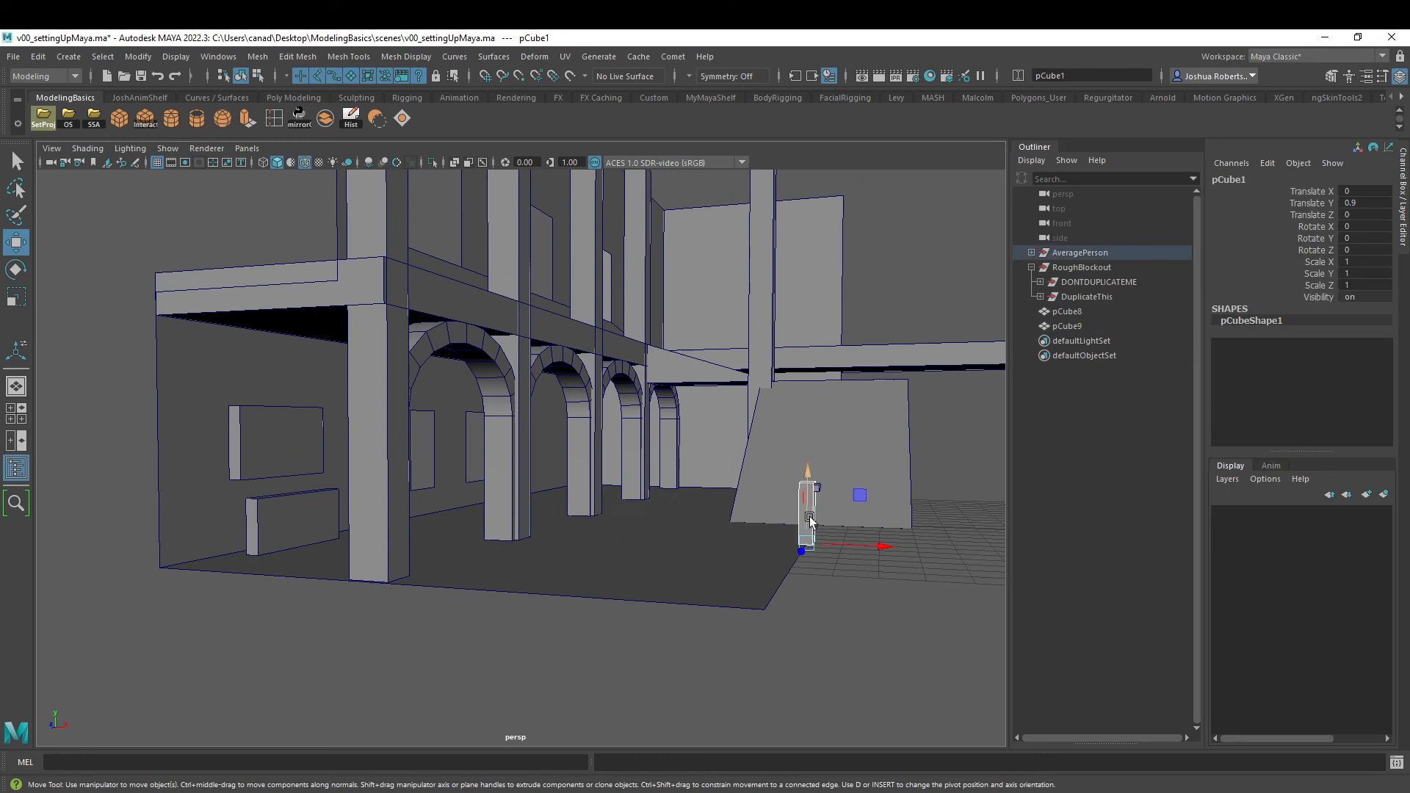
{"action": "left_click", "coordinate": [1066, 252]}
{"action": "left_click_drag", "start_coordinate": [822, 554], "coordinate": [767, 570], "text": "alt"}
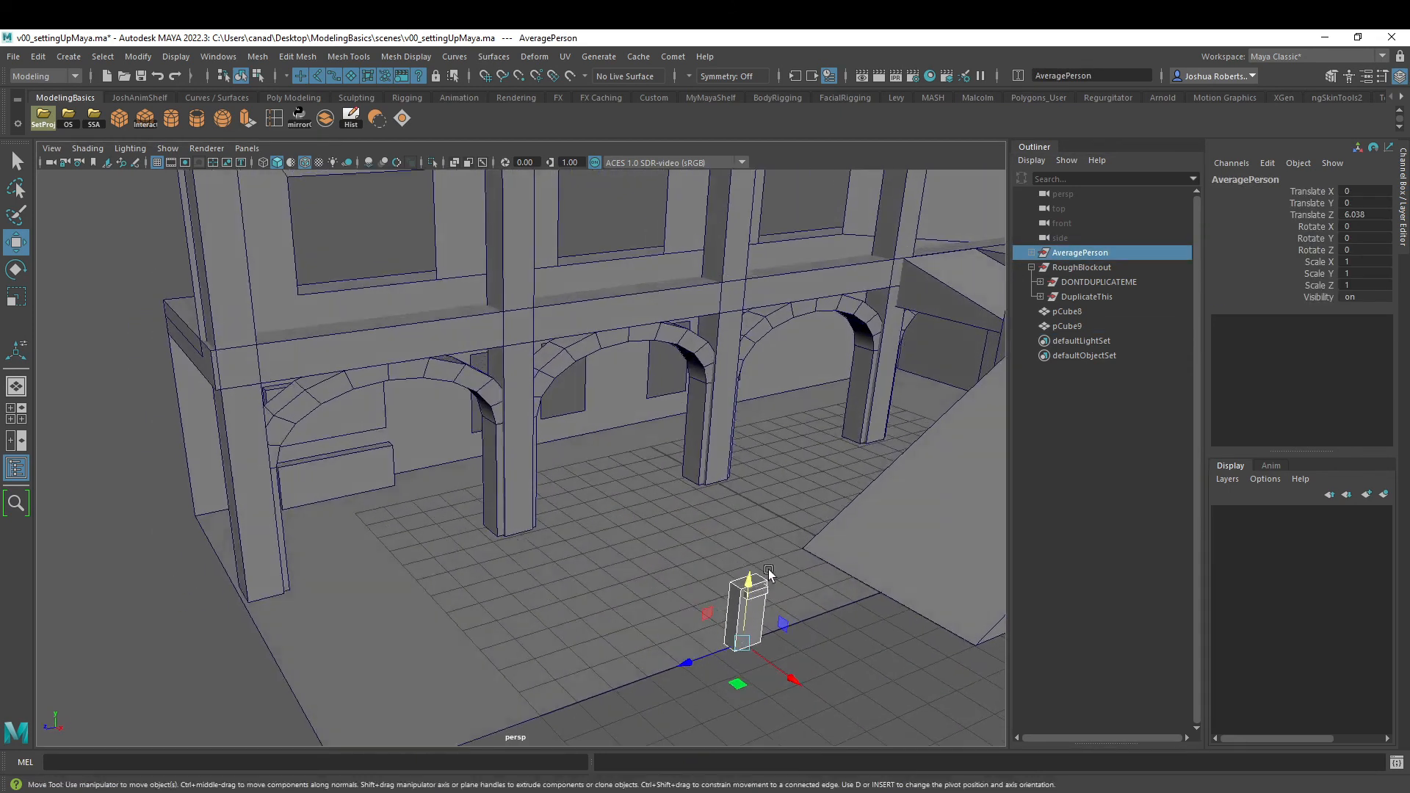
{"action": "left_click_drag", "start_coordinate": [738, 684], "coordinate": [433, 456]}
- Lower the bench block's top face further to suit the height of the reference person
{"action": "left_click", "coordinate": [410, 418]}
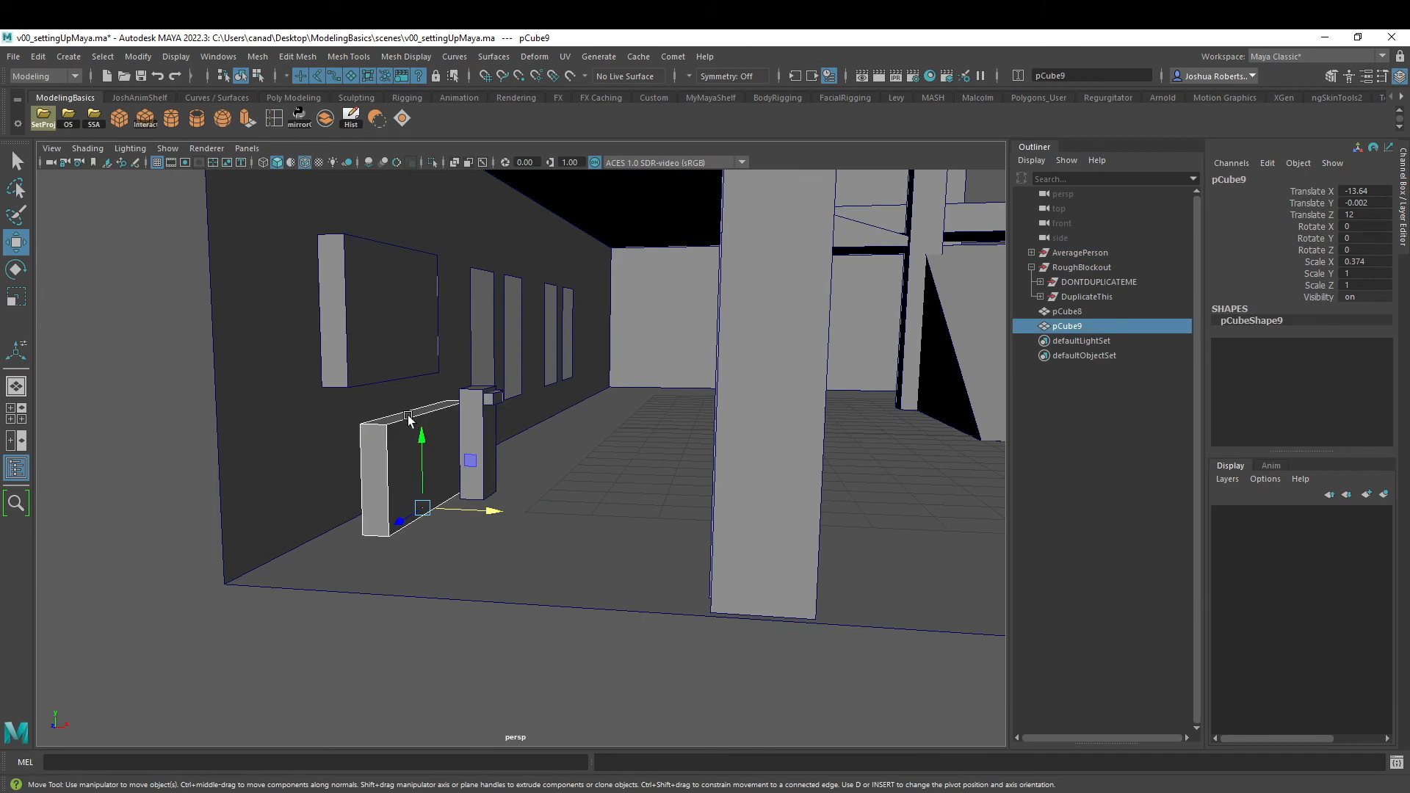
{"action": "right_click_drag", "start_coordinate": [409, 419], "coordinate": [412, 437]}
{"action": "left_click", "coordinate": [415, 417]}
{"action": "left_click_drag", "start_coordinate": [415, 337], "coordinate": [507, 402]}
{"action": "left_click_drag", "start_coordinate": [477, 335], "coordinate": [431, 463]}
{"action": "right_click_drag", "start_coordinate": [435, 425], "coordinate": [488, 423]}
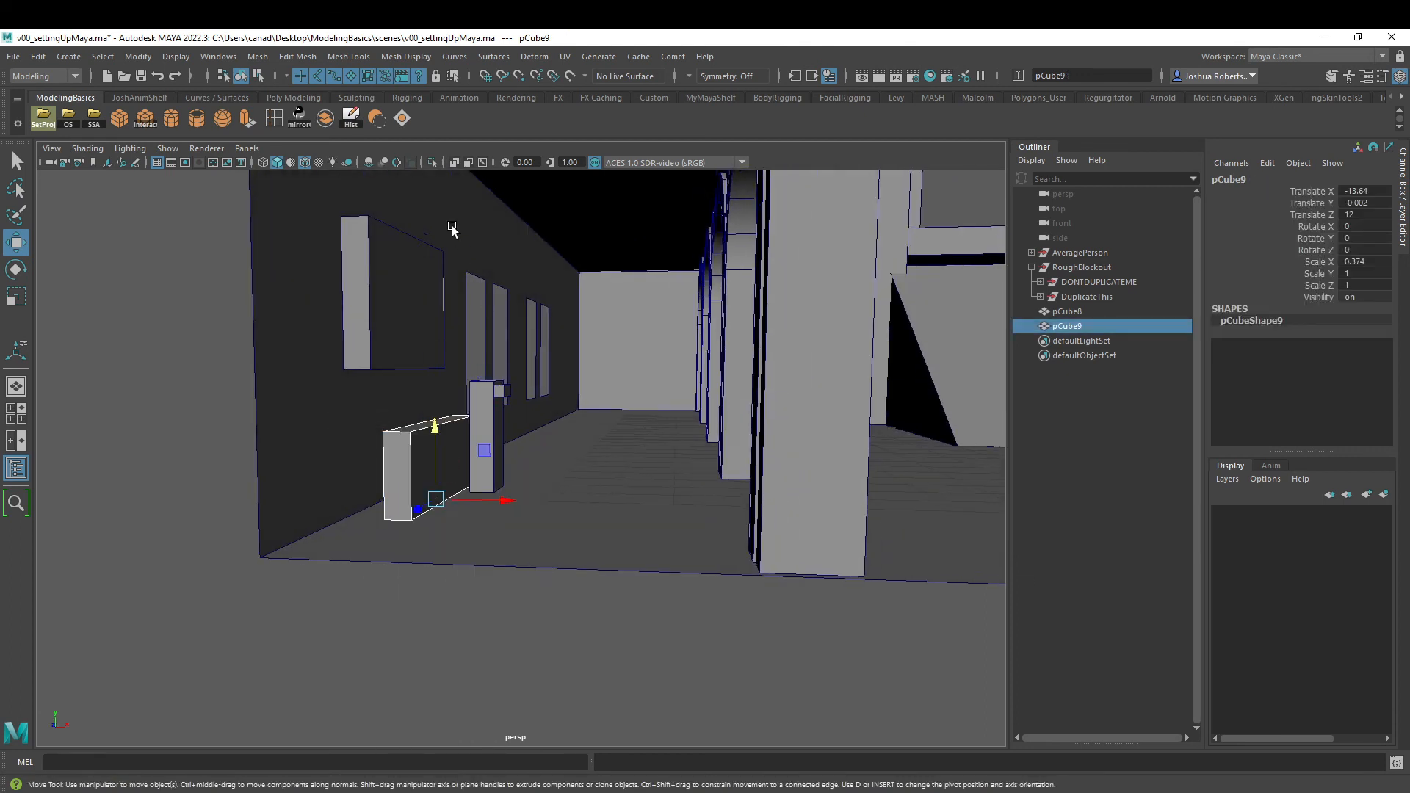
- Insert a horizontal edge loop around the middle of the bench block
{"action": "left_click", "coordinate": [275, 119]}
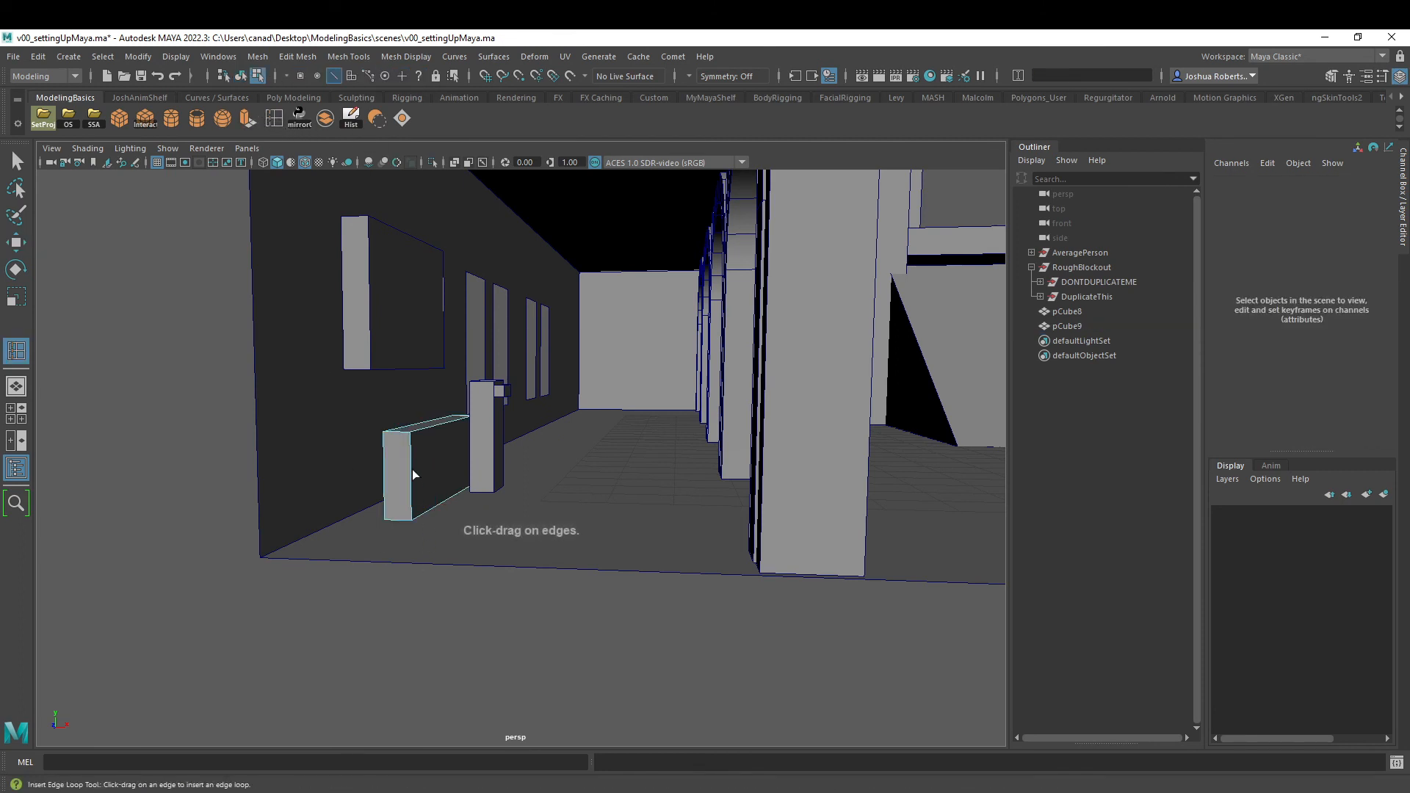
{"action": "left_click_drag", "start_coordinate": [412, 469], "coordinate": [423, 478]}
{"action": "left_click_drag", "start_coordinate": [423, 476], "coordinate": [424, 479]}
{"action": "key", "text": "w"}
- Extrude the bench block's lower front face outward to form the seat
{"action": "right_click", "coordinate": [441, 479]}
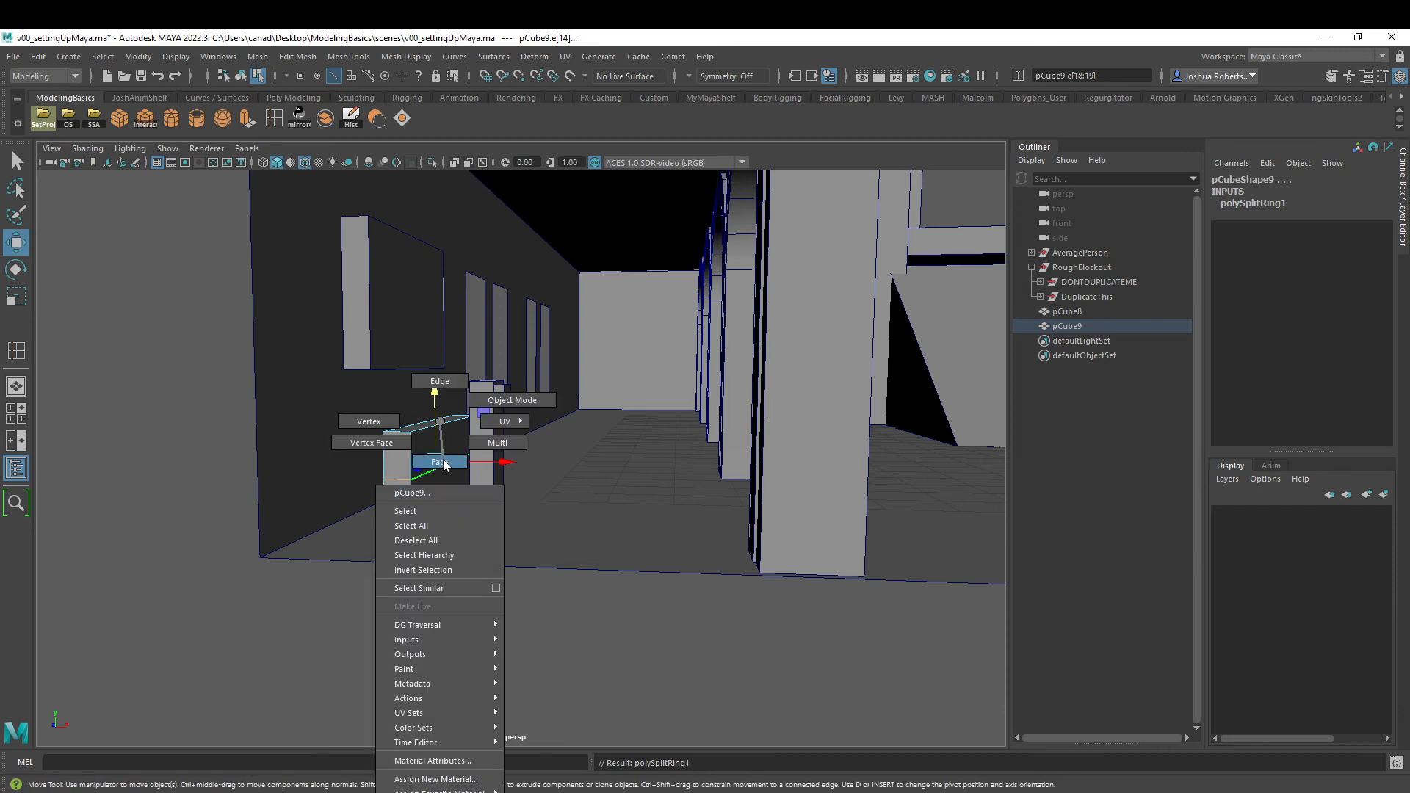
{"action": "left_click", "coordinate": [440, 462]}
{"action": "left_click", "coordinate": [444, 486]}
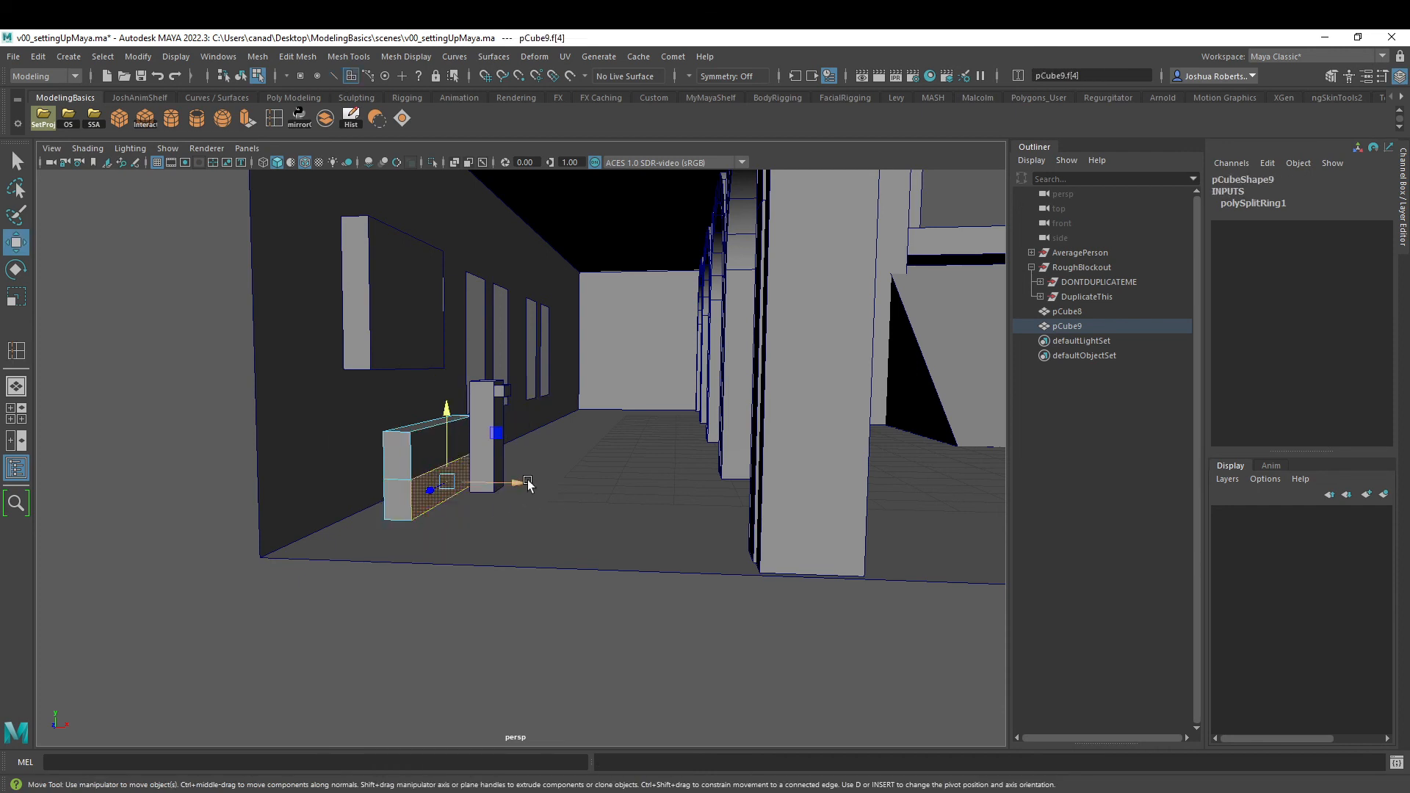
{"action": "left_click", "coordinate": [254, 119]}
{"action": "left_click_drag", "start_coordinate": [497, 487], "coordinate": [531, 492]}
{"action": "mouse_move", "coordinate": [460, 423]}
{"action": "right_mouse_down"}
{"action": "mouse_move", "coordinate": [463, 454]}
{"action": "mouse_move", "coordinate": [520, 396]}
{"action": "mouse_move", "coordinate": [431, 447]}
{"action": "mouse_move", "coordinate": [447, 401]}
{"action": "right_mouse_up"}
{"action": "left_click_drag", "start_coordinate": [447, 401], "coordinate": [504, 471], "text": "alt"}
- Move the bench back against the lower wall to Translate X -14.111
{"action": "key", "text": "w"}
{"action": "left_click_drag", "start_coordinate": [584, 498], "coordinate": [520, 500]}
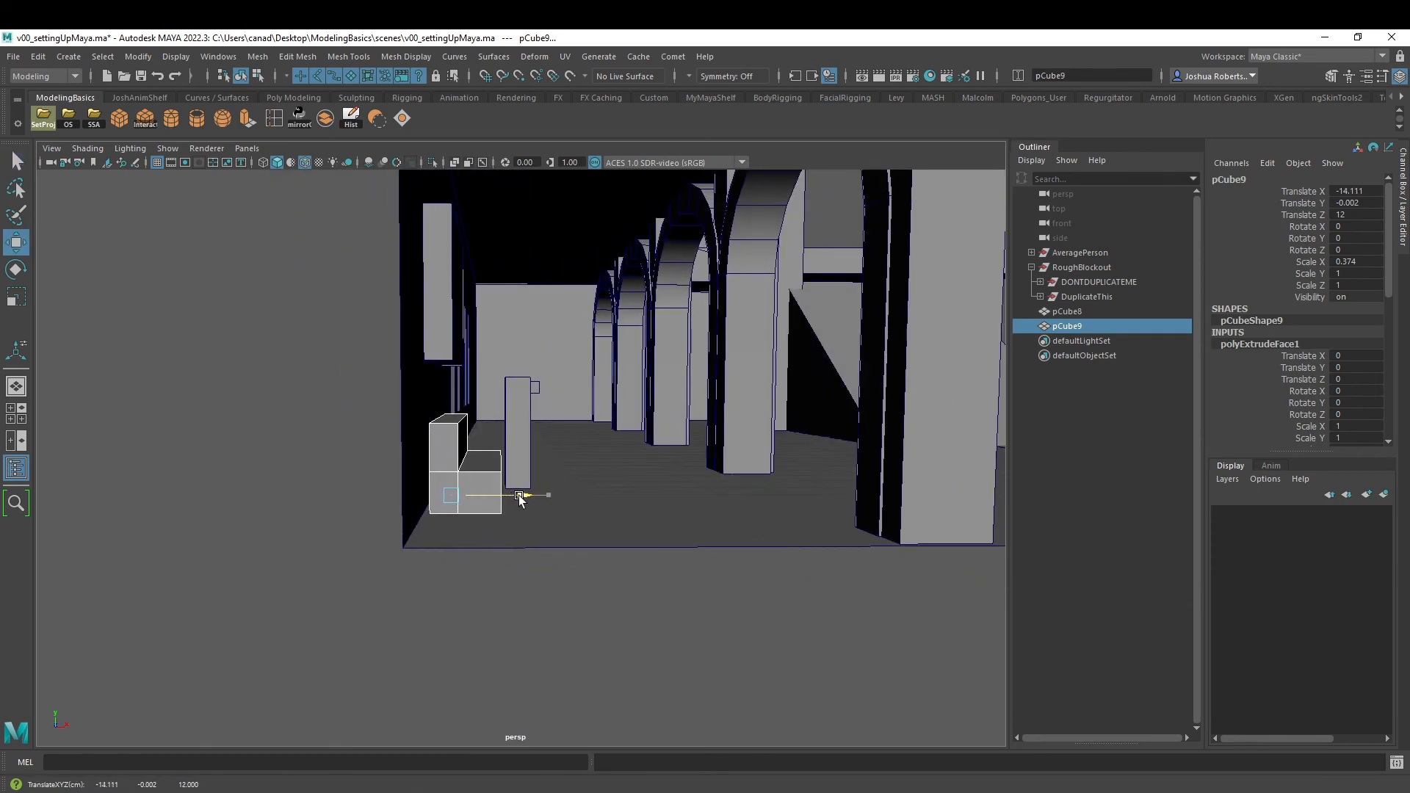
{"action": "left_click_drag", "start_coordinate": [494, 347], "coordinate": [459, 473], "text": "alt"}
- Push the panel above the bench to Translate X -14.216 and pull its front face back to make it thinner
{"action": "left_click", "coordinate": [401, 457]}
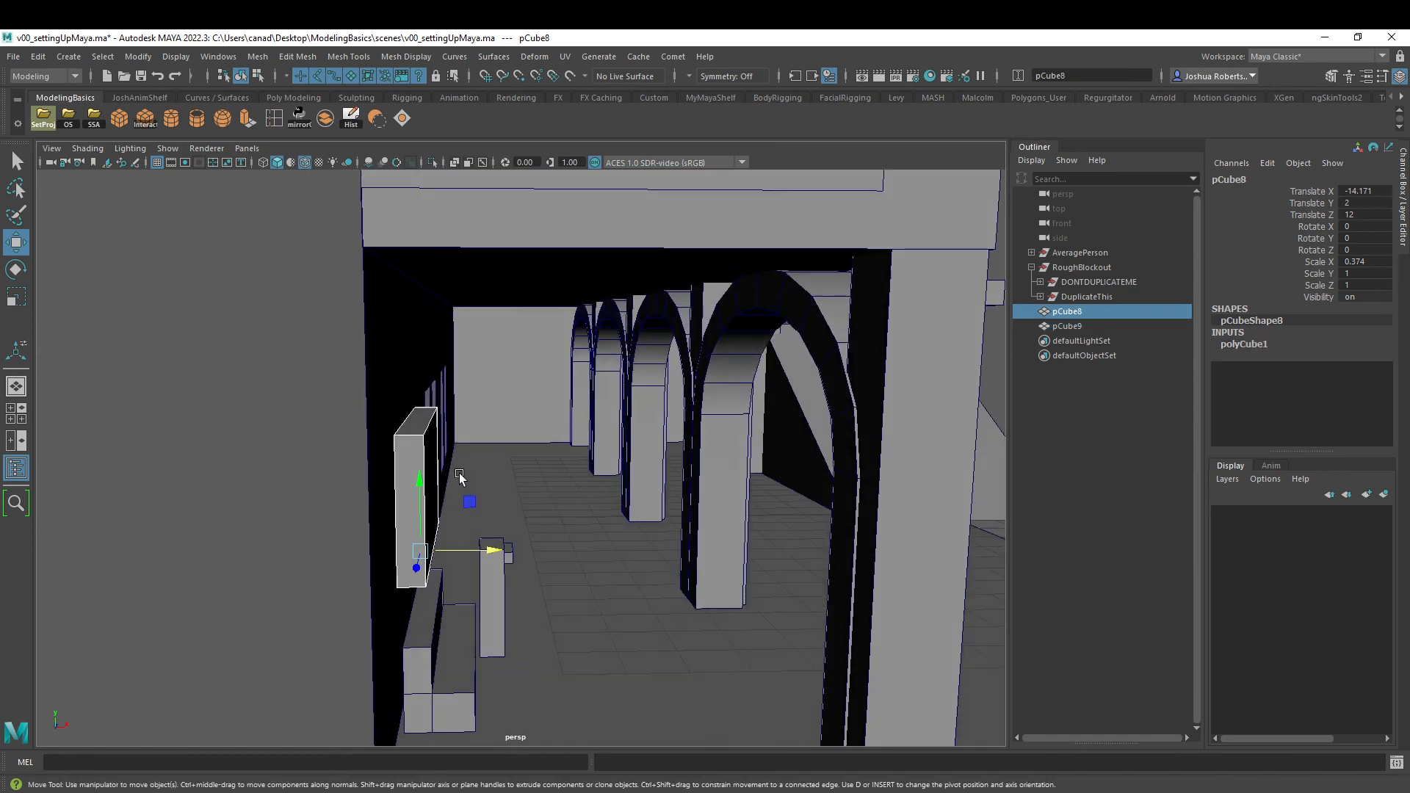
{"action": "left_click_drag", "start_coordinate": [496, 549], "coordinate": [487, 551]}
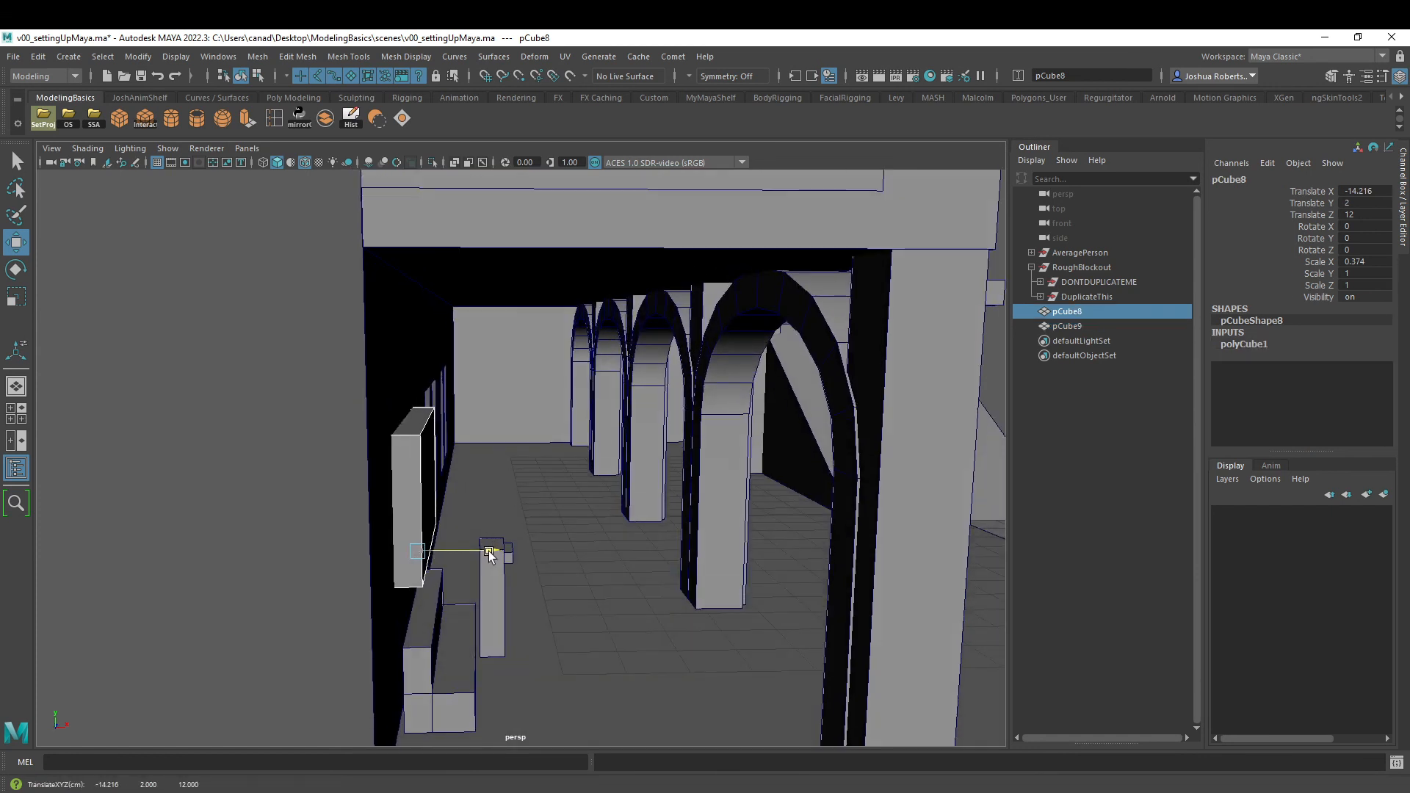
{"action": "right_click_drag", "start_coordinate": [428, 470], "coordinate": [431, 522]}
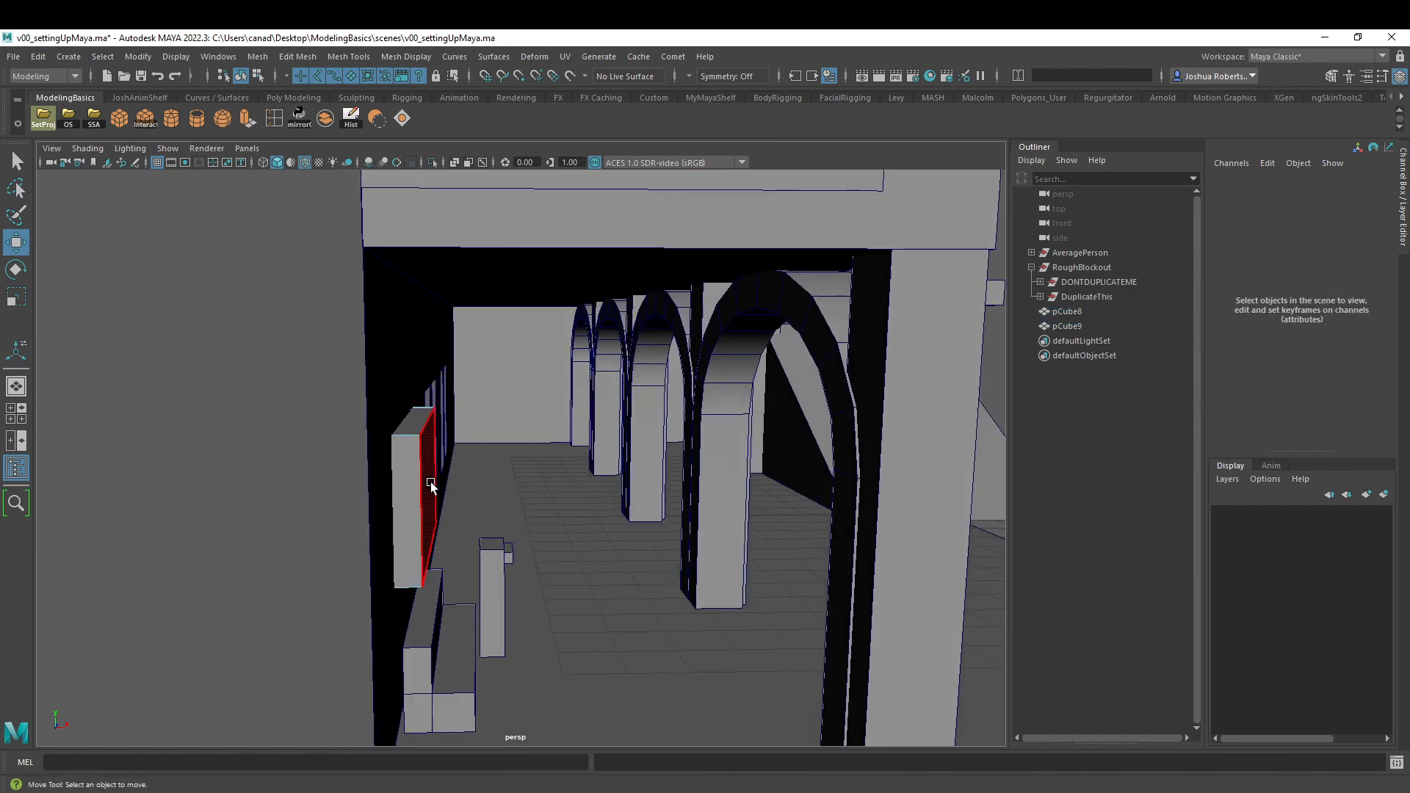
{"action": "left_click", "coordinate": [431, 481]}
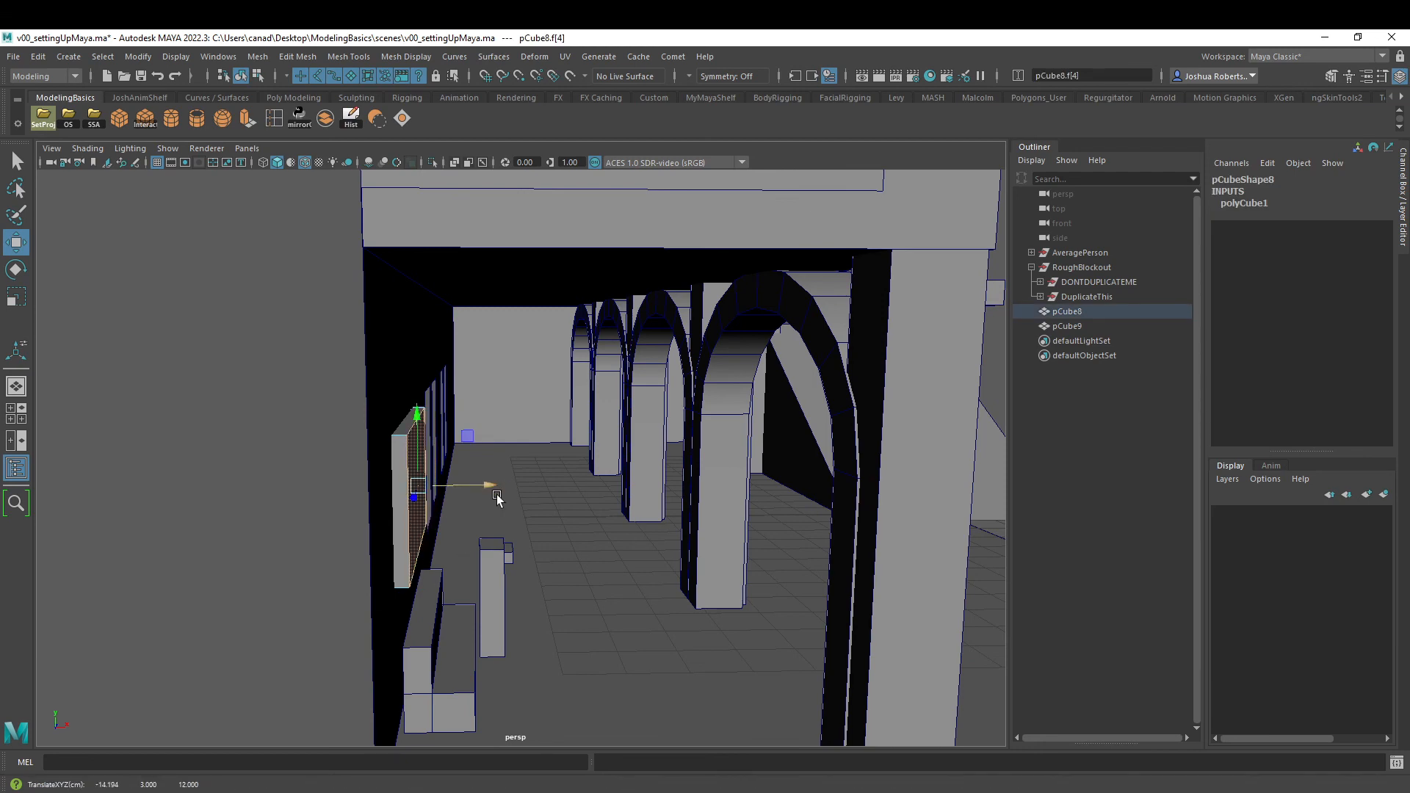
{"action": "left_click_drag", "start_coordinate": [487, 489], "coordinate": [490, 514], "text": "alt"}
{"action": "right_click_drag", "start_coordinate": [341, 448], "coordinate": [411, 404]}
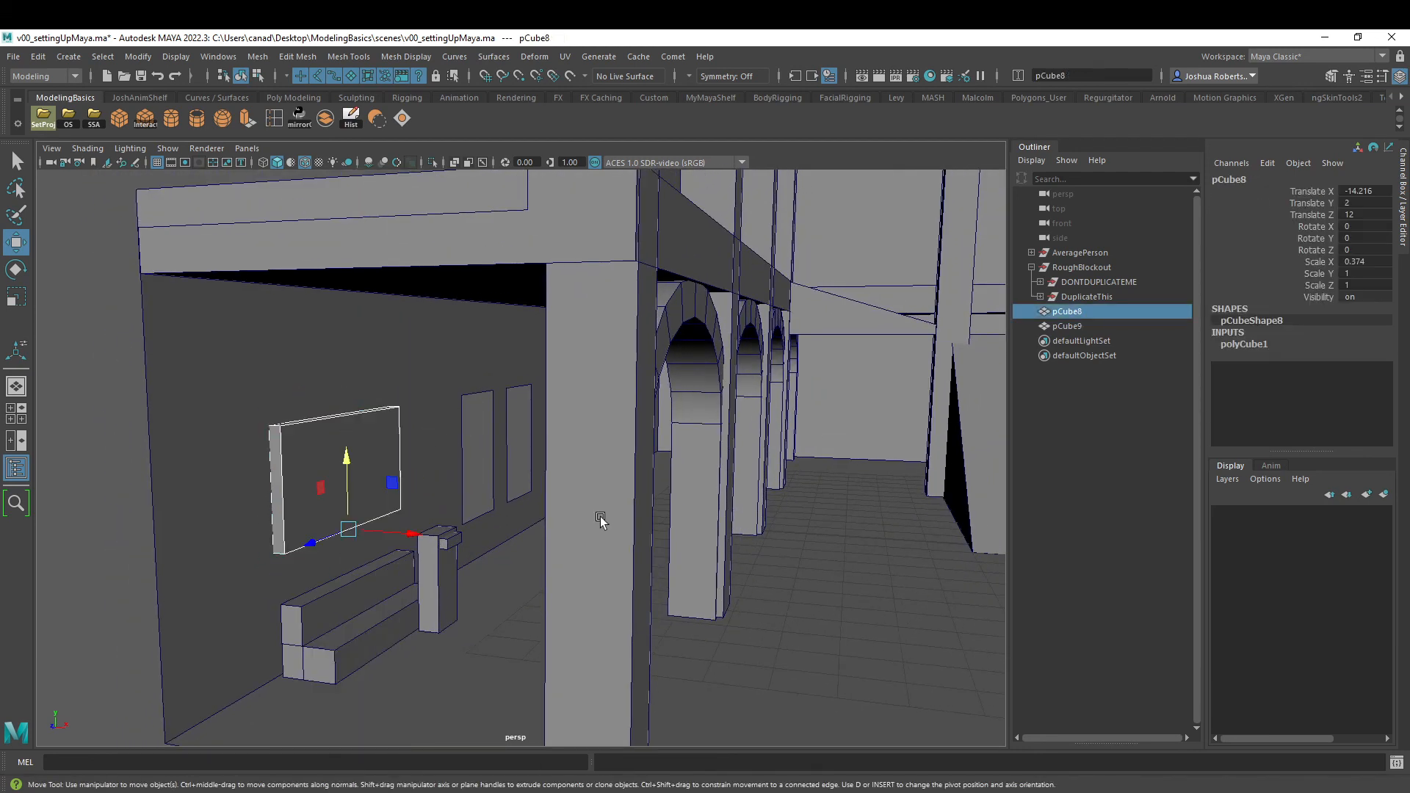
- Parent the wall panel and the bench under the DuplicateThis group
{"action": "left_click_drag", "start_coordinate": [598, 519], "coordinate": [494, 525], "text": "alt"}
{"action": "left_click_drag", "start_coordinate": [523, 531], "coordinate": [592, 553], "text": "alt"}
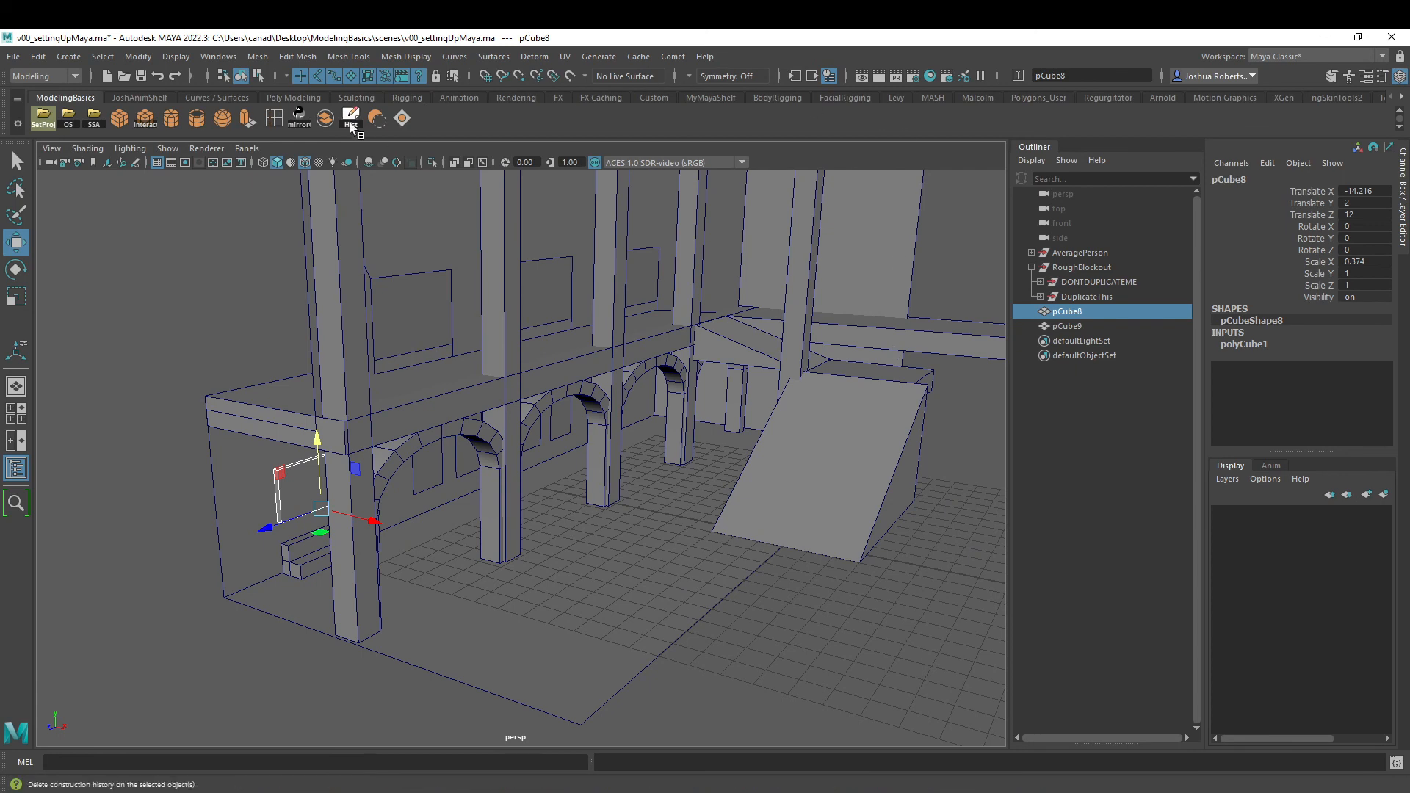
{"action": "left_click", "coordinate": [1072, 320], "text": "ctrl"}
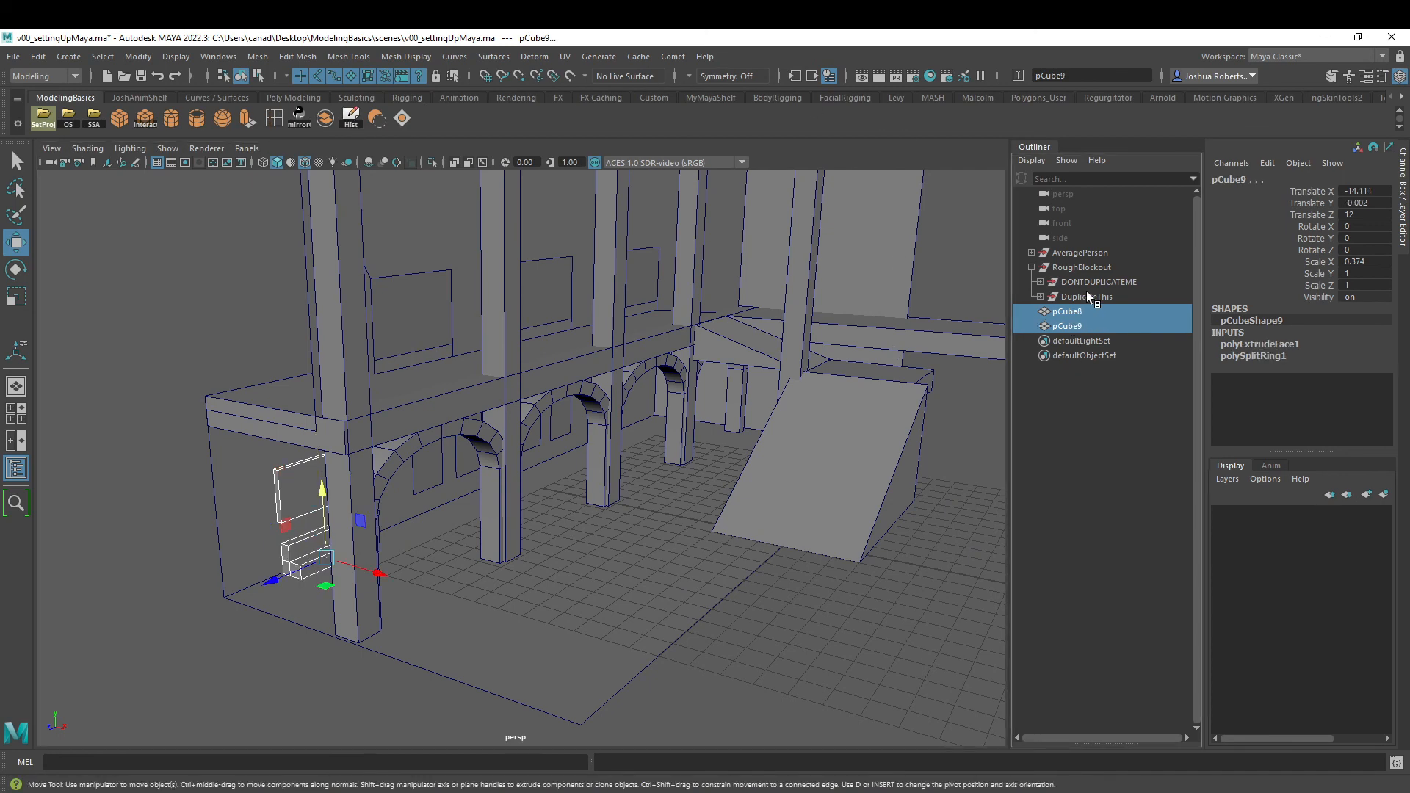
{"action": "left_click", "coordinate": [1086, 292], "text": "ctrl"}
{"action": "key", "text": "p"}
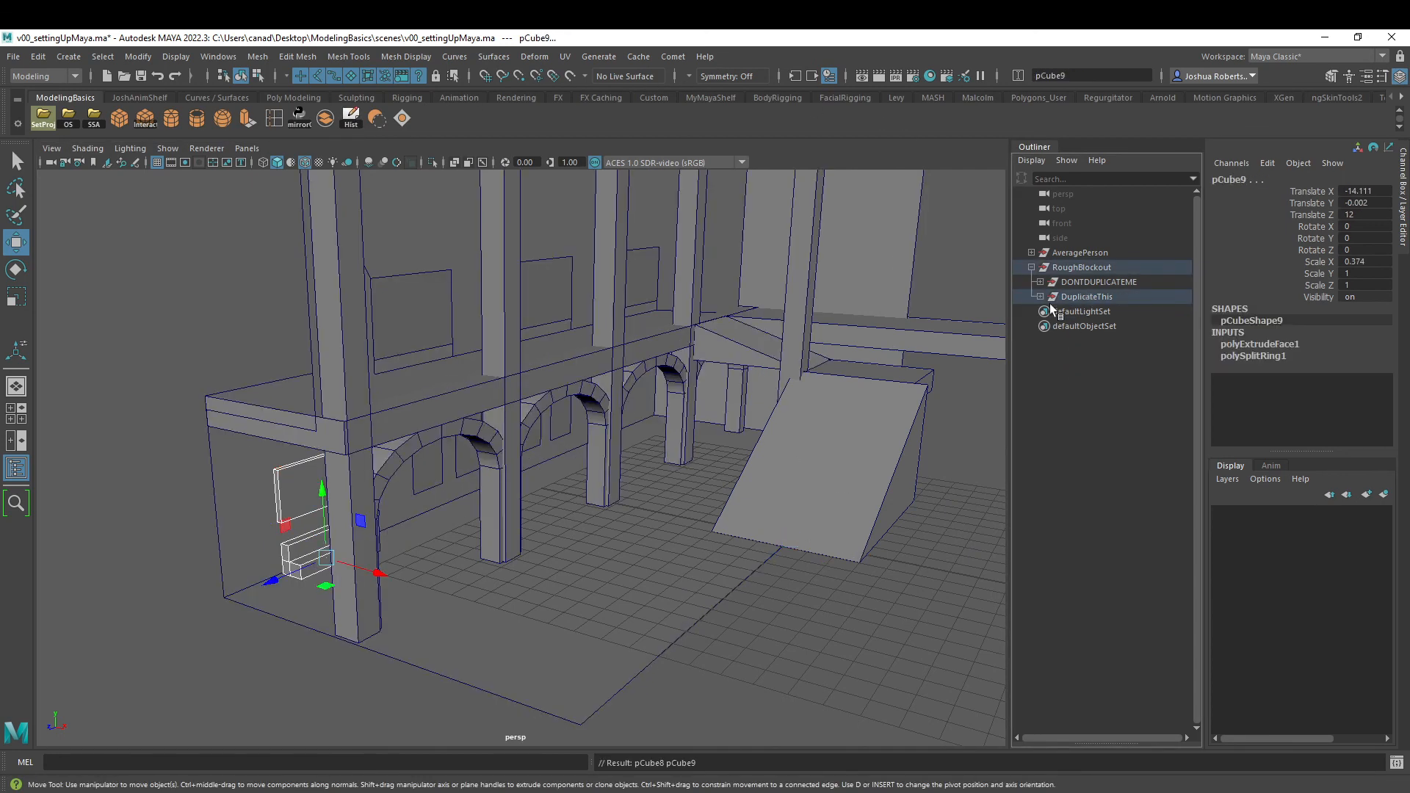
- Mirror the DuplicateThis group to the opposite side of the hall with the custom mirror script
{"action": "left_click", "coordinate": [1097, 296]}
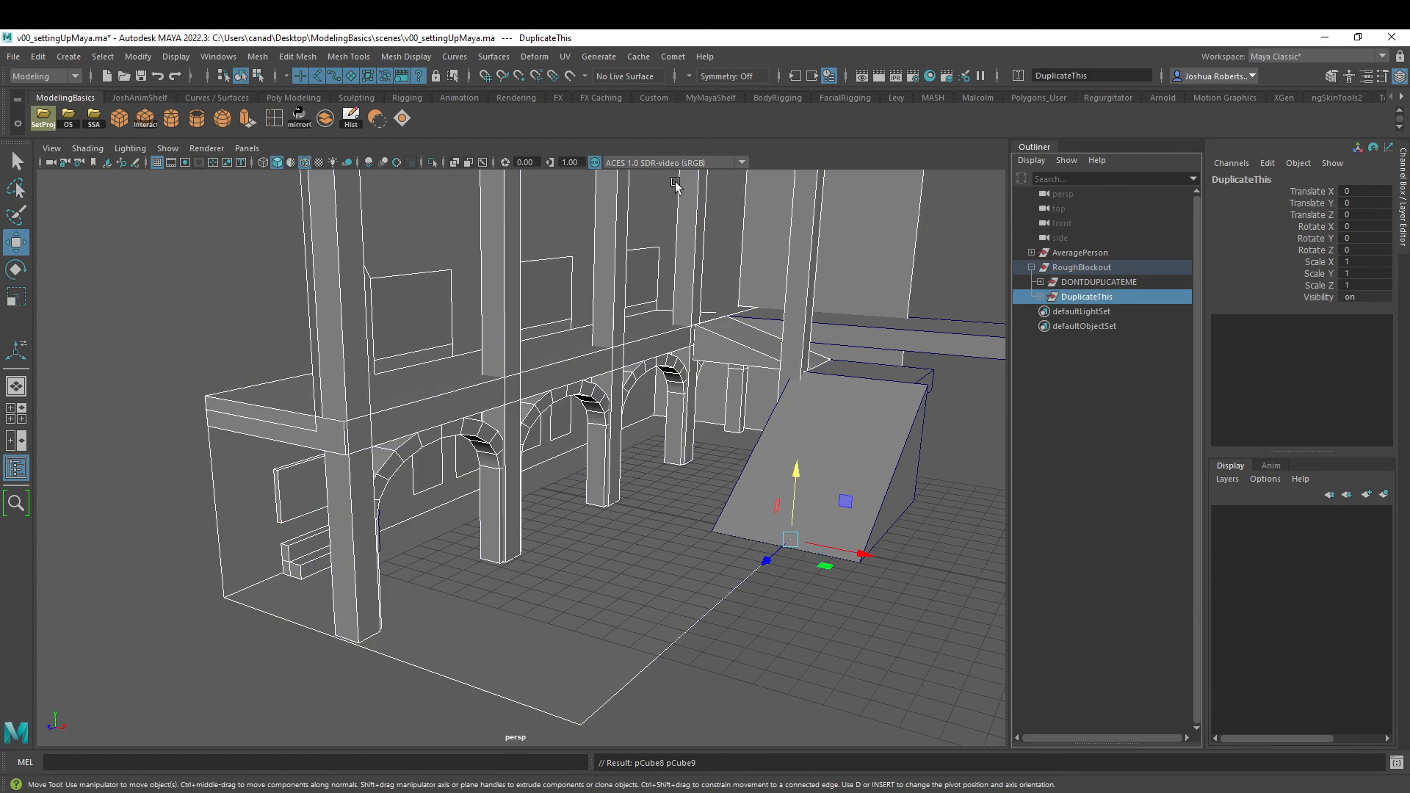
{"action": "left_click", "coordinate": [299, 118]}
{"action": "left_click", "coordinate": [355, 592]}
{"action": "left_click_drag", "start_coordinate": [356, 592], "coordinate": [634, 542], "text": "alt"}
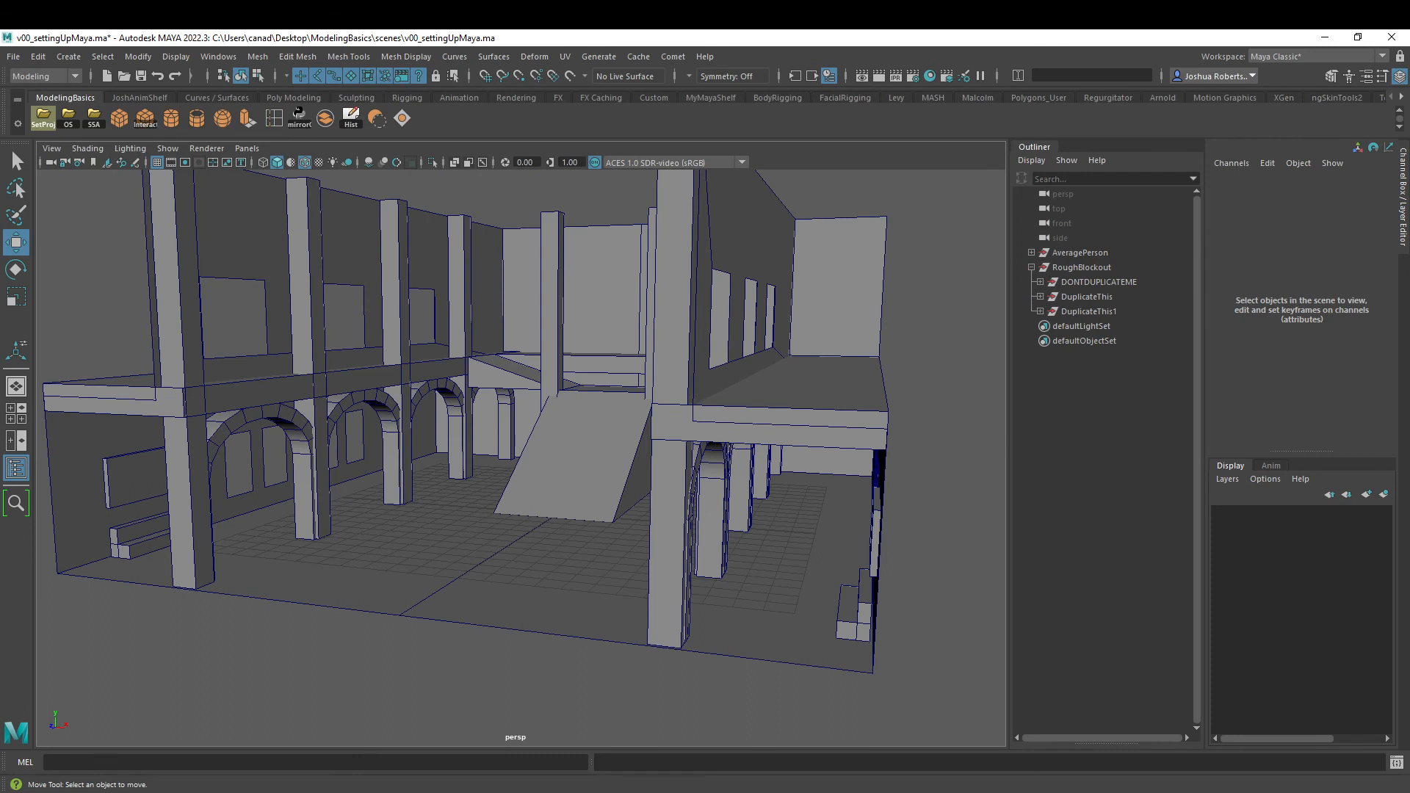